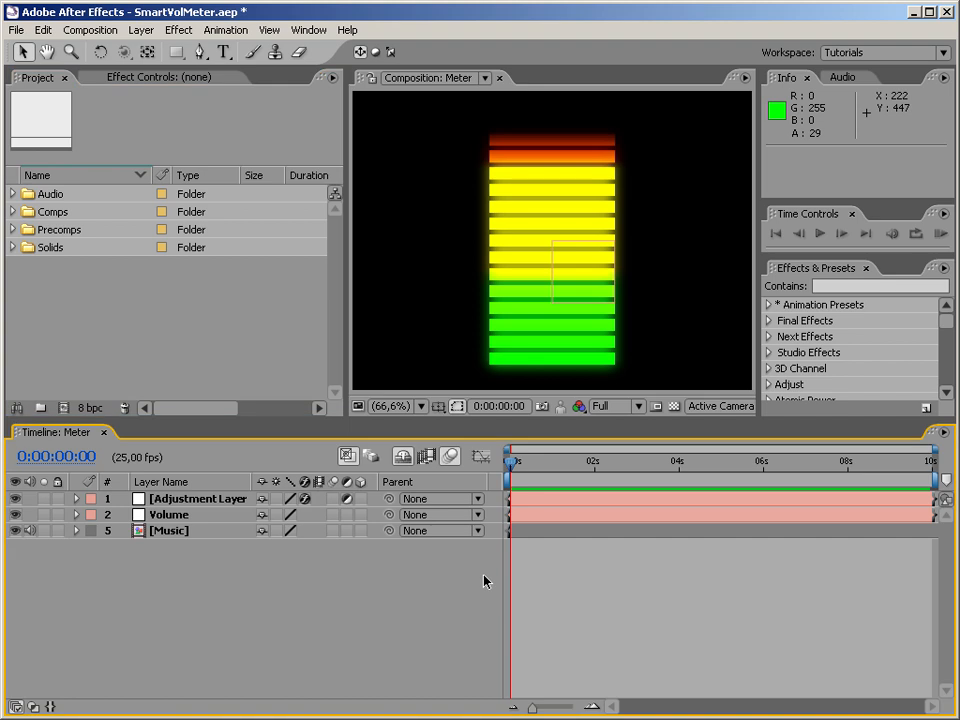
# Preview the meter animation in the Meter composition.
pyautogui.press('KP_0')
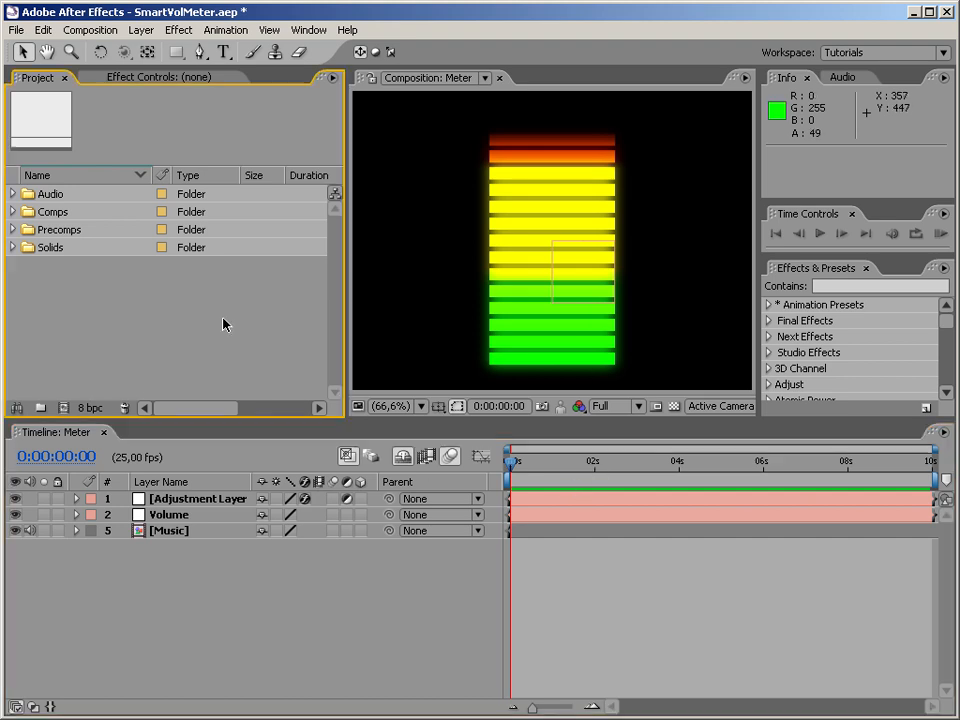
# Create a new composition named VolumeMeter, keeping the default 640 x 480, 25 fps, ten-second settings.
pyautogui.rightClick(47, 279)
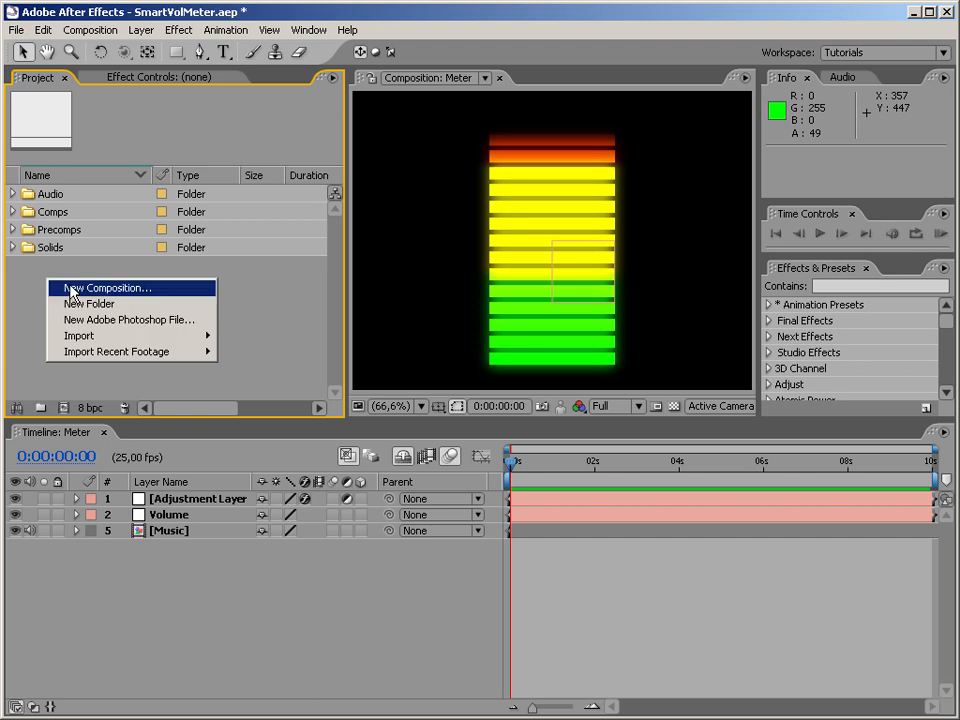
pyautogui.click(72, 288)
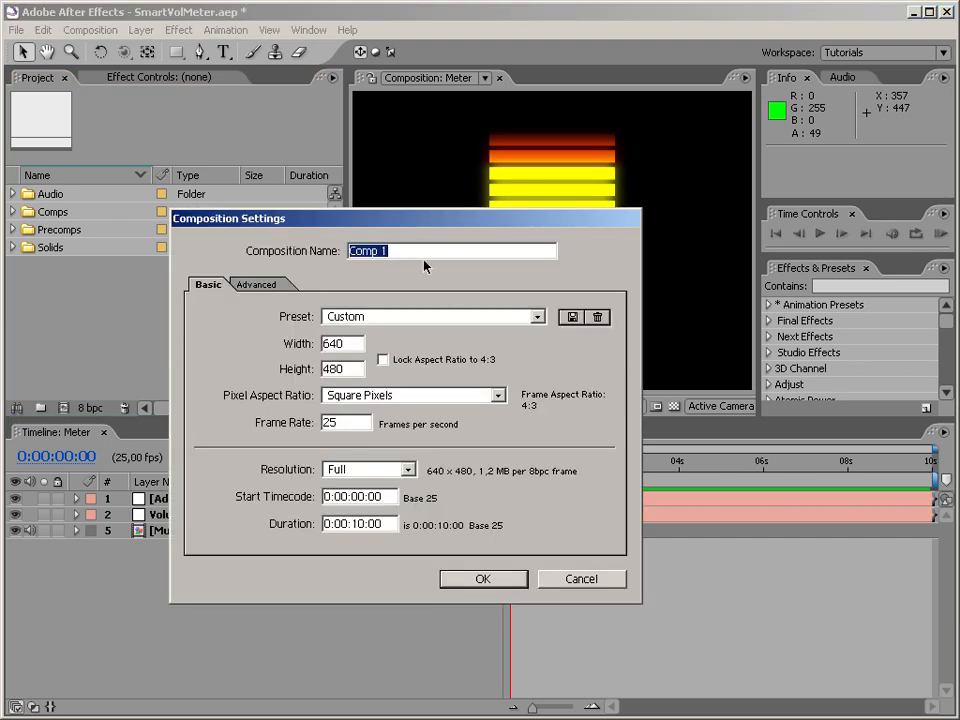
pyautogui.write('VolumeMet')
pyautogui.click(478, 580)
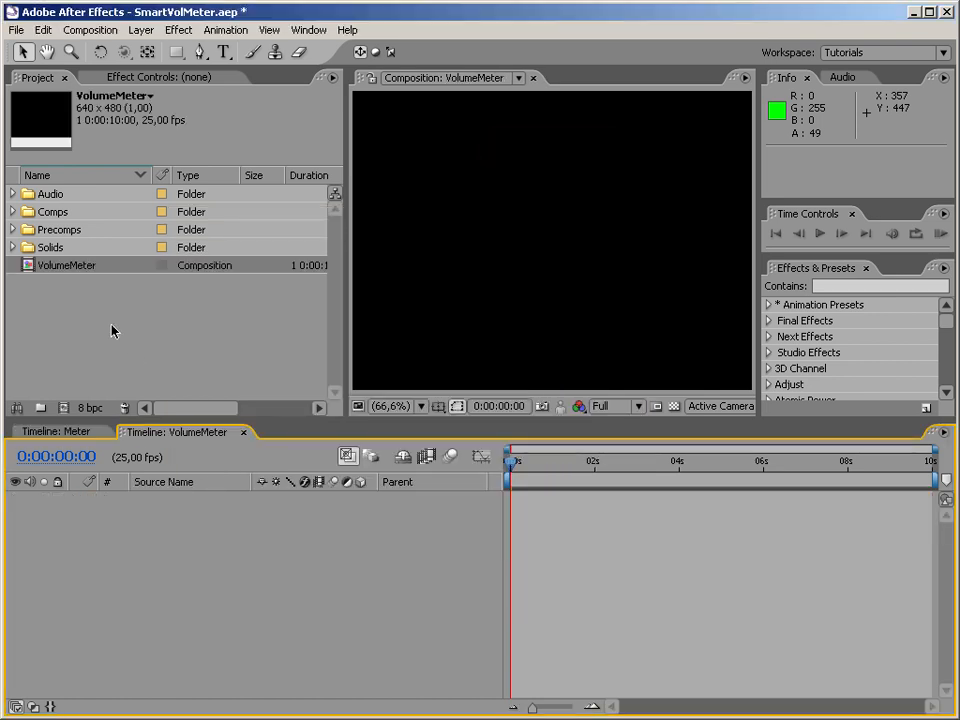
# Create a new composition from the music.wav file in the project's Audio folder.
pyautogui.click(121, 344)
pyautogui.click(13, 193)
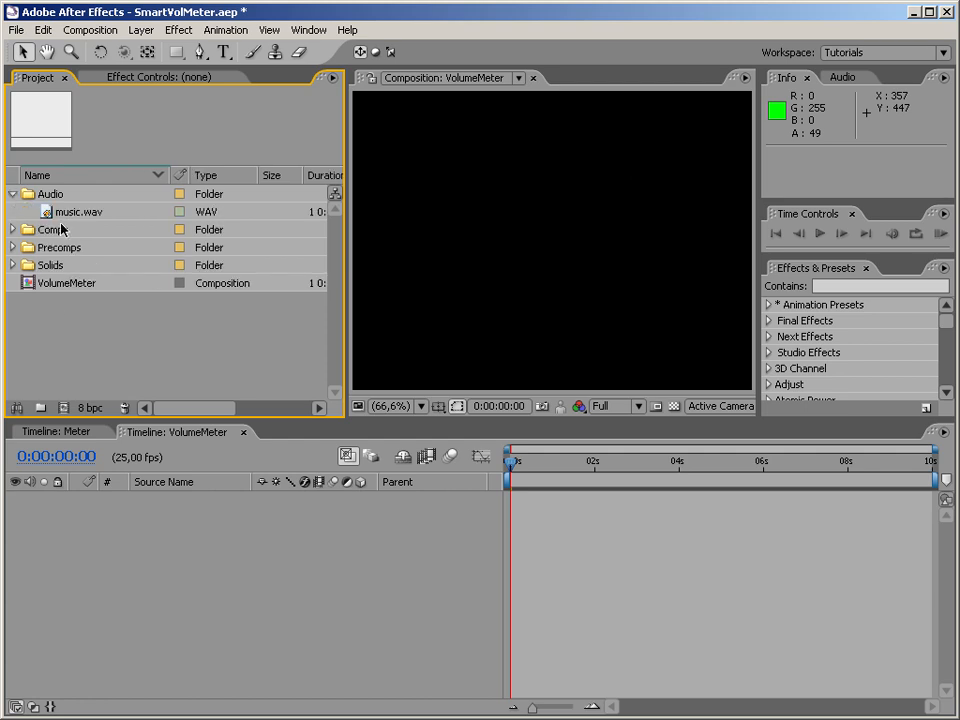
pyautogui.click(60, 212)
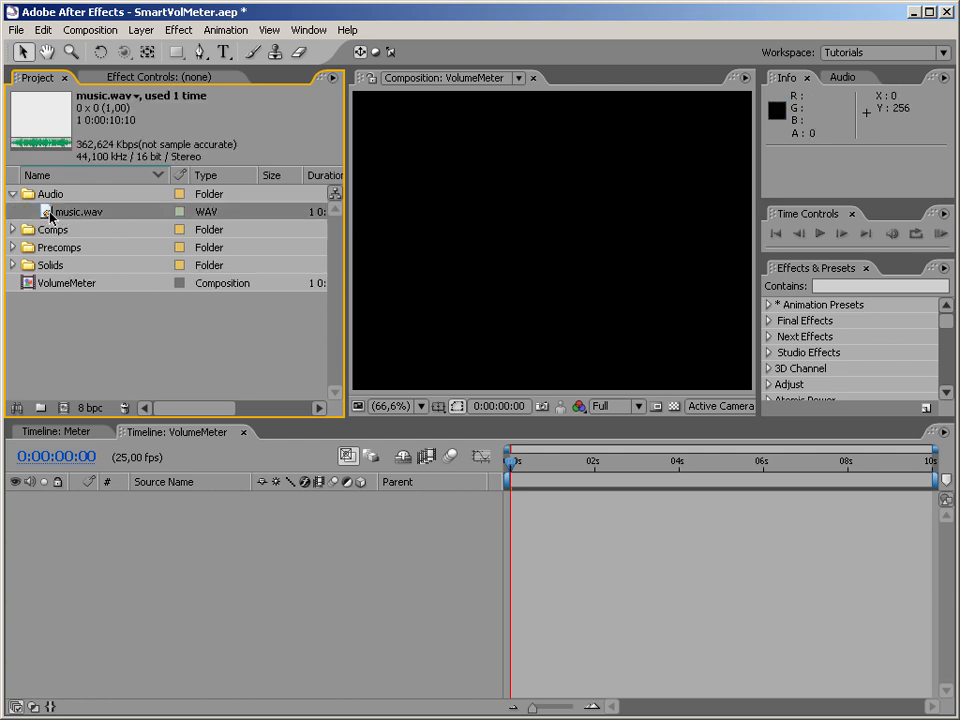
pyautogui.moveTo(50, 216); pyautogui.dragTo(62, 408)
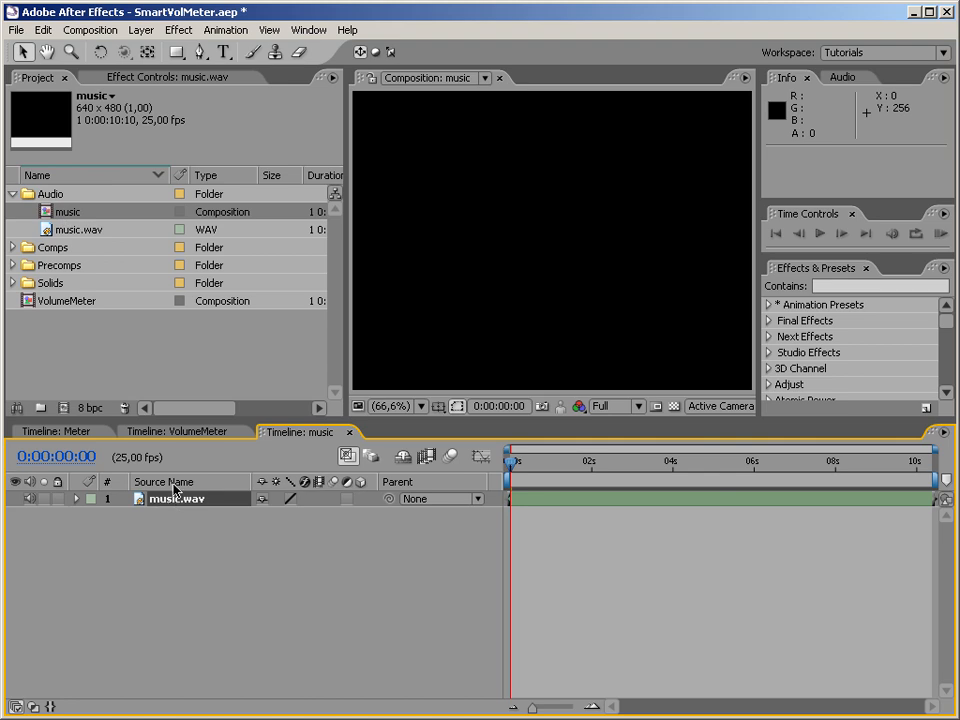
# Show the waveform of the music.wav layer and convert its audio to keyframes.
pyautogui.click(78, 501)
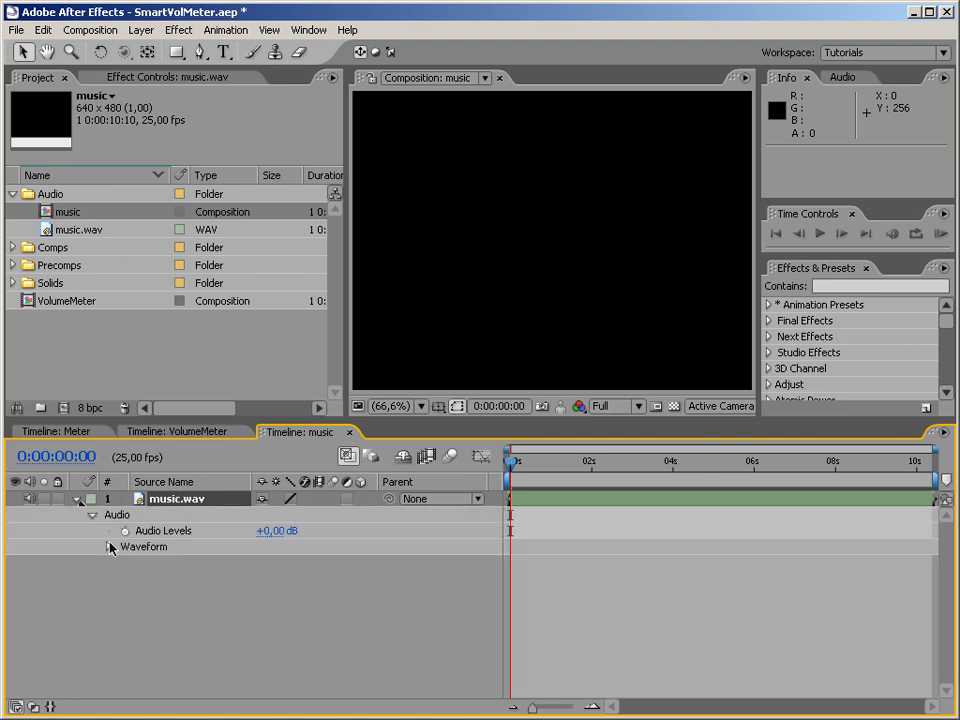
pyautogui.click(108, 548)
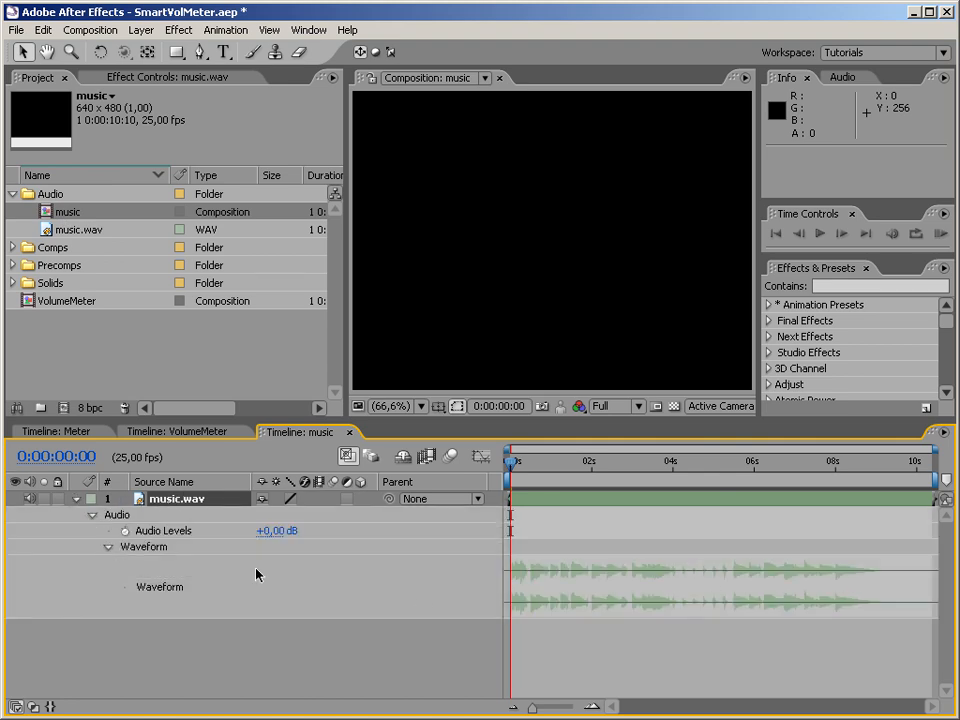
pyautogui.rightClick(178, 503)
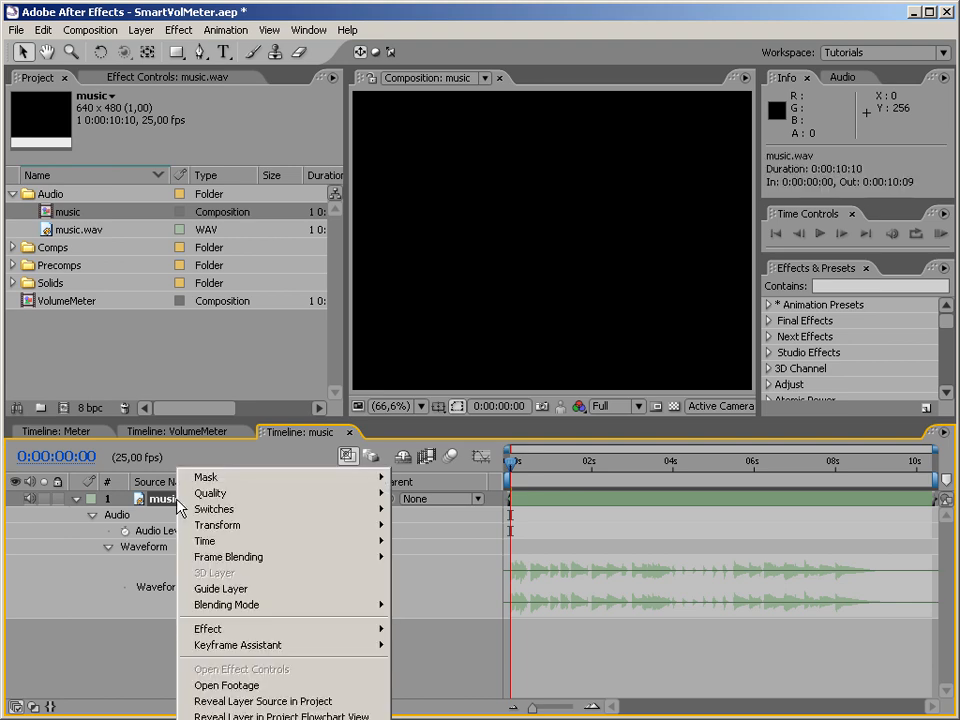
pyautogui.moveTo(300, 656)
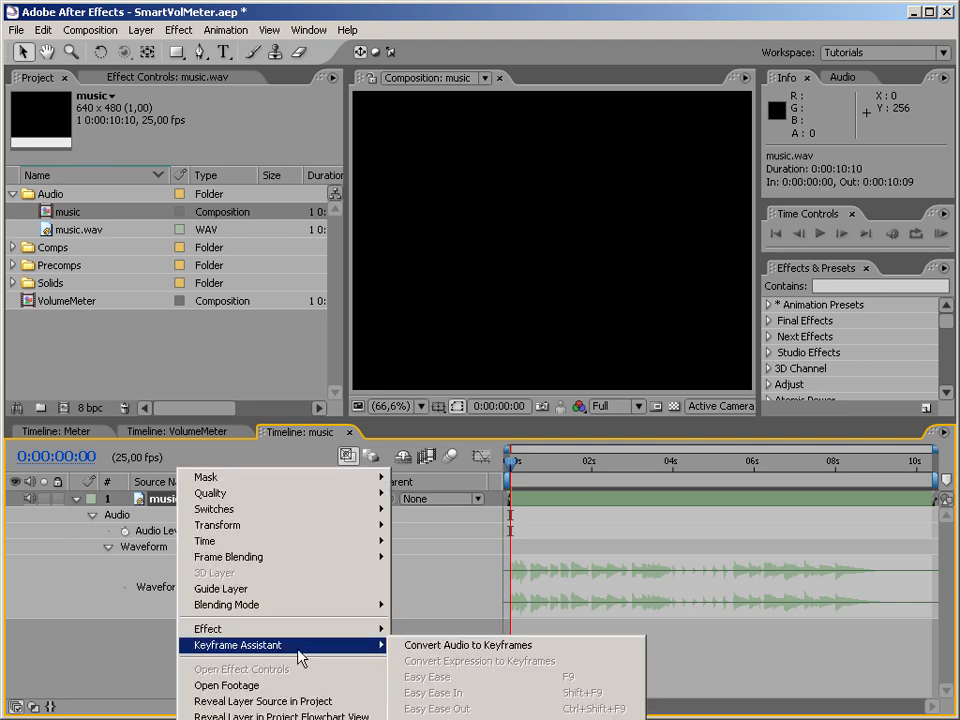
pyautogui.click(463, 648)
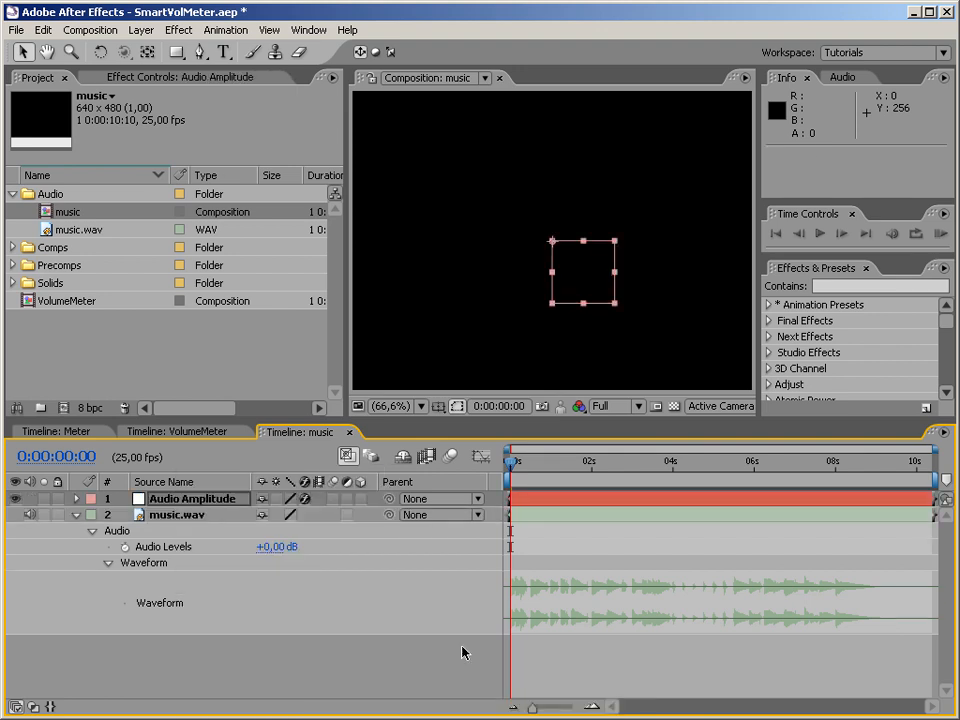
pyautogui.click(76, 514)
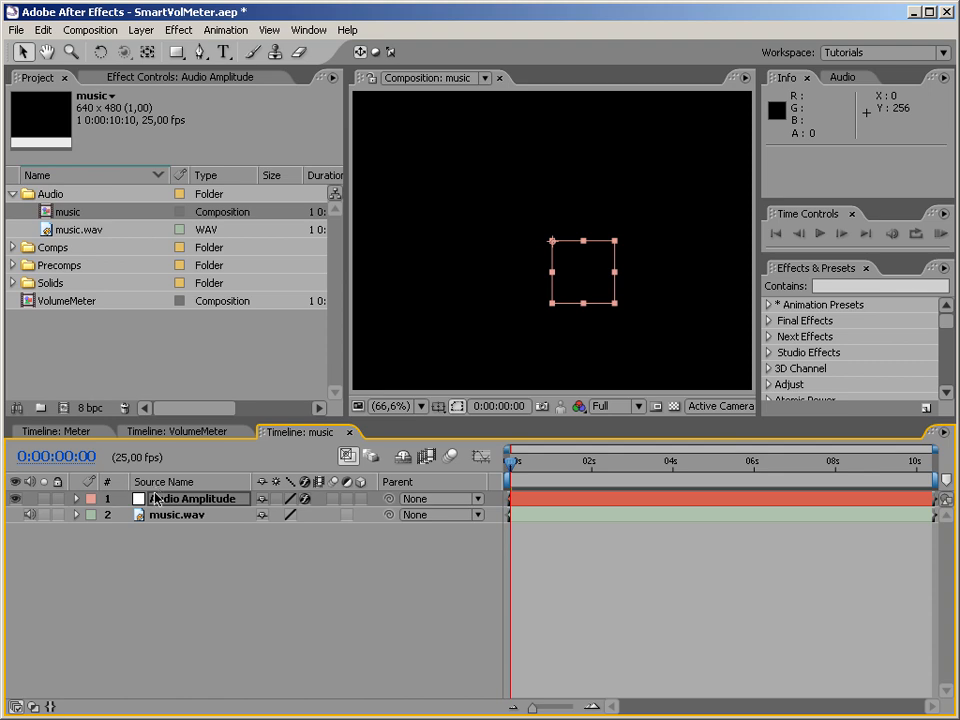
# Delete the Left Channel and Right Channel effects from the Audio Amplitude layer, keeping only Both Channels.
pyautogui.click(90, 499)
pyautogui.click(77, 499)
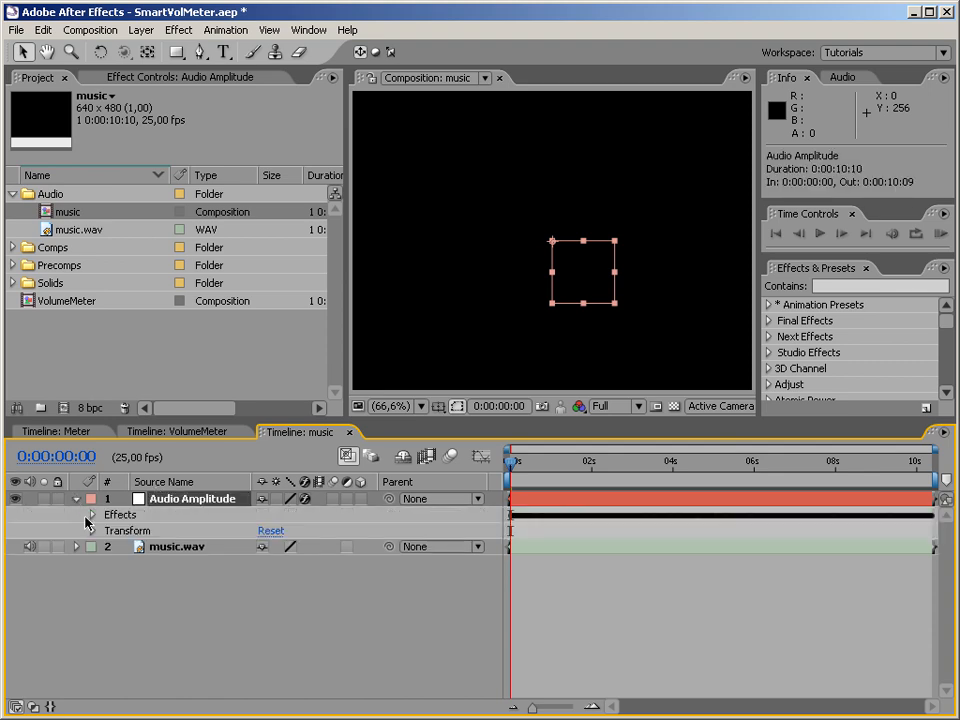
pyautogui.click(92, 514)
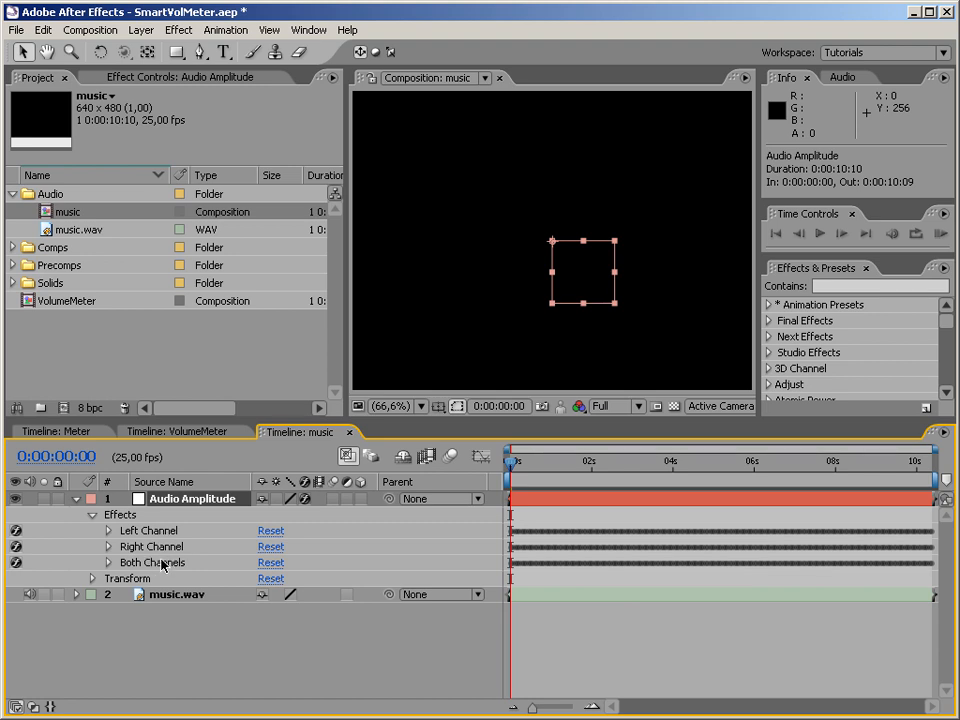
pyautogui.click(109, 563)
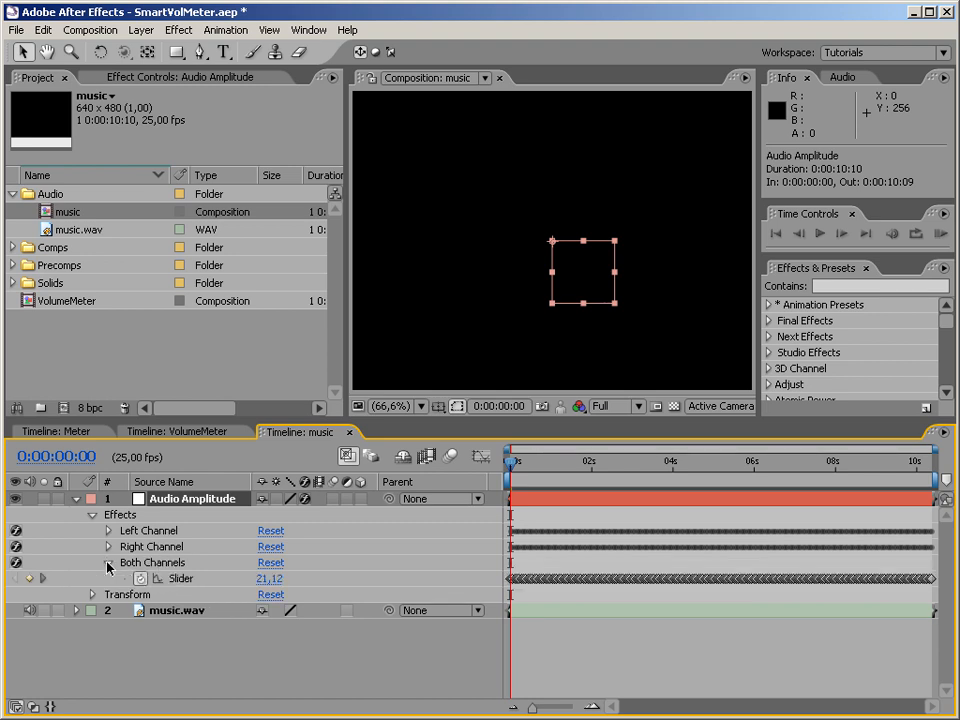
pyautogui.click(109, 563)
pyautogui.click(140, 546)
pyautogui.keyDown('shift'); pyautogui.click(155, 530); pyautogui.keyUp('shift')
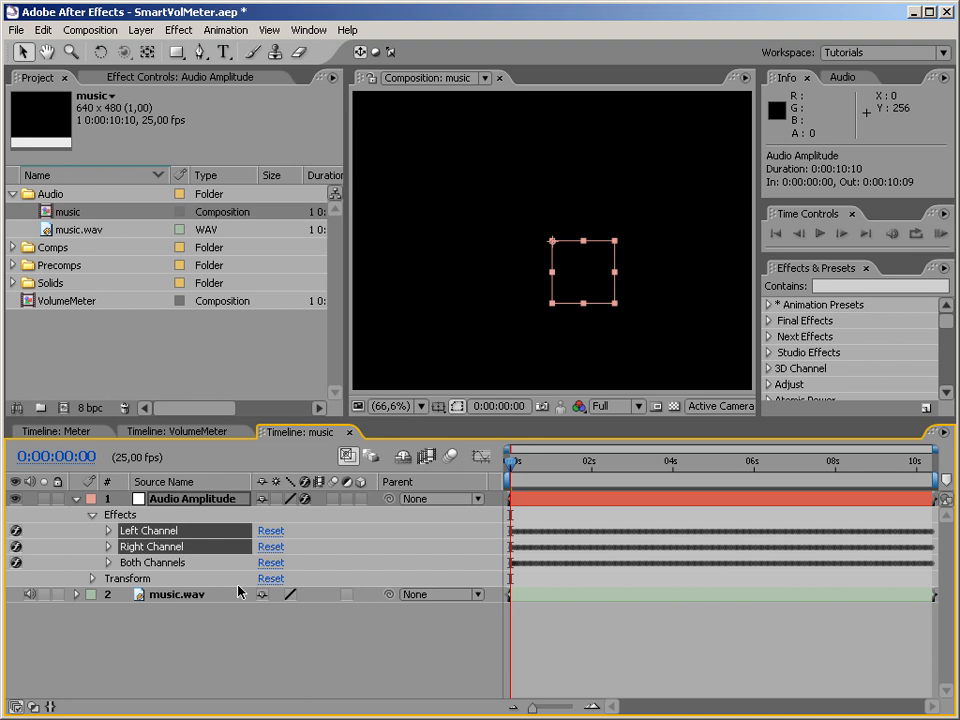
pyautogui.press('Delete')
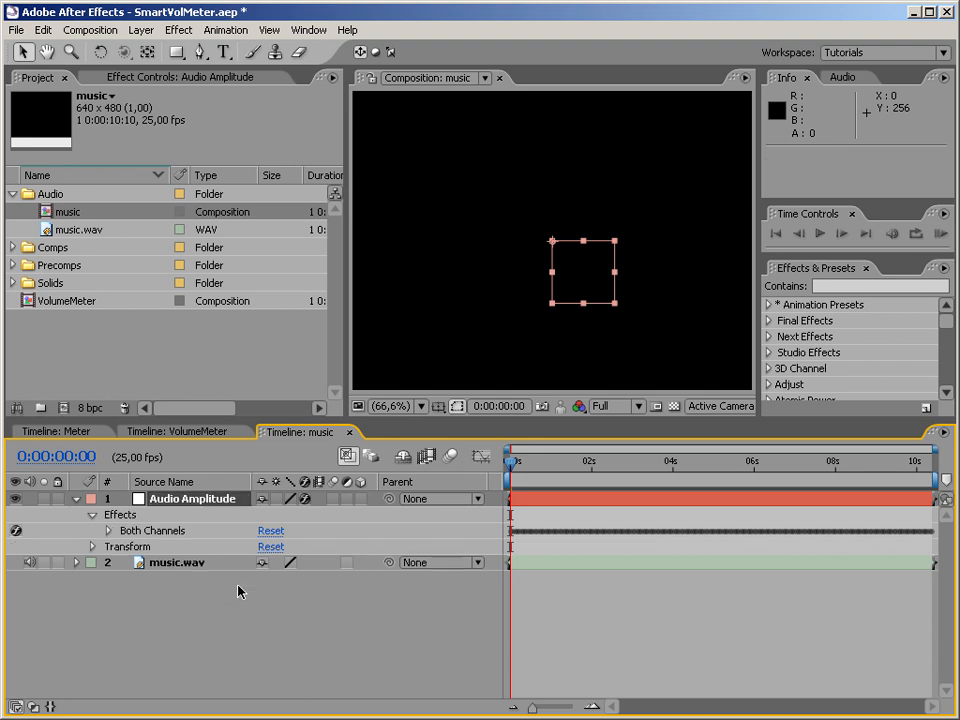
# Examine how the Both Channels slider value changes over time in the music composition, returning to the first frame.
pyautogui.click(108, 531)
pyautogui.moveTo(515, 467); pyautogui.dragTo(535, 480)
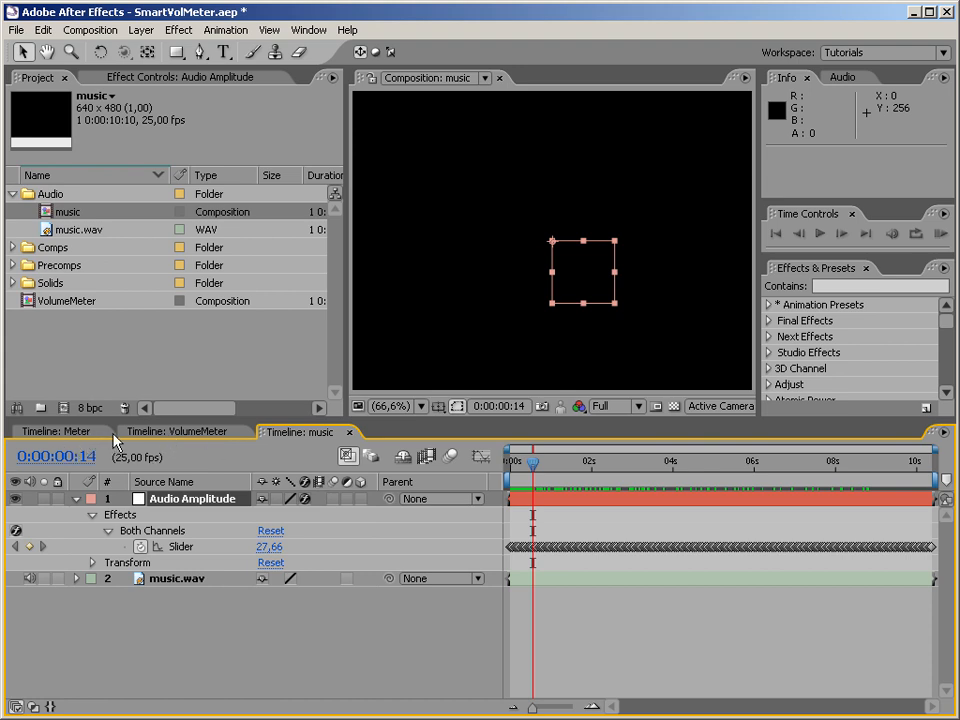
pyautogui.click(72, 436)
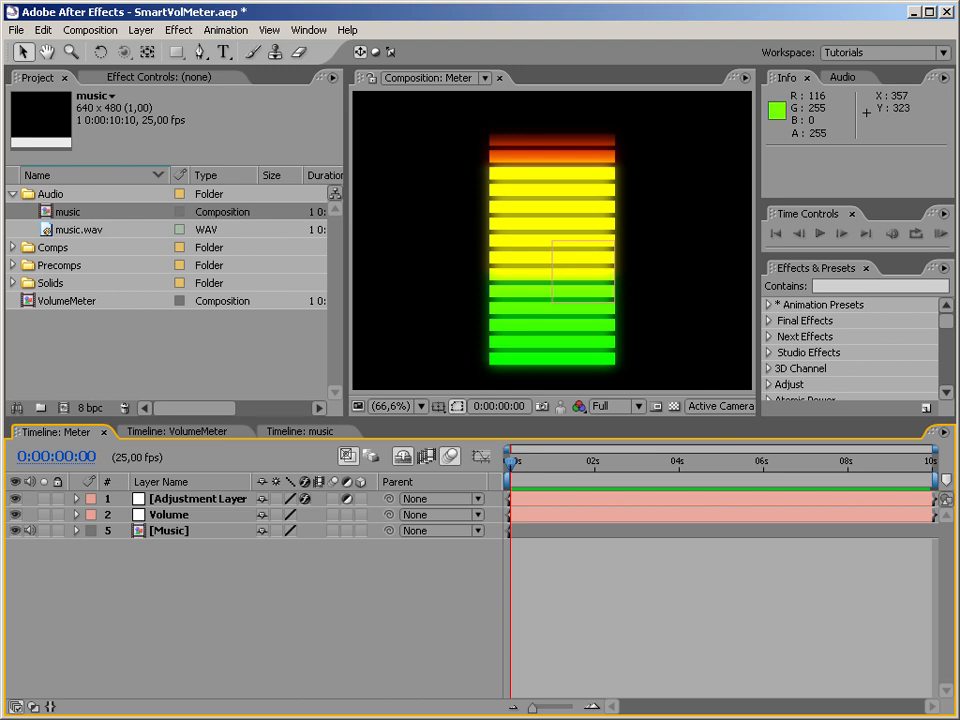
pyautogui.click(310, 432)
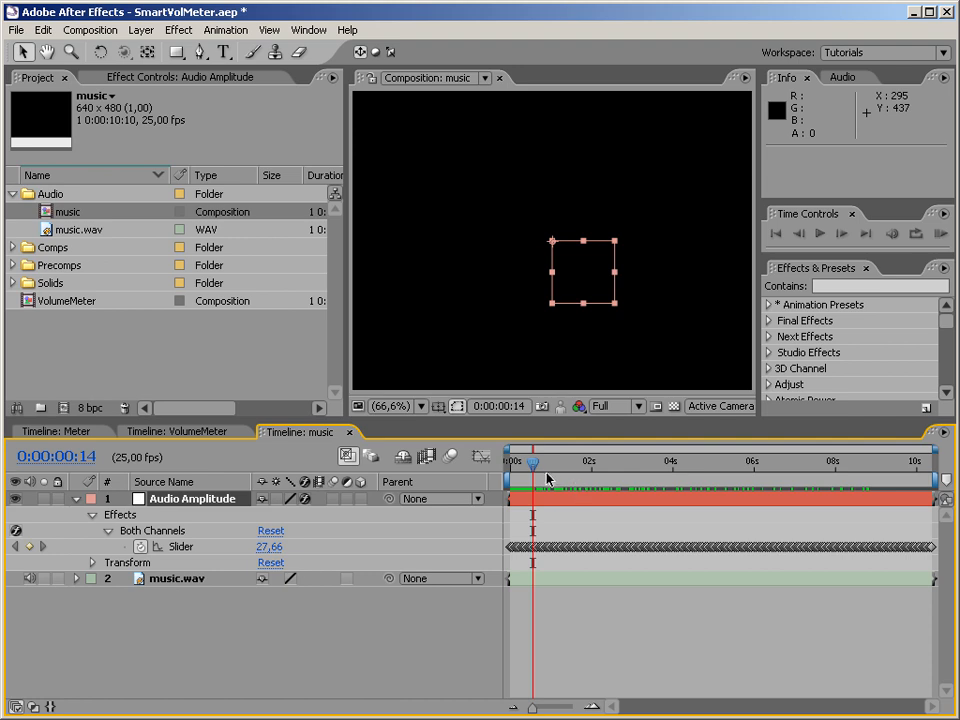
pyautogui.moveTo(534, 469); pyautogui.dragTo(580, 470)
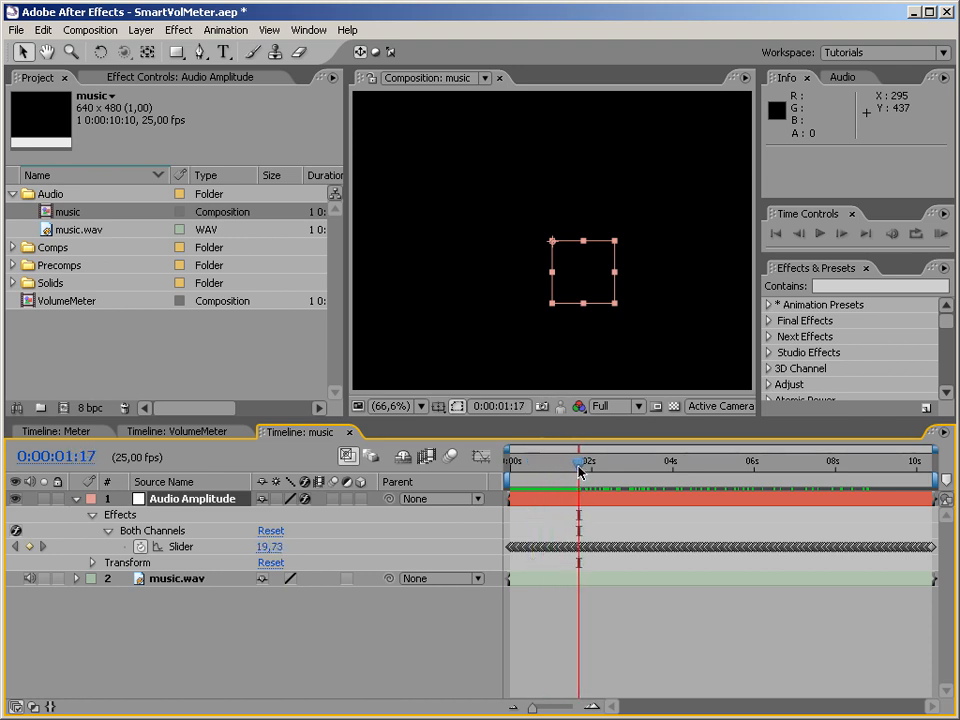
pyautogui.moveTo(580, 470); pyautogui.dragTo(587, 464)
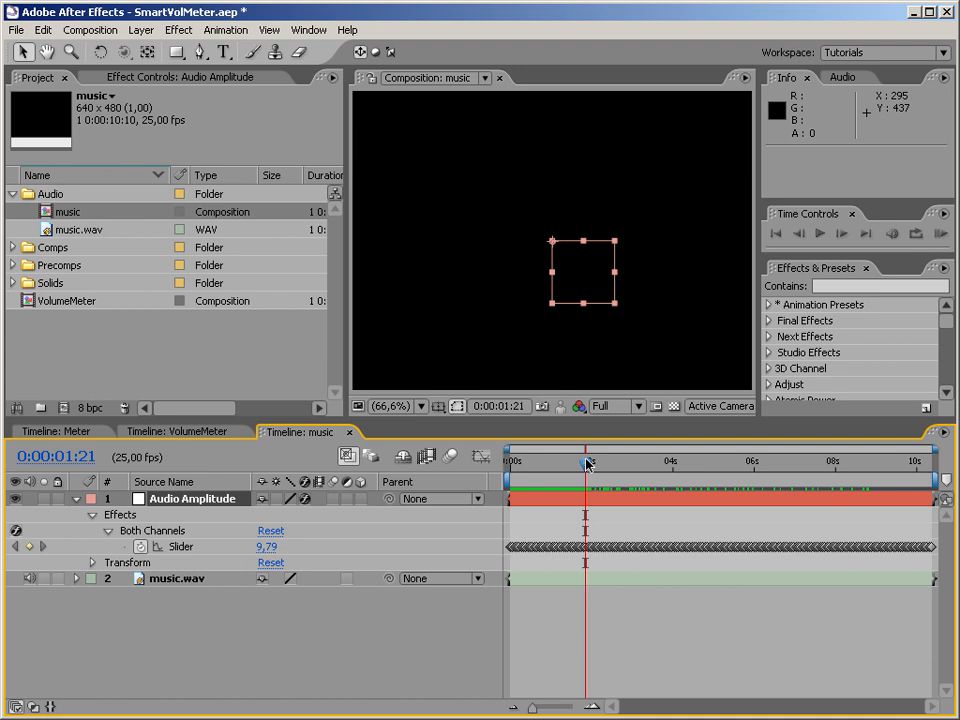
pyautogui.click(238, 615)
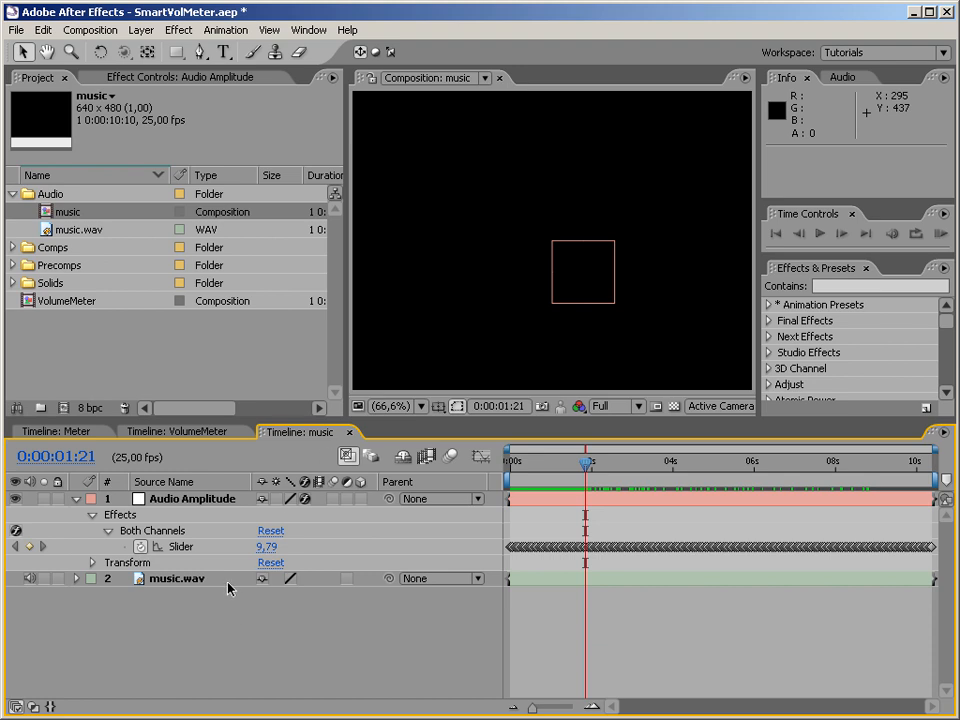
pyautogui.moveTo(581, 455)
pyautogui.mouseDown()
pyautogui.moveTo(602, 460)
pyautogui.moveTo(582, 458)
pyautogui.mouseUp()
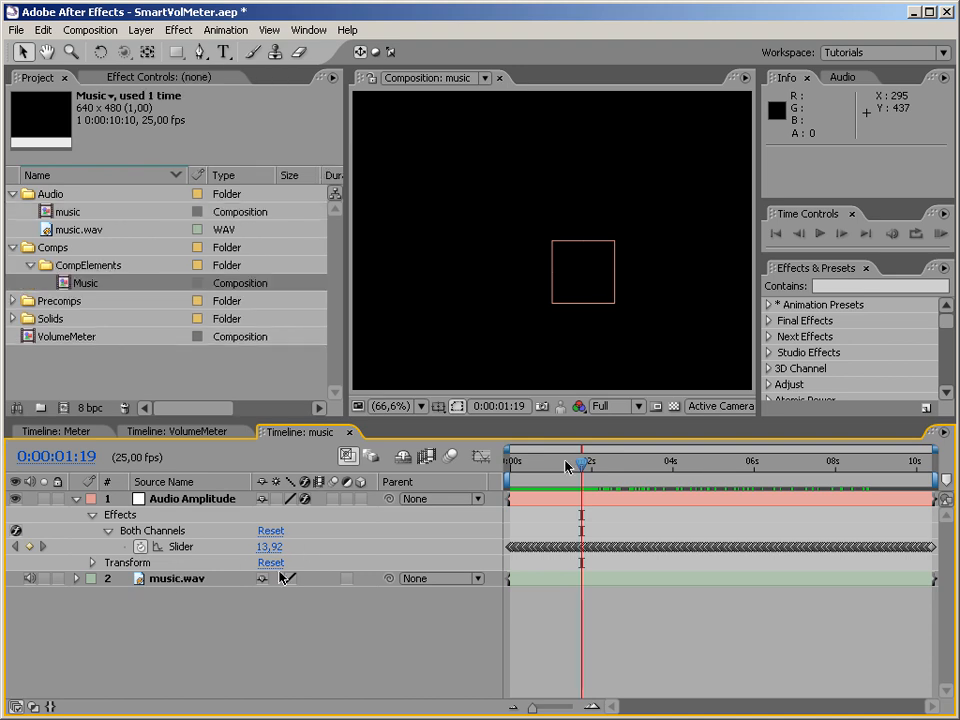
pyautogui.moveTo(581, 460); pyautogui.dragTo(598, 483)
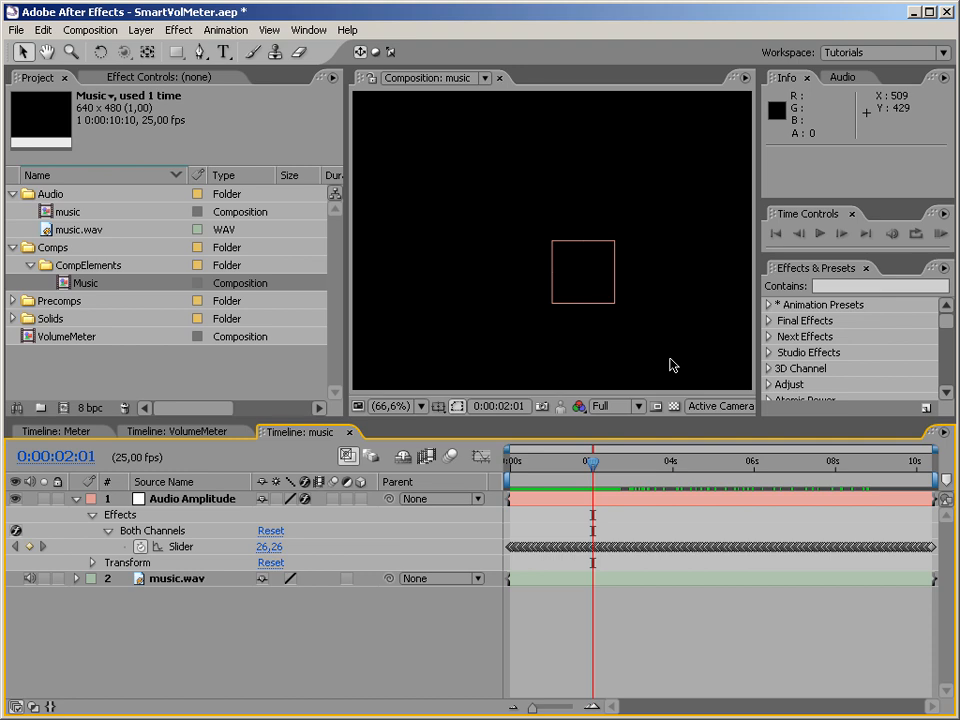
pyautogui.moveTo(592, 462); pyautogui.dragTo(752, 464)
pyautogui.moveTo(757, 463); pyautogui.dragTo(498, 528)
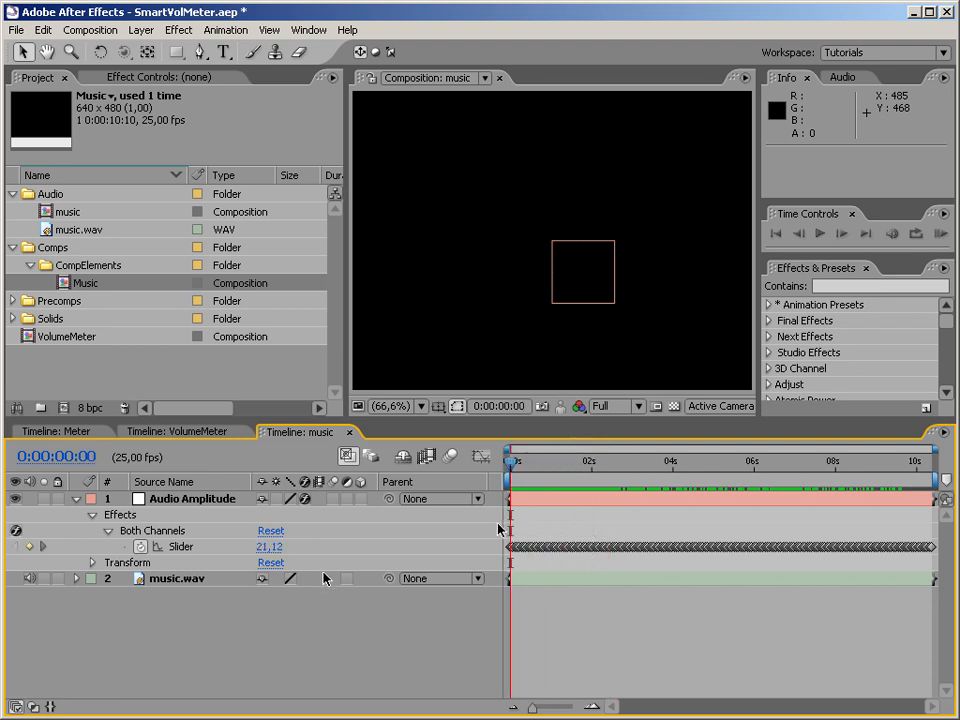
# Find the Slider Control effect and apply it to the Audio Amplitude layer.
pyautogui.click(842, 286)
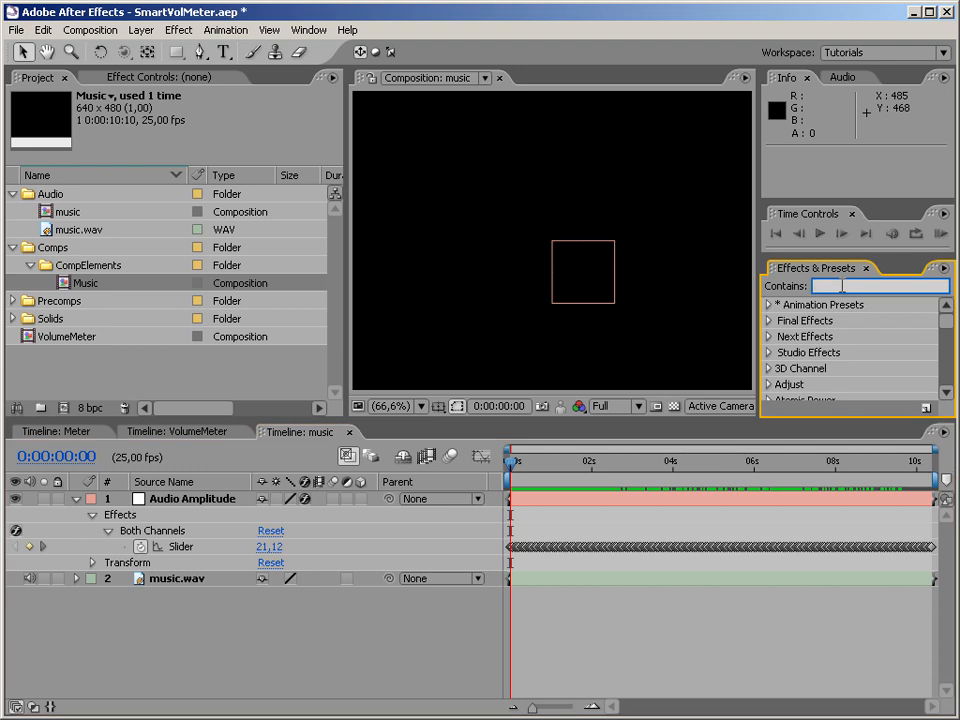
pyautogui.write('slider Cont')
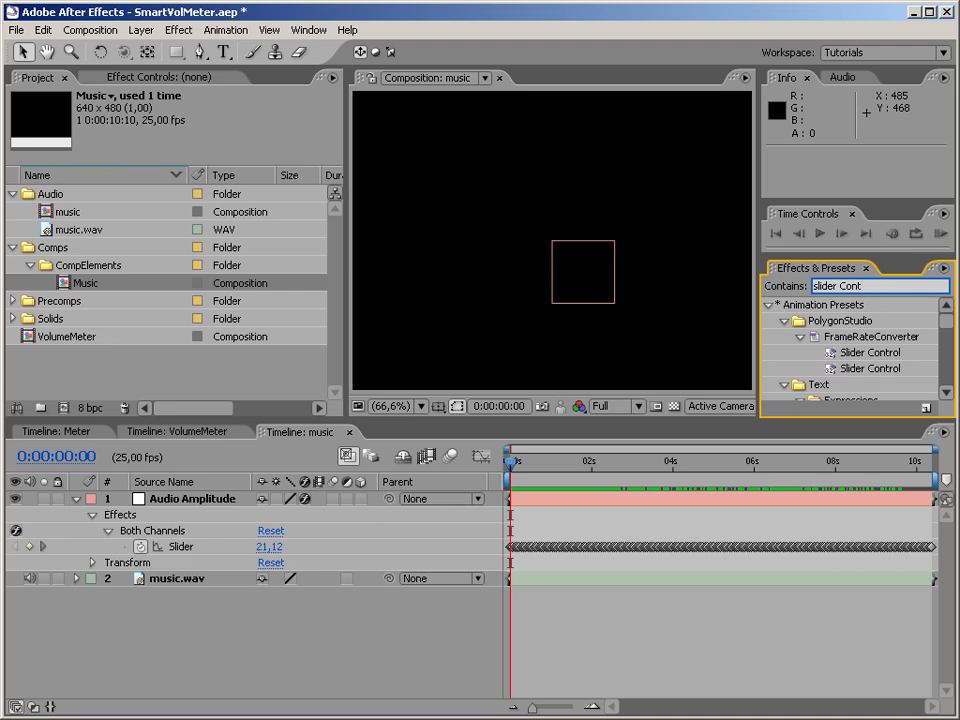
pyautogui.click(769, 305)
pyautogui.click(848, 339)
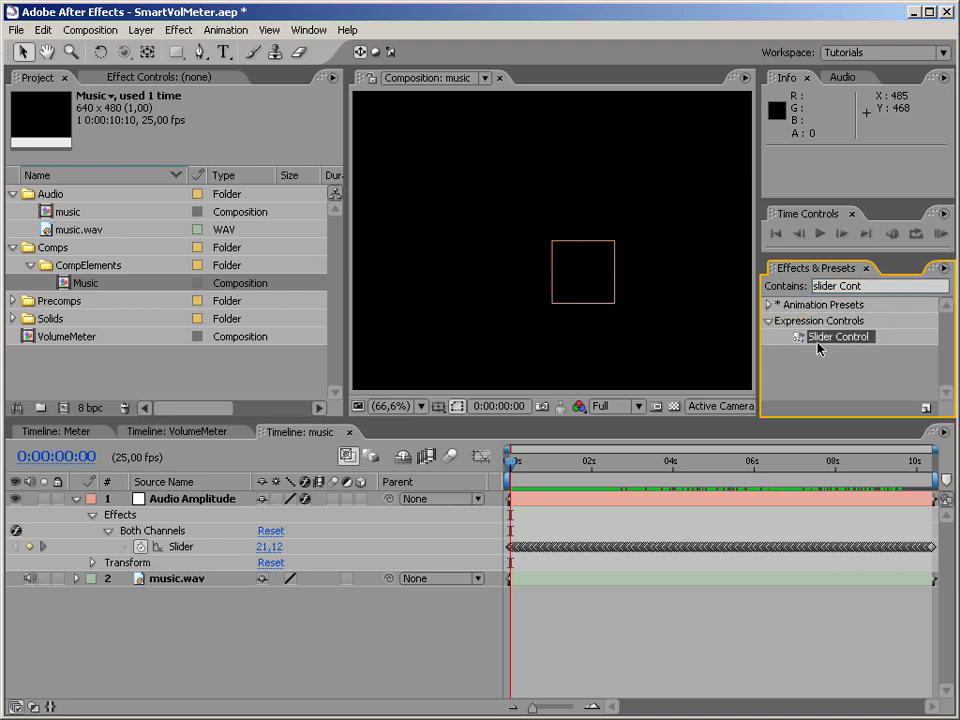
pyautogui.moveTo(818, 341); pyautogui.dragTo(170, 508)
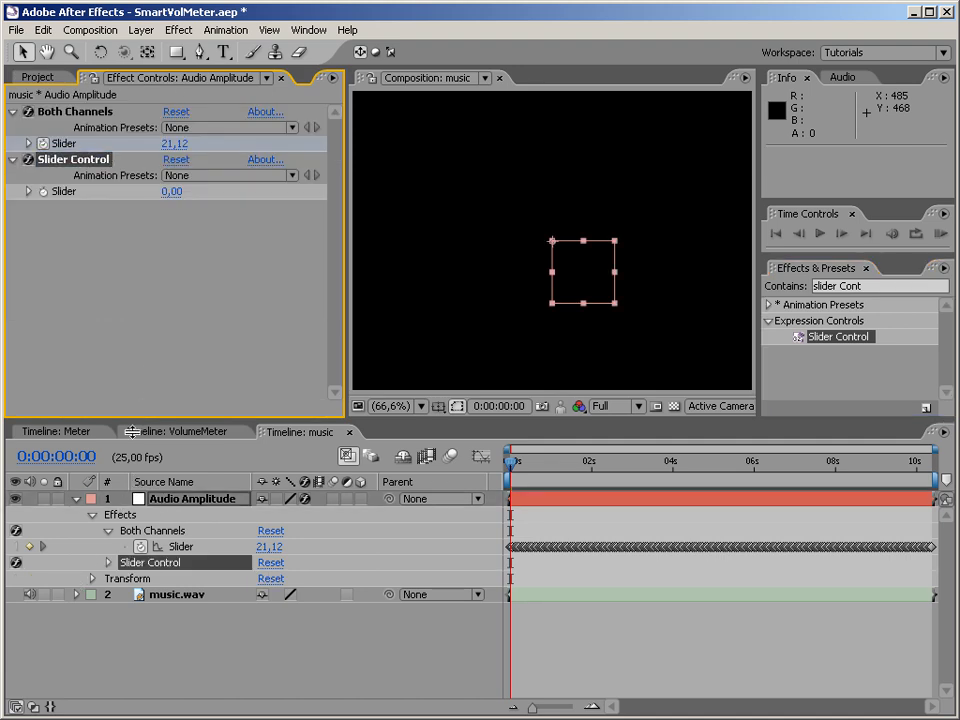
# Rename the new Slider Control effect as Final.
pyautogui.press('Return')
pyautogui.write('Final')
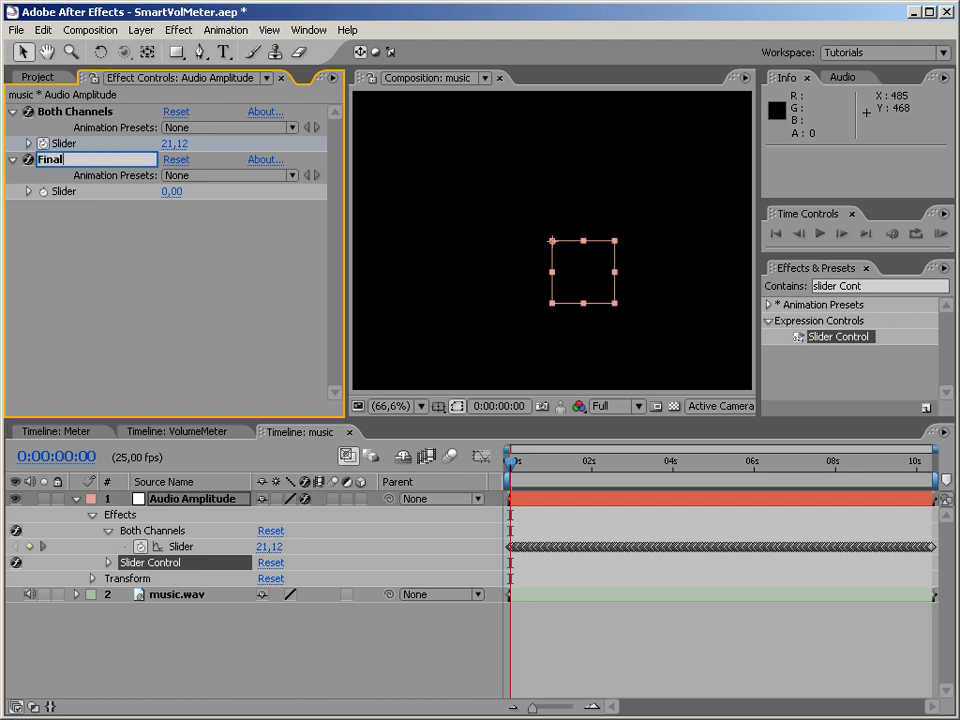
pyautogui.press('Return')
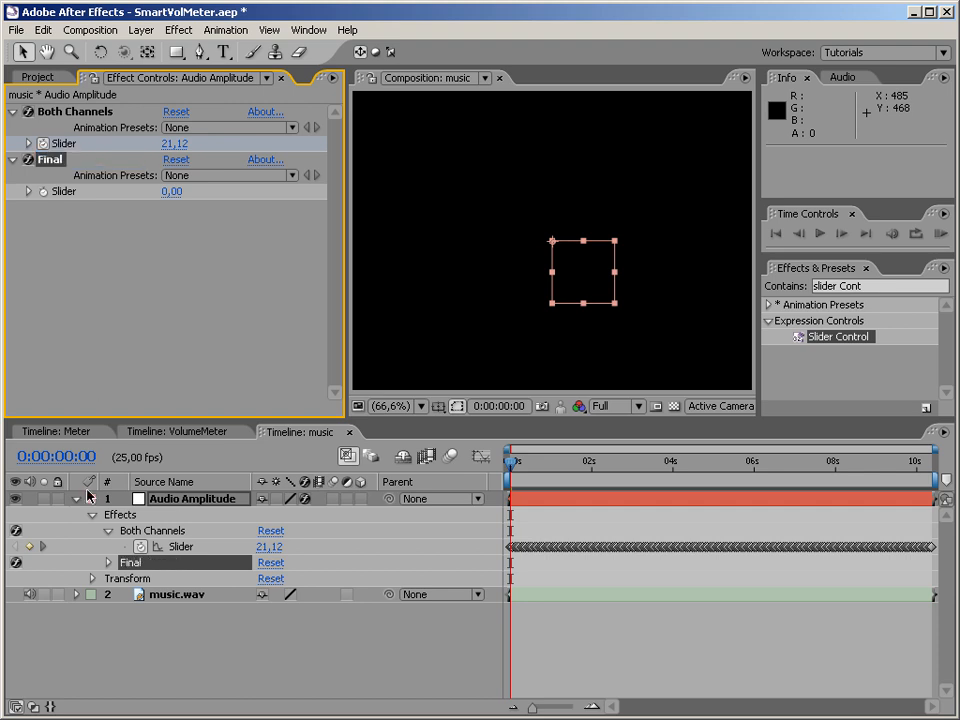
# Add an expression to the Final effect's Slider, enlarge the expression field and clear its default text.
pyautogui.click(108, 562)
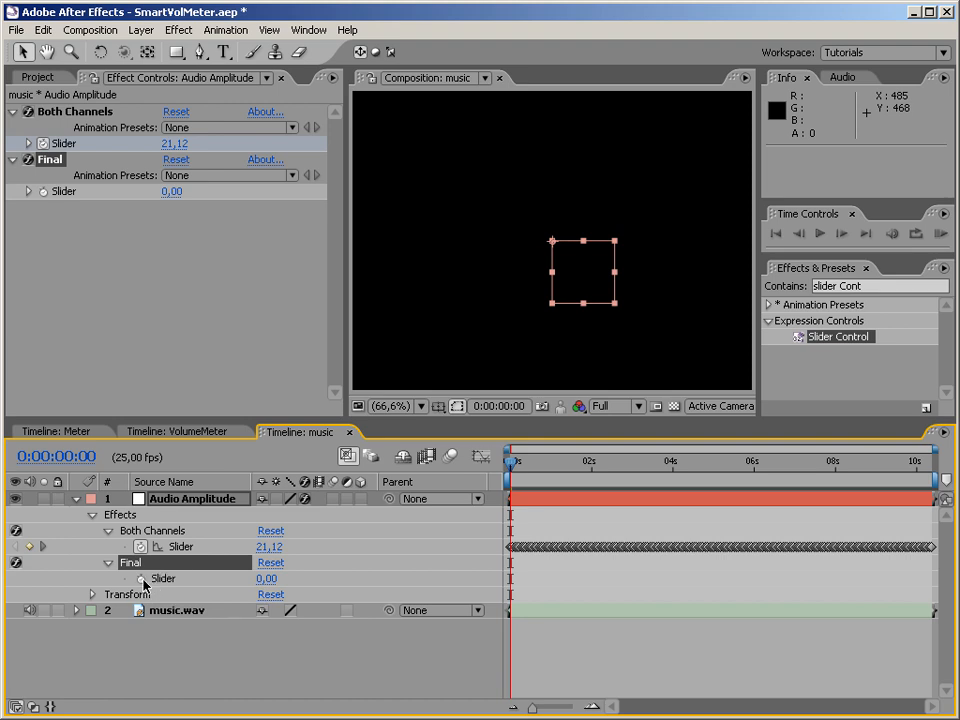
pyautogui.click(142, 580)
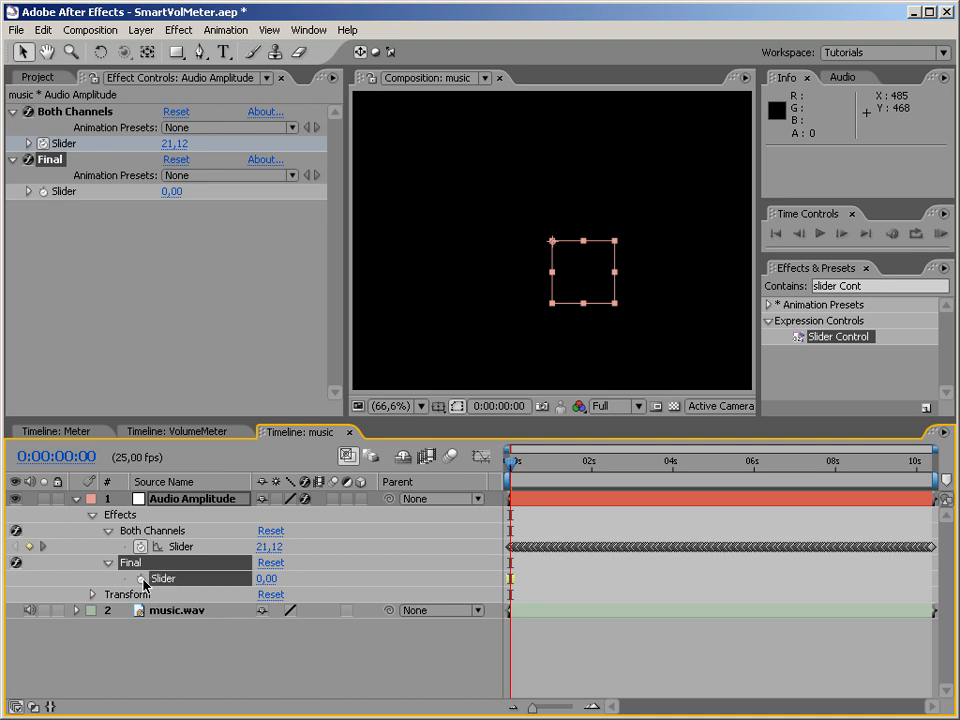
pyautogui.keyDown('alt'); pyautogui.click(142, 580); pyautogui.keyUp('alt')
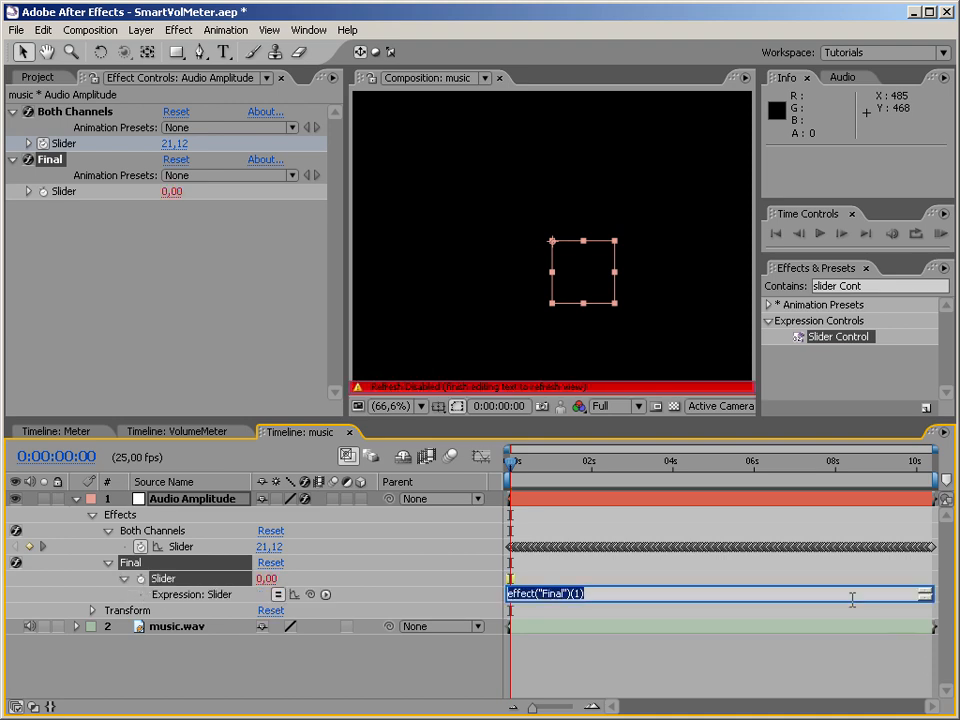
pyautogui.moveTo(852, 601); pyautogui.dragTo(836, 673)
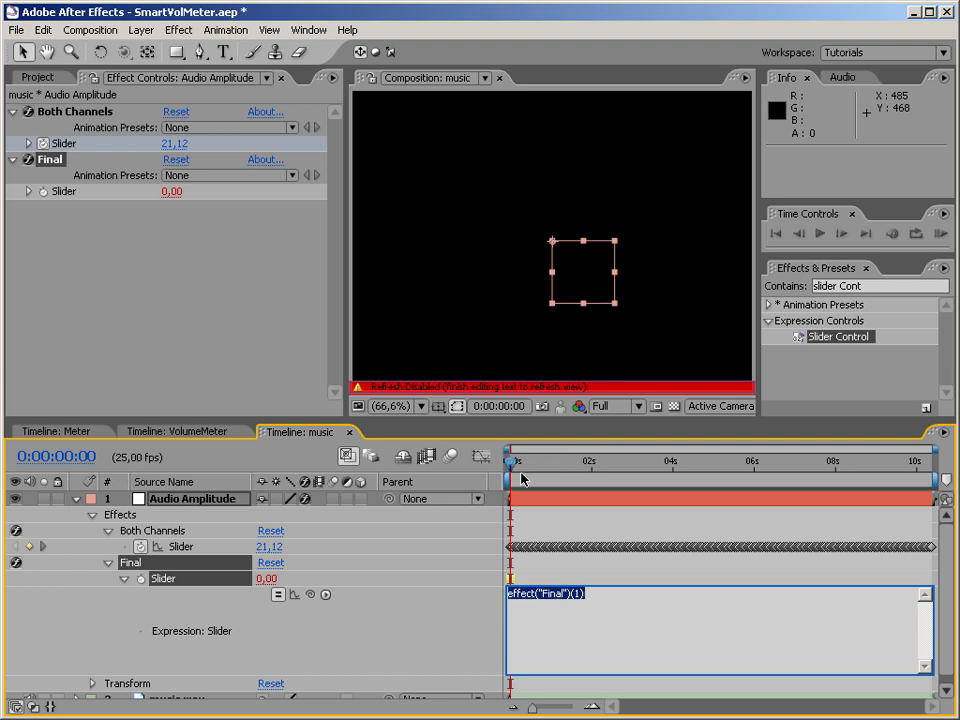
pyautogui.moveTo(615, 607); pyautogui.dragTo(457, 602)
pyautogui.press('BackSpace')
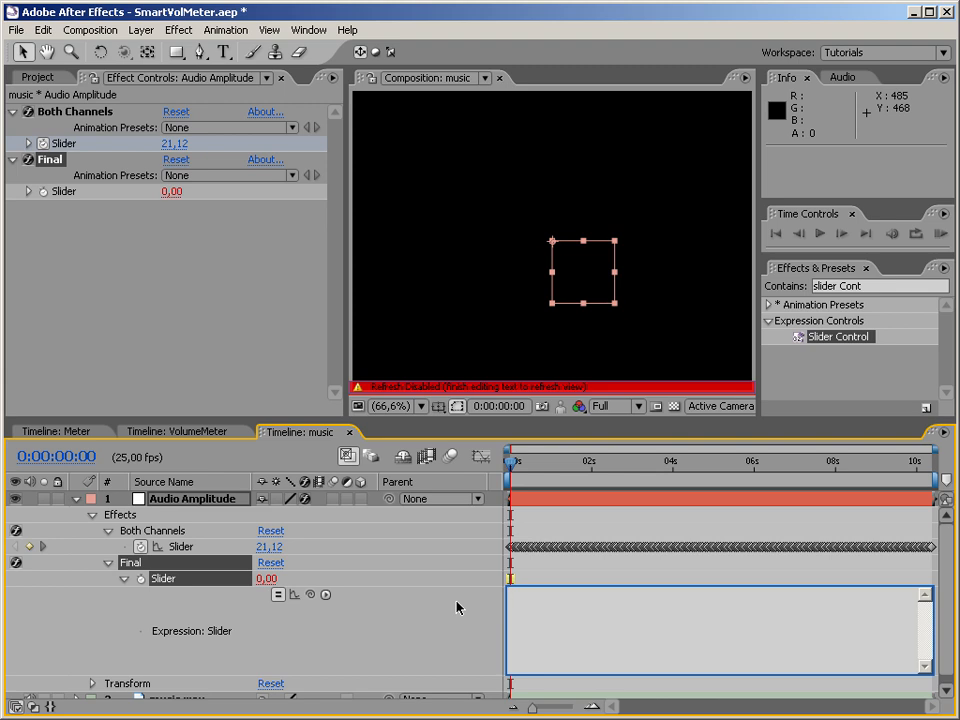
# Write thisFrame = timeToFrames(t = time + thisComp.displayStartTime, fps = 1.0 / thisComp.frameDuration, isDuration = false) in the Final slider's expression.
pyautogui.write('thisFrame =')
pyautogui.click(325, 594)
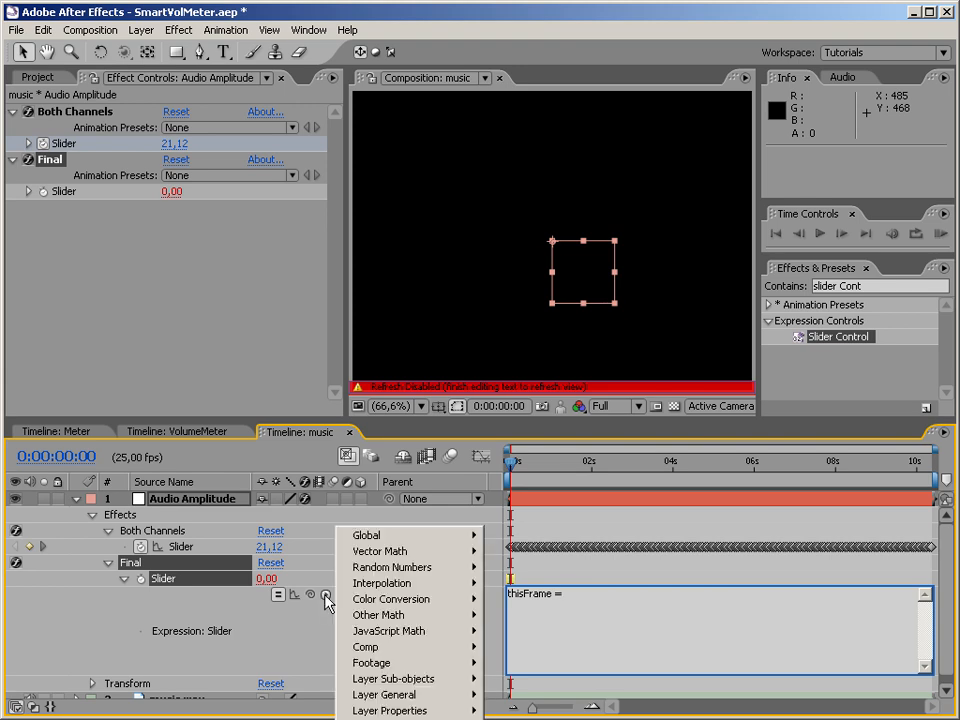
pyautogui.moveTo(380, 552)
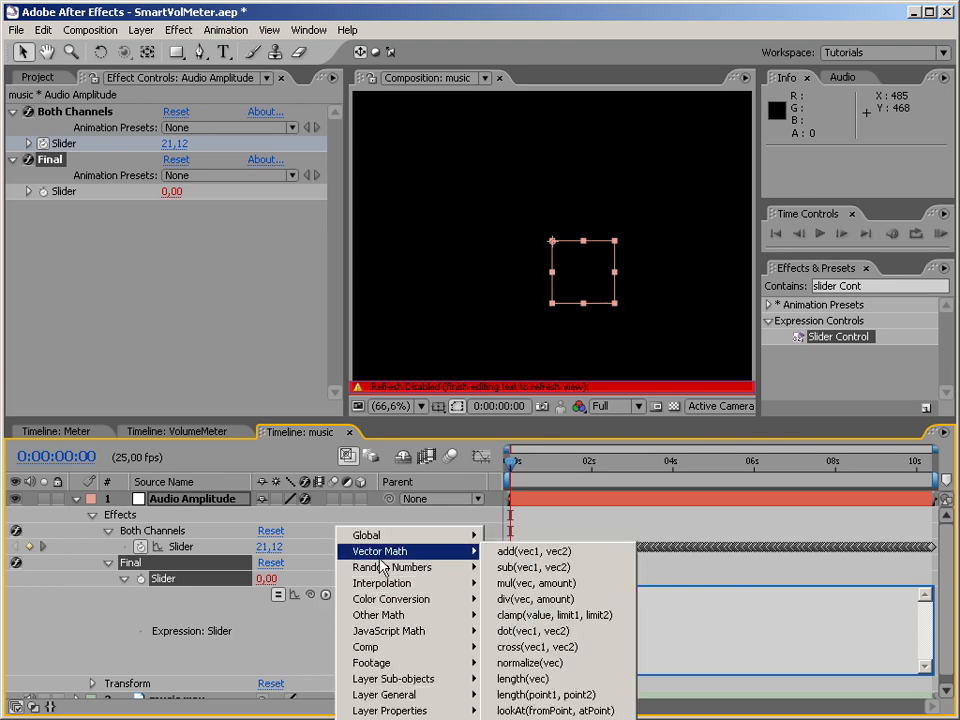
pyautogui.moveTo(410, 538)
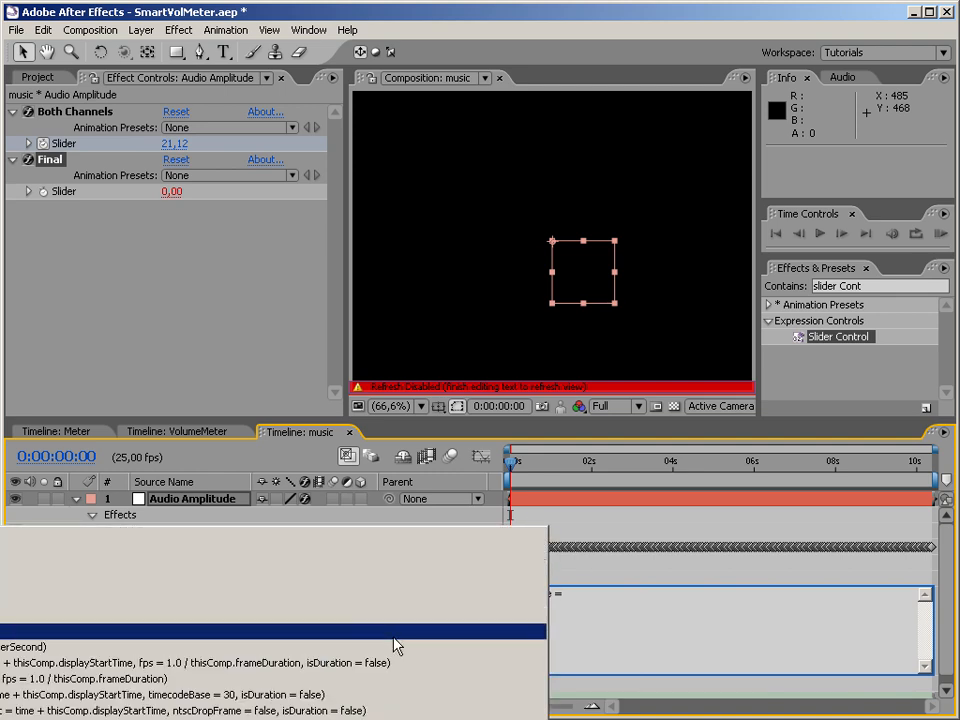
pyautogui.click(242, 664)
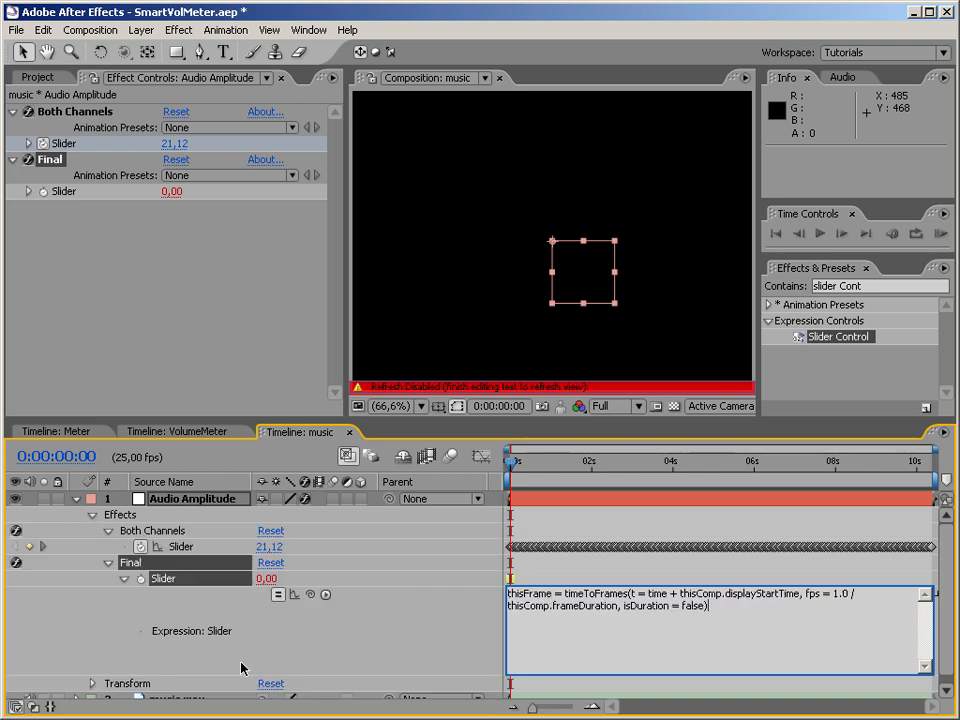
# Hide the layer switches columns to widen the expression area, and end the thisFrame statement with a semicolon.
pyautogui.click(33, 706)
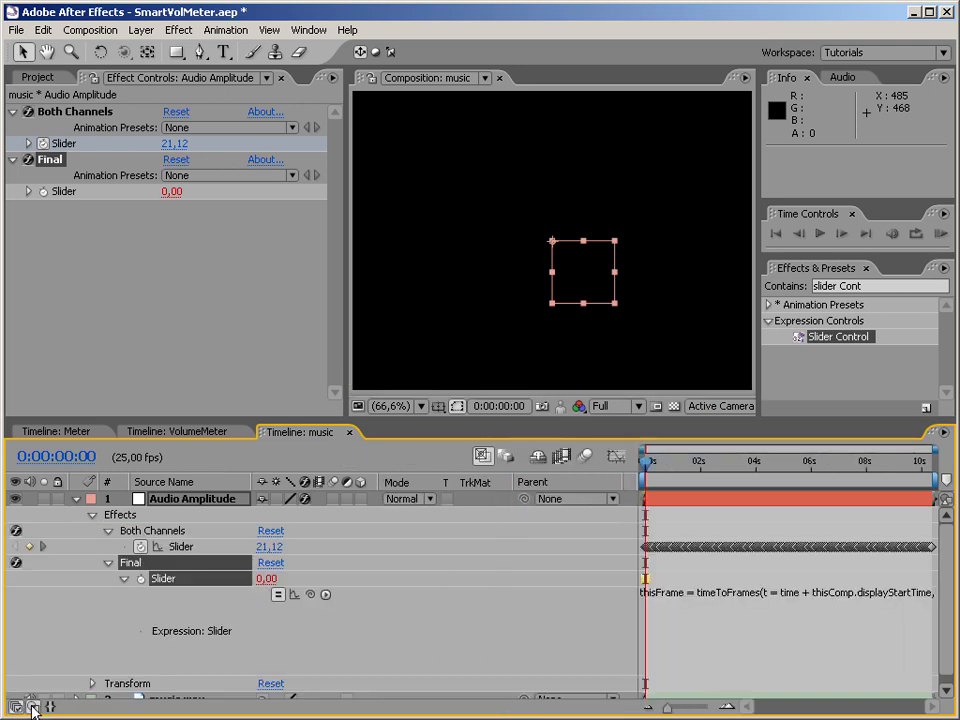
pyautogui.click(34, 706)
pyautogui.click(17, 706)
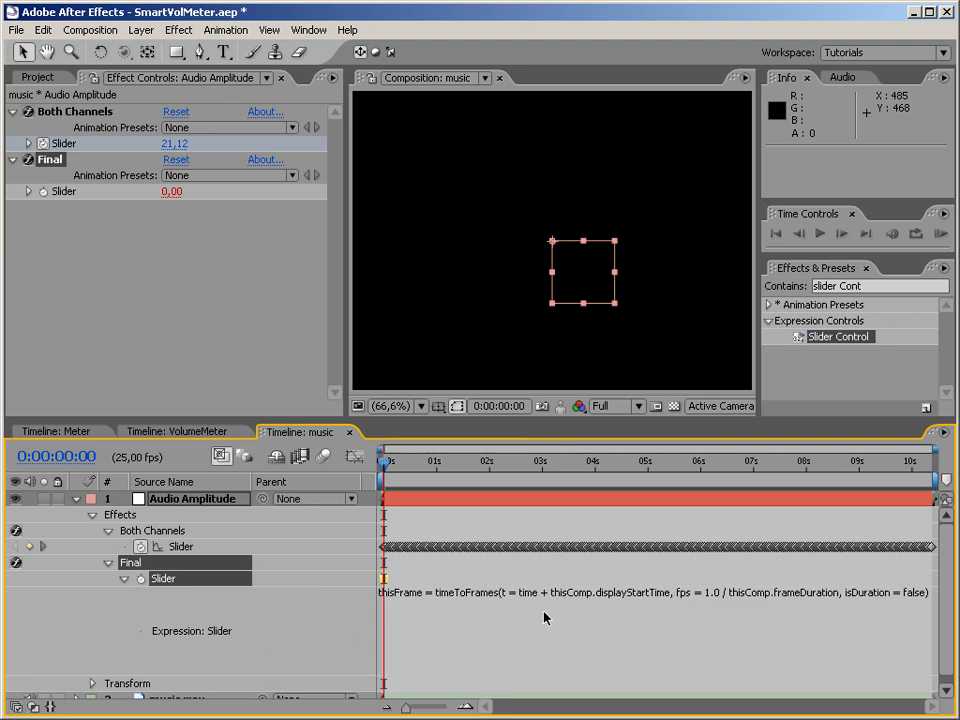
pyautogui.click(595, 608)
pyautogui.click(461, 606)
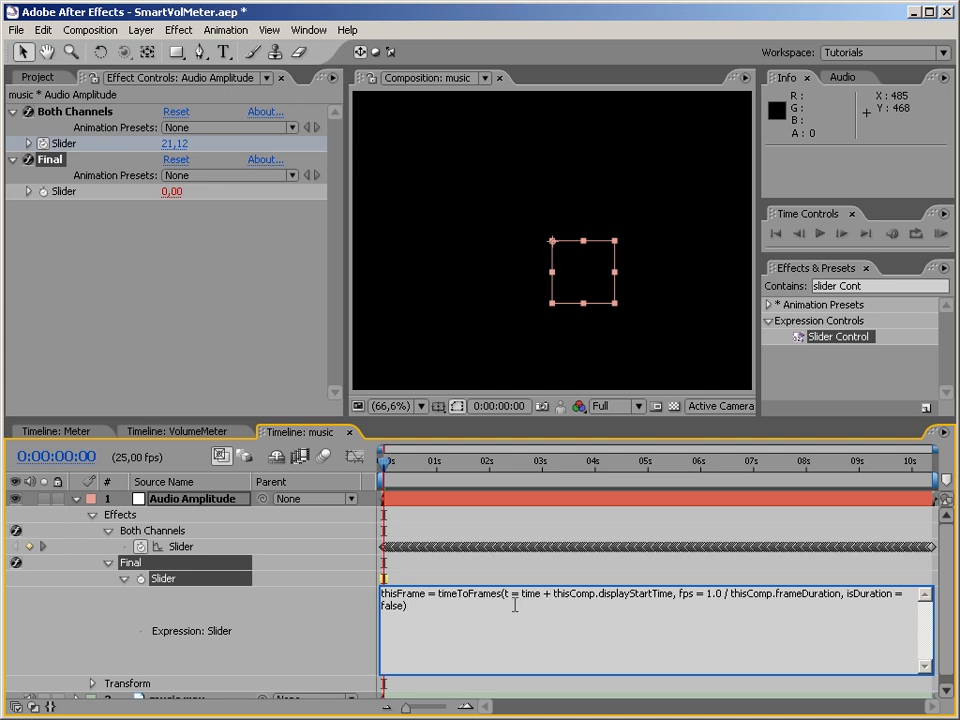
pyautogui.write(';')
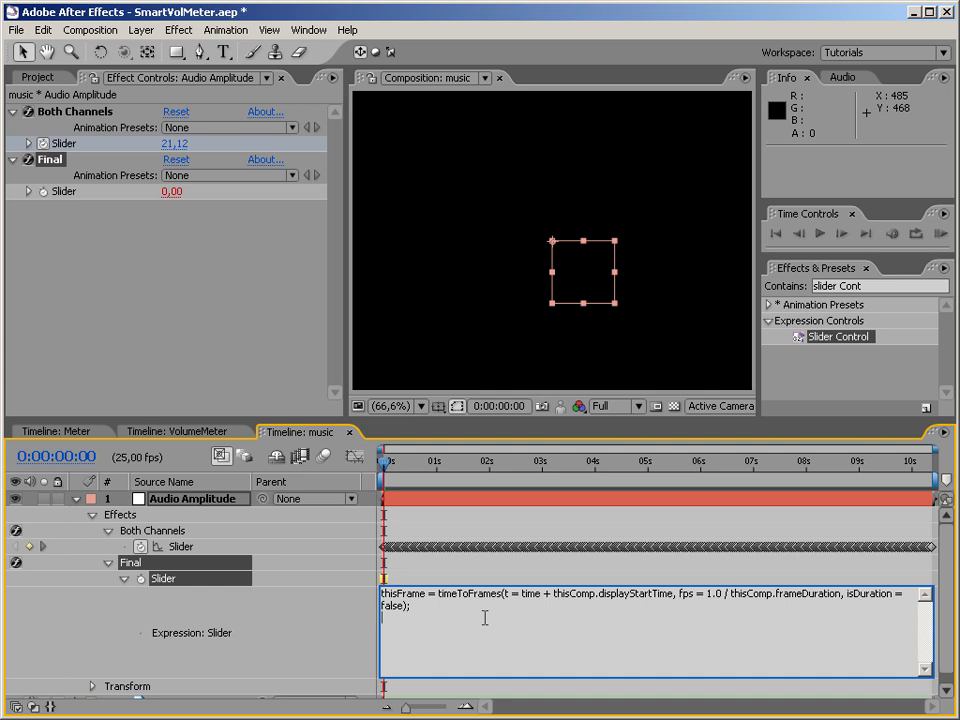
# Add a compDuration = line to the expression and give it a copy of thisFrame's timeToFrames call.
pyautogui.press('Return')
pyautogui.write('compDuration =')
pyautogui.moveTo(441, 594); pyautogui.dragTo(465, 608)
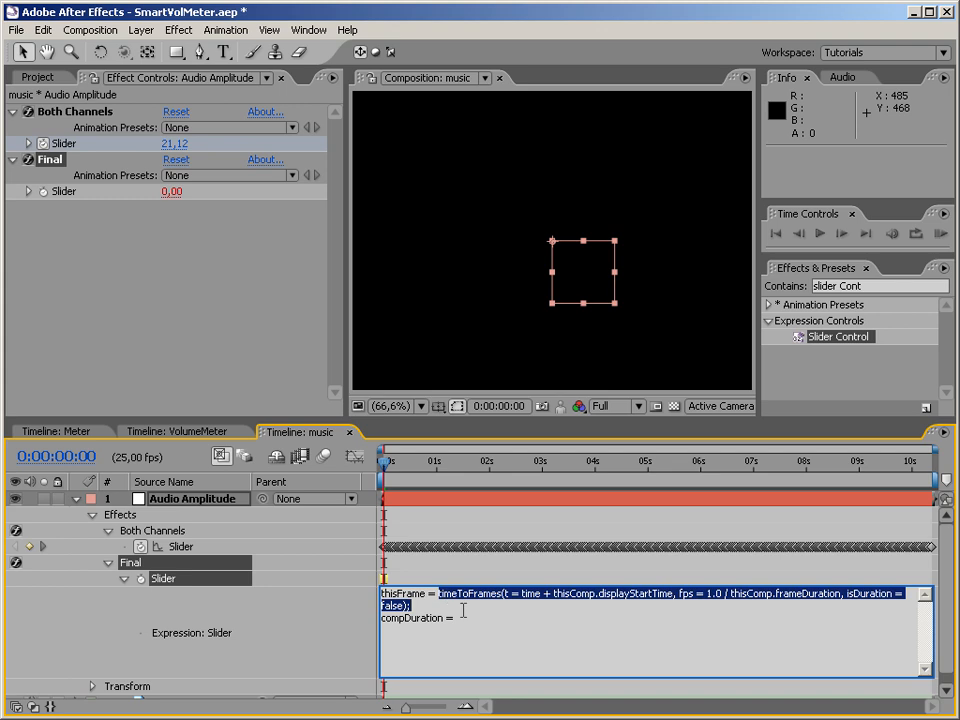
pyautogui.hotkey('ctrl', 'c')
pyautogui.click(467, 617)
pyautogui.hotkey('ctrl', 'v')
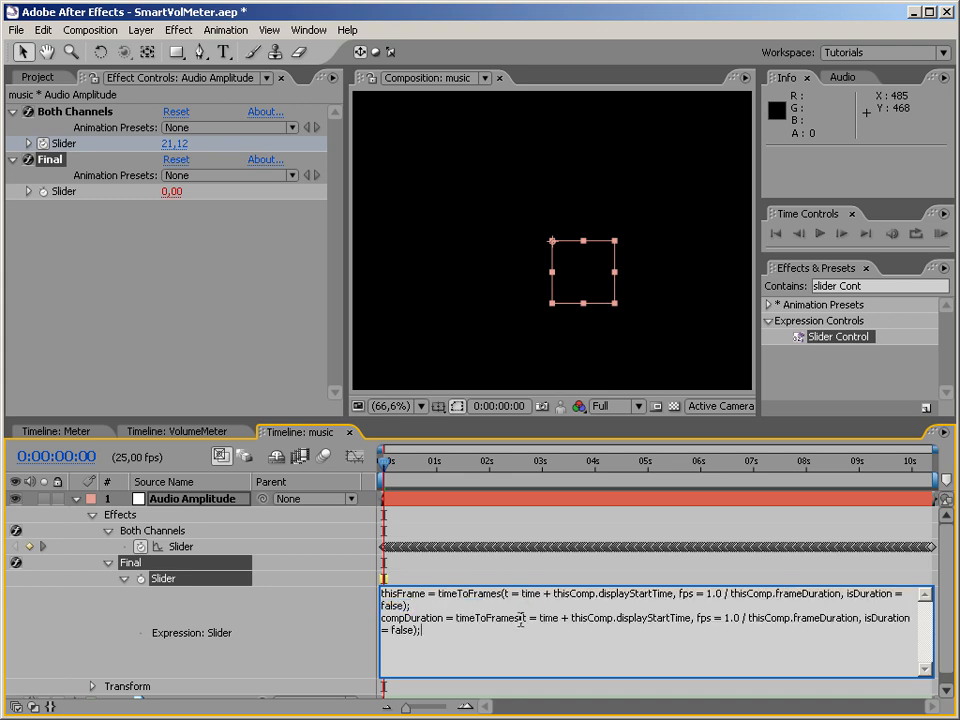
# Replace the time argument t = time + thisComp.displayStartTime in the compDuration line with thisComp.duration.
pyautogui.moveTo(522, 620); pyautogui.dragTo(689, 620)
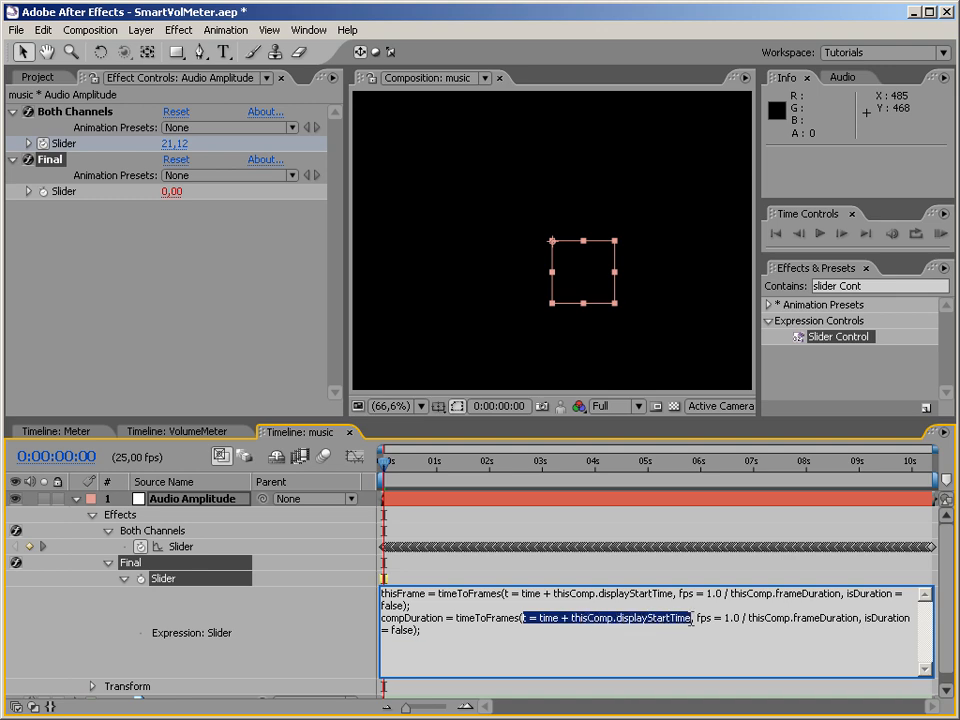
pyautogui.write('thisComp.')
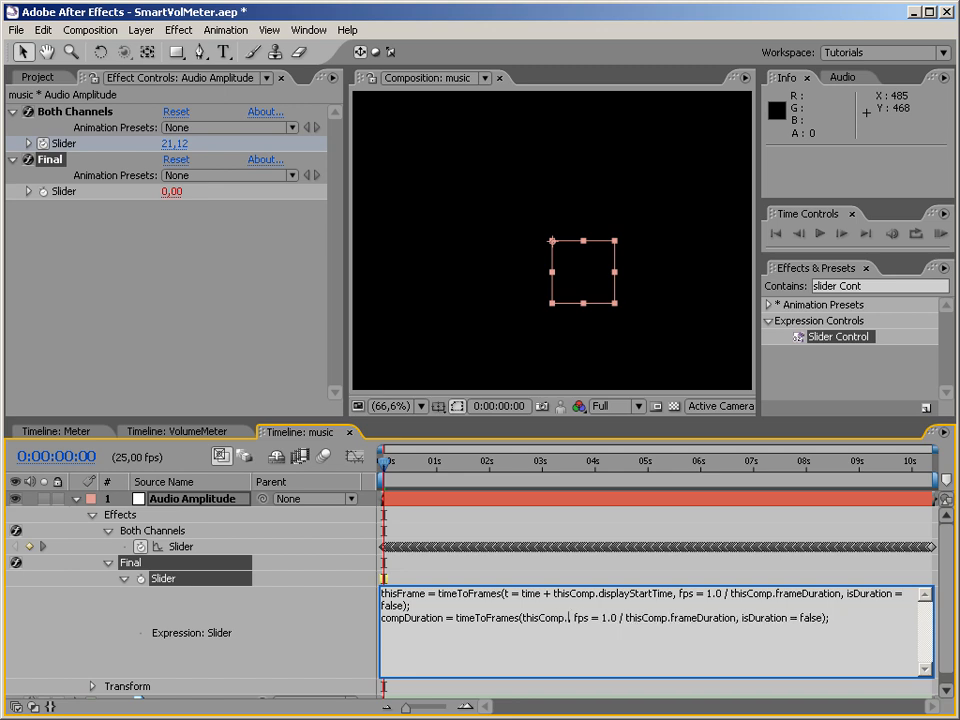
pyautogui.write('duration')
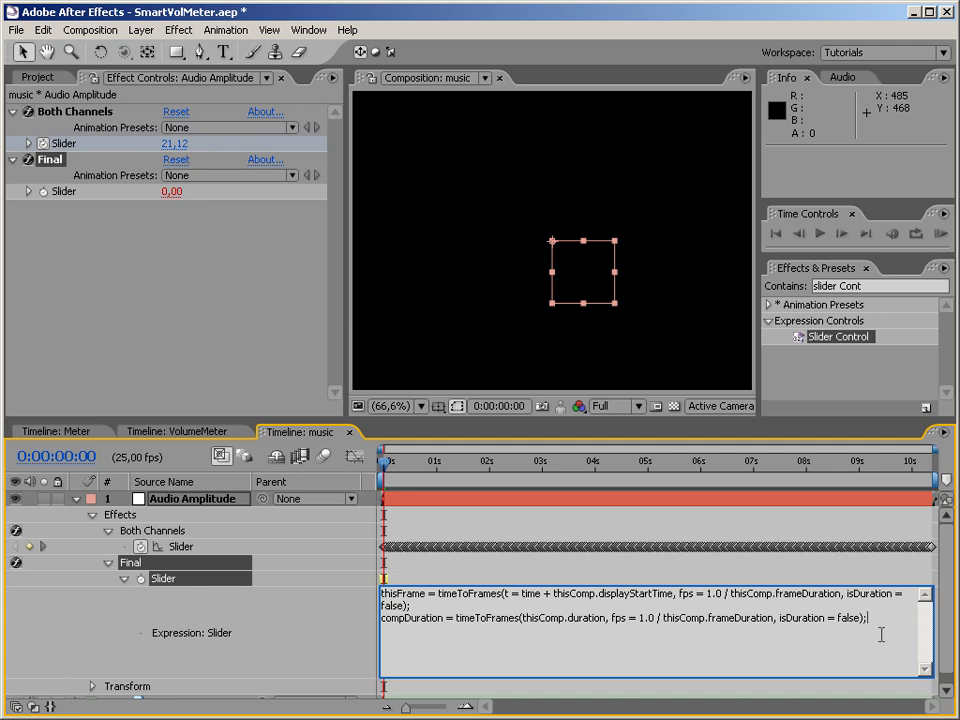
# Add the line max = 0; below compDuration, separated by a blank line.
pyautogui.press('Return')
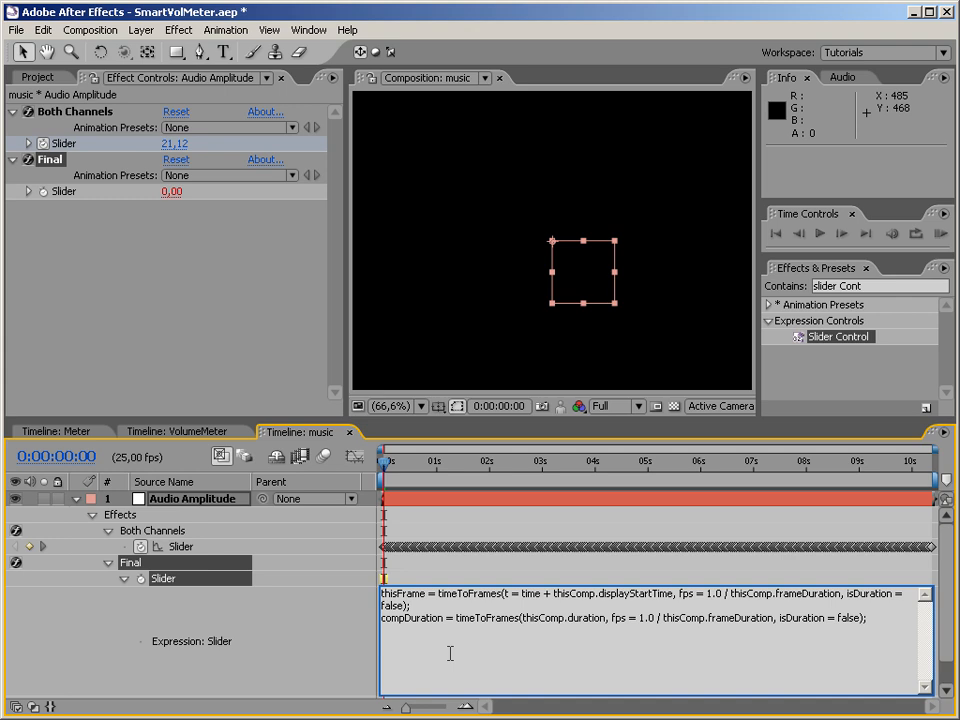
pyautogui.write('mox')
pyautogui.press('BackSpace')
pyautogui.write('x = 0;')
pyautogui.press('Return')
# Write the loop header for(i = 1; i < compDuration; i++){ below the max line.
pyautogui.write('for(i = 1; i < compDuration; i++')
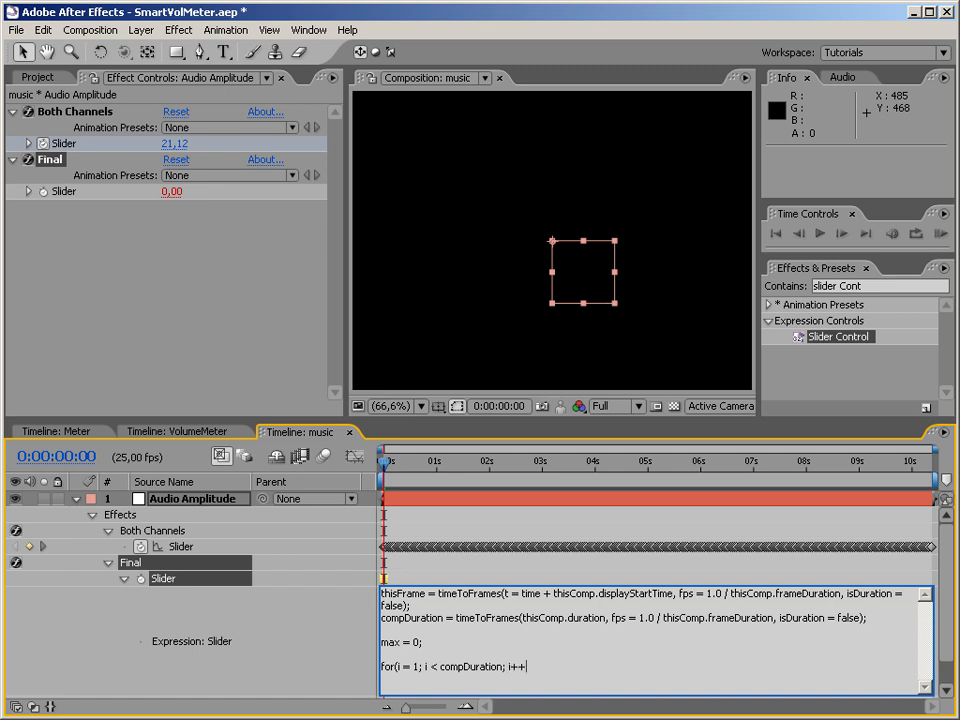
pyautogui.write(')')
pyautogui.hotkey('shift', 'Left')
pyautogui.hotkey('shift', 'Left')
pyautogui.hotkey('shift', 'Left')
pyautogui.write('i = i +')
pyautogui.press('BackSpace')
pyautogui.press('BackSpace')
pyautogui.press('BackSpace')
pyautogui.press('BackSpace')
pyautogui.press('BackSpace')
pyautogui.press('BackSpace')
pyautogui.write('++)')
pyautogui.write('{')
# Inside the loop, write ftt = framesToTime(i, fps = 1.0 / thisComp.frameDuration); as the first statement.
pyautogui.write('ftt')
pyautogui.write(' =')
pyautogui.write('frames')
pyautogui.write('ToTime')
pyautogui.write('(')
pyautogui.write('i')
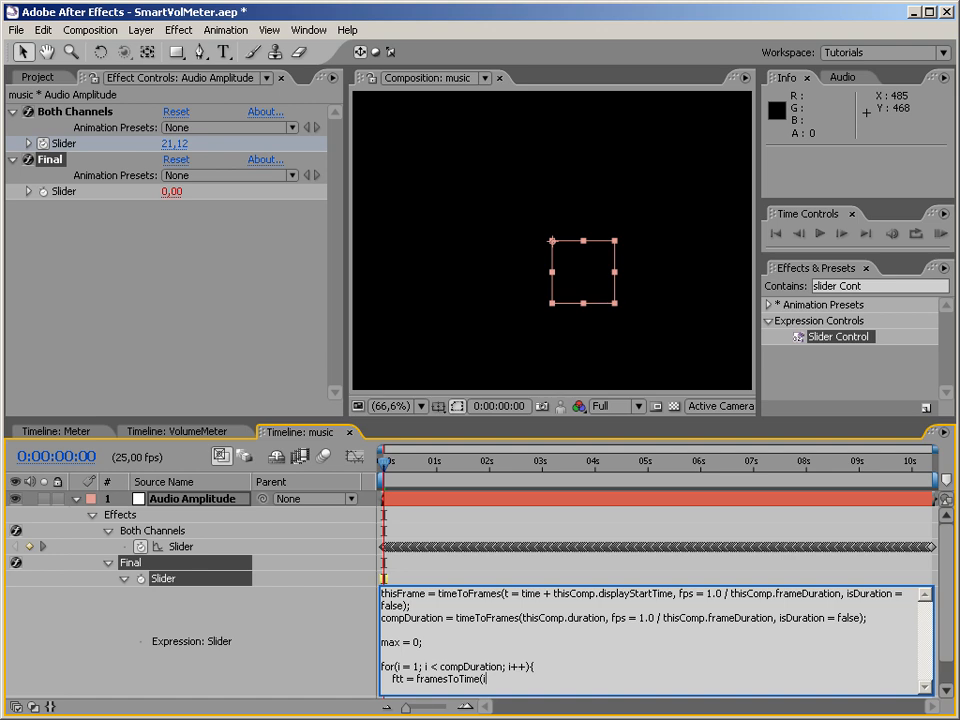
pyautogui.write(', fps = 1.0 / thisComp.frameDuretio')
pyautogui.press('BackSpace')
pyautogui.press('BackSpace')
pyautogui.press('BackSpace')
pyautogui.press('BackSpace')
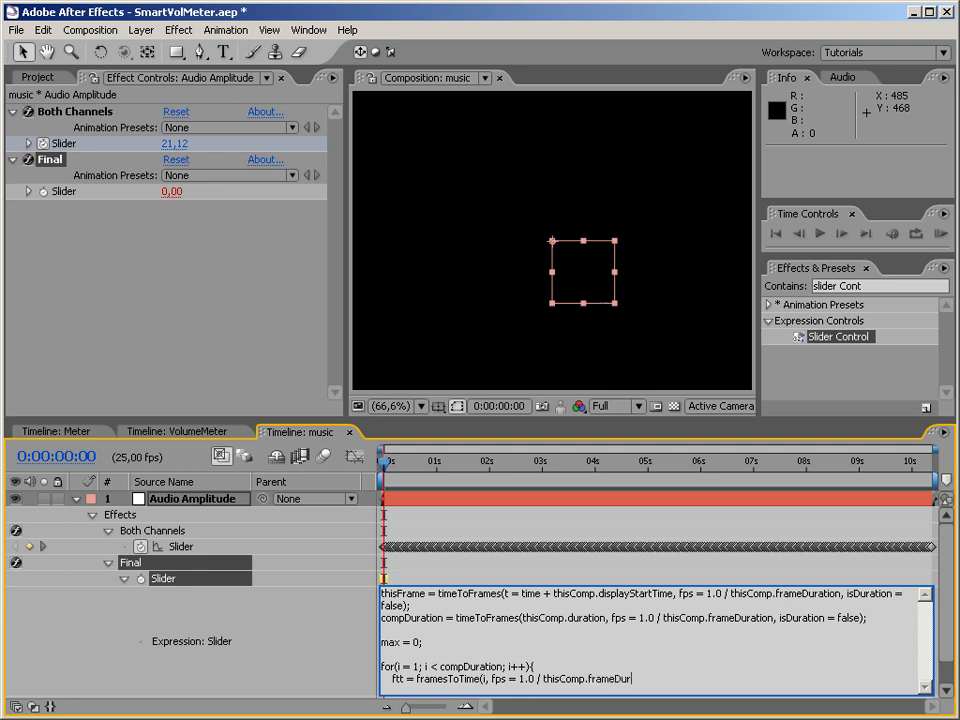
pyautogui.write('ation);')
pyautogui.press('Return')
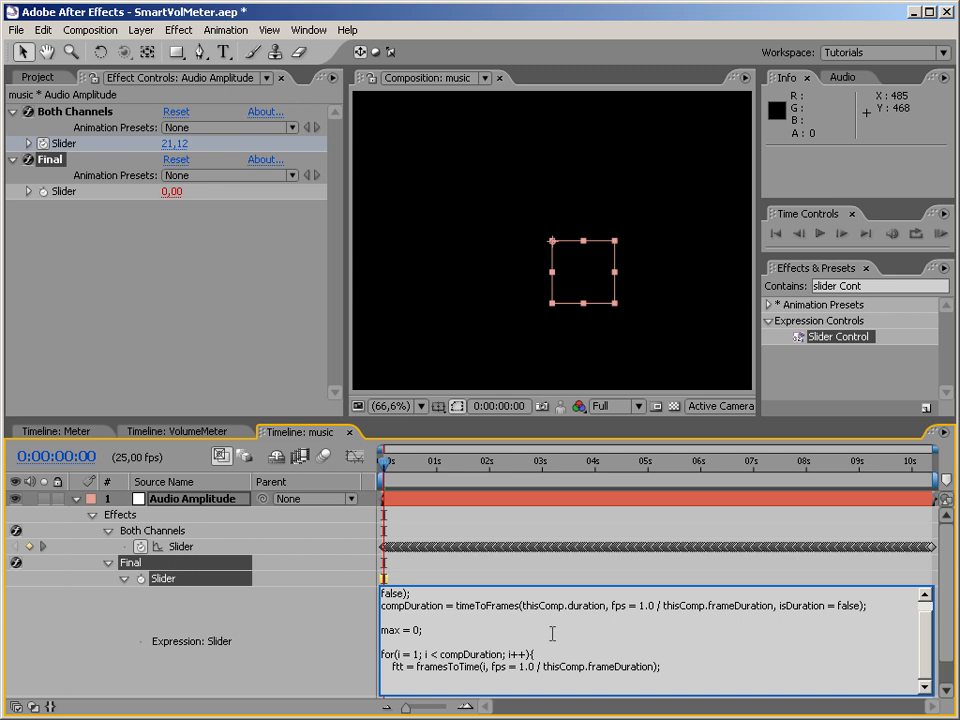
# Add sld = effect("Both Channels")("Slider"); as the loop's second statement.
pyautogui.press('Return')
pyautogui.write('sld =')
pyautogui.write('effects')
pyautogui.press('BackSpace')
pyautogui.write('("Both Channe')
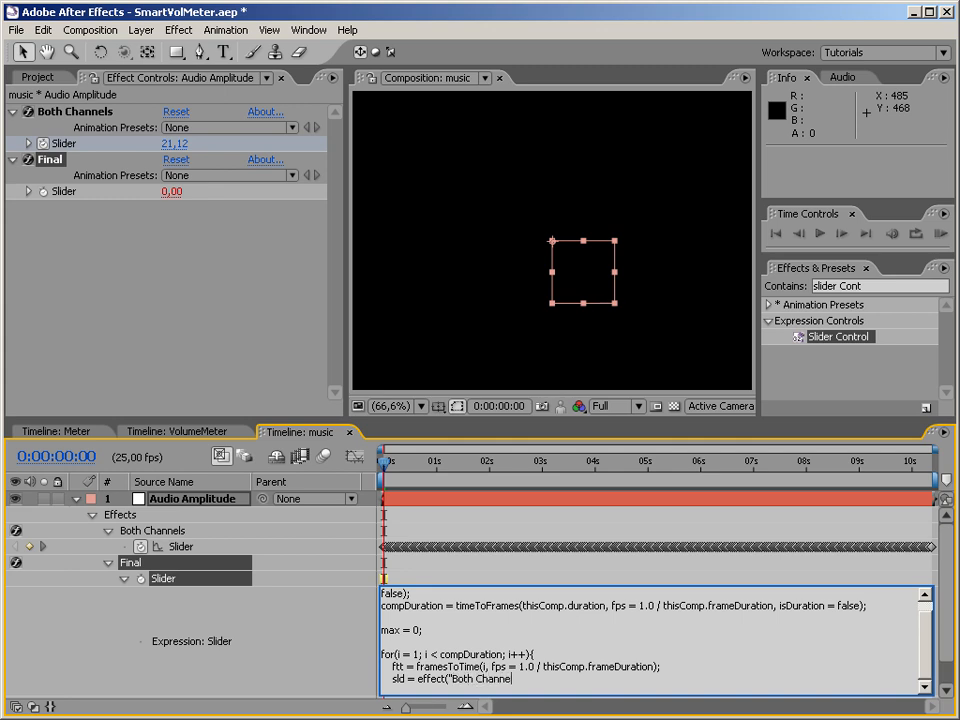
pyautogui.write('ls")("Slider");')
pyautogui.press('Return')
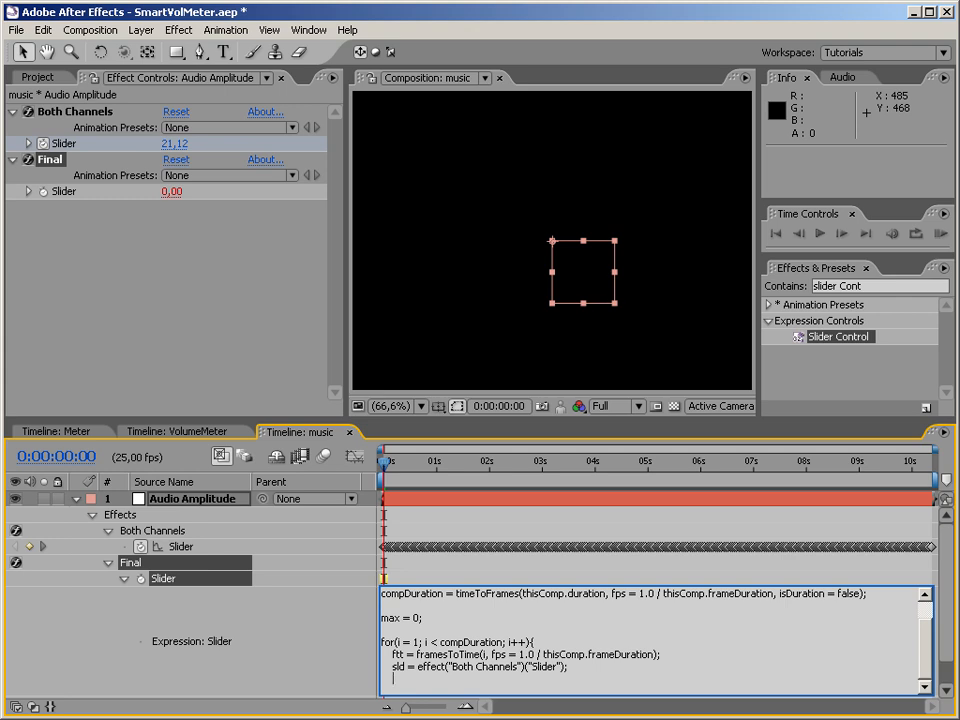
# Add val = sld.valueAtTime(ftt); as the loop's third statement.
pyautogui.press('Up')
pyautogui.press('Right')
pyautogui.press('Right')
pyautogui.press('Right')
pyautogui.press('Down')
pyautogui.write('val =')
pyautogui.press('Up')
pyautogui.press('Left')
pyautogui.press('Left')
pyautogui.press('Left')
pyautogui.press('Down')
pyautogui.press('End')
pyautogui.hotkey('shift', 'Right')
pyautogui.hotkey('shift', 'Right')
pyautogui.hotkey('shift', 'Right')
pyautogui.hotkey('shift', 'Right')
pyautogui.hotkey('shift', 'Right')
pyautogui.hotkey('shift', 'Right')
pyautogui.hotkey('shift', 'Right')
pyautogui.hotkey('shift', 'Right')
pyautogui.hotkey('shift', 'Right')
pyautogui.hotkey('shift', 'Right')
pyautogui.hotkey('shift', 'Right')
pyautogui.hotkey('shift', 'Right')
pyautogui.hotkey('shift', 'Right')
pyautogui.hotkey('shift', 'Right')
pyautogui.hotkey('shift', 'Right')
pyautogui.hotkey('shift', 'Right')
pyautogui.hotkey('shift', 'Right')
pyautogui.hotkey('shift', 'Right')
pyautogui.hotkey('shift', 'Right')
pyautogui.hotkey('shift', 'Right')
pyautogui.press('Down')
pyautogui.write('sld.valueAtTime(')
pyautogui.press('Up')
pyautogui.press('Up')
pyautogui.press('Left')
pyautogui.press('Left')
pyautogui.press('Left')
pyautogui.press('Left')
pyautogui.press('Left')
pyautogui.press('Left')
pyautogui.press('Left')
pyautogui.press('Left')
pyautogui.press('Left')
pyautogui.press('Left')
pyautogui.press('Left')
pyautogui.press('Left')
pyautogui.press('Left')
pyautogui.press('Left')
pyautogui.press('Left')
pyautogui.press('Left')
pyautogui.press('Left')
pyautogui.press('Left')
pyautogui.press('Left')
pyautogui.press('Left')
pyautogui.press('Right')
pyautogui.press('Right')
pyautogui.press('Down')
pyautogui.press('Down')
pyautogui.press('Right')
pyautogui.press('Right')
pyautogui.press('Right')
pyautogui.press('Right')
pyautogui.press('Right')
pyautogui.press('Right')
pyautogui.press('Right')
pyautogui.press('Right')
pyautogui.press('Right')
pyautogui.press('Right')
pyautogui.press('Right')
pyautogui.press('Right')
pyautogui.press('Right')
pyautogui.press('Right')
pyautogui.press('Right')
pyautogui.press('Right')
pyautogui.press('Right')
pyautogui.press('Right')
pyautogui.press('Right')
pyautogui.write('ftt);')
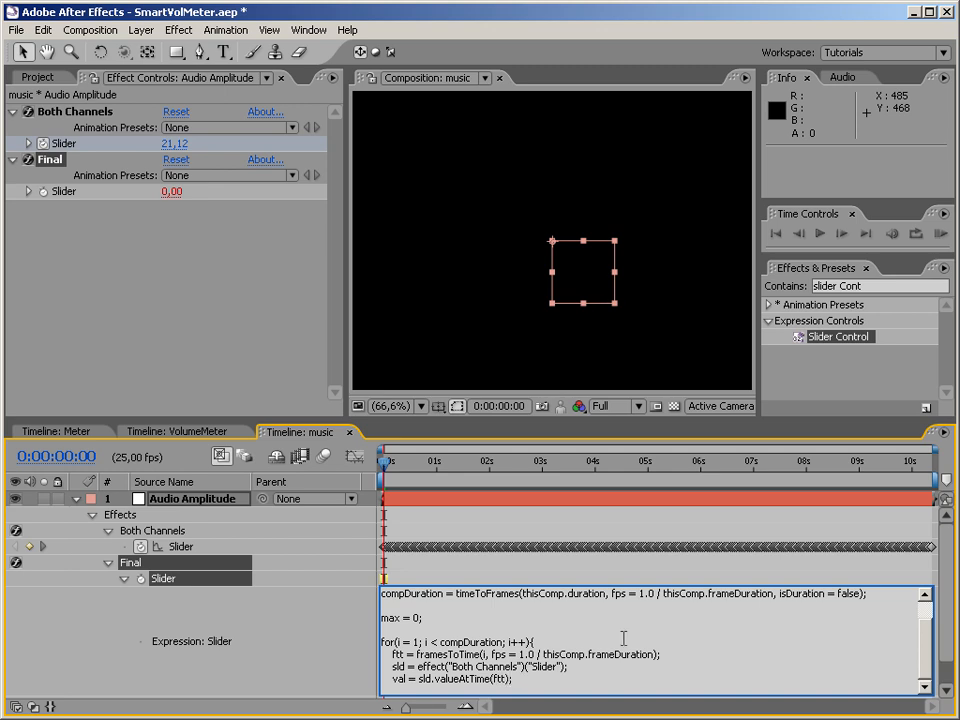
pyautogui.press('Return')
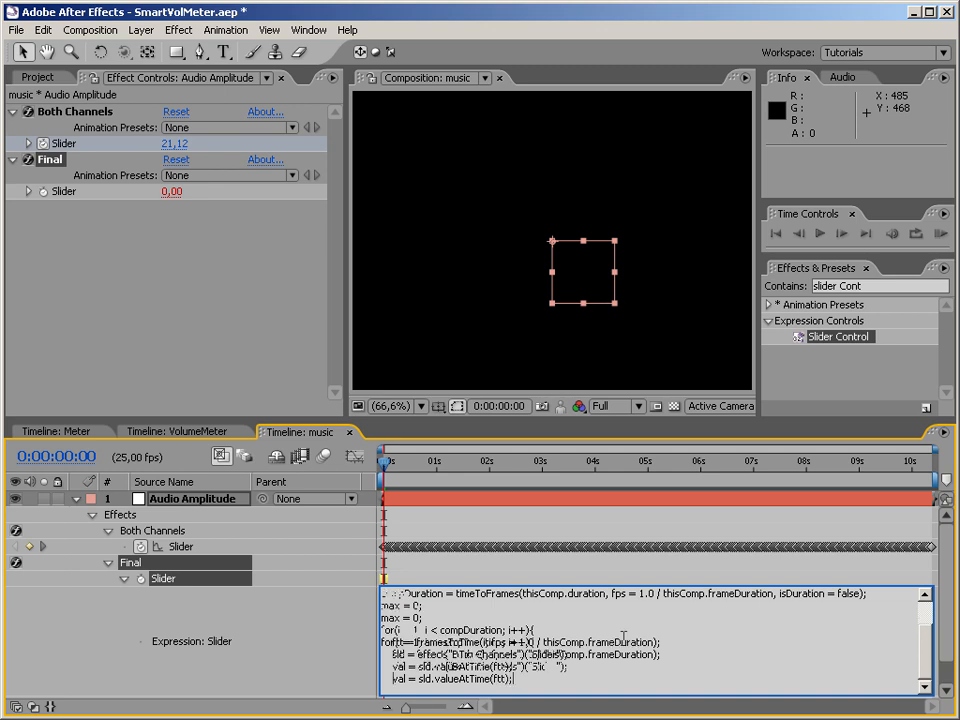
# Add the condition if(val > max) max = val; and close the loop with a brace.
pyautogui.press('Return')
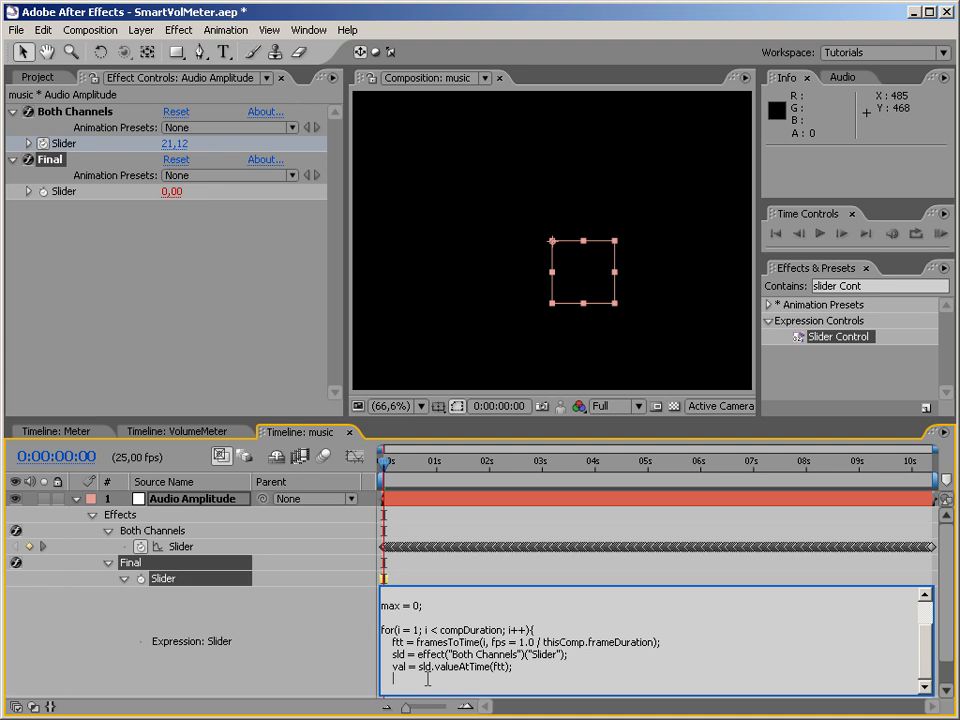
pyautogui.write('if(val > max) max = val;')
pyautogui.press('Return')
pyautogui.write('}')
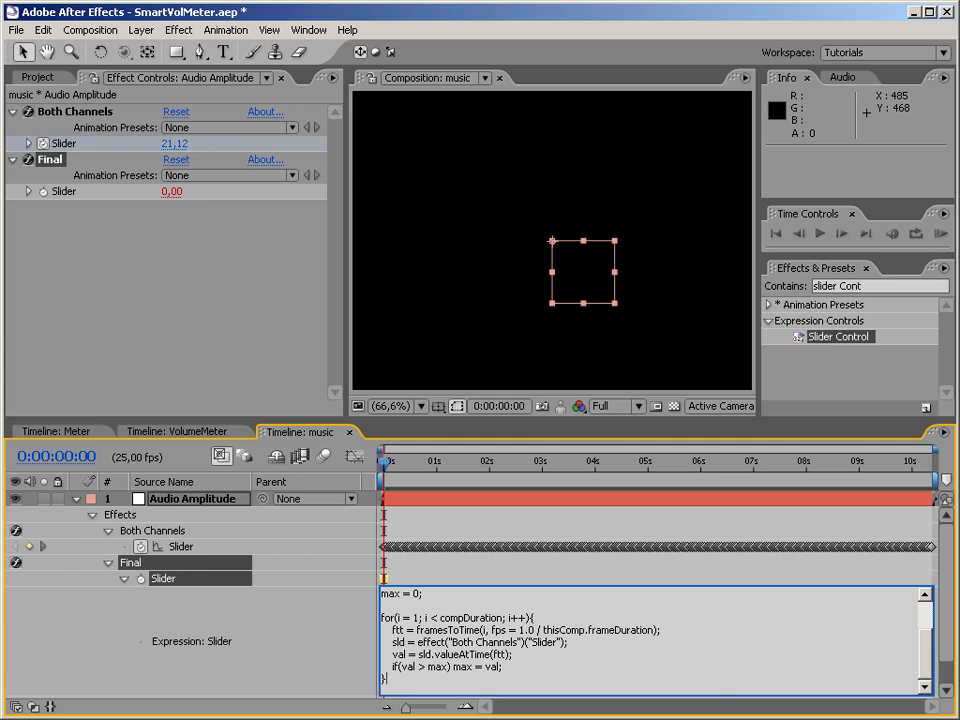
# End the expression with the line 0; after a blank line below the loop.
pyautogui.press('Return')
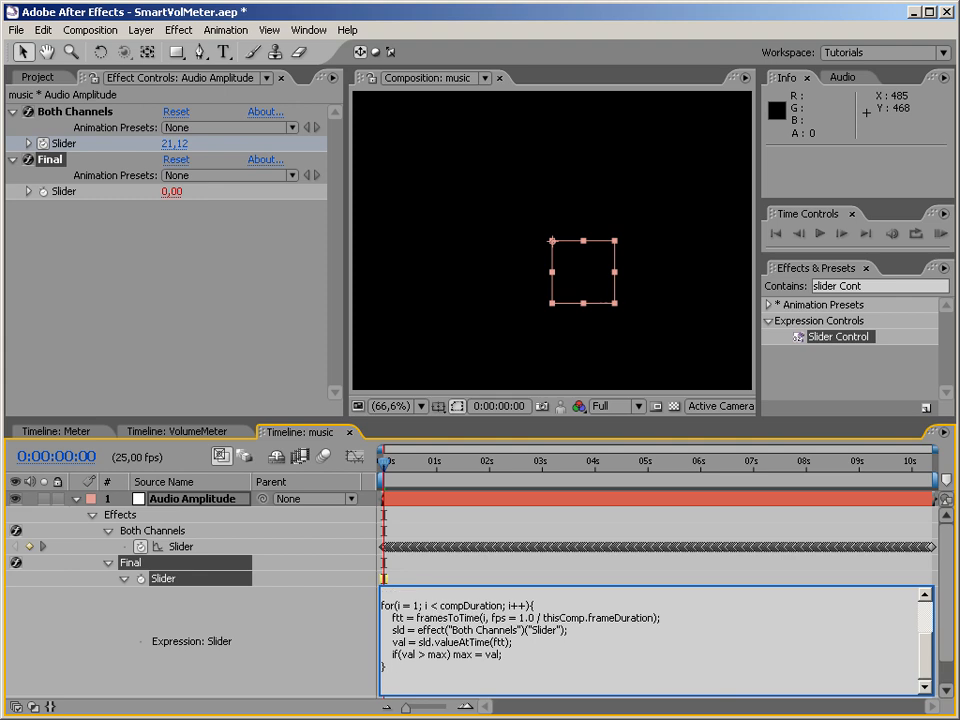
pyautogui.press('Return')
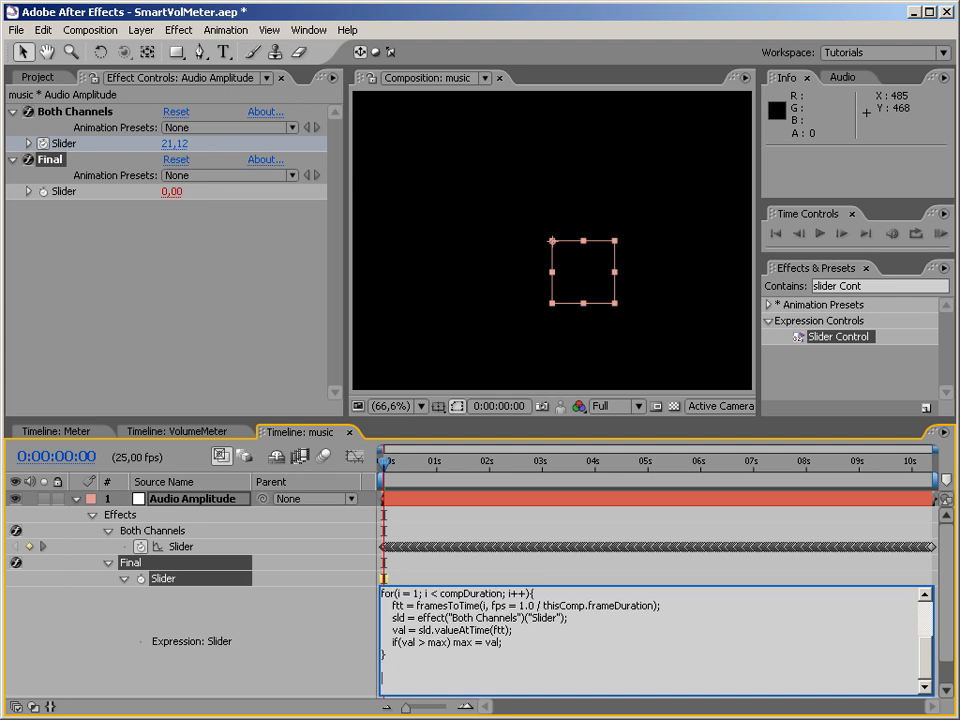
pyautogui.write('0;')
# Review the for loop's statements by highlighting them from the closing brace up to the loop header.
pyautogui.hotkey('shift', 'Home')
pyautogui.press('Up')
pyautogui.press('Up')
pyautogui.hotkey('shift', 'Up')
pyautogui.hotkey('shift', 'Up')
pyautogui.hotkey('shift', 'Up')
pyautogui.hotkey('shift', 'Up')
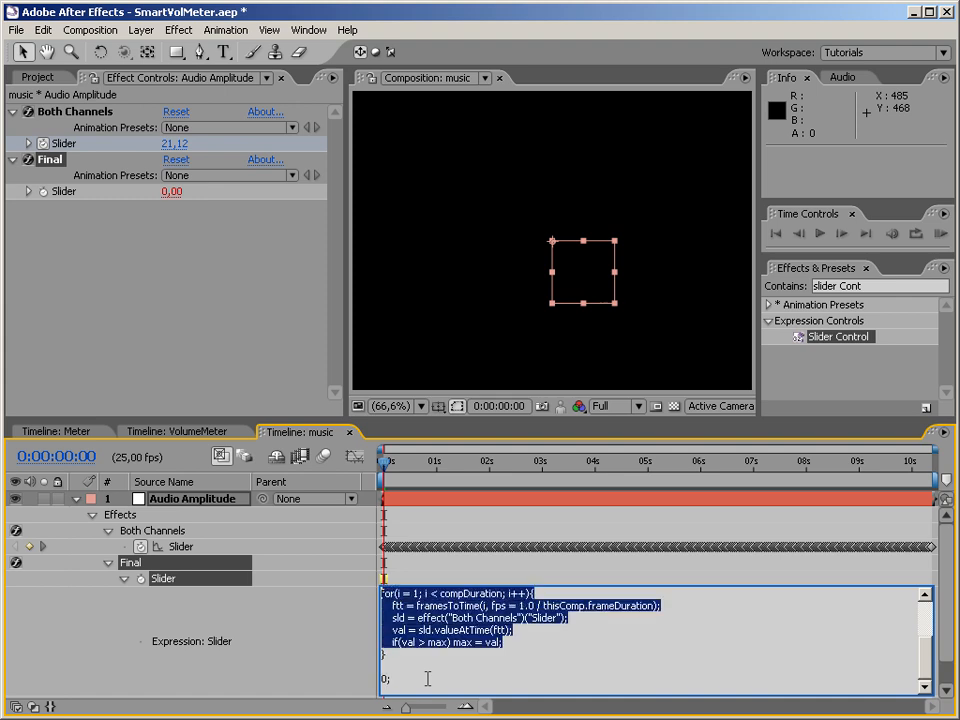
pyautogui.hotkey('shift', 'Up')
pyautogui.hotkey('shift', 'Up')
pyautogui.hotkey('shift', 'Up')
pyautogui.hotkey('shift', 'Up')
pyautogui.hotkey('shift', 'Up')
pyautogui.hotkey('shift', 'Up')
pyautogui.press('Down')
pyautogui.press('Down')
pyautogui.press('Down')
pyautogui.press('Down')
pyautogui.press('Down')
pyautogui.press('Down')
pyautogui.press('Down')
pyautogui.press('Down')
pyautogui.press('Down')
pyautogui.press('Down')
pyautogui.press('Down')
pyautogui.press('Down')
pyautogui.press('Right')
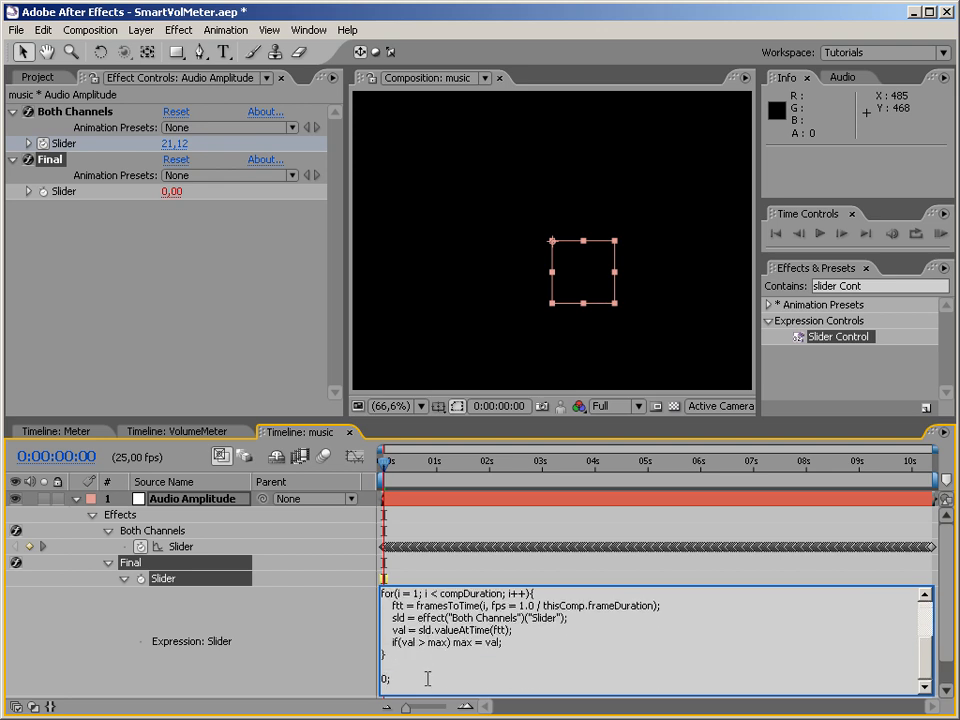
# Apply the finished expression to the Final slider.
pyautogui.press('BackSpace')
pyautogui.press('Delete')
pyautogui.press('KP_Enter')
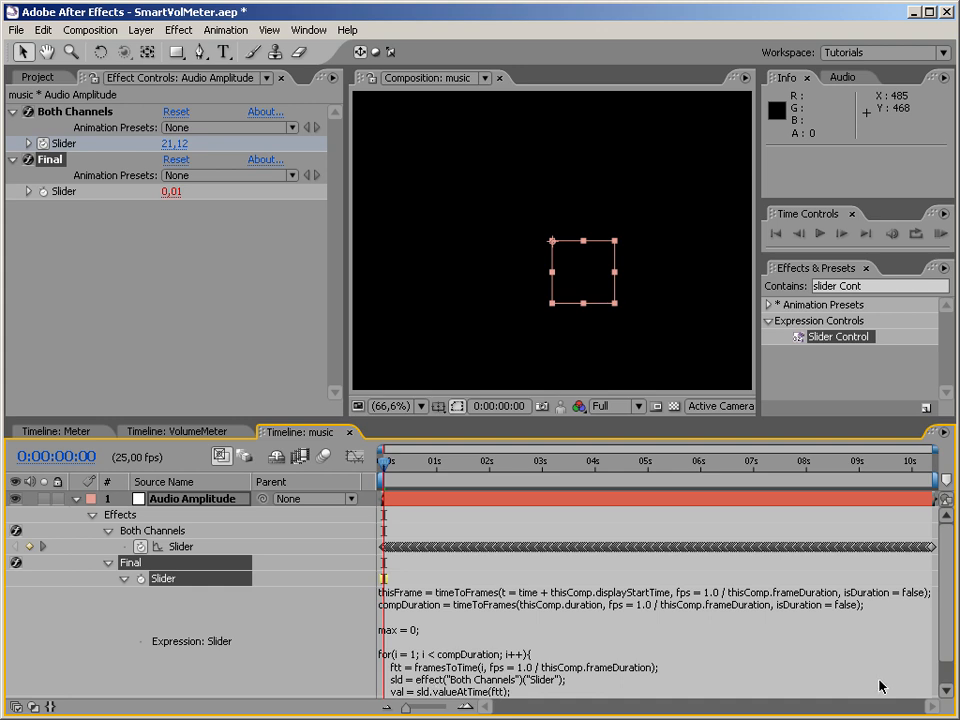
# Replace the last line below the loop with linear(sld, 0, max, 0, 100); and apply the expression to the Final slider.
pyautogui.click(701, 640)
pyautogui.click(701, 638)
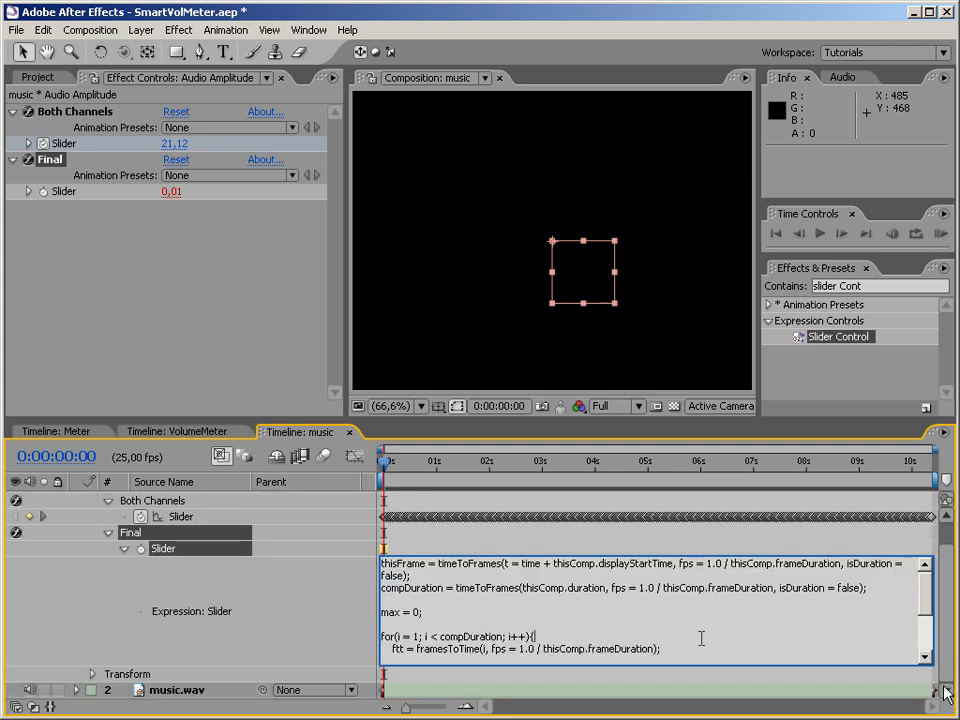
pyautogui.moveTo(921, 597); pyautogui.dragTo(921, 655)
pyautogui.click(540, 645)
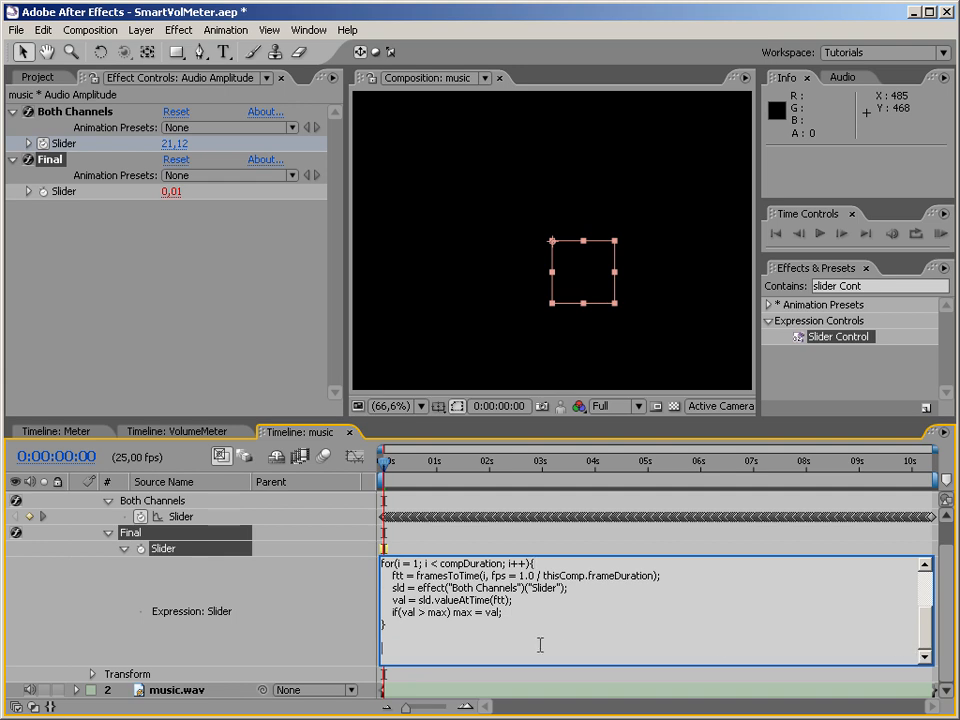
pyautogui.press('KP_Enter')
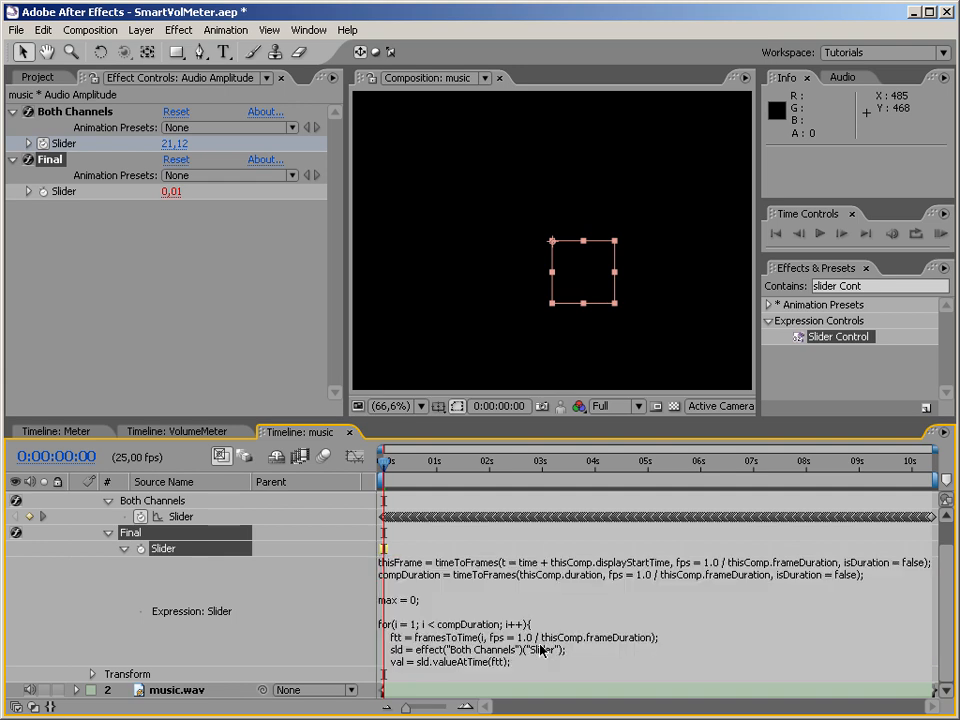
pyautogui.click(540, 648)
pyautogui.click(720, 636)
pyautogui.scroll(-2, 720, 636)
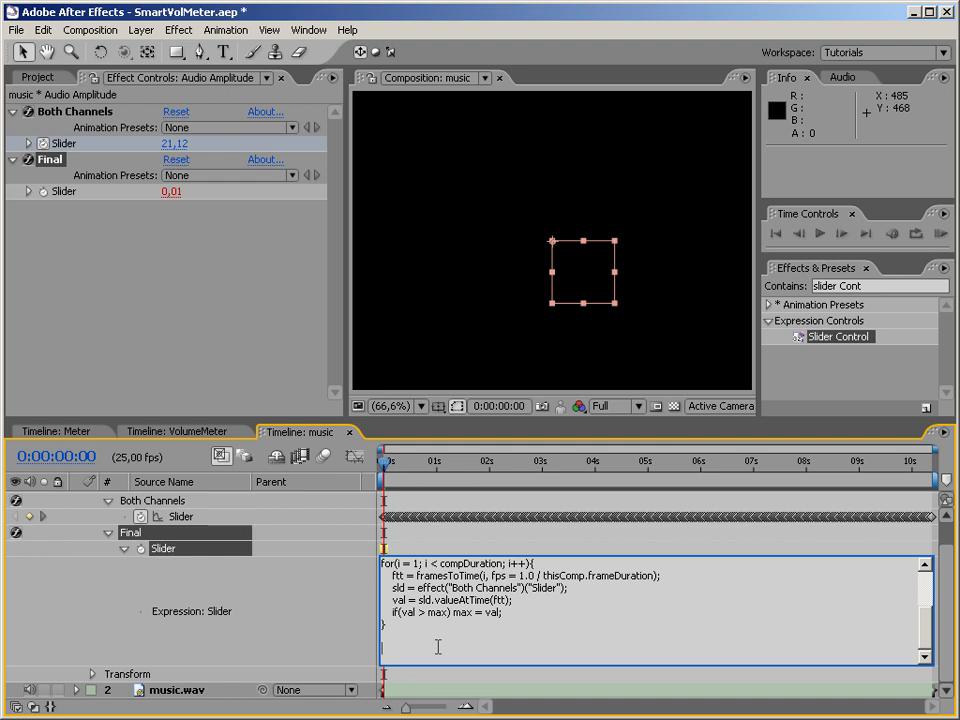
pyautogui.write('linear(sld, 0, max, 0 , 100);')
pyautogui.press('KP_Enter')
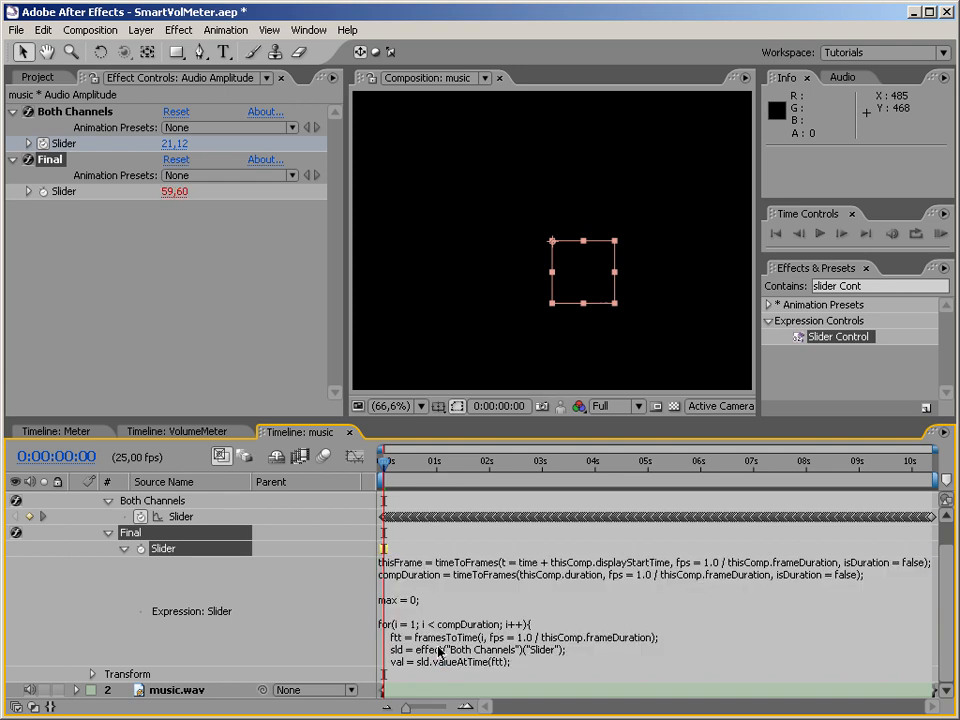
# Collapse the Final slider's expression and show the layer switches and effect values column, with no layer selected.
pyautogui.click(125, 548)
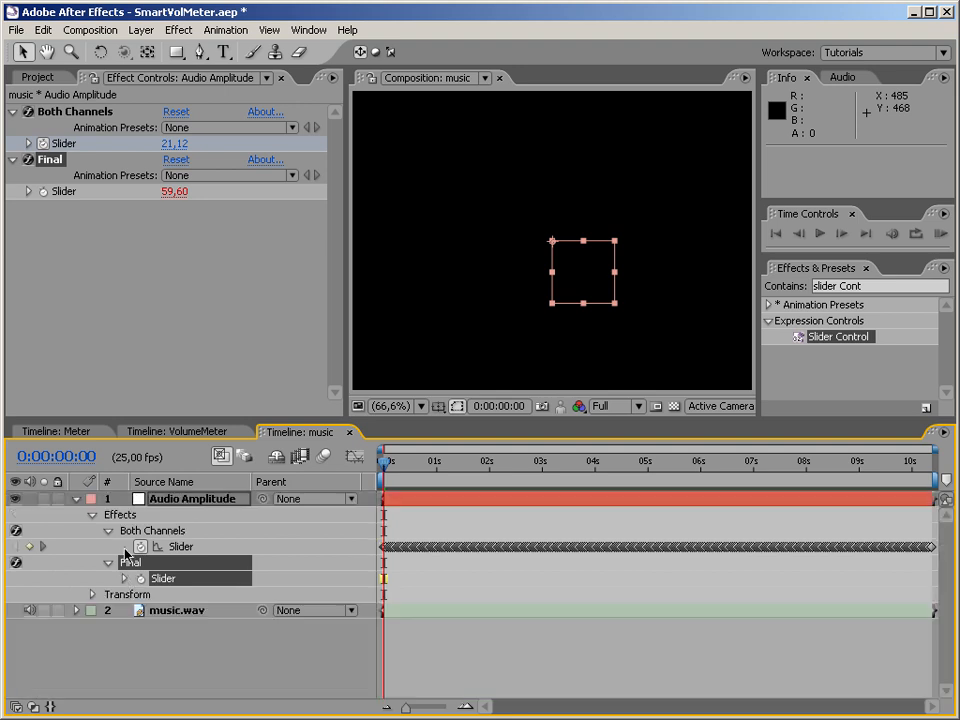
pyautogui.click(14, 706)
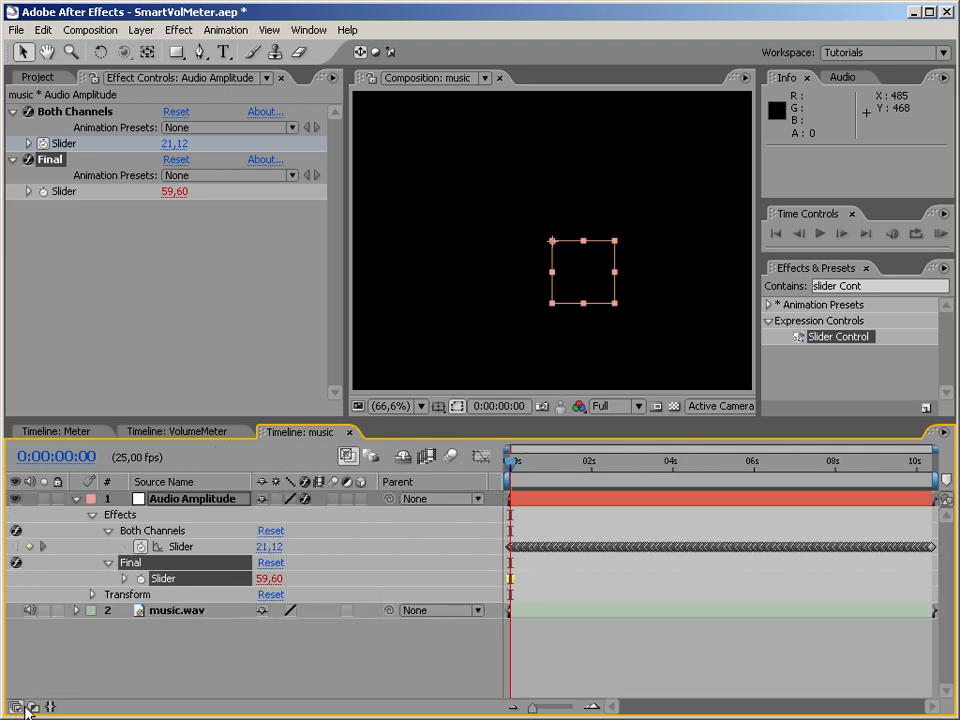
pyautogui.click(232, 674)
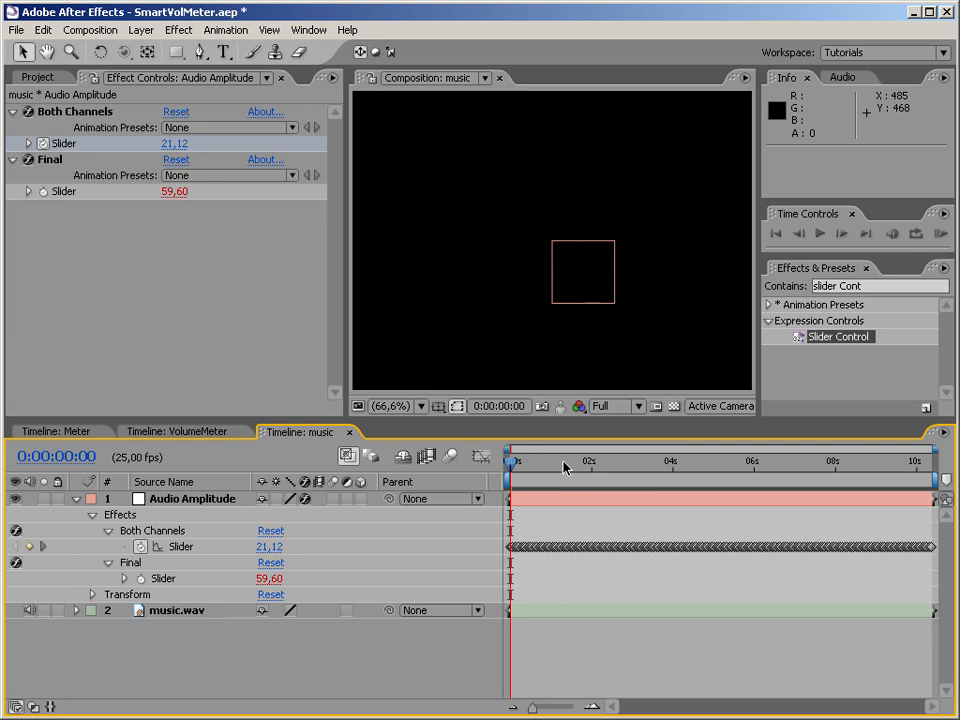
# Compare the Both Channels and Final slider values at several frames within the first second, ending back at frame 0.
pyautogui.moveTo(511, 463)
pyautogui.mouseDown()
pyautogui.moveTo(546, 465)
pyautogui.moveTo(522, 467)
pyautogui.mouseUp()
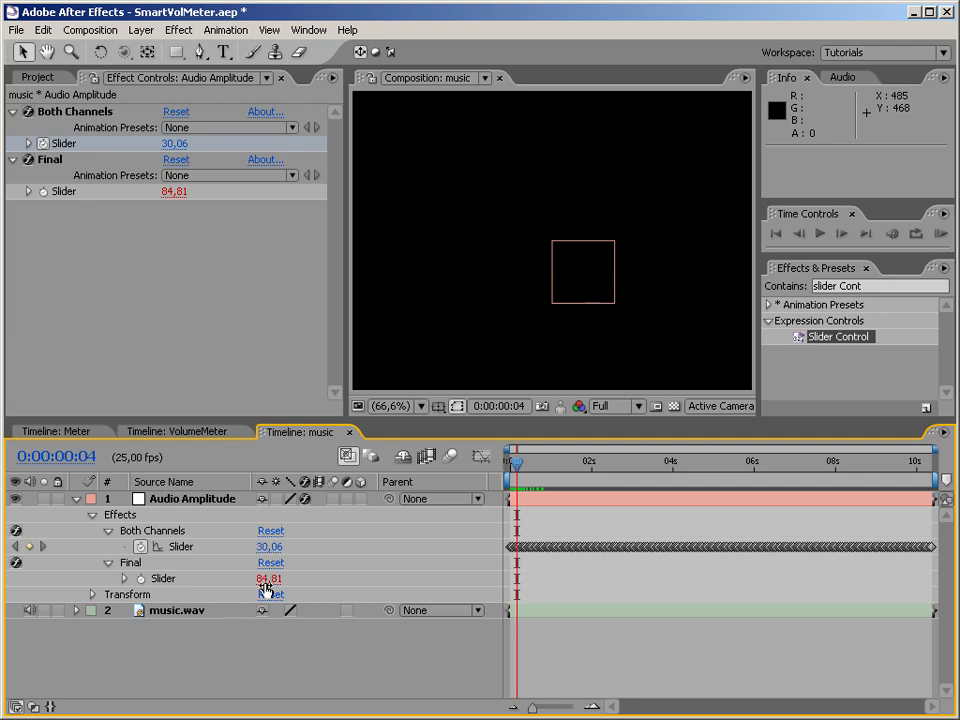
pyautogui.click(517, 464)
pyautogui.moveTo(517, 468); pyautogui.dragTo(520, 468)
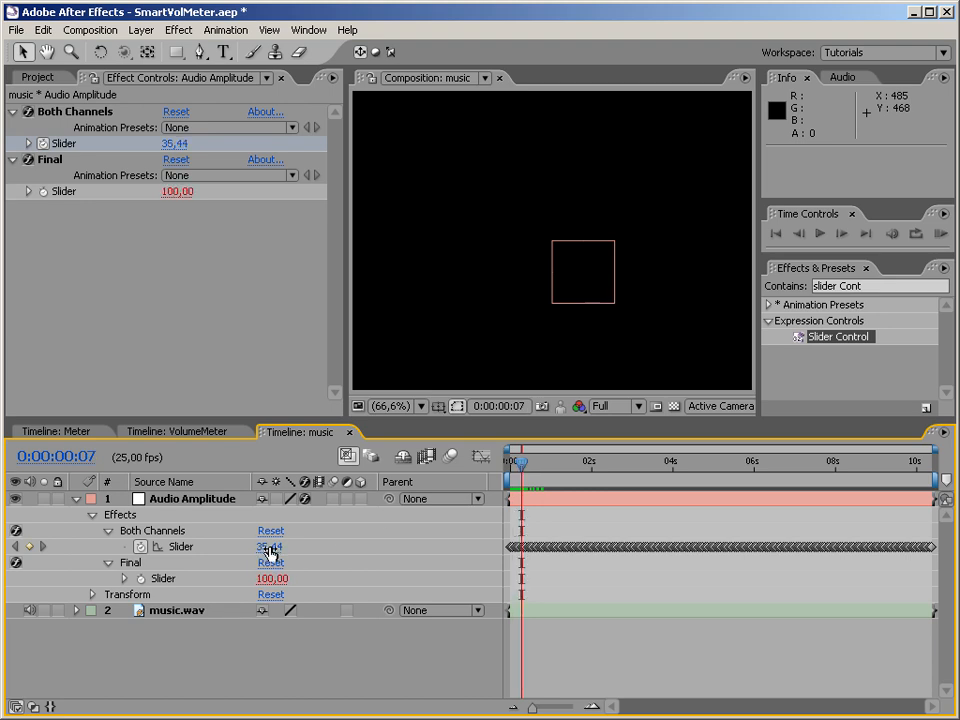
pyautogui.press('Home')
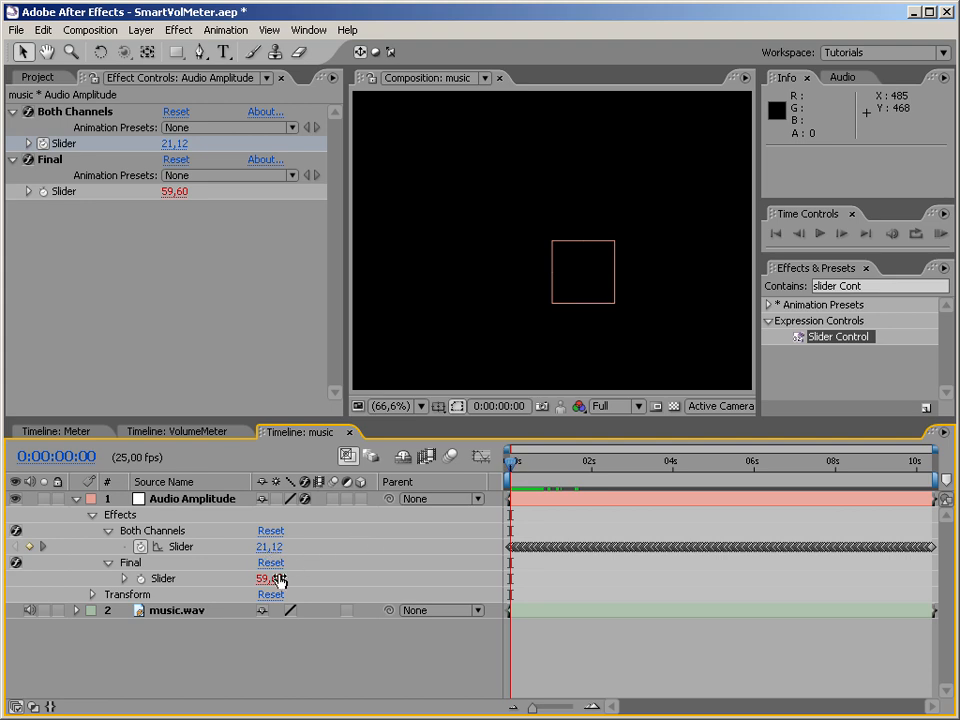
pyautogui.moveTo(511, 461); pyautogui.dragTo(549, 465)
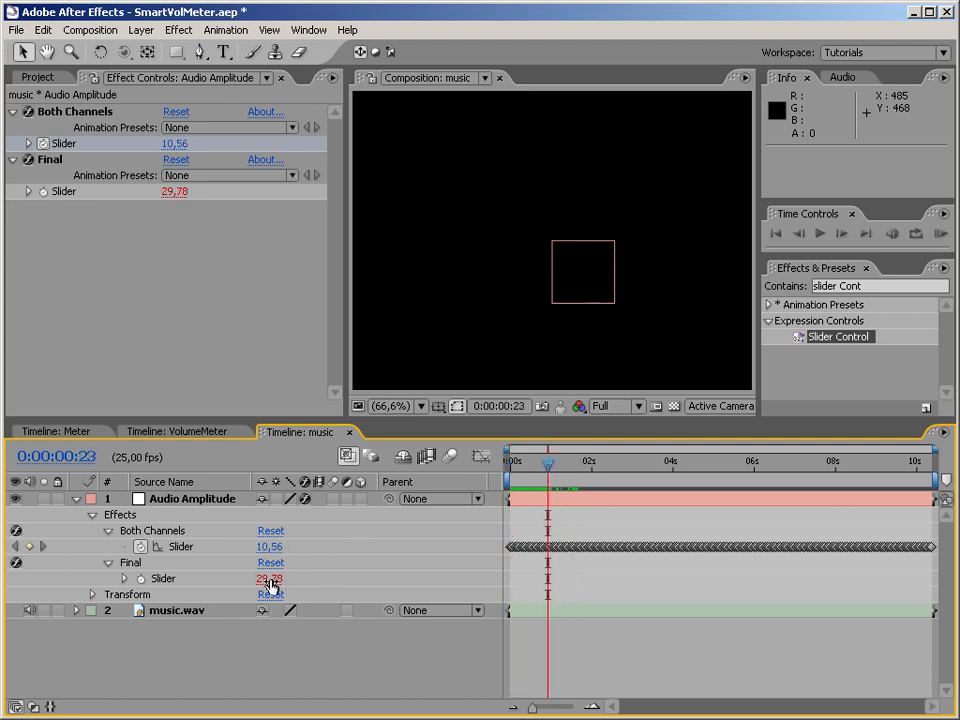
pyautogui.moveTo(544, 468); pyautogui.dragTo(435, 486)
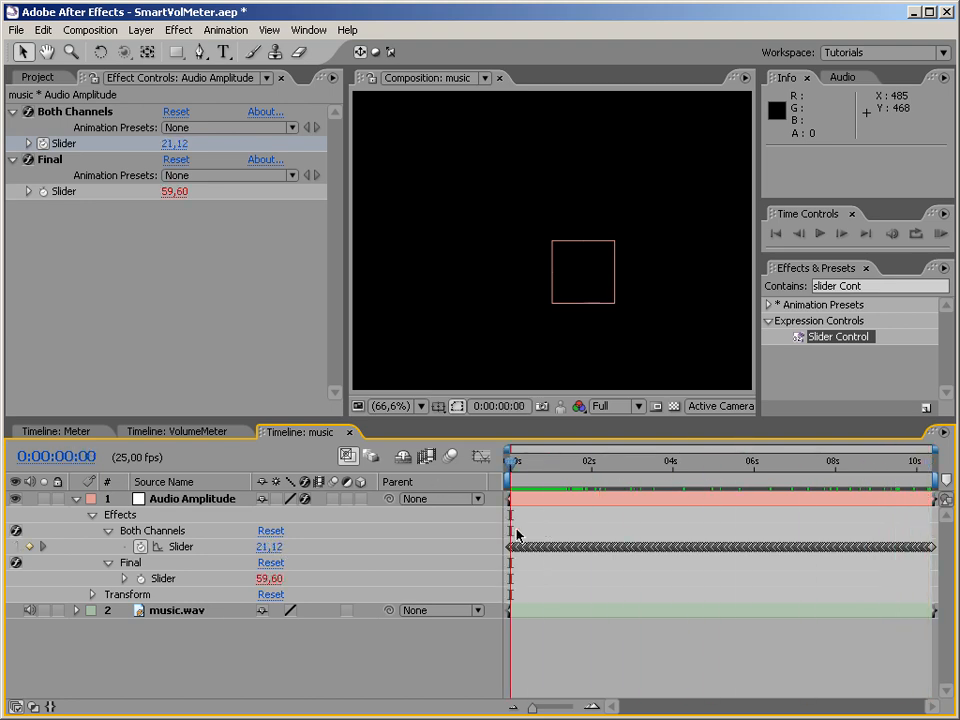
# Close the music and Meter timelines and return to the empty VolumeMeter composition with the project items listed.
pyautogui.click(350, 433)
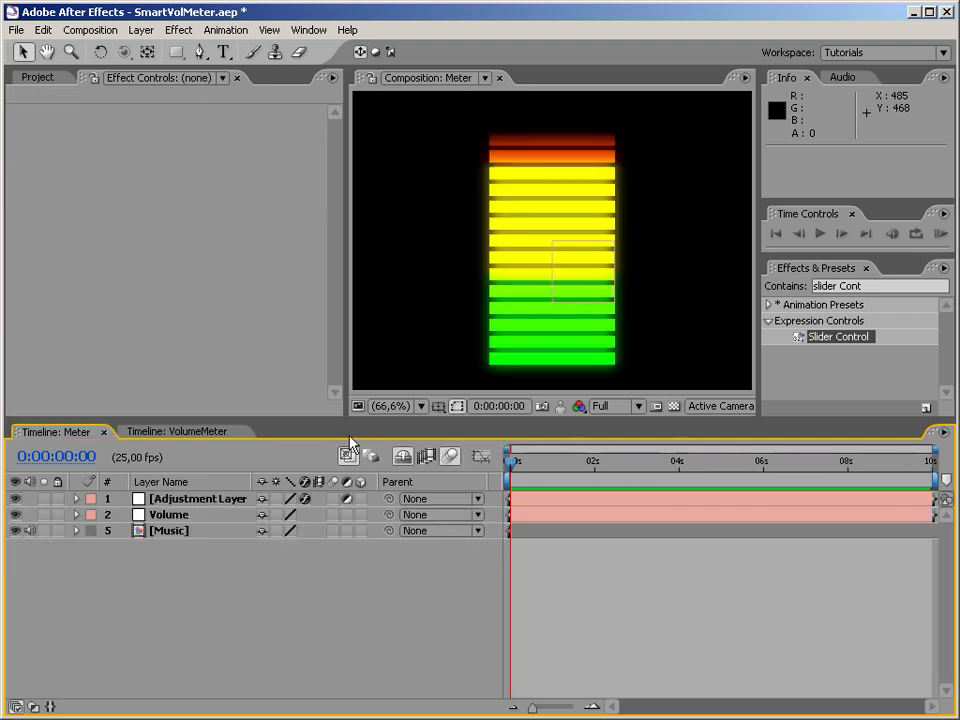
pyautogui.click(104, 433)
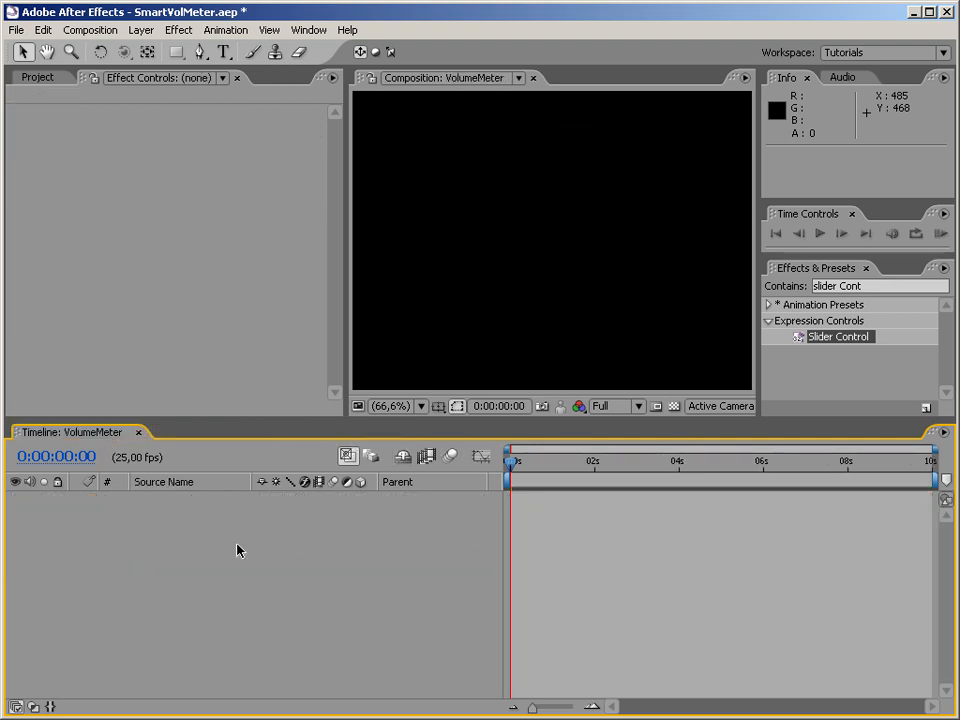
pyautogui.click(42, 78)
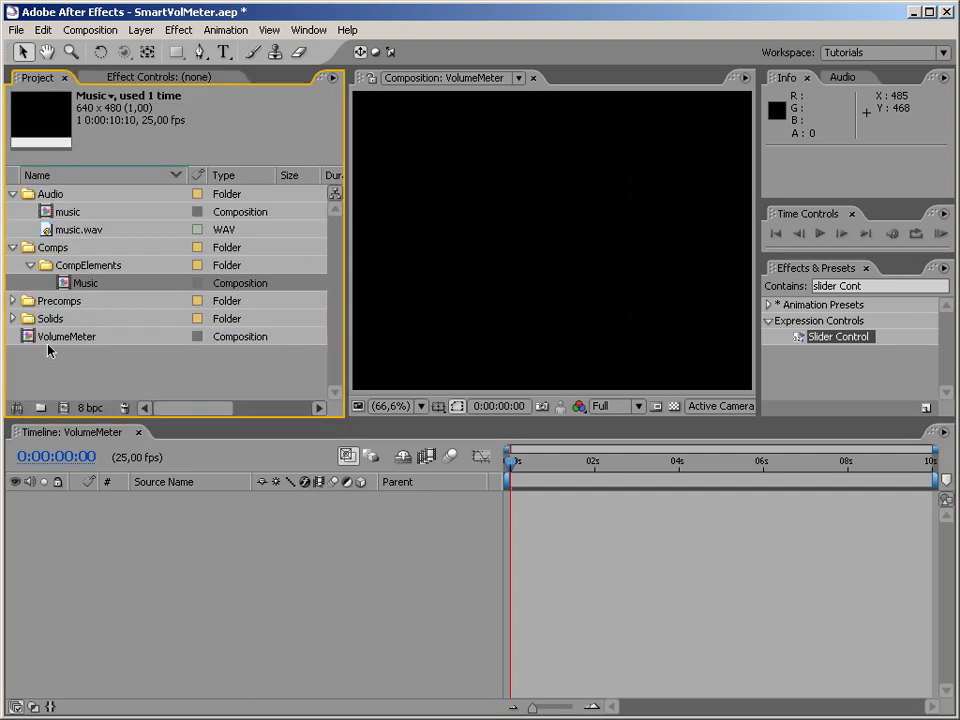
pyautogui.click(124, 561)
pyautogui.press('\\')
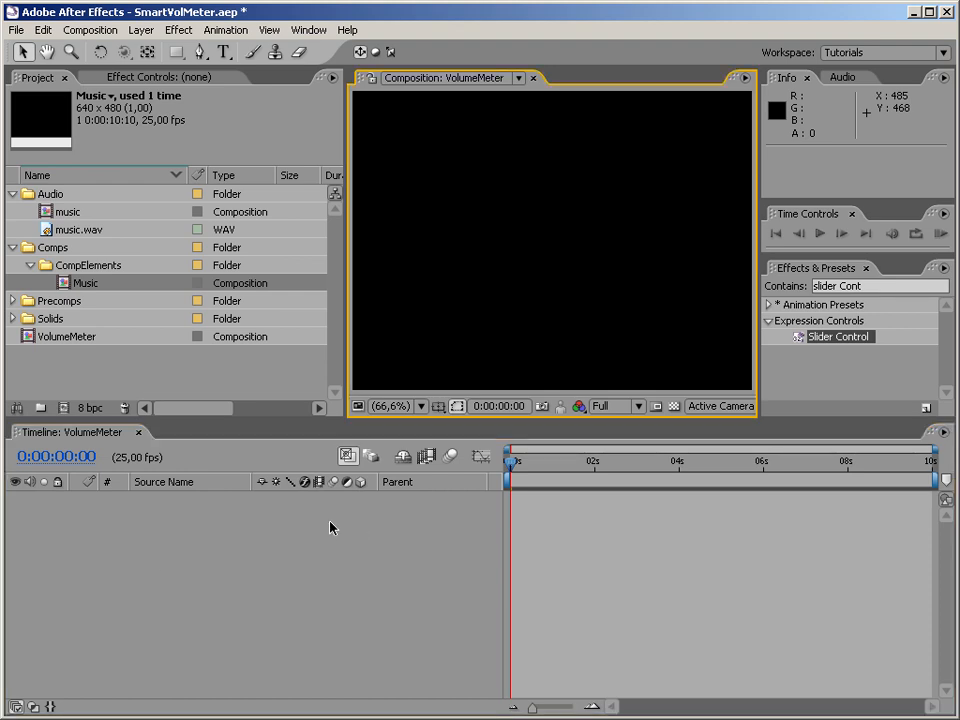
# Start a new solid in the VolumeMeter composition and set its color to medium red DC6C6C.
pyautogui.rightClick(194, 545)
pyautogui.moveTo(213, 556)
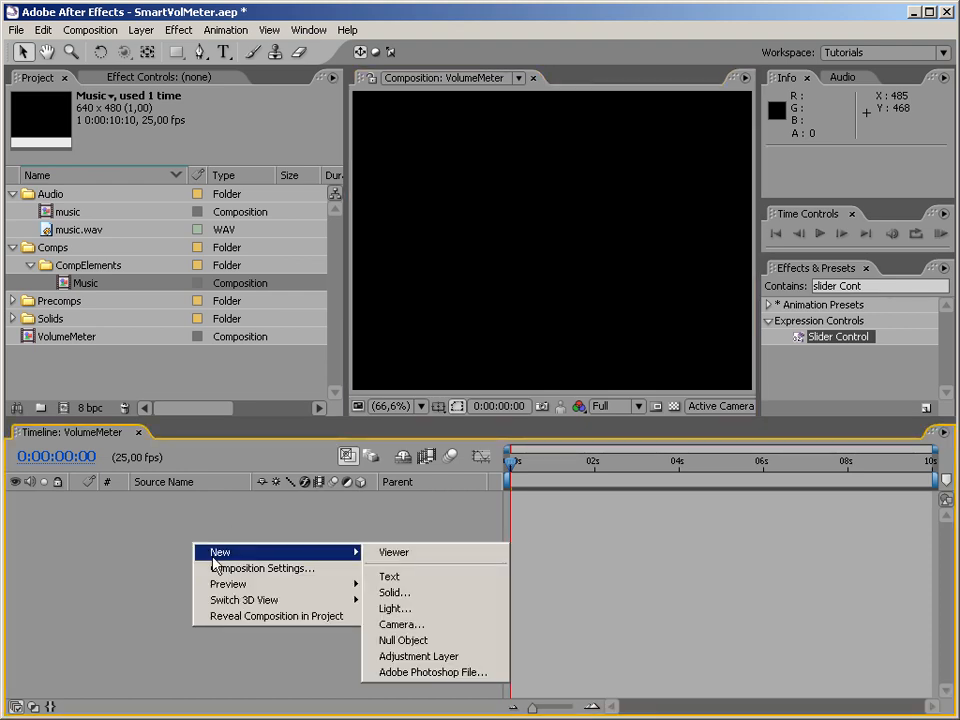
pyautogui.click(396, 593)
pyautogui.click(160, 617)
pyautogui.click(608, 508)
pyautogui.moveTo(429, 456)
pyautogui.mouseDown()
pyautogui.moveTo(291, 399)
pyautogui.moveTo(401, 498)
pyautogui.moveTo(437, 452)
pyautogui.mouseUp()
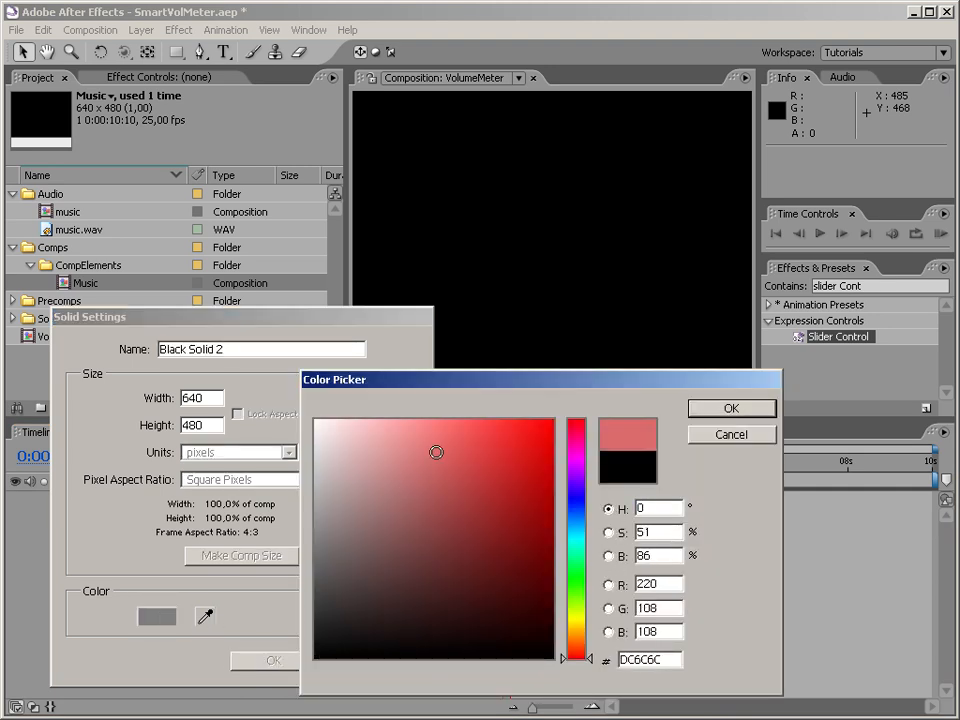
pyautogui.click(716, 410)
# Set the solid's width to 300 and height to 400 pixels, create it, and deselect the layer.
pyautogui.click(252, 557)
pyautogui.click(216, 399)
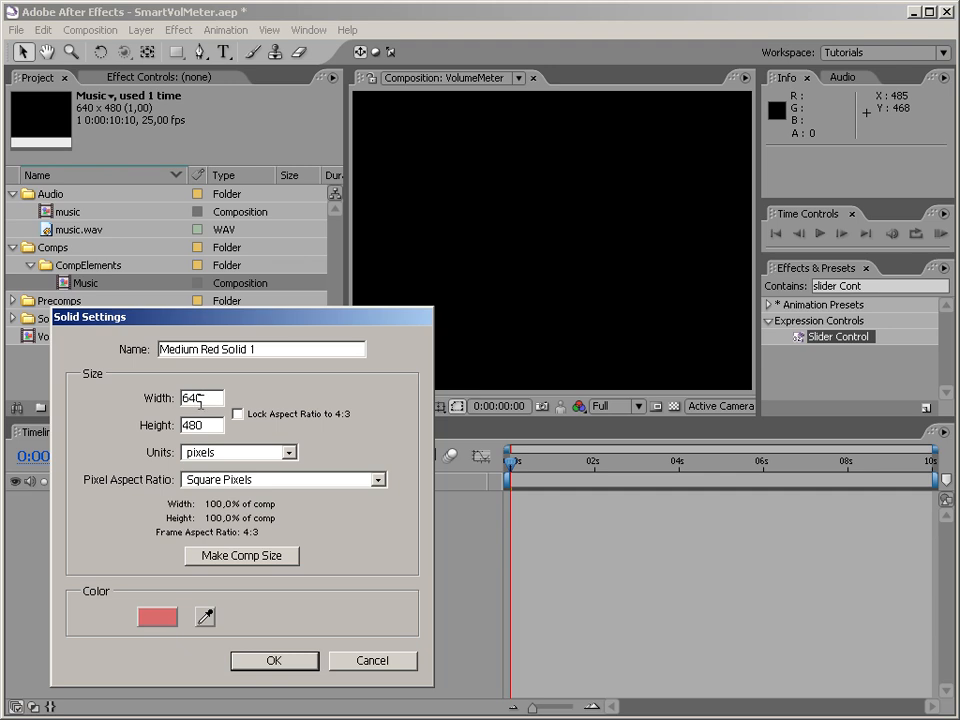
pyautogui.doubleClick(208, 400)
pyautogui.doubleClick(207, 426)
pyautogui.write('400')
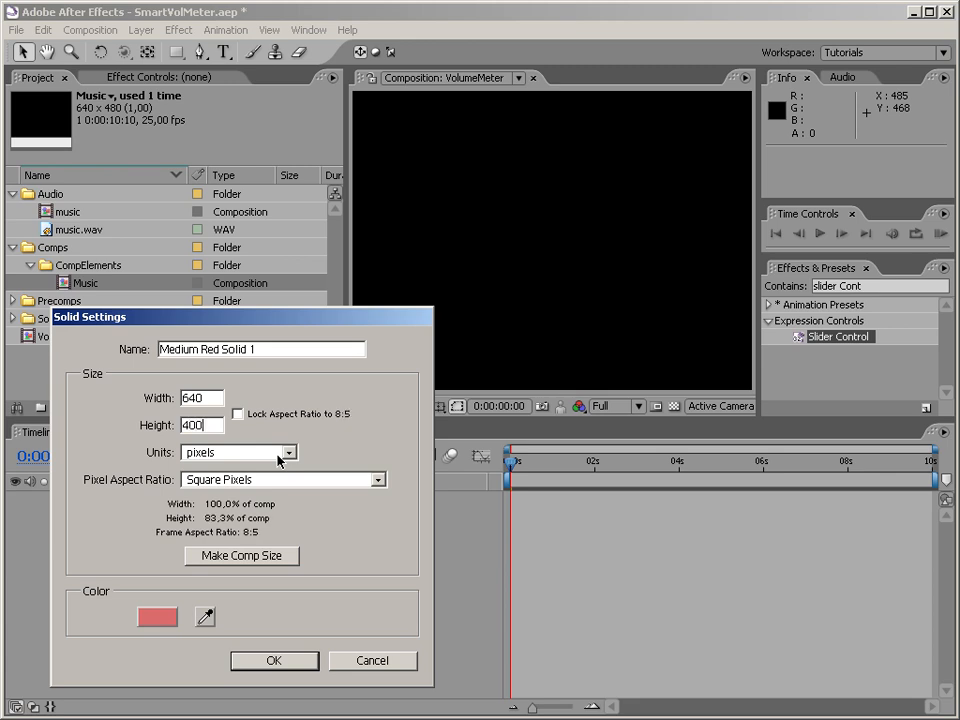
pyautogui.doubleClick(215, 402)
pyautogui.write('300')
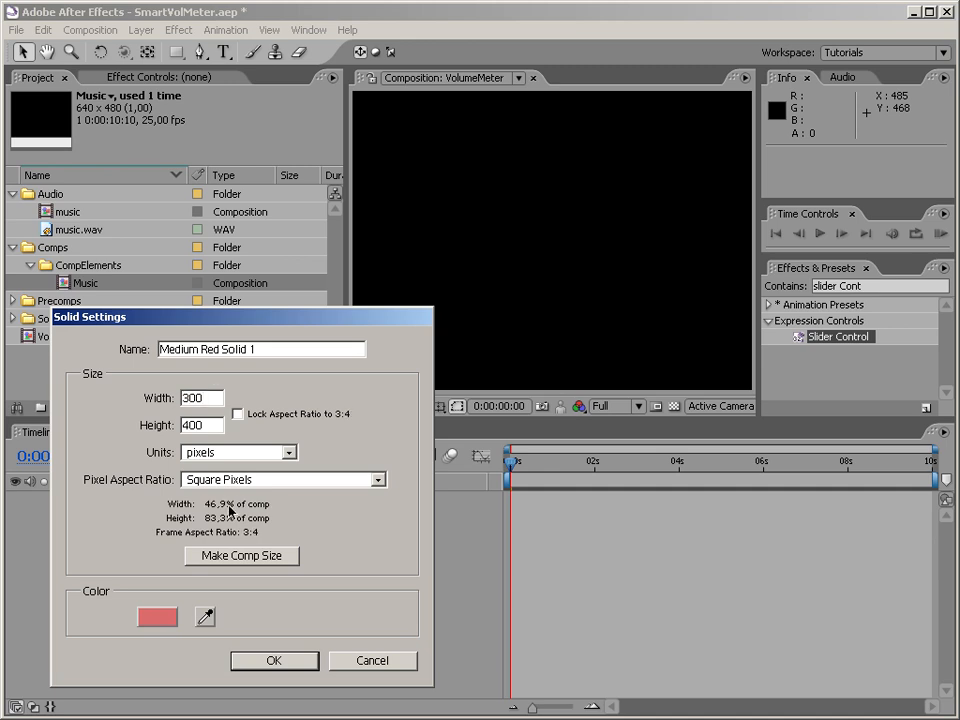
pyautogui.click(275, 663)
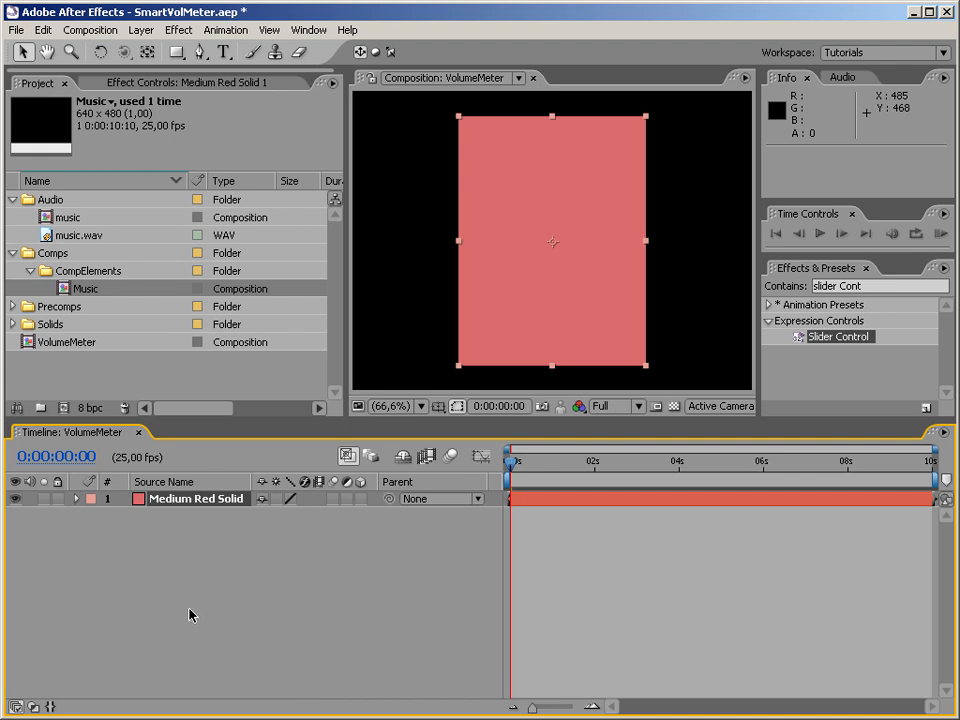
pyautogui.click(204, 547)
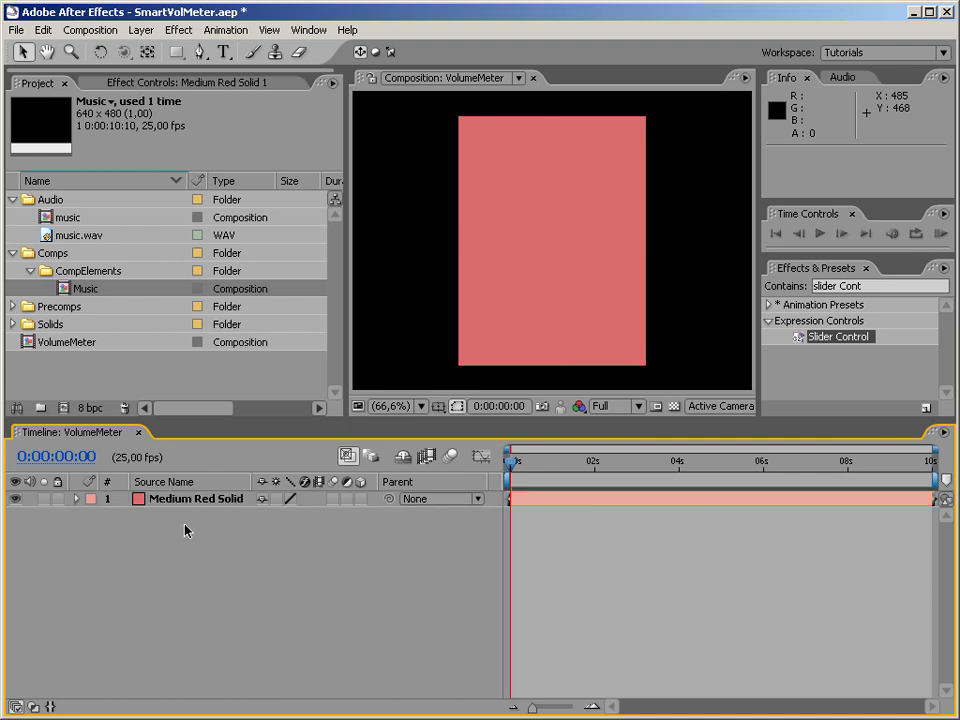
# Find the Ramp effect by searching for ramp and apply it to the red solid.
pyautogui.click(878, 286)
pyautogui.press('BackSpace')
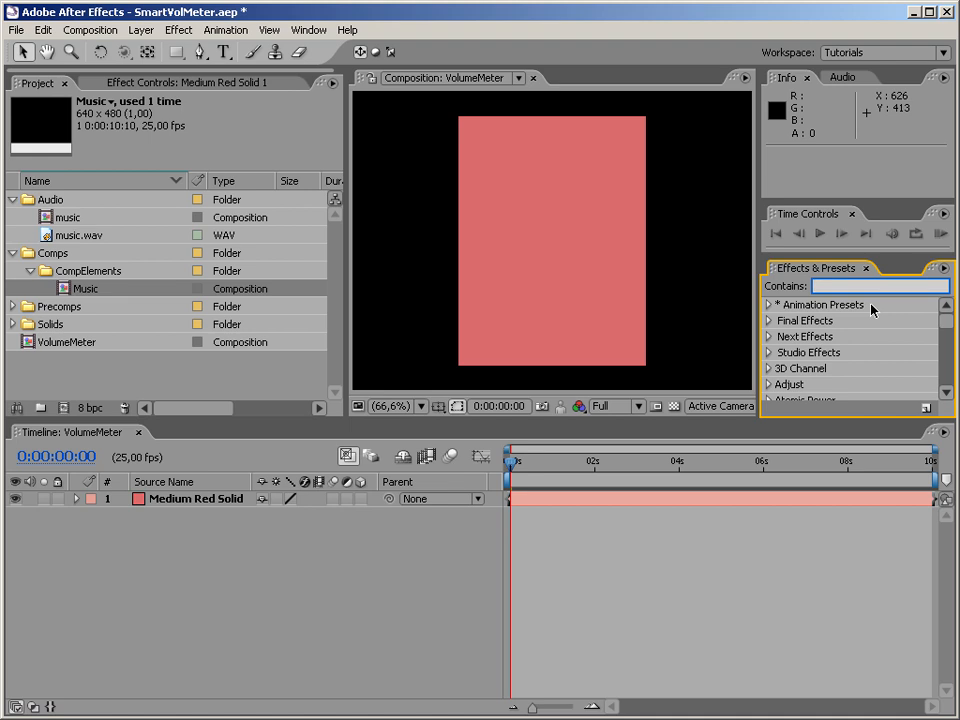
pyautogui.write('ramp')
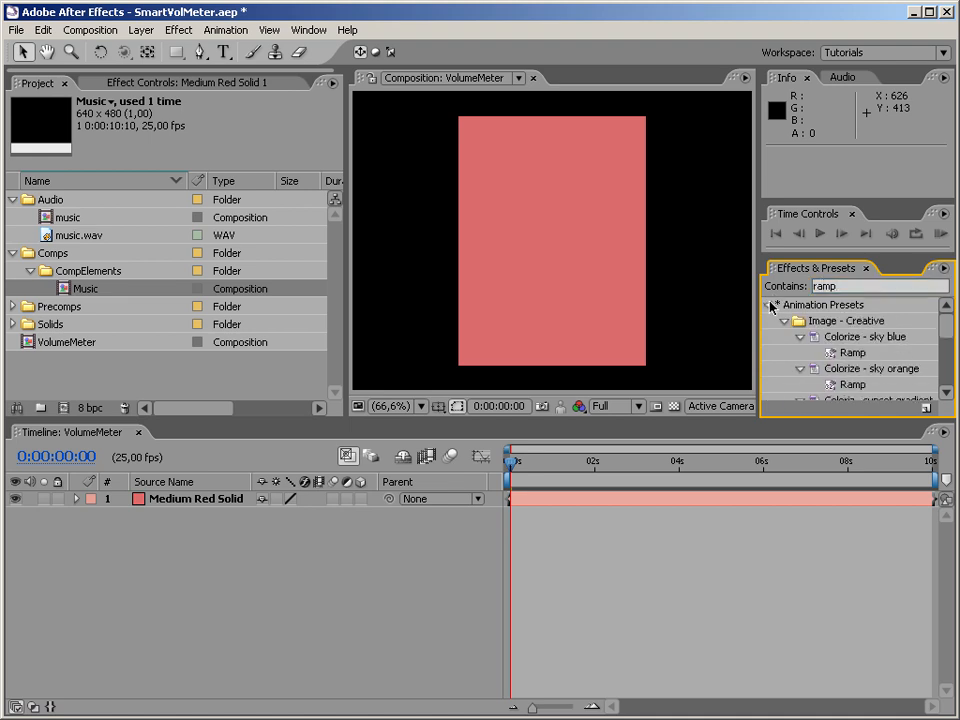
pyautogui.click(769, 305)
pyautogui.moveTo(815, 336); pyautogui.dragTo(556, 355)
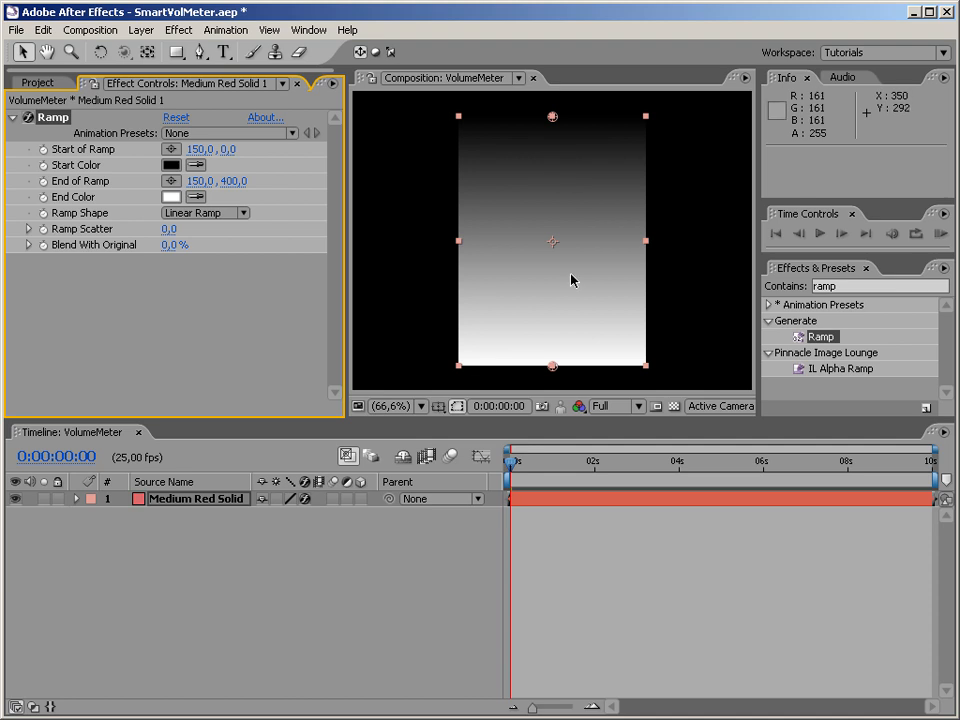
# Search the effects for color and apply Colorama to the ramped solid.
pyautogui.click(875, 286)
pyautogui.doubleClick(875, 286)
pyautogui.press('BackSpace')
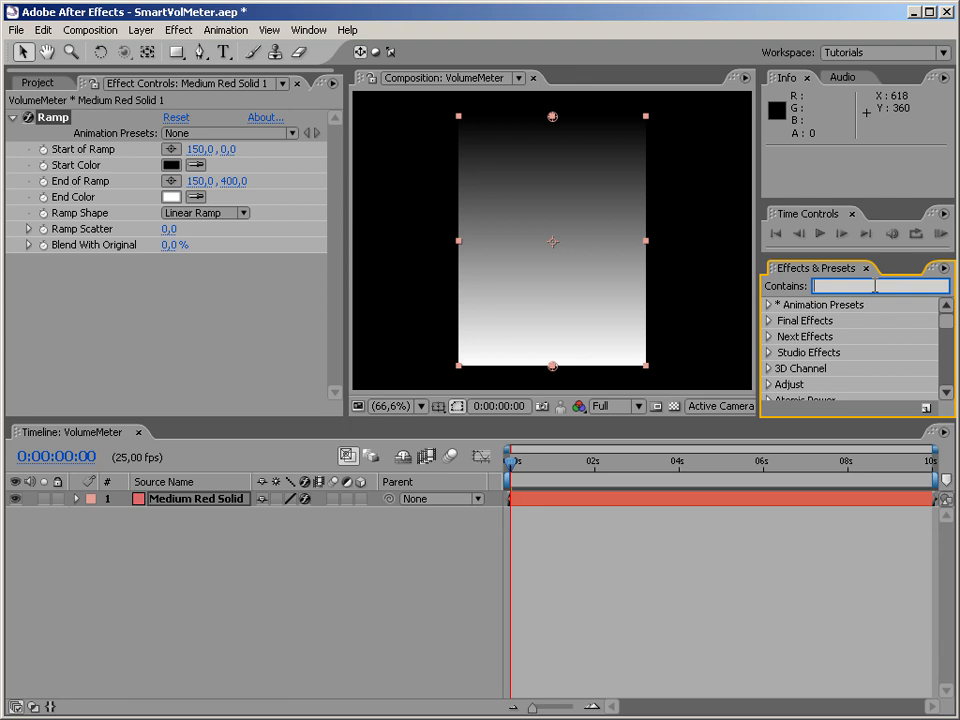
pyautogui.write('color')
pyautogui.click(768, 304)
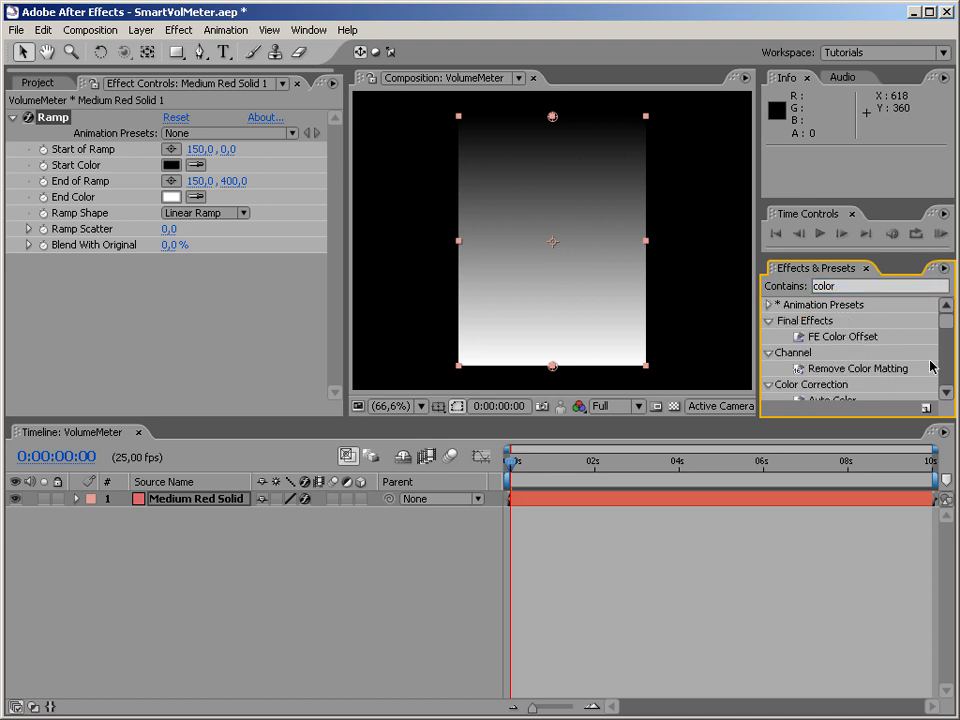
pyautogui.moveTo(949, 327)
pyautogui.mouseDown()
pyautogui.moveTo(944, 392)
pyautogui.moveTo(941, 343)
pyautogui.mouseUp()
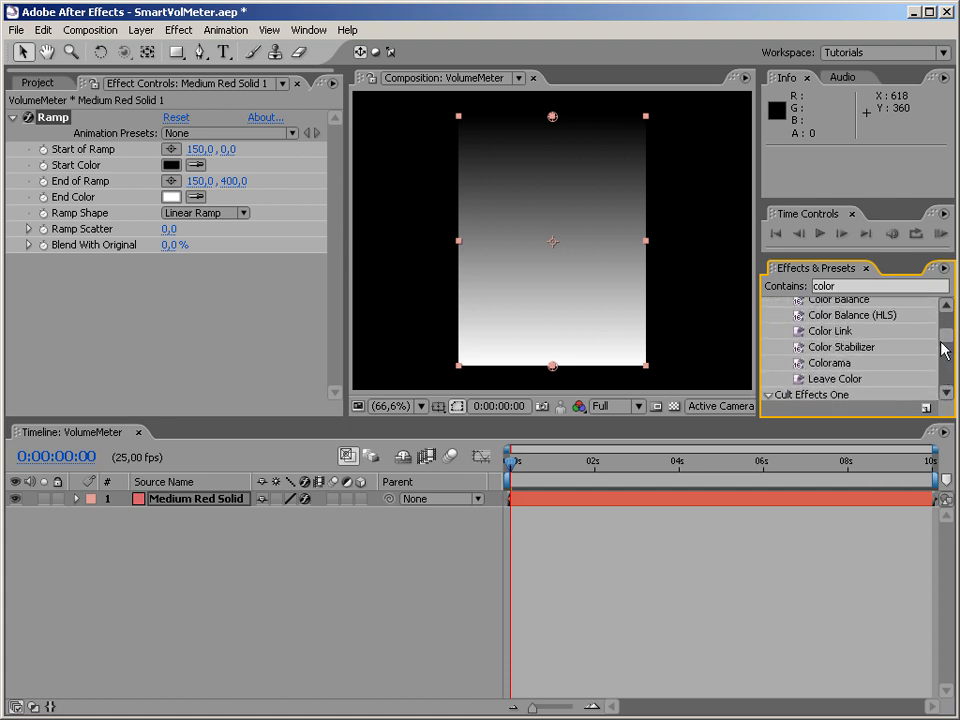
pyautogui.moveTo(830, 363); pyautogui.dragTo(612, 306)
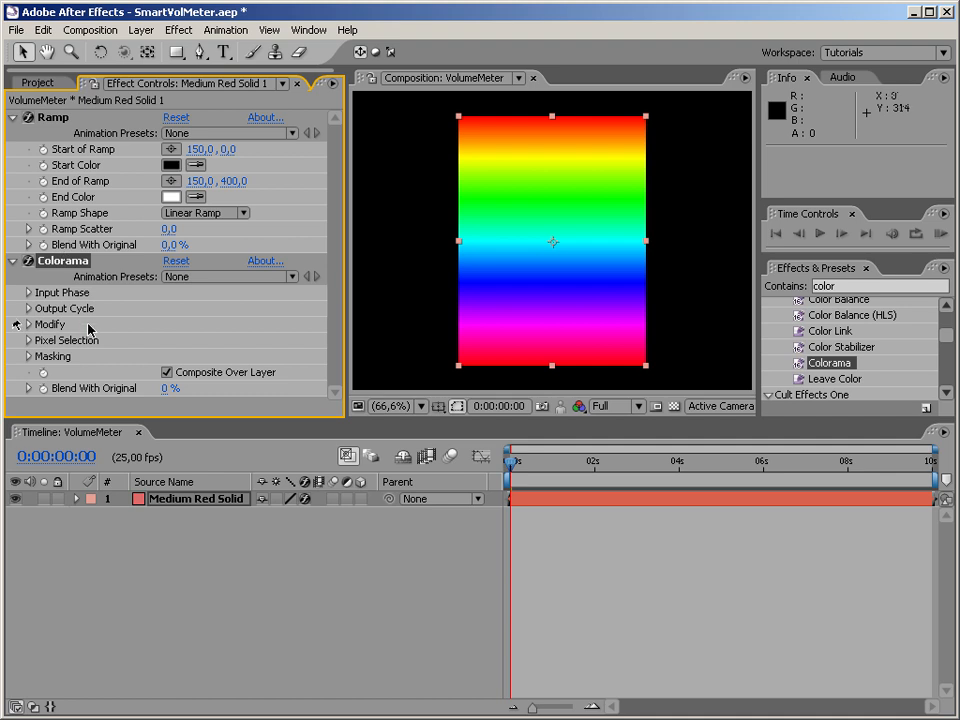
# Remove the magenta, blue and cyan color markers from Colorama's Output Cycle.
pyautogui.click(28, 308)
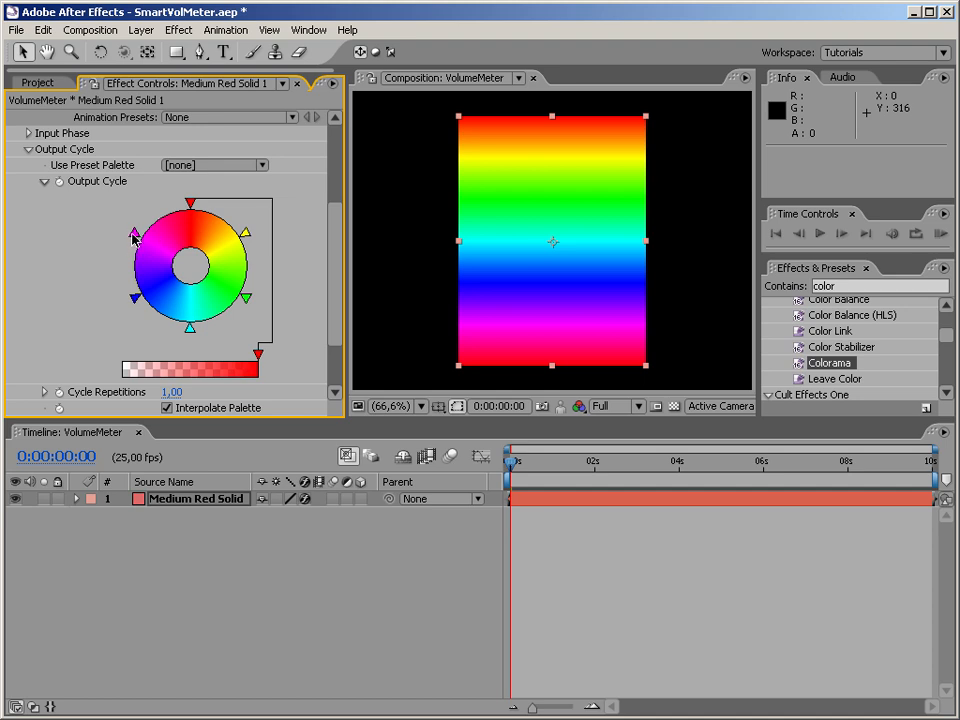
pyautogui.click(134, 236)
pyautogui.moveTo(135, 236); pyautogui.dragTo(93, 238)
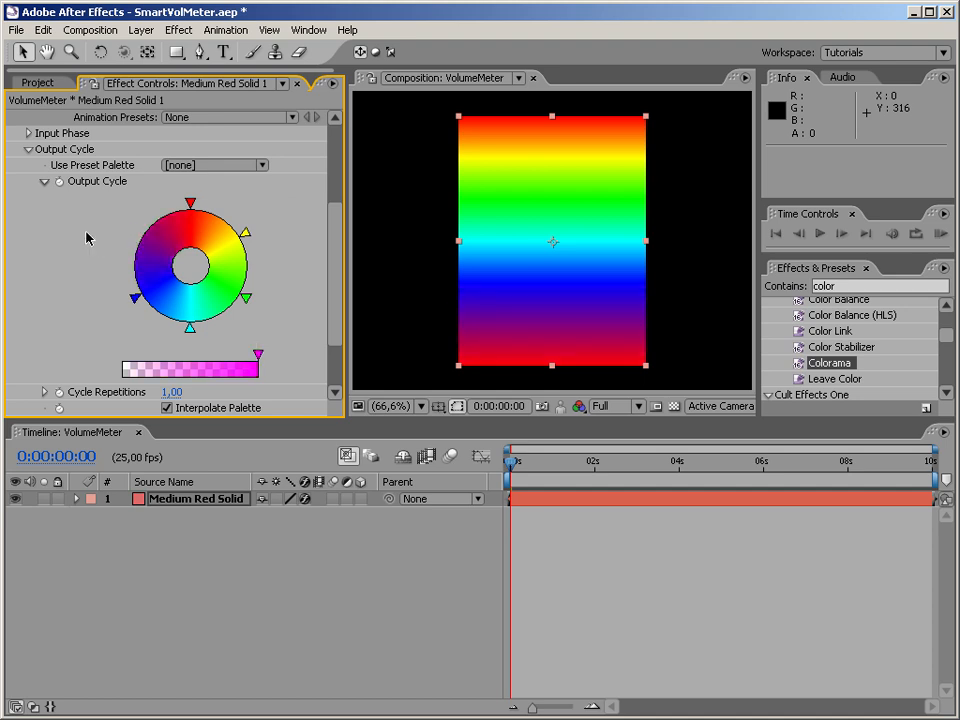
pyautogui.click(134, 298)
pyautogui.moveTo(134, 298); pyautogui.dragTo(86, 336)
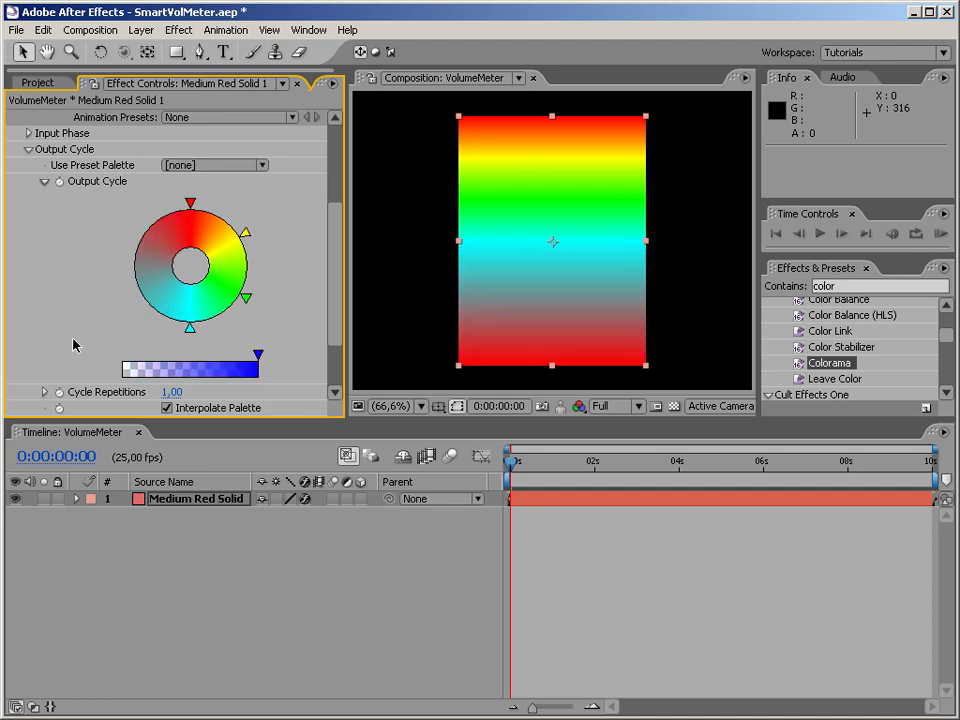
pyautogui.moveTo(190, 327); pyautogui.dragTo(189, 355)
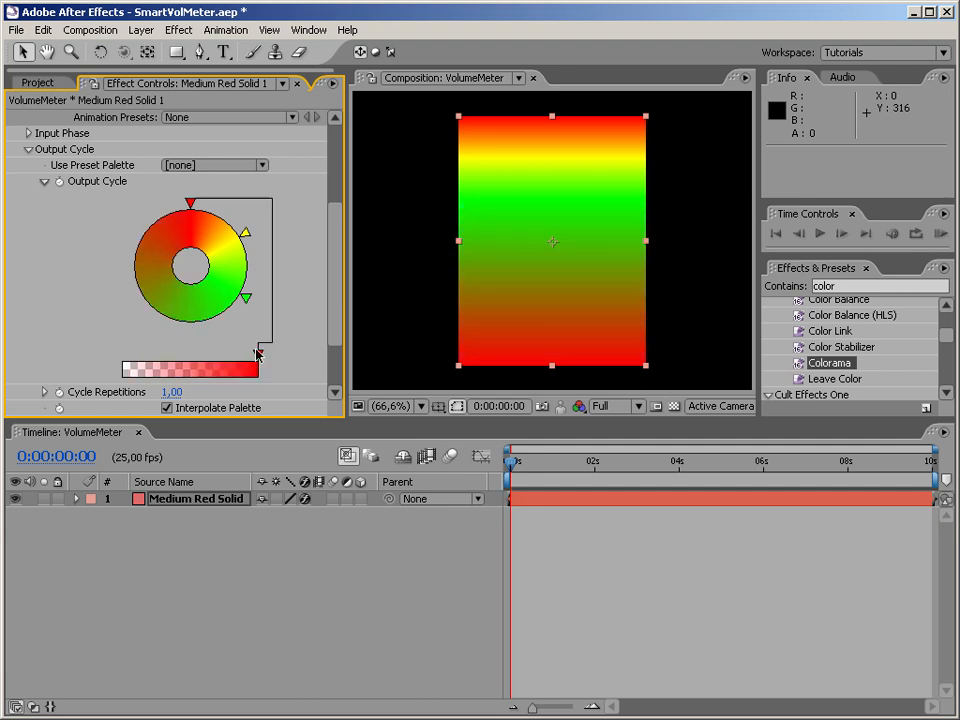
# Rearrange Colorama's Output Cycle with yellow halfway around the wheel and green at the end beside red, and collapse both effects.
pyautogui.moveTo(248, 303); pyautogui.dragTo(190, 346)
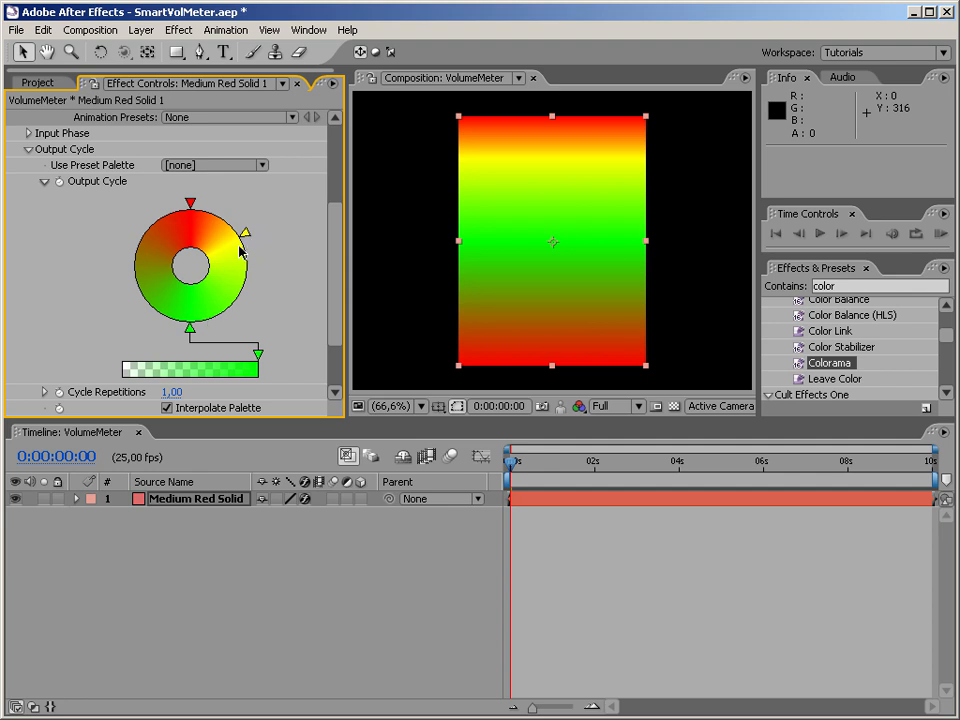
pyautogui.moveTo(190, 330); pyautogui.dragTo(190, 217)
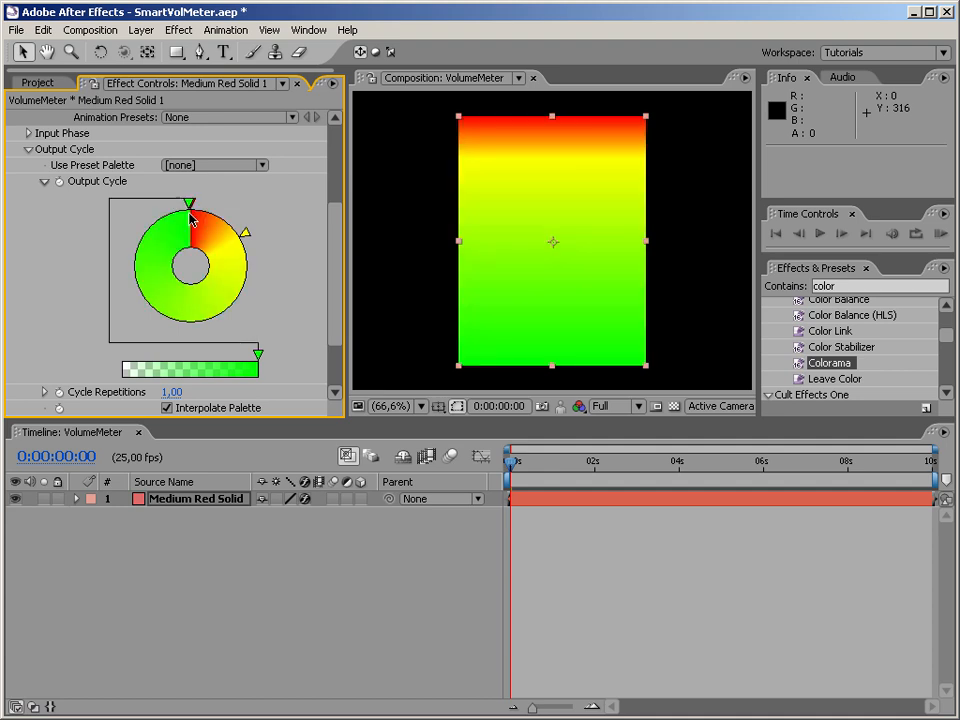
pyautogui.moveTo(248, 234); pyautogui.dragTo(191, 339)
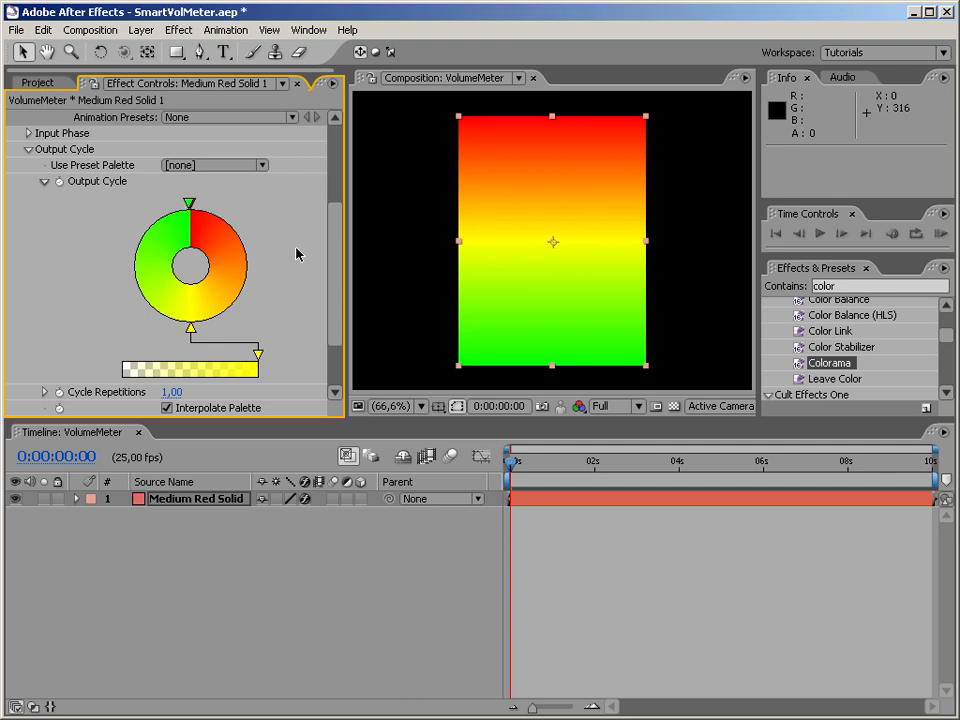
pyautogui.moveTo(337, 284); pyautogui.dragTo(332, 161)
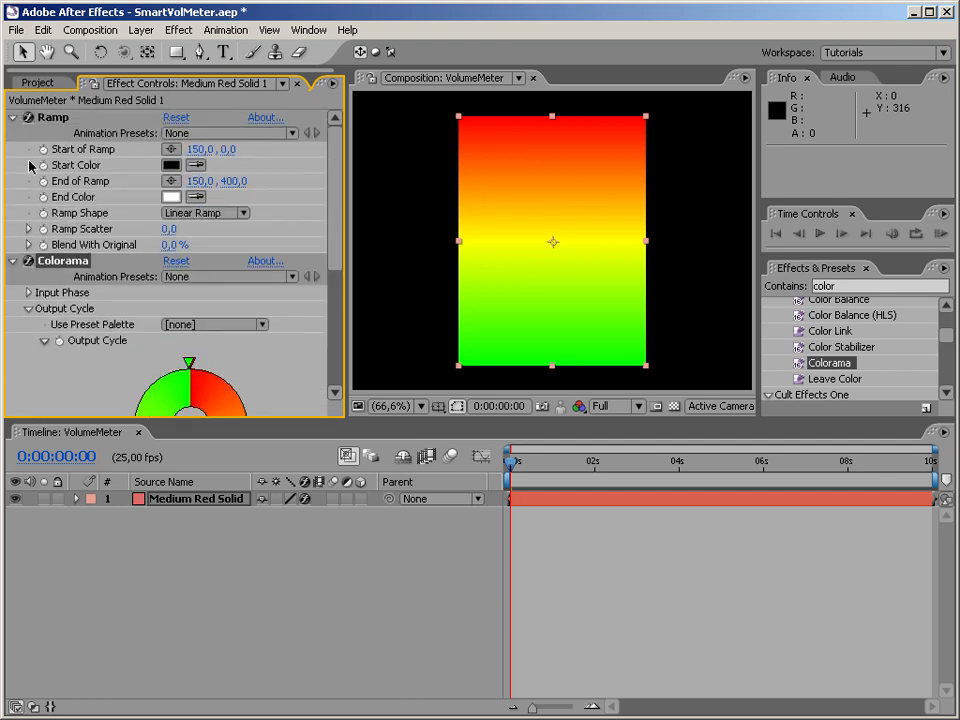
pyautogui.click(13, 118)
pyautogui.click(13, 133)
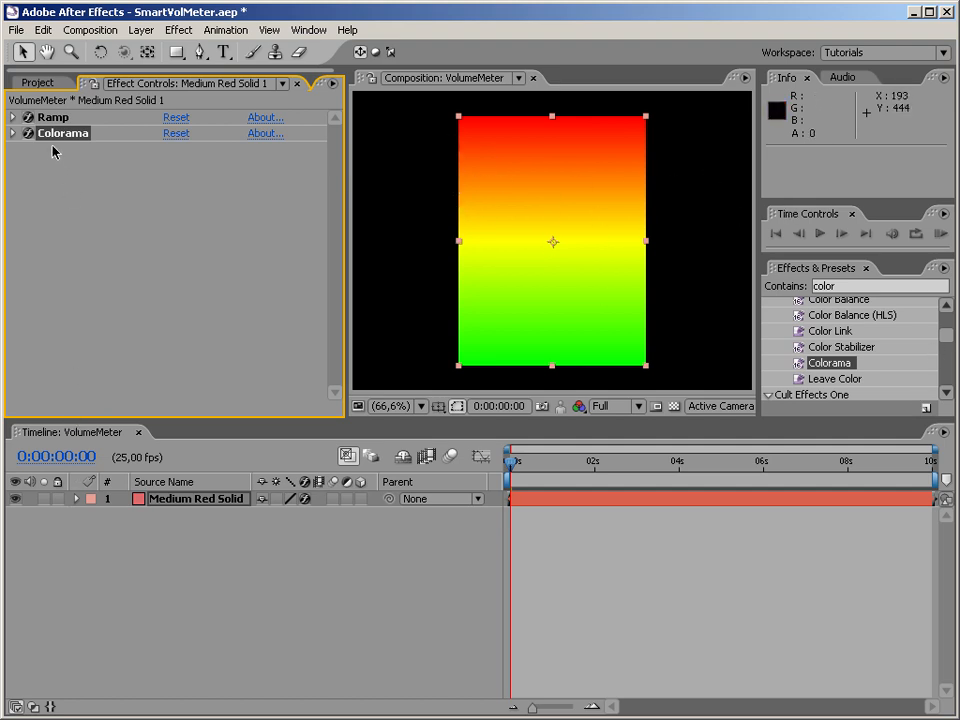
# Open the Music composition and the precomposed Meter for reference, and return to the VolumeMeter composition.
pyautogui.click(38, 80)
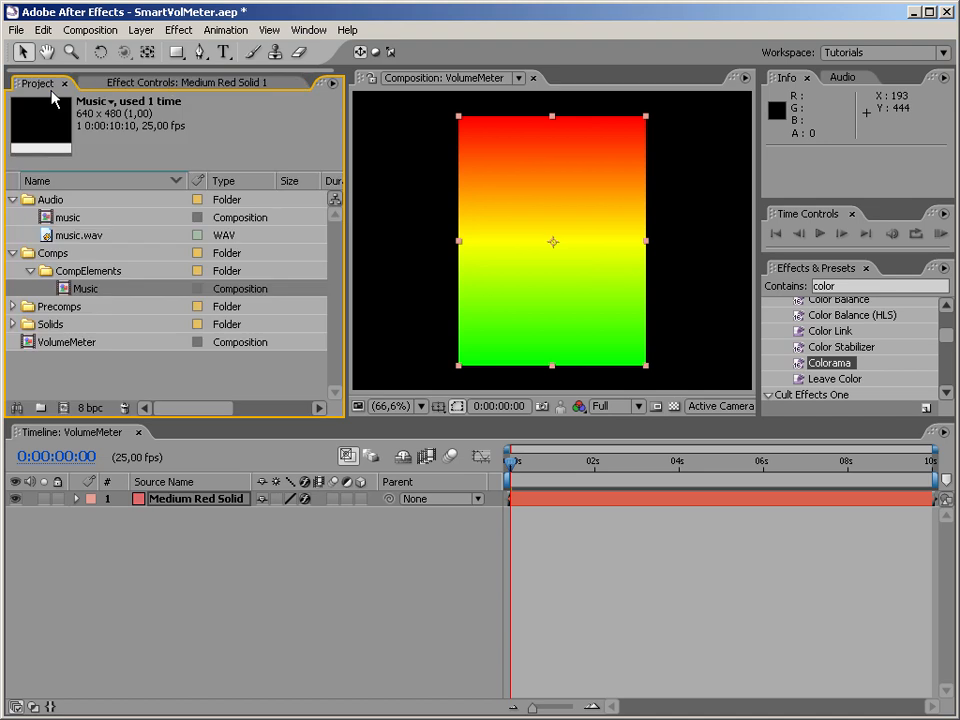
pyautogui.doubleClick(66, 289)
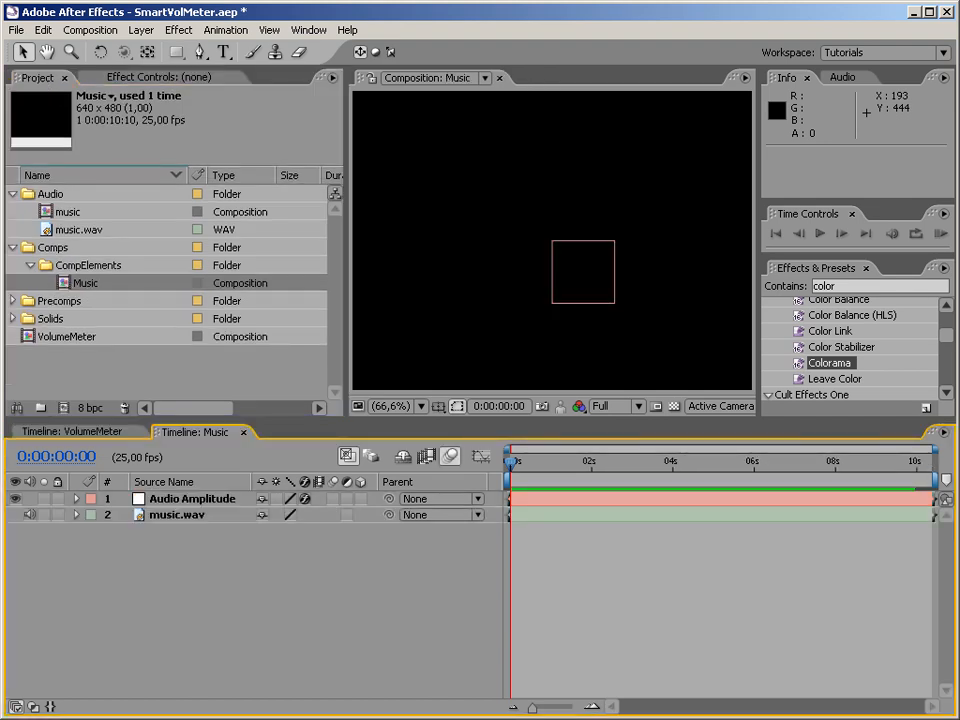
pyautogui.click(12, 300)
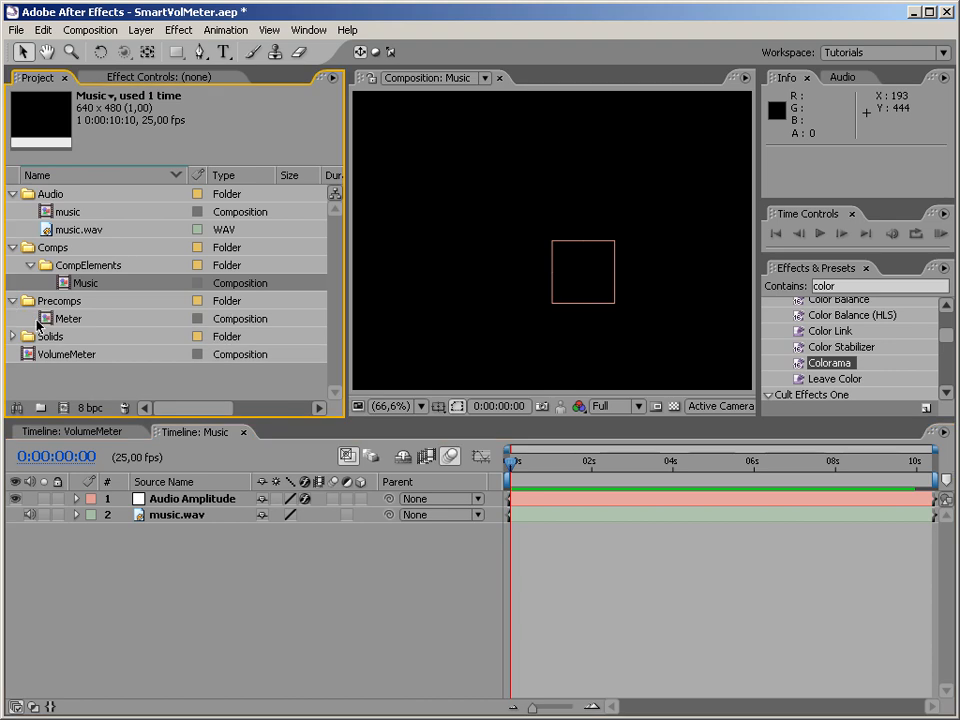
pyautogui.click(50, 320)
pyautogui.doubleClick(50, 320)
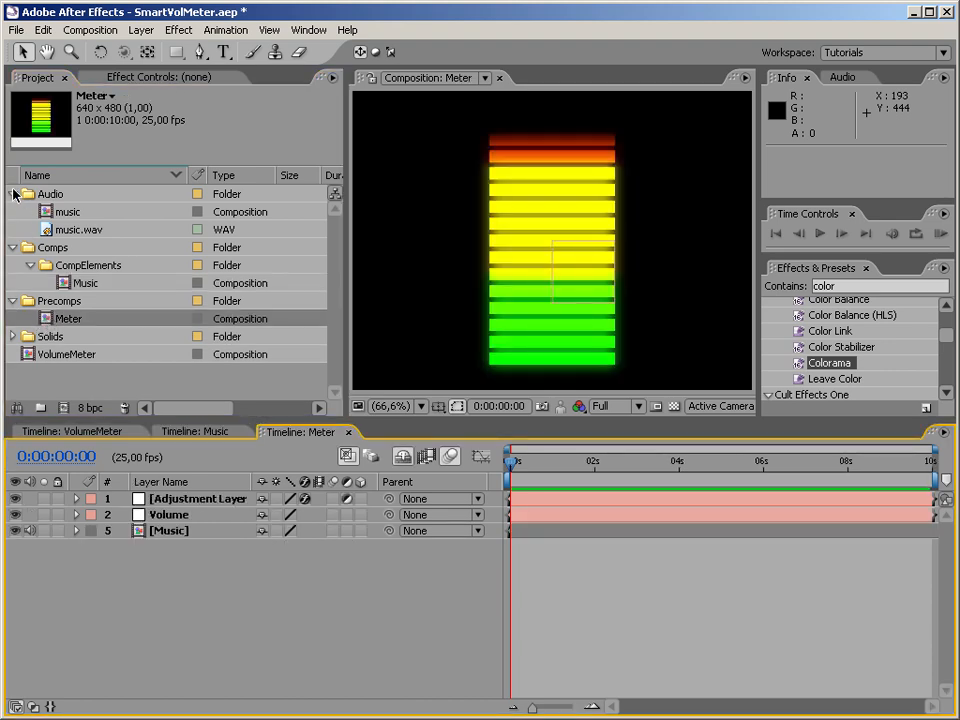
pyautogui.doubleClick(30, 354)
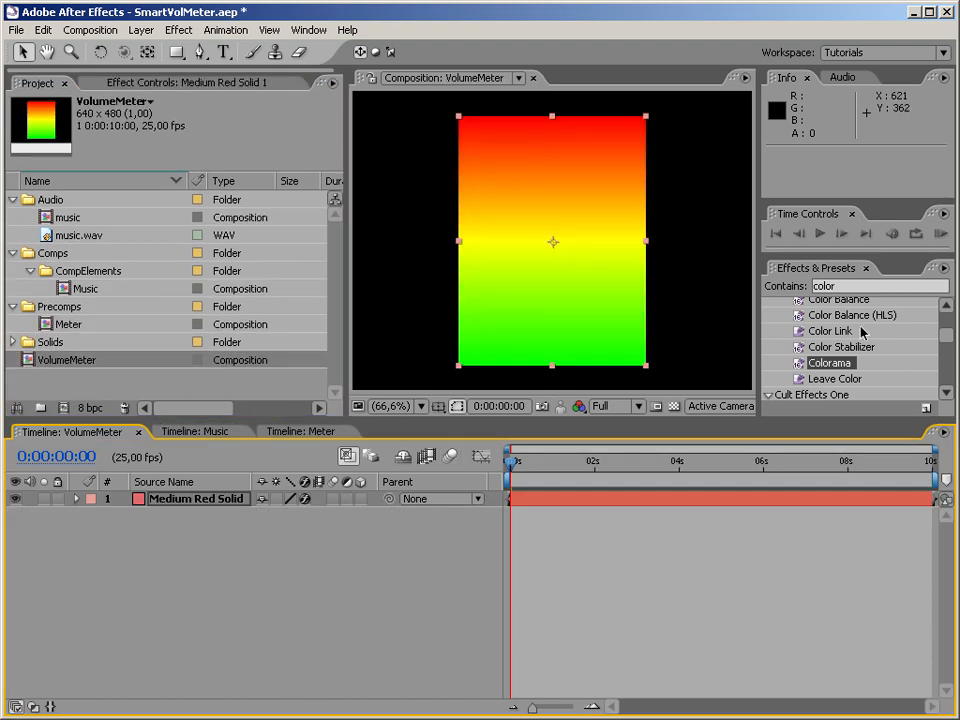
# Search the effects for grid and apply the Generate Grid effect to the gradient solid.
pyautogui.click(858, 287)
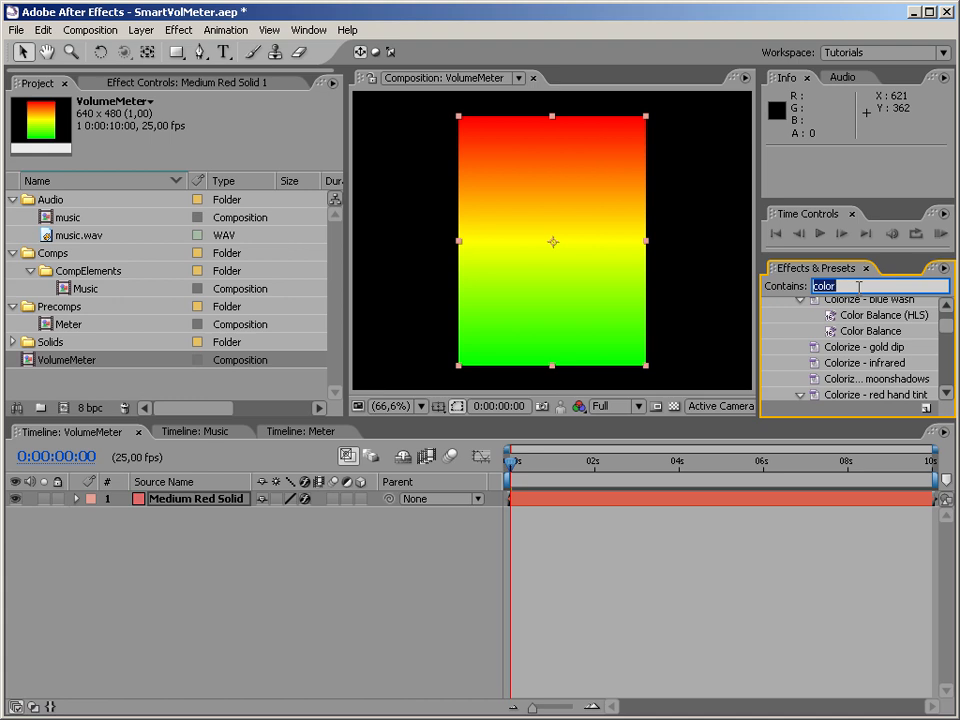
pyautogui.write('grid')
pyautogui.moveTo(946, 349); pyautogui.dragTo(949, 375)
pyautogui.click(769, 305)
pyautogui.moveTo(818, 360); pyautogui.dragTo(565, 335)
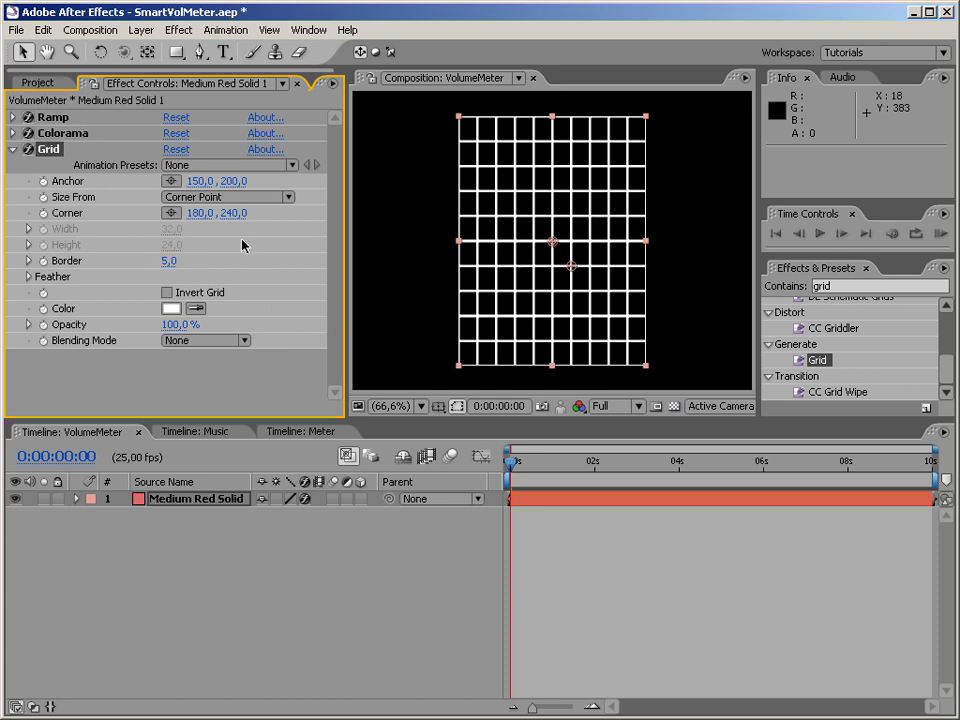
# Set the Grid's blending mode to Stencil Alpha and its Size From option to Width & Height Sliders.
pyautogui.click(228, 343)
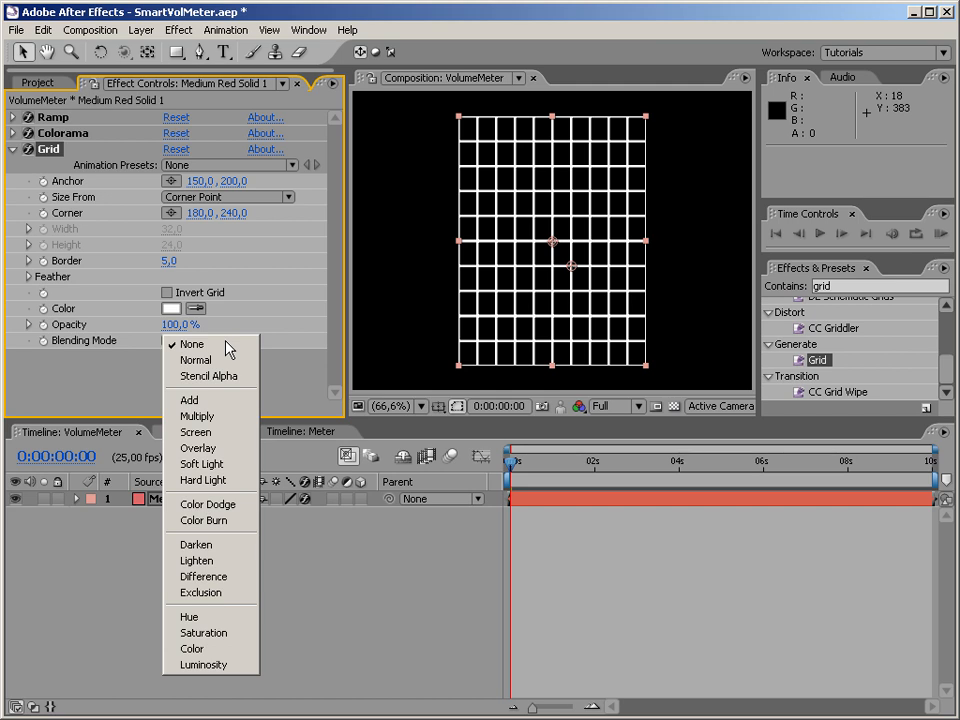
pyautogui.click(222, 362)
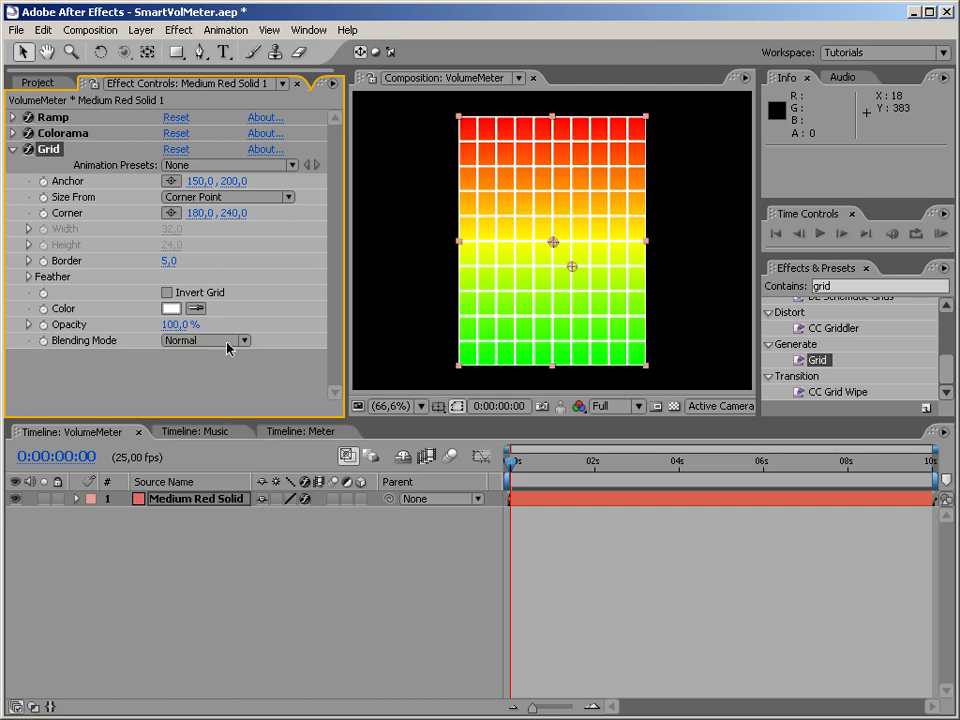
pyautogui.click(232, 340)
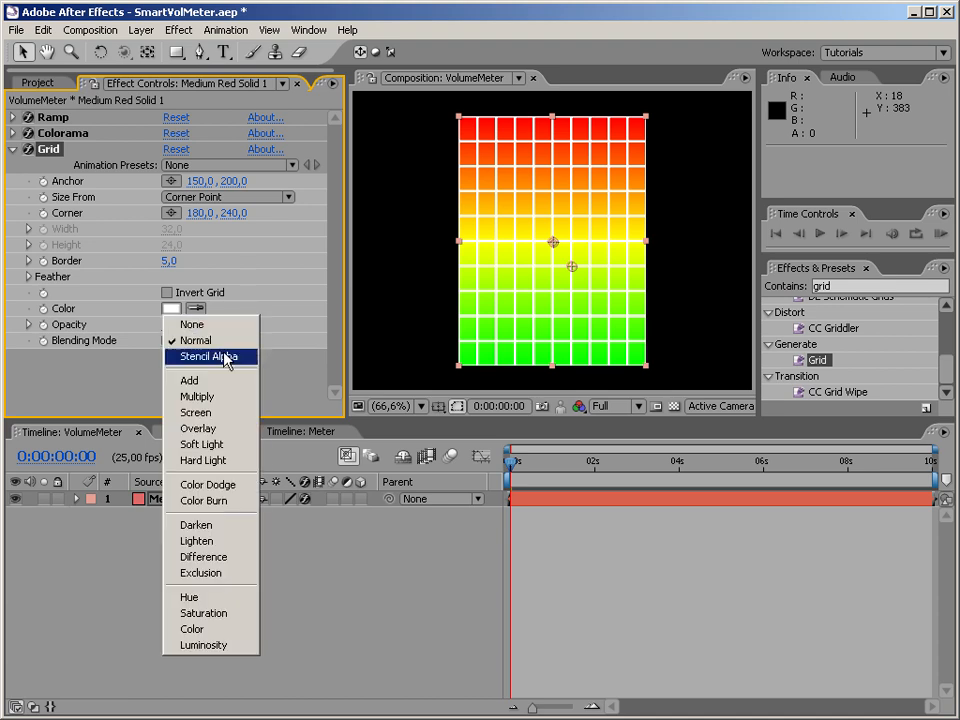
pyautogui.click(222, 357)
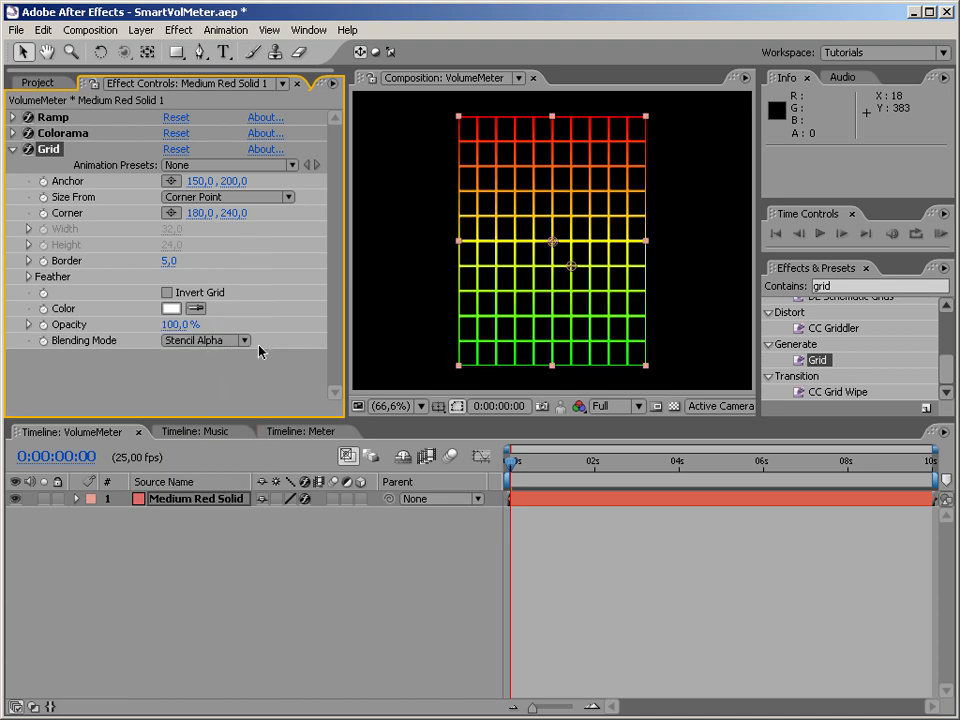
pyautogui.click(265, 201)
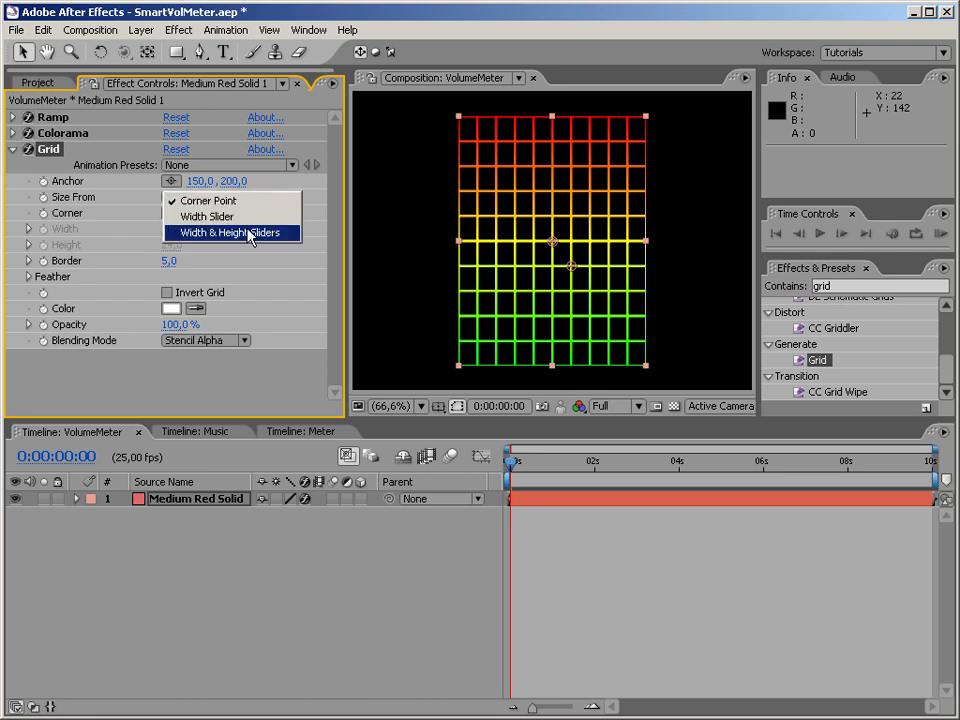
pyautogui.click(250, 233)
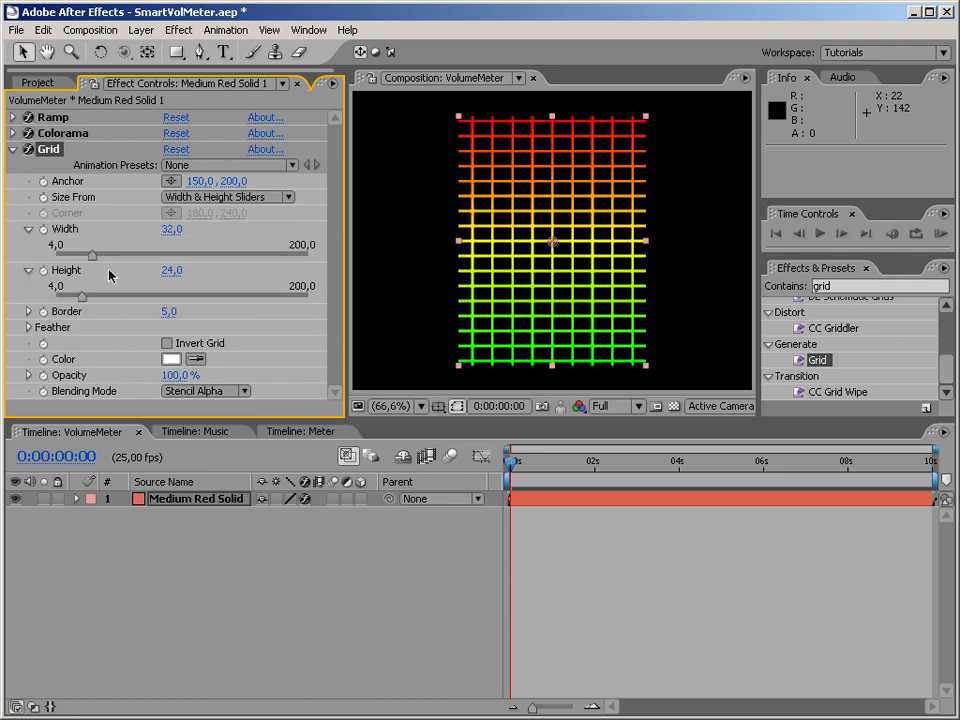
# Move the Grid's anchor to -6, 200 and set its width to 400 and height to about 25.1.
pyautogui.moveTo(93, 262); pyautogui.dragTo(242, 258)
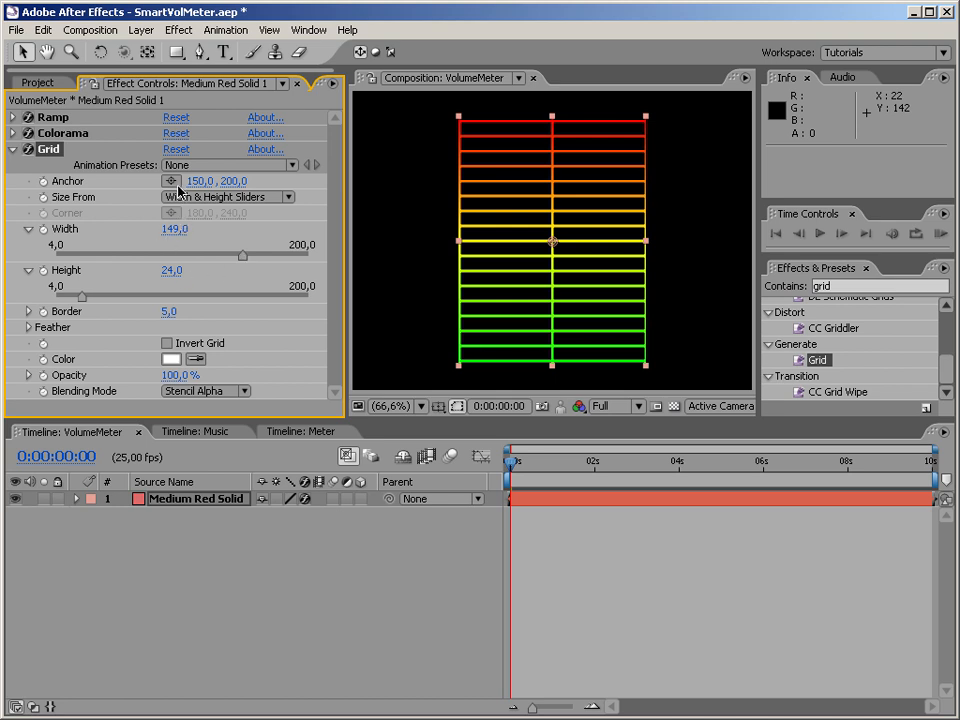
pyautogui.moveTo(197, 182); pyautogui.dragTo(52, 181)
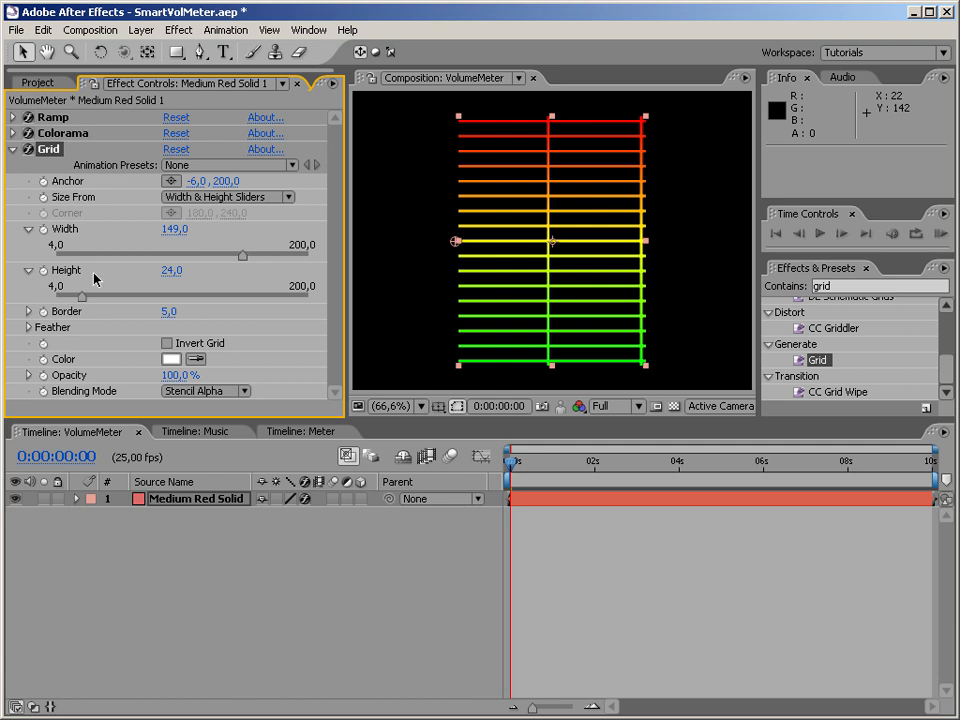
pyautogui.moveTo(240, 257); pyautogui.dragTo(321, 258)
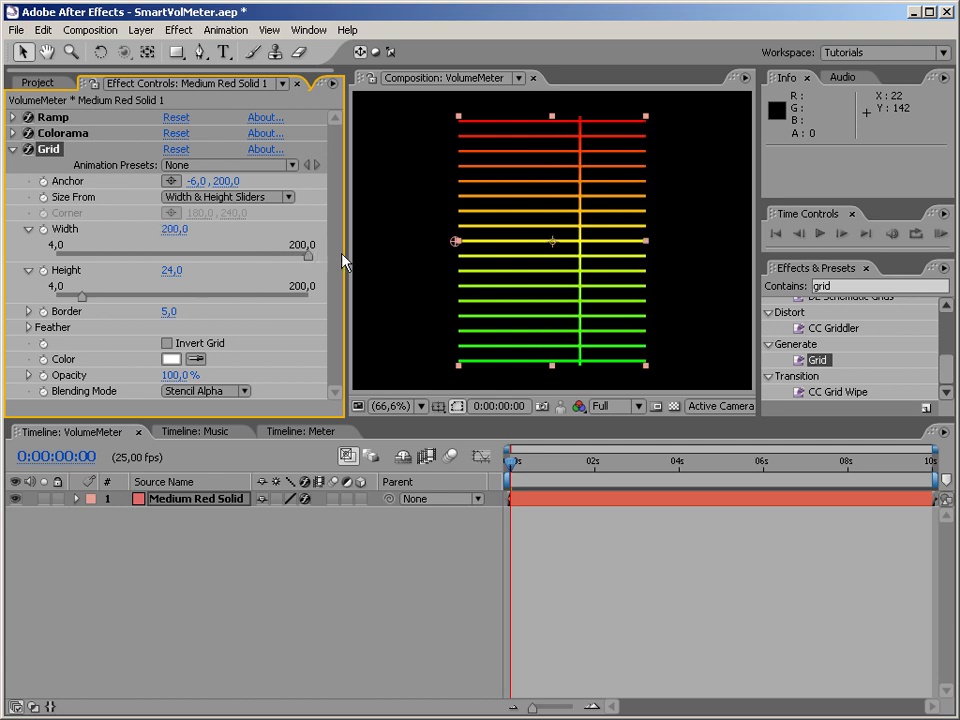
pyautogui.moveTo(75, 300); pyautogui.dragTo(81, 298)
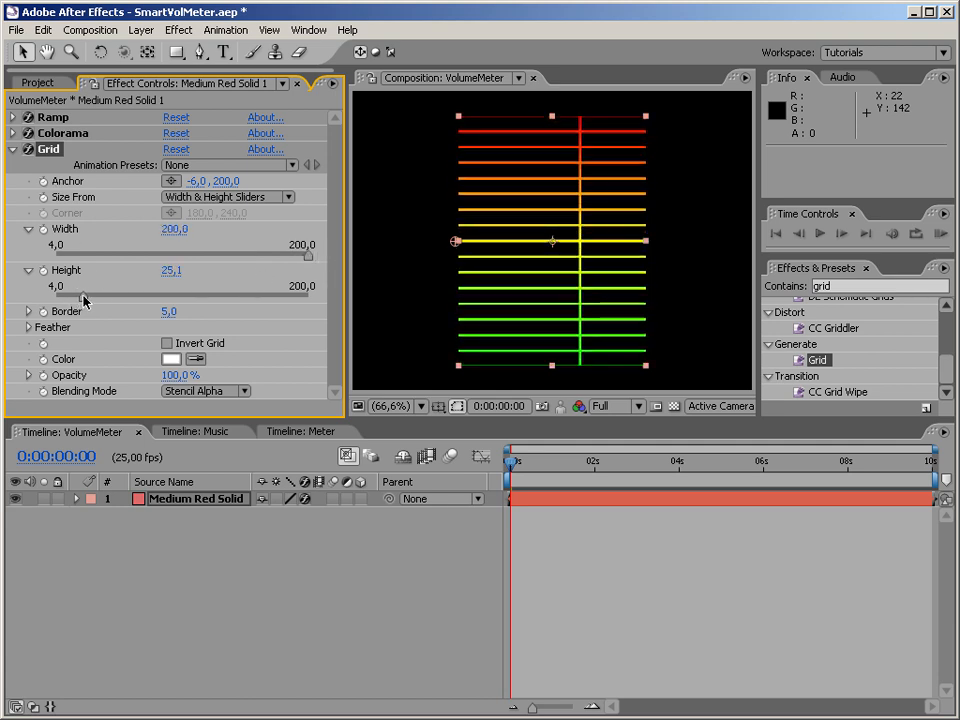
pyautogui.click(175, 229)
pyautogui.write('300')
pyautogui.press('Return')
pyautogui.click(177, 231)
pyautogui.write('400')
pyautogui.press('Return')
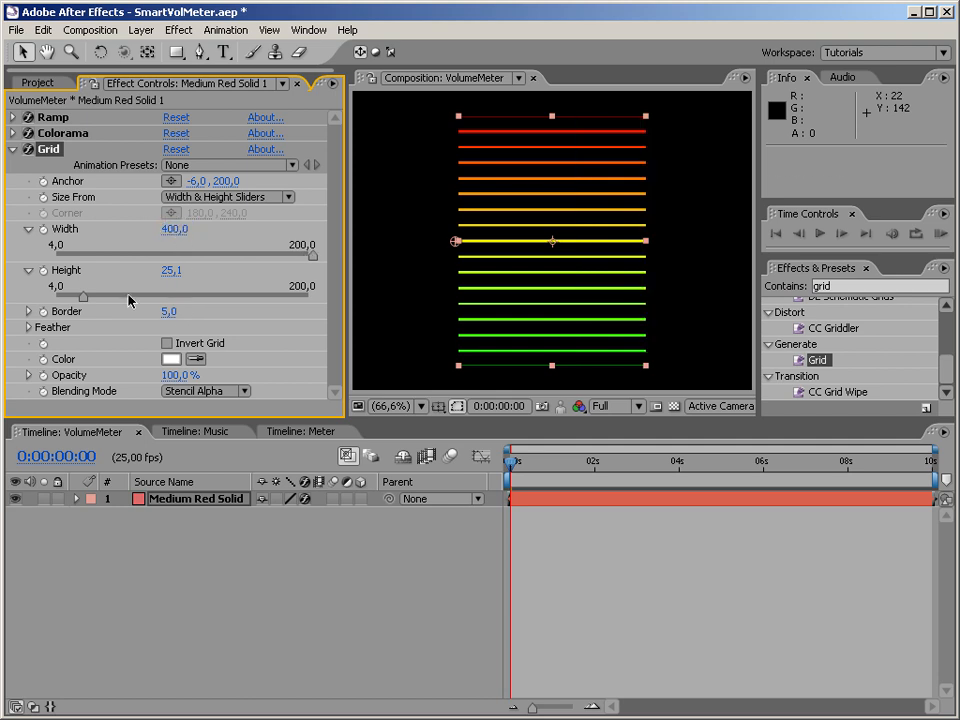
# Reduce the Grid's height to about 19.3, keep Stencil Alpha blending, and invert the grid.
pyautogui.moveTo(83, 295)
pyautogui.mouseDown()
pyautogui.moveTo(64, 296)
pyautogui.moveTo(92, 297)
pyautogui.moveTo(76, 297)
pyautogui.mouseUp()
pyautogui.click(205, 391)
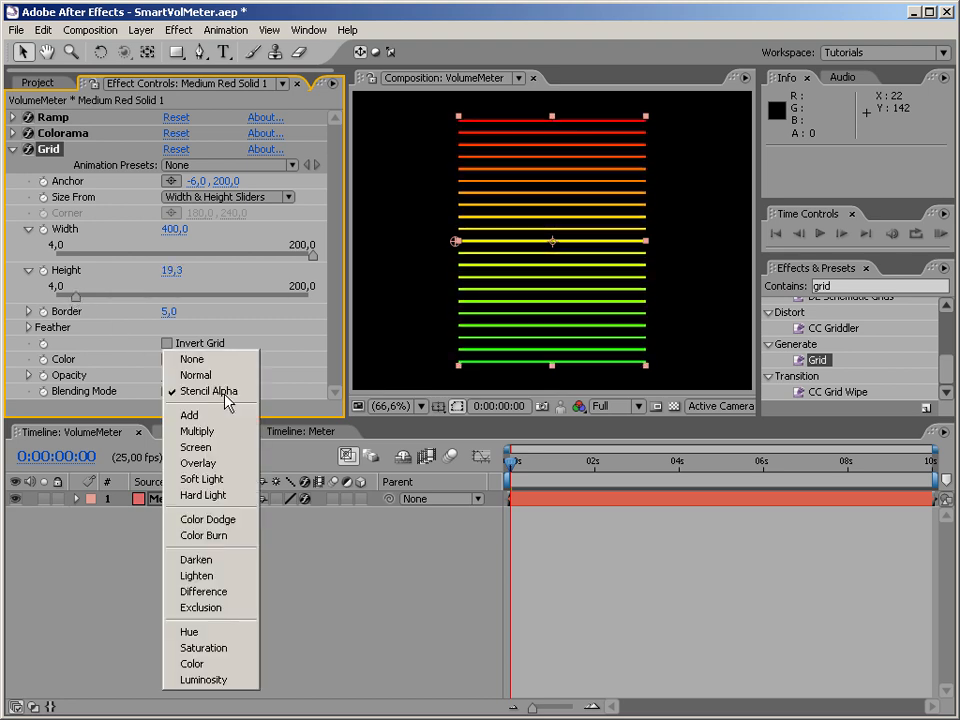
pyautogui.click(248, 393)
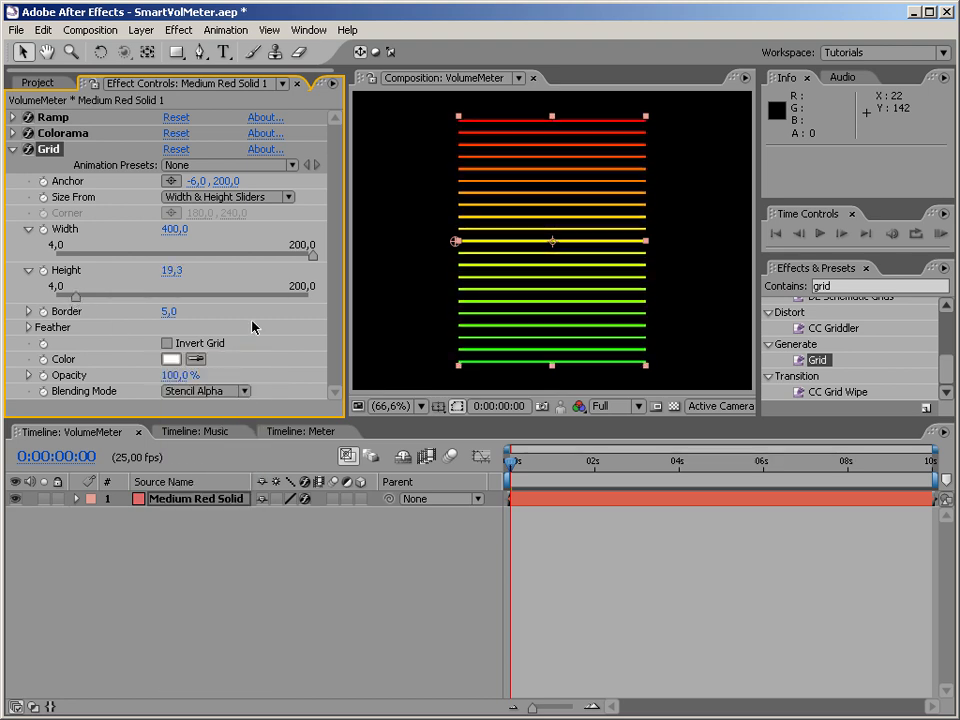
pyautogui.click(167, 344)
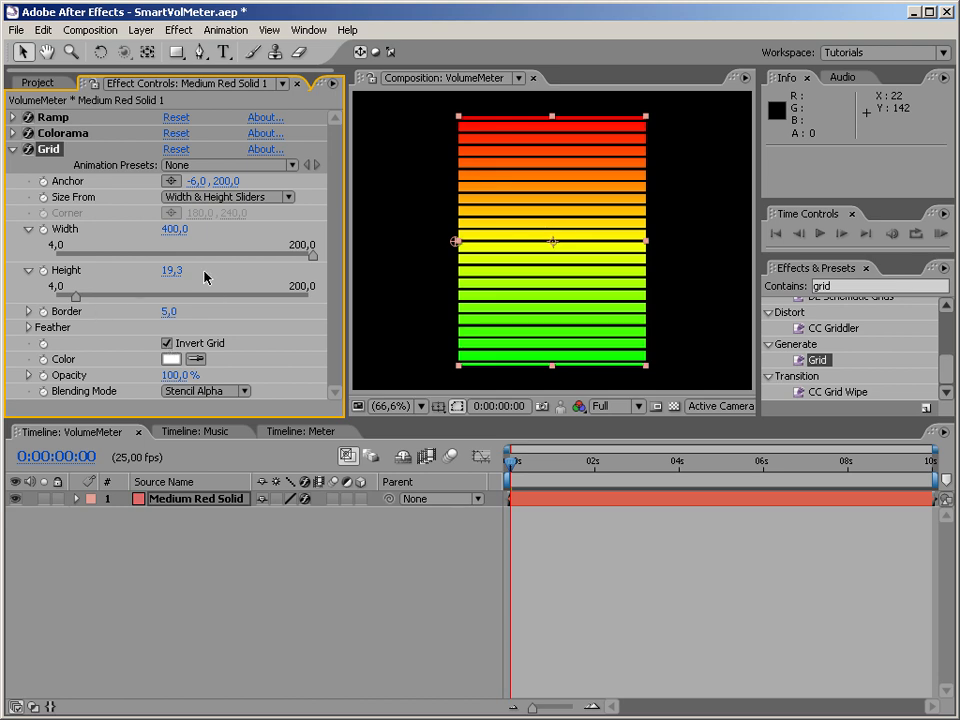
# Adjust the meter's bars by setting the Grid's border to 10 and its height to 28.
pyautogui.click(421, 406)
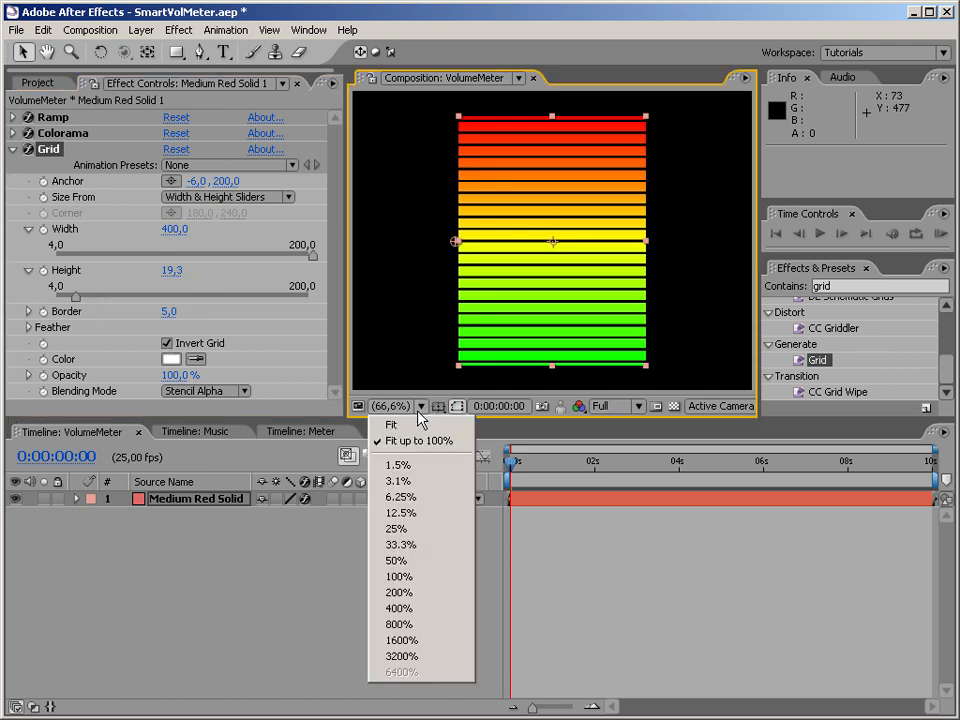
pyautogui.click(427, 444)
pyautogui.click(421, 406)
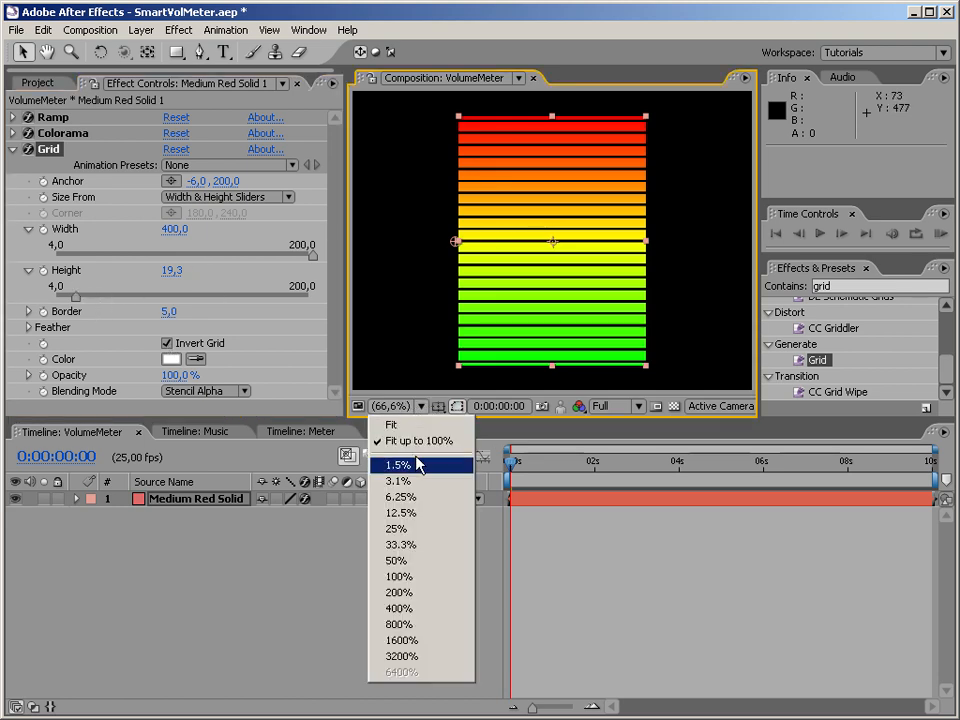
pyautogui.click(435, 577)
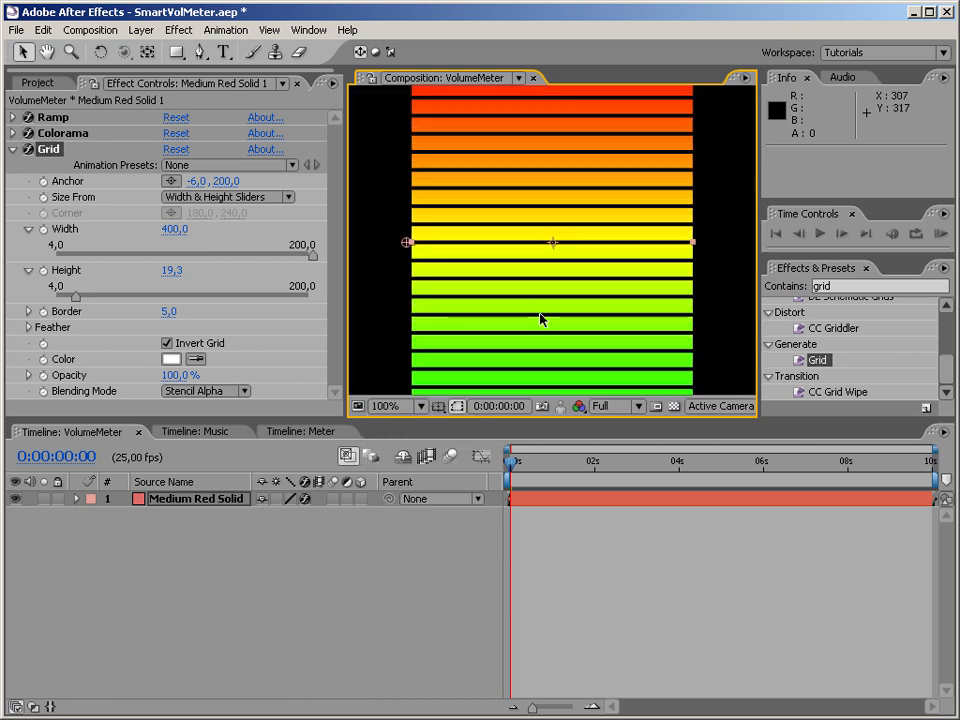
pyautogui.moveTo(76, 298)
pyautogui.mouseDown()
pyautogui.moveTo(85, 298)
pyautogui.moveTo(65, 298)
pyautogui.mouseUp()
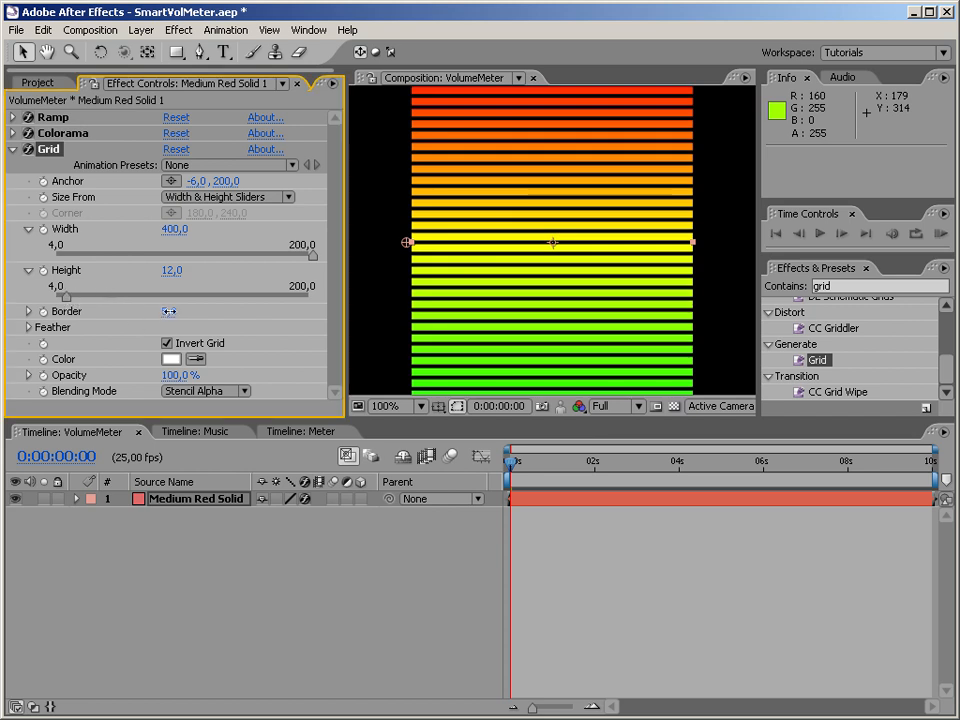
pyautogui.moveTo(171, 311); pyautogui.dragTo(175, 311)
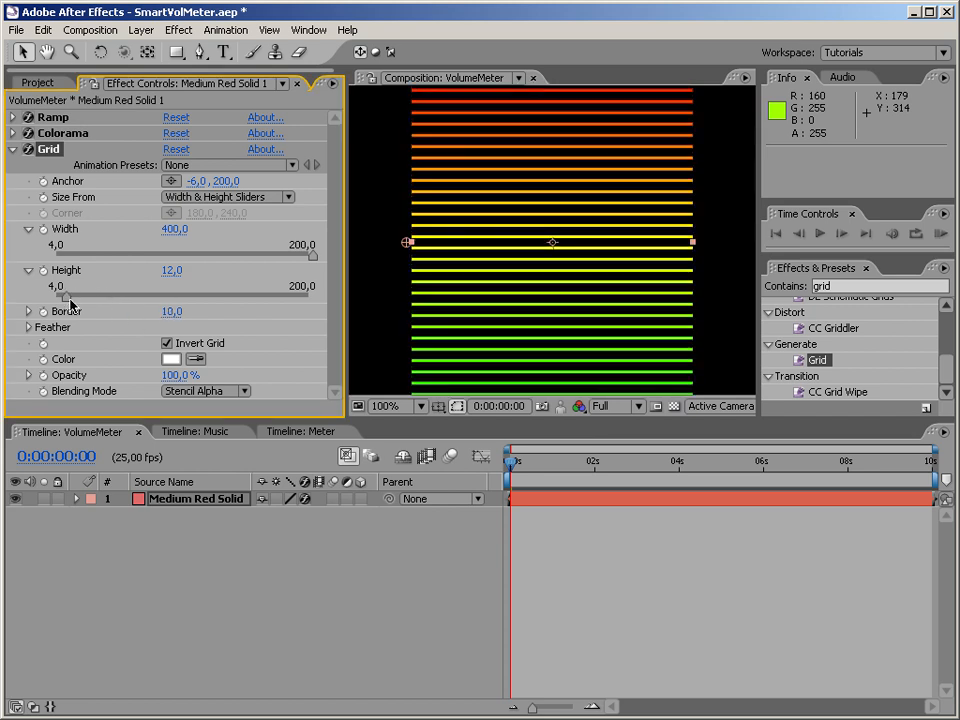
pyautogui.moveTo(71, 299); pyautogui.dragTo(87, 302)
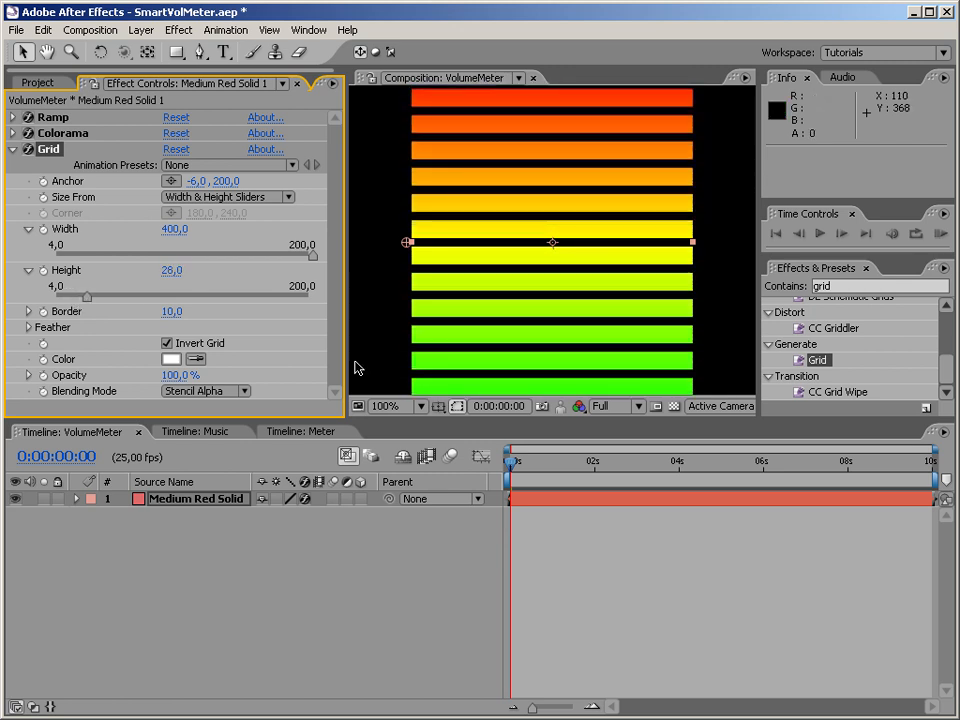
pyautogui.click(383, 407)
pyautogui.click(386, 444)
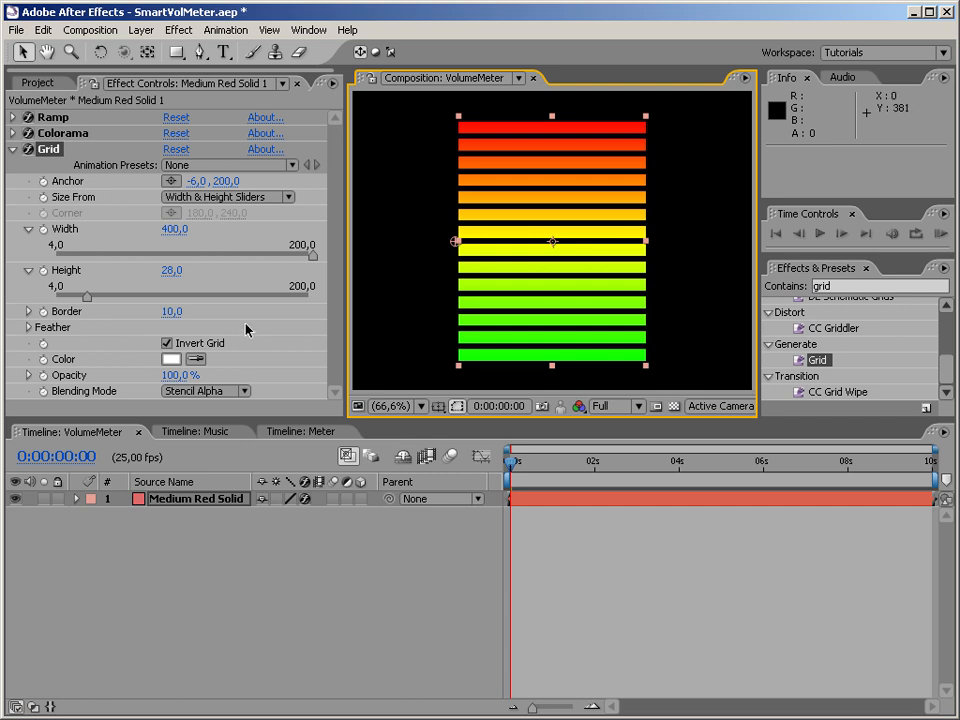
pyautogui.click(375, 538)
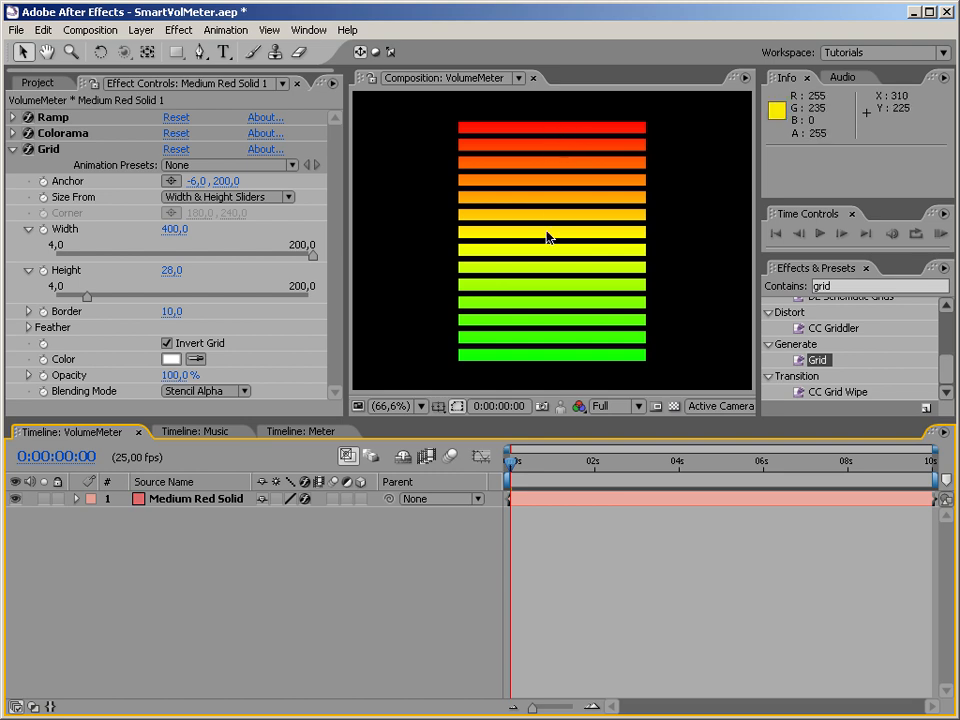
pyautogui.click(178, 505)
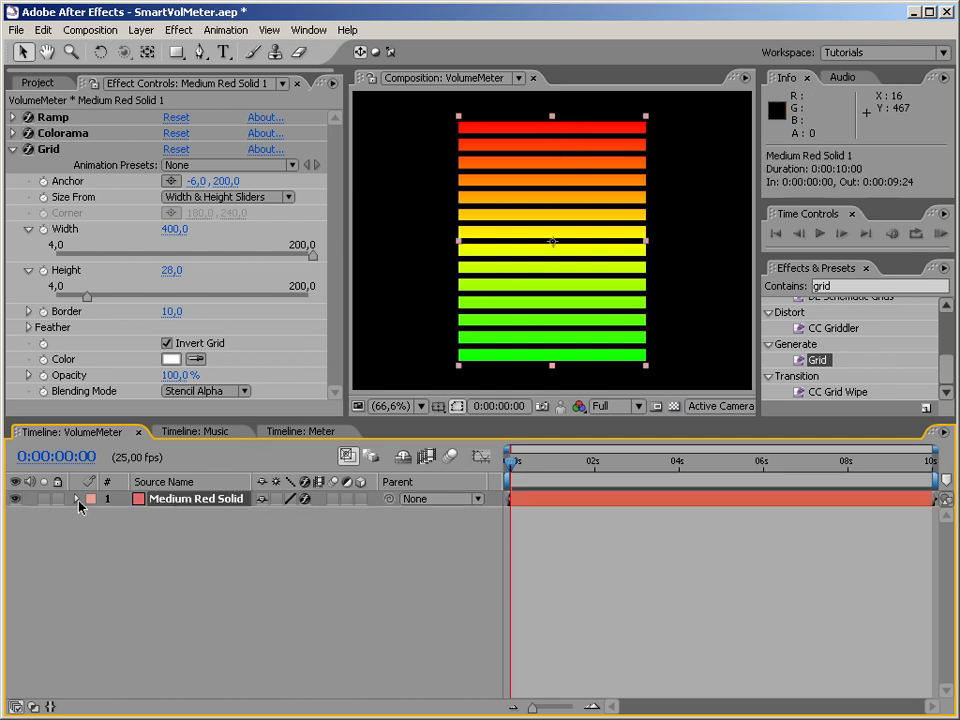
# Try stretching the Medium Red Solid's vertical scale to 110% and restore it to 100%.
pyautogui.click(77, 499)
pyautogui.click(92, 531)
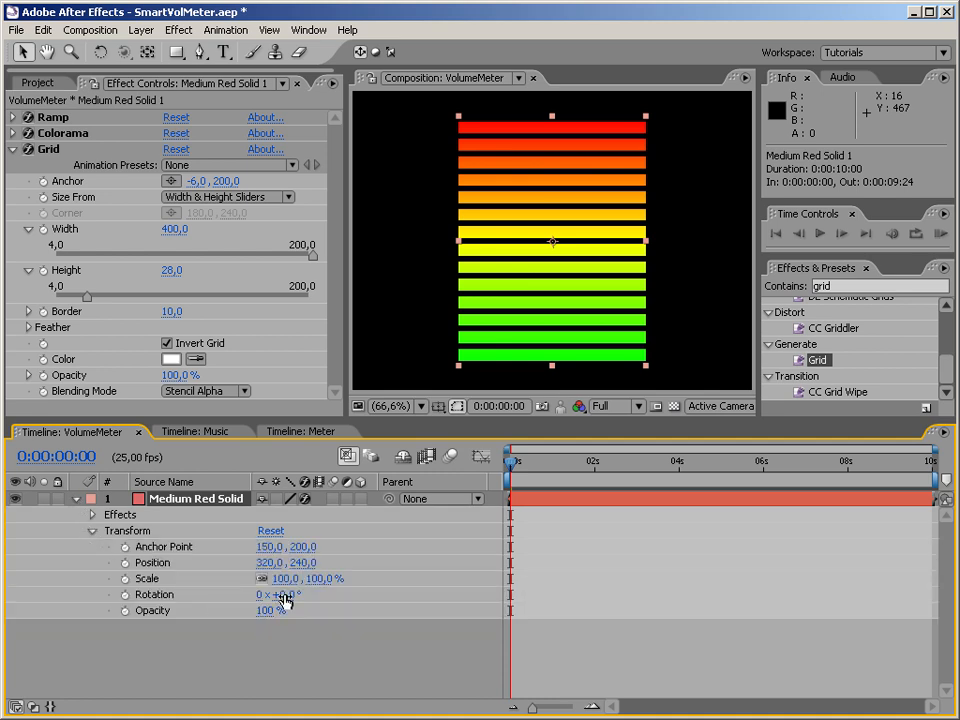
pyautogui.moveTo(318, 579)
pyautogui.mouseDown()
pyautogui.moveTo(339, 579)
pyautogui.moveTo(246, 579)
pyautogui.moveTo(313, 569)
pyautogui.mouseUp()
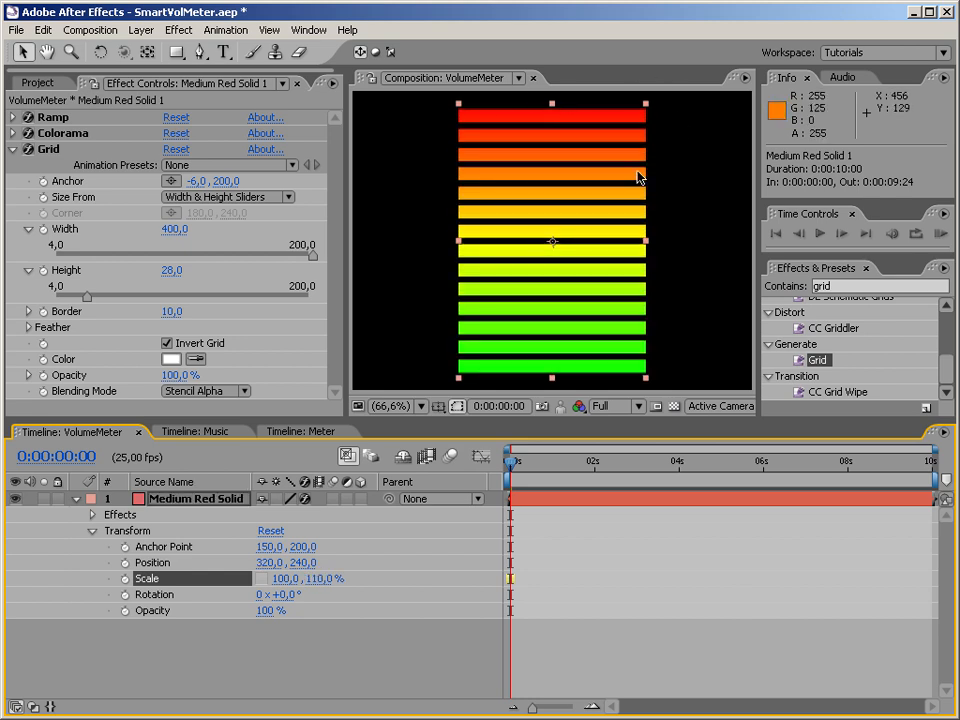
pyautogui.click(322, 579)
pyautogui.write('100')
pyautogui.press('Return')
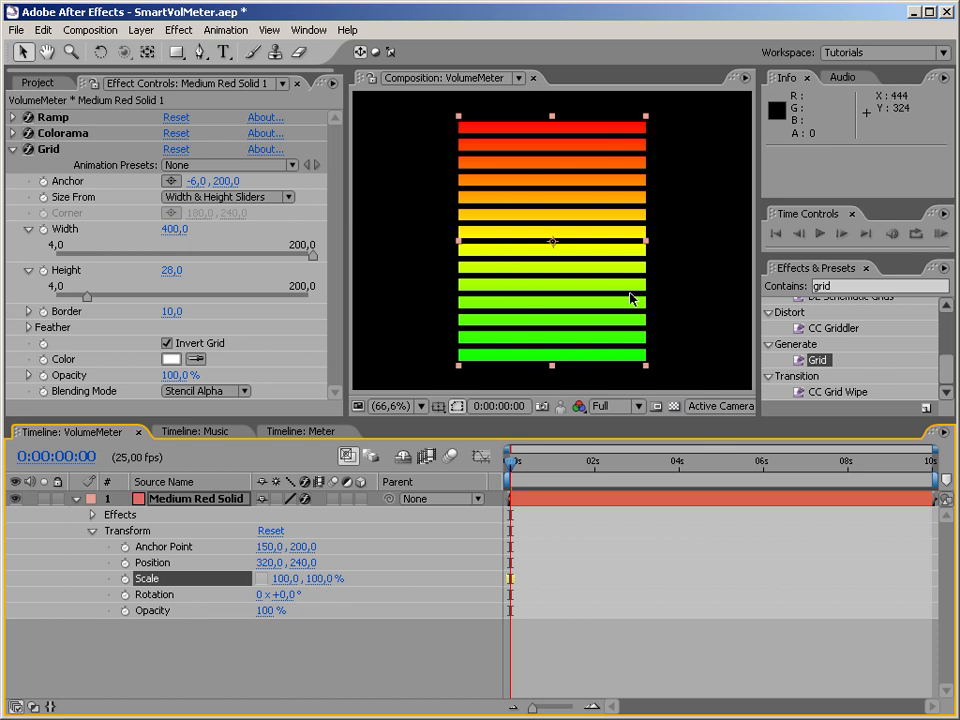
pyautogui.click(318, 436)
pyautogui.click(224, 437)
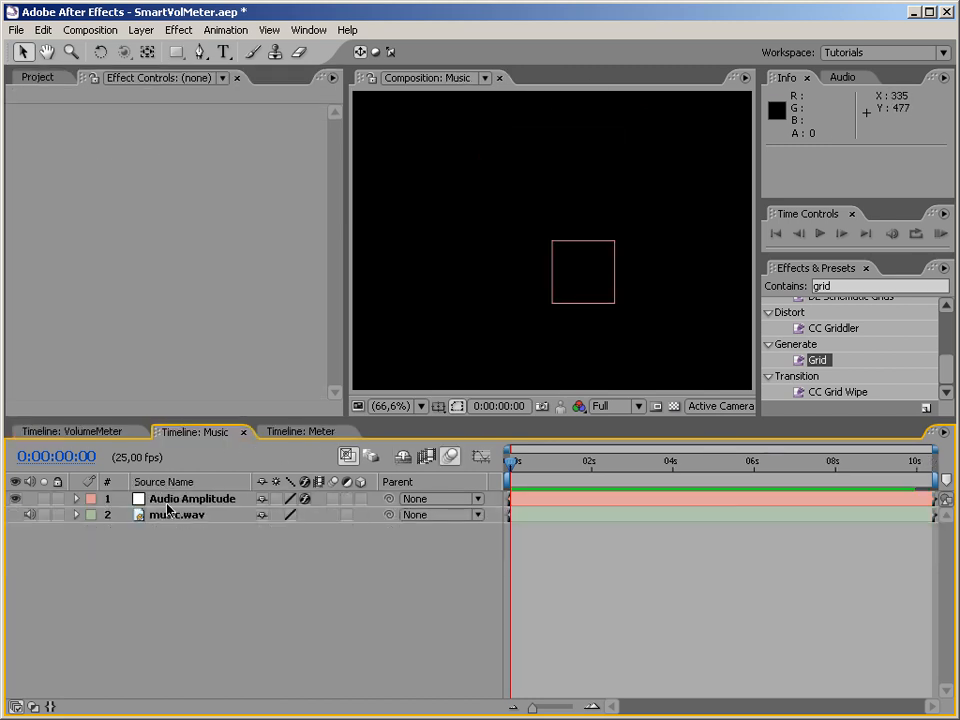
pyautogui.click(110, 434)
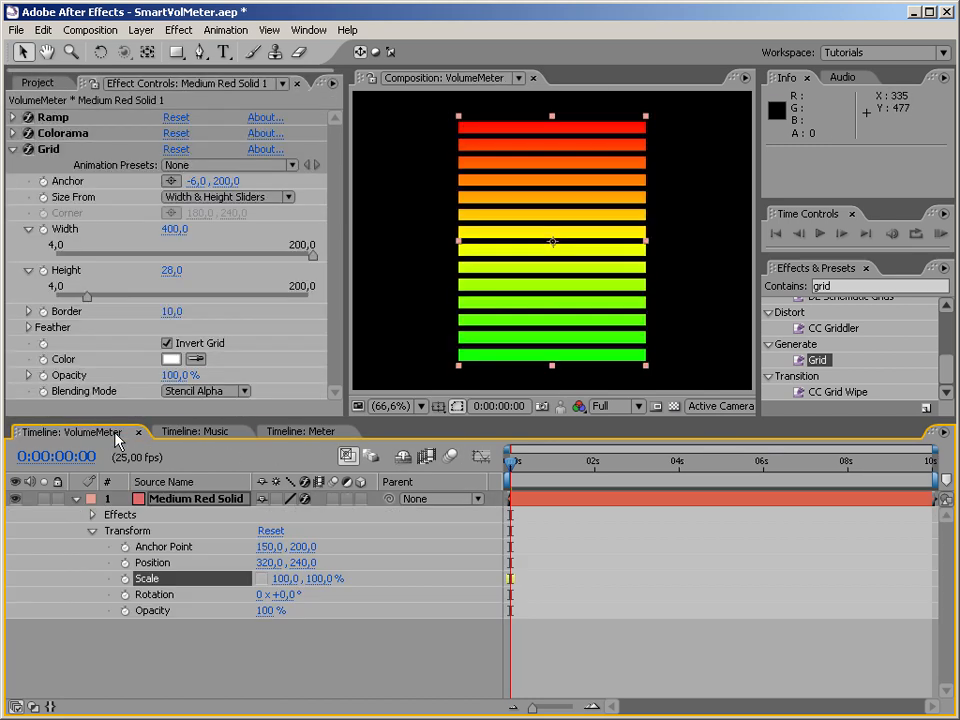
# Duplicate the Medium Red Solid layer and delete the Ramp, Colorama and Grid effects from the copy.
pyautogui.click(91, 535)
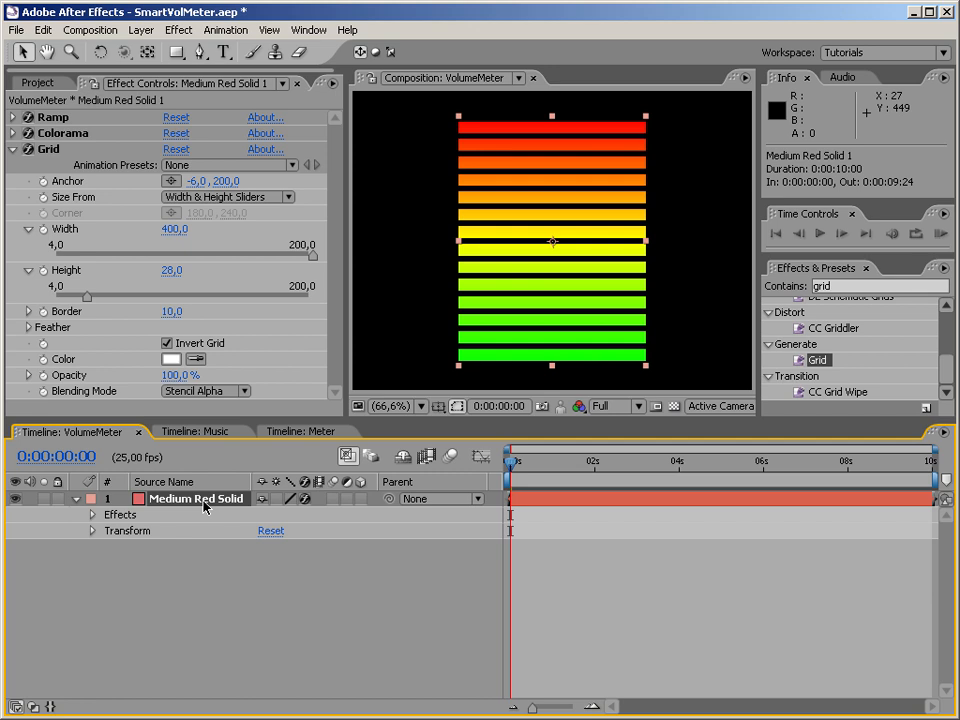
pyautogui.hotkey('ctrl', 'd')
pyautogui.moveTo(333, 338); pyautogui.dragTo(347, 206)
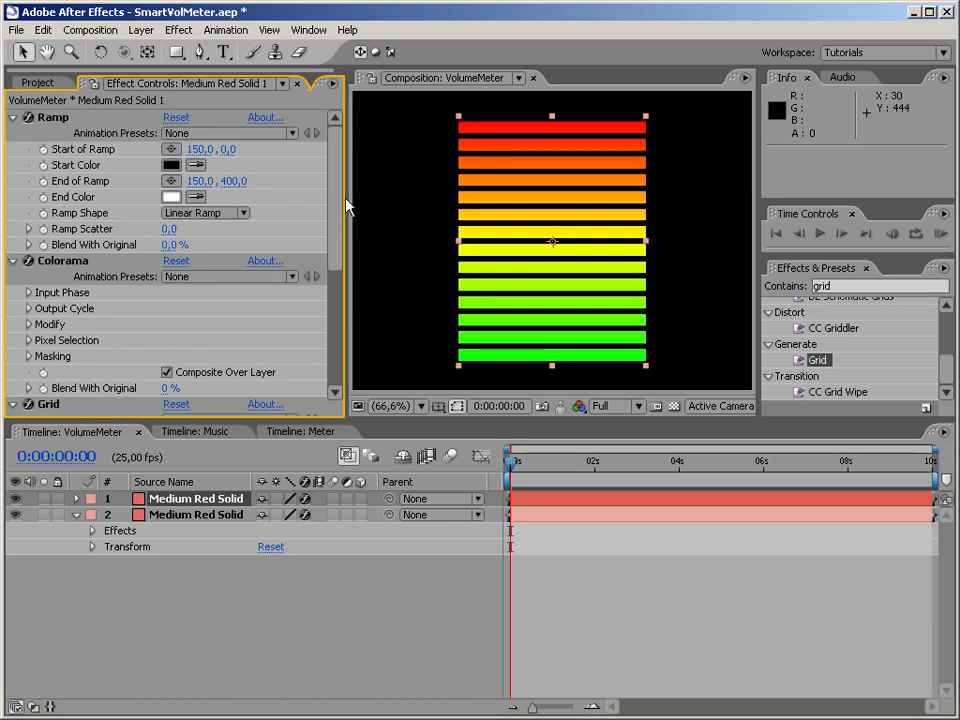
pyautogui.click(13, 117)
pyautogui.click(13, 133)
pyautogui.click(13, 149)
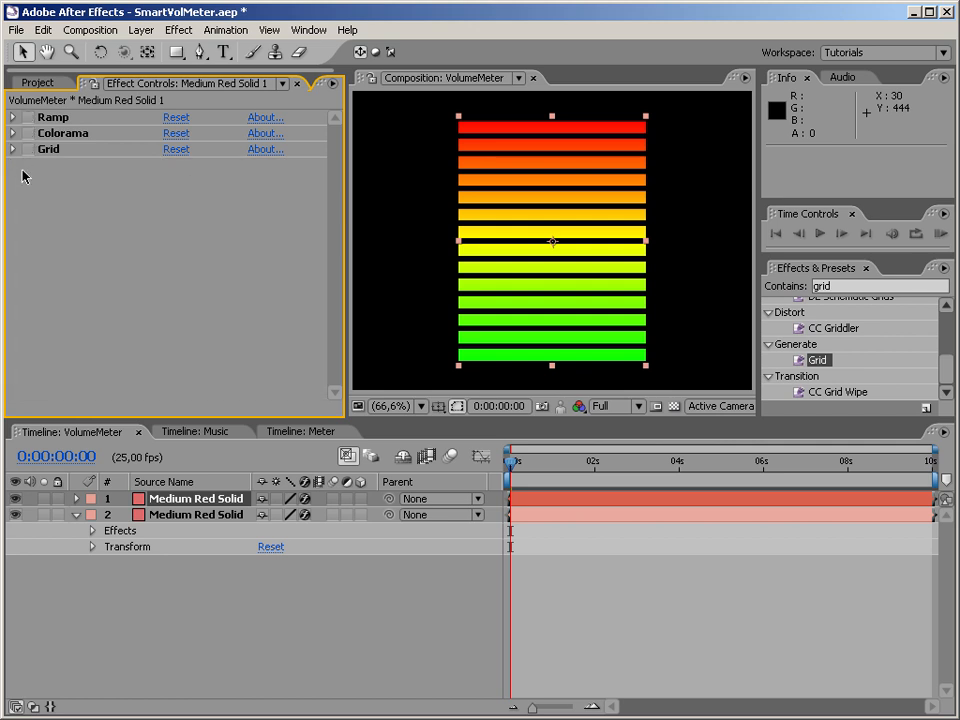
pyautogui.click(57, 116)
pyautogui.keyDown('shift'); pyautogui.click(55, 154); pyautogui.keyUp('shift')
pyautogui.press('Delete')
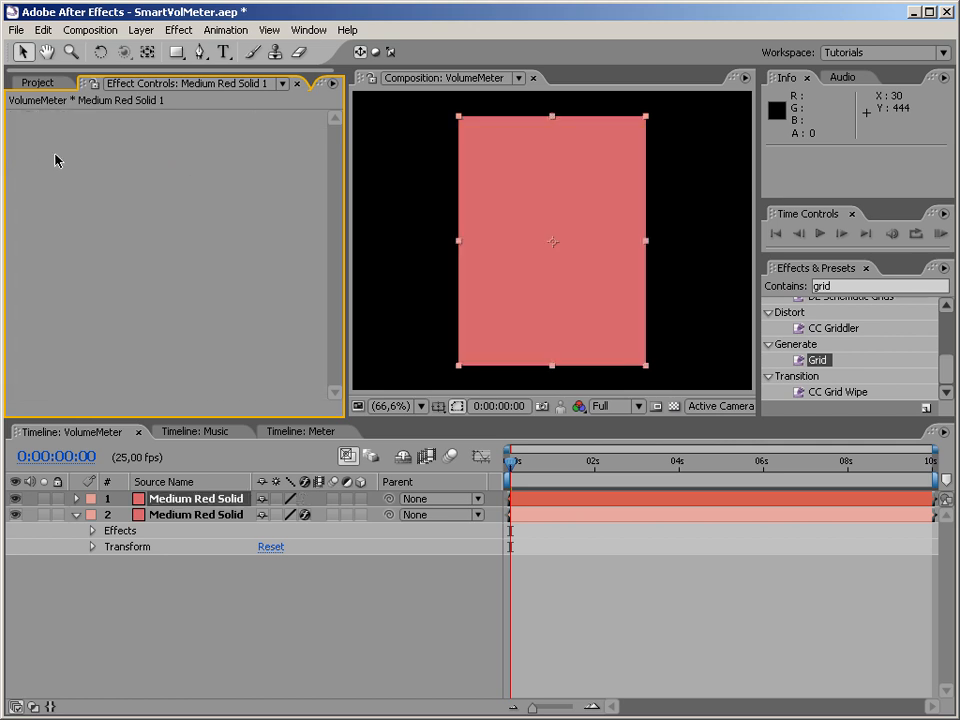
# Rename the plain duplicate layer Mask and the gradient bars layer Meter.
pyautogui.click(186, 500)
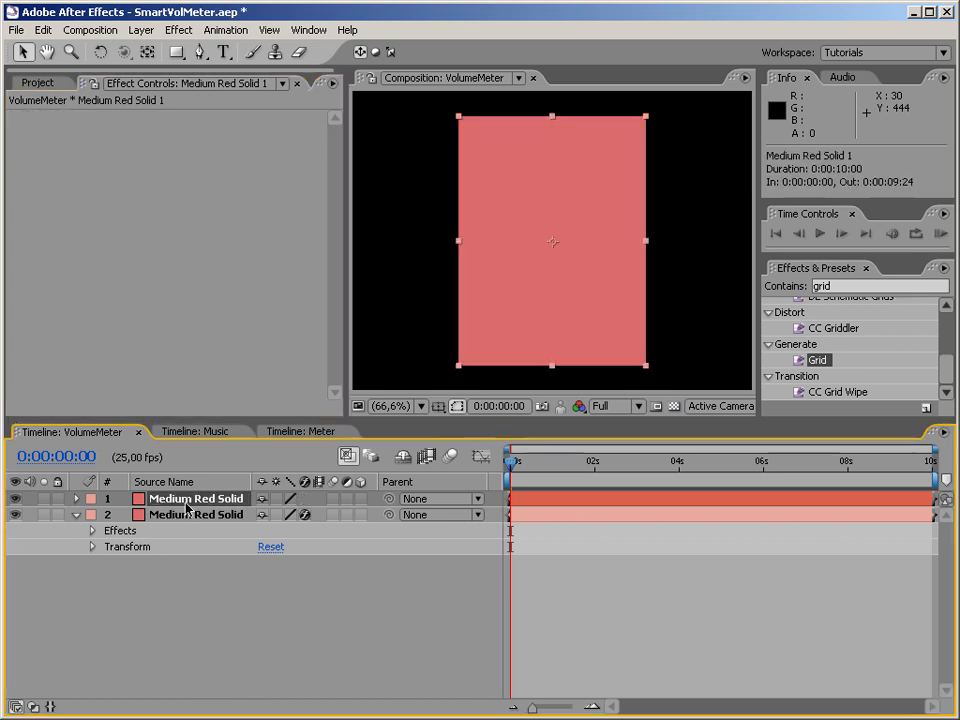
pyautogui.press('Return')
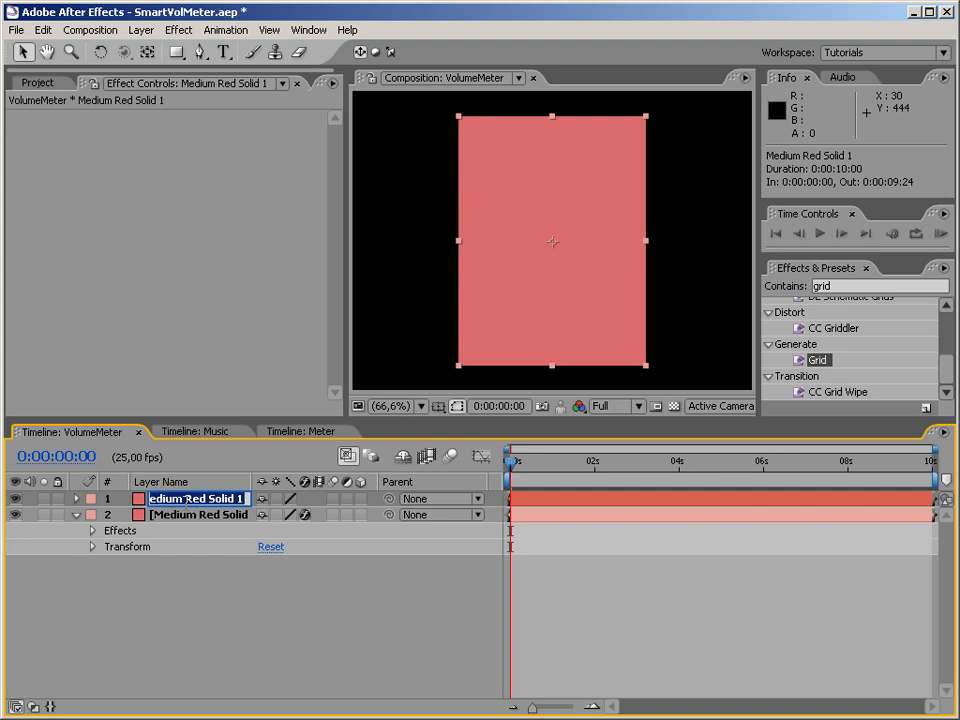
pyautogui.write('Mask')
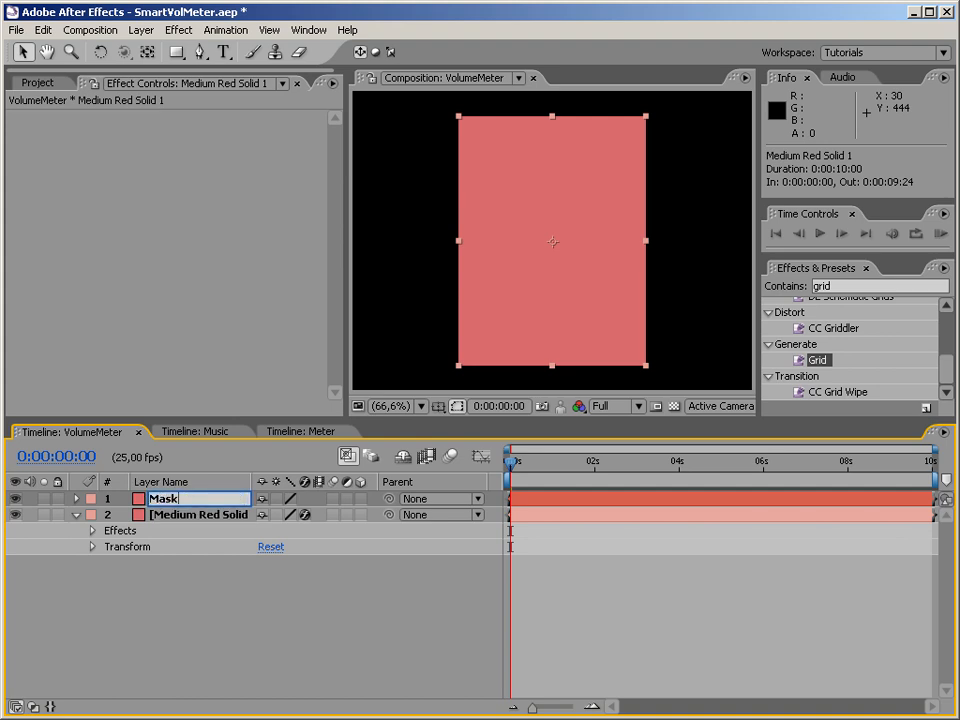
pyautogui.press('Return')
pyautogui.click(185, 515)
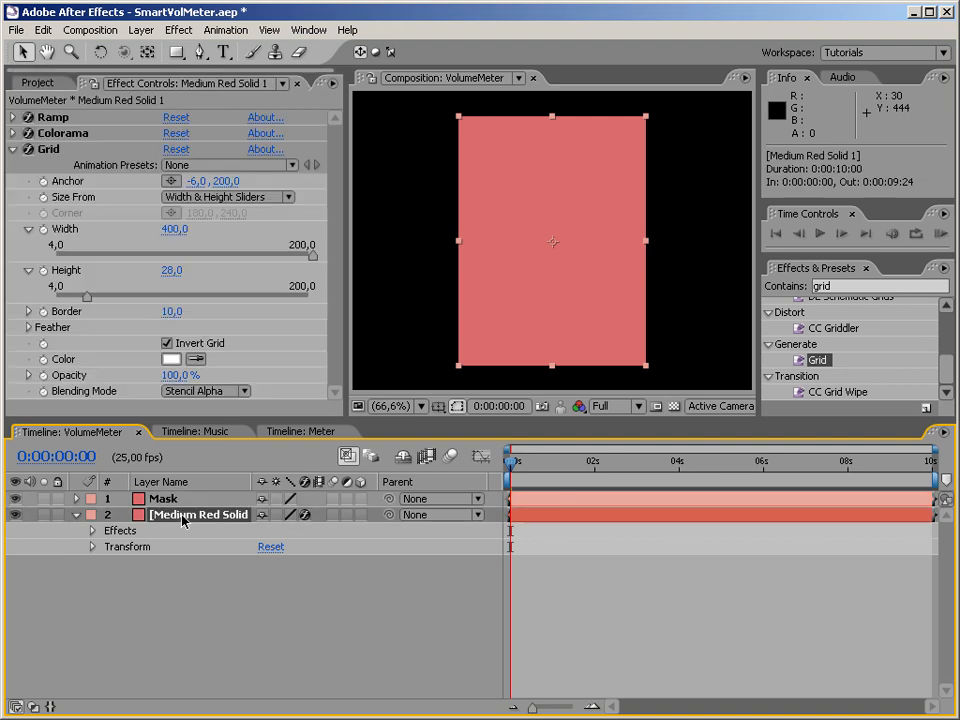
pyautogui.press('Return')
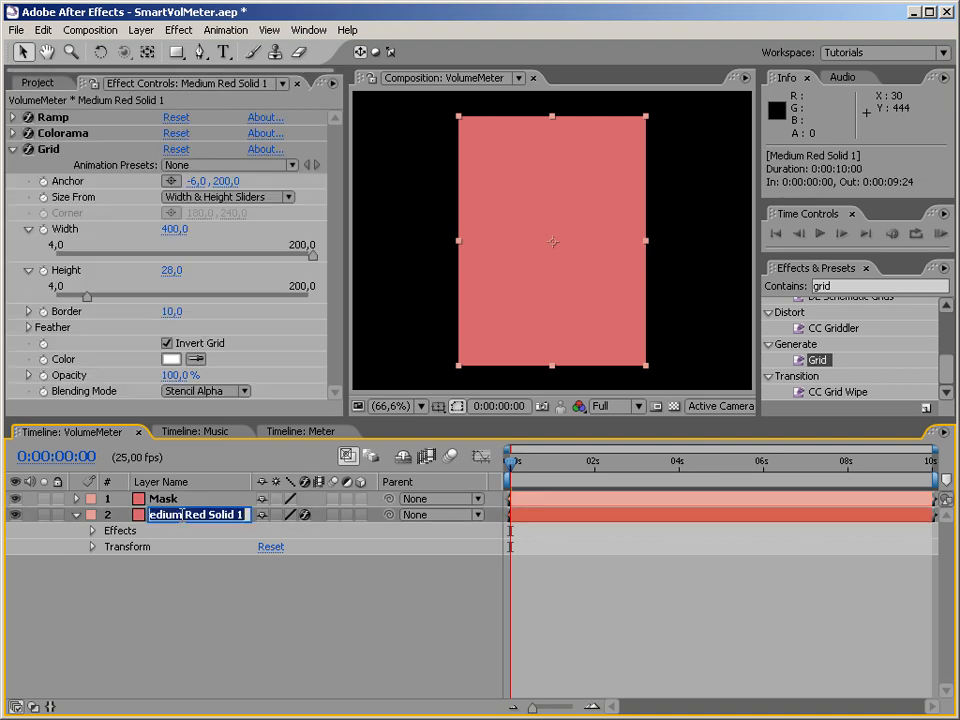
pyautogui.write('Meter')
pyautogui.press('Return')
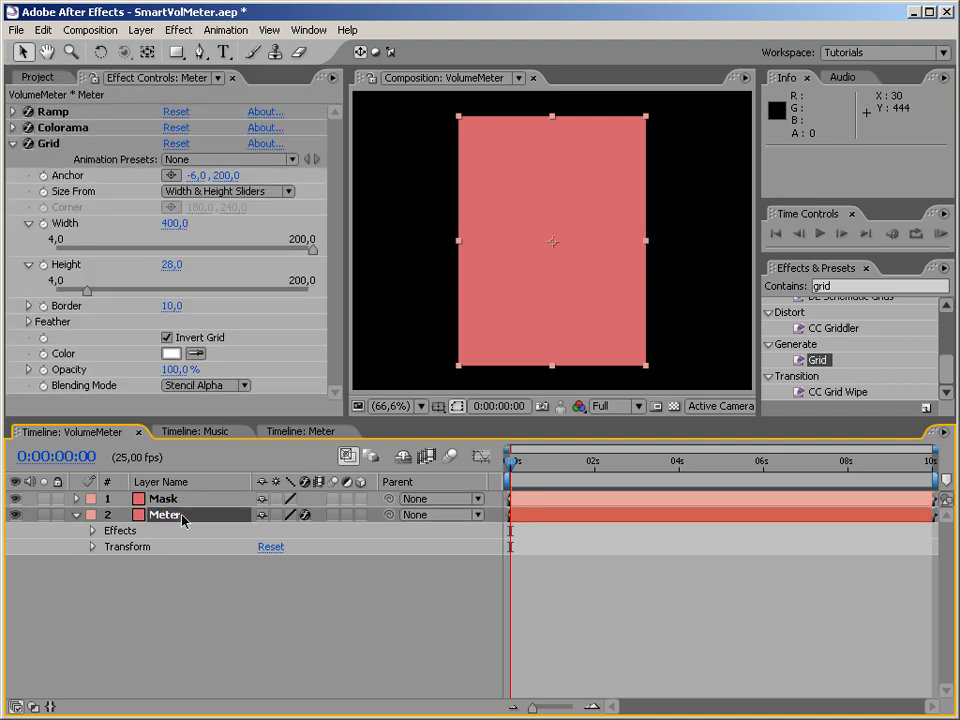
# Show the track matte options for the layers and set the Meter layer to Alpha Matte "Mask".
pyautogui.click(185, 604)
pyautogui.press('F4')
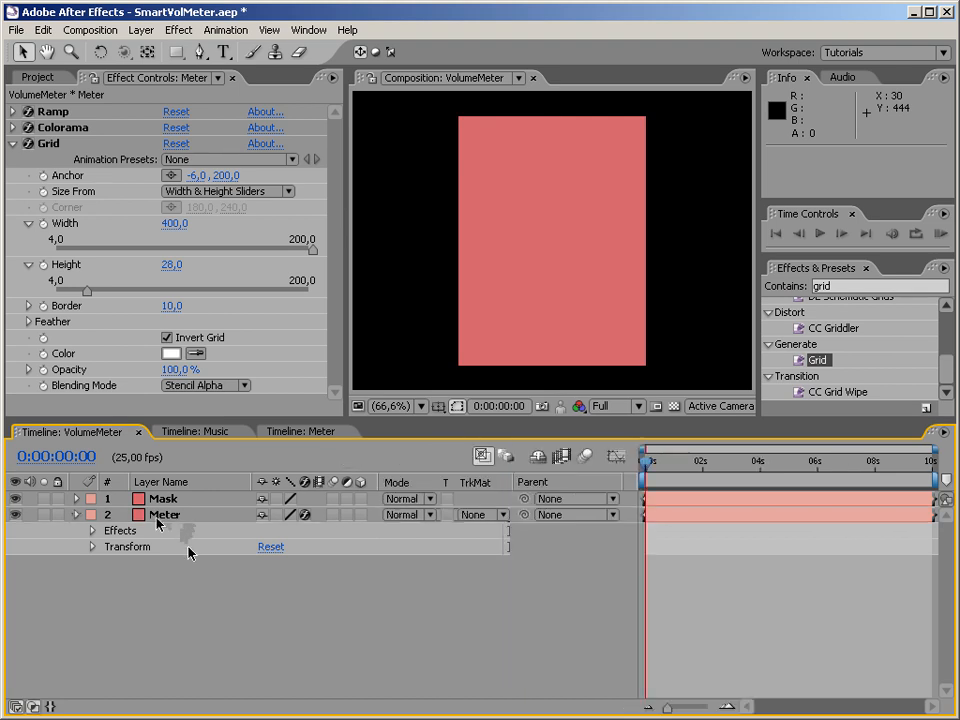
pyautogui.click(173, 517)
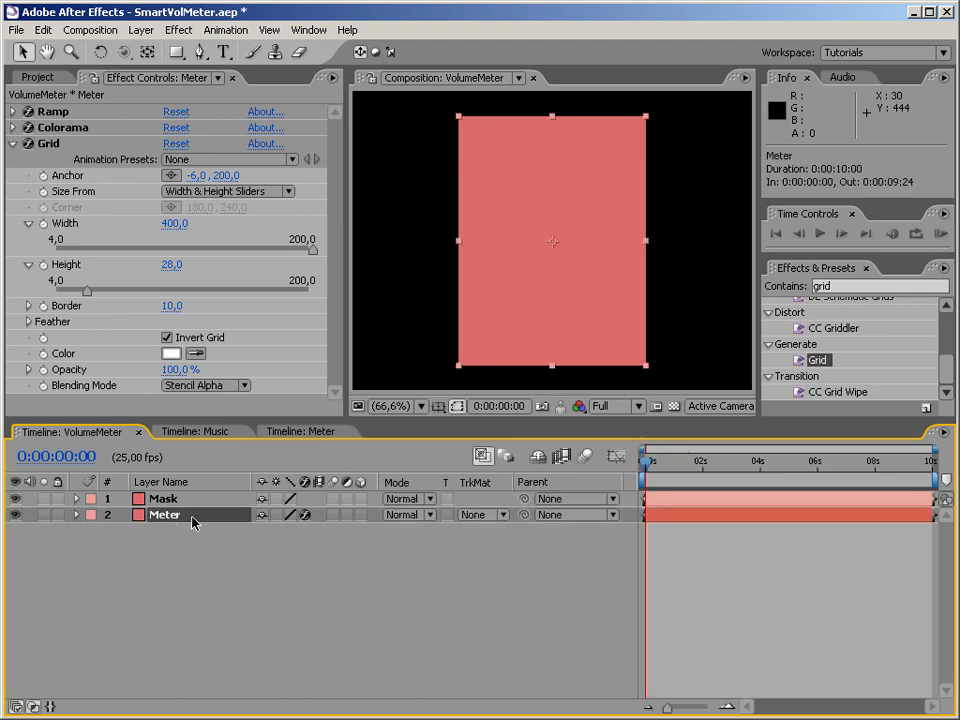
pyautogui.click(165, 499)
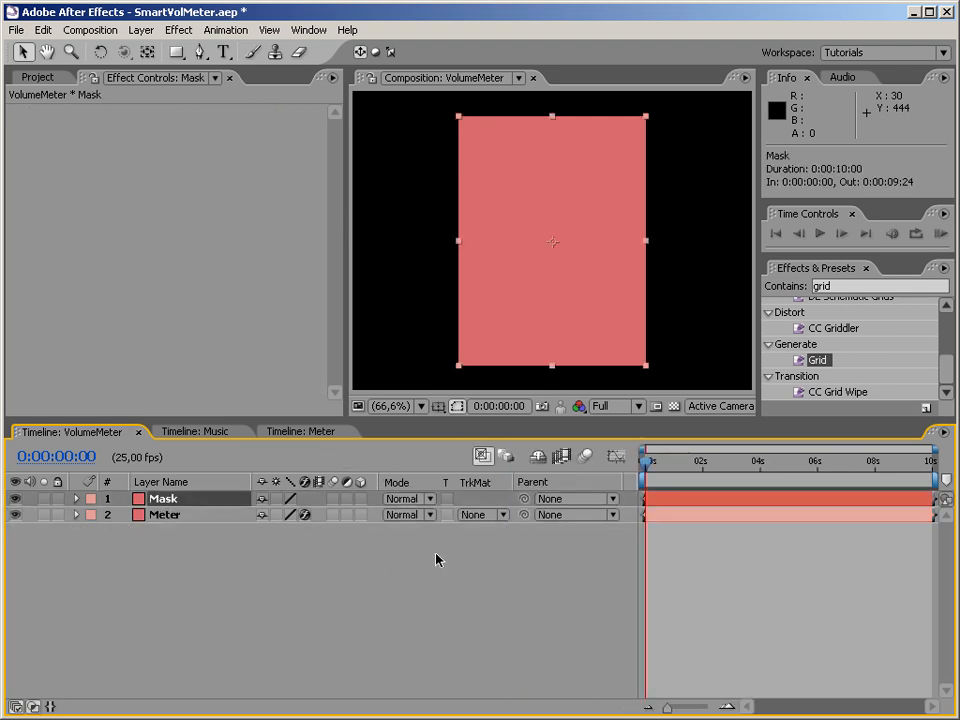
pyautogui.click(505, 516)
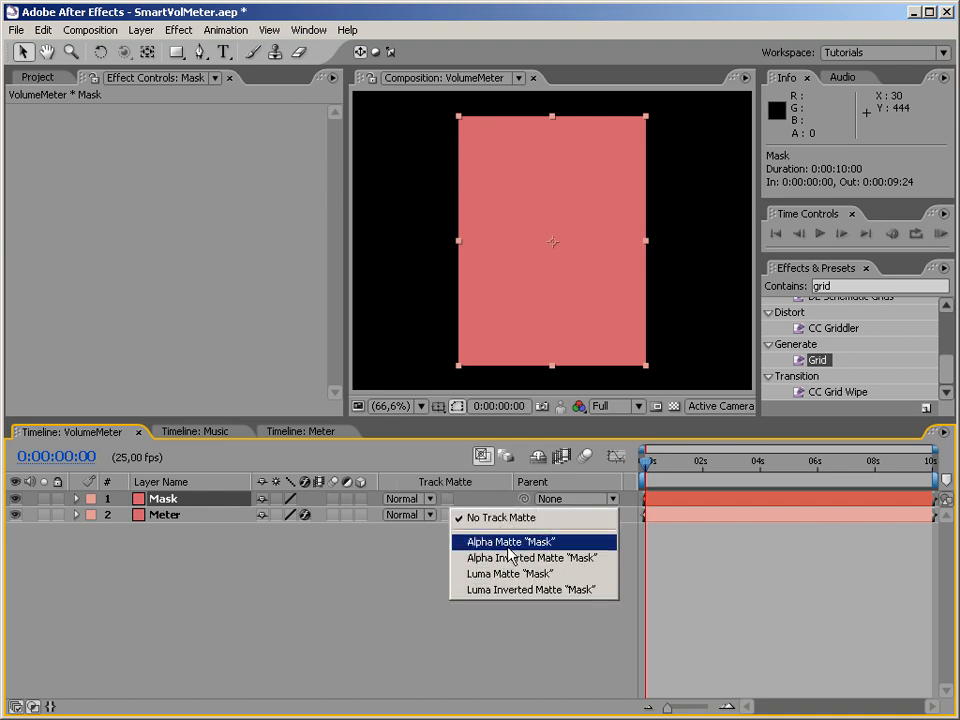
pyautogui.click(509, 546)
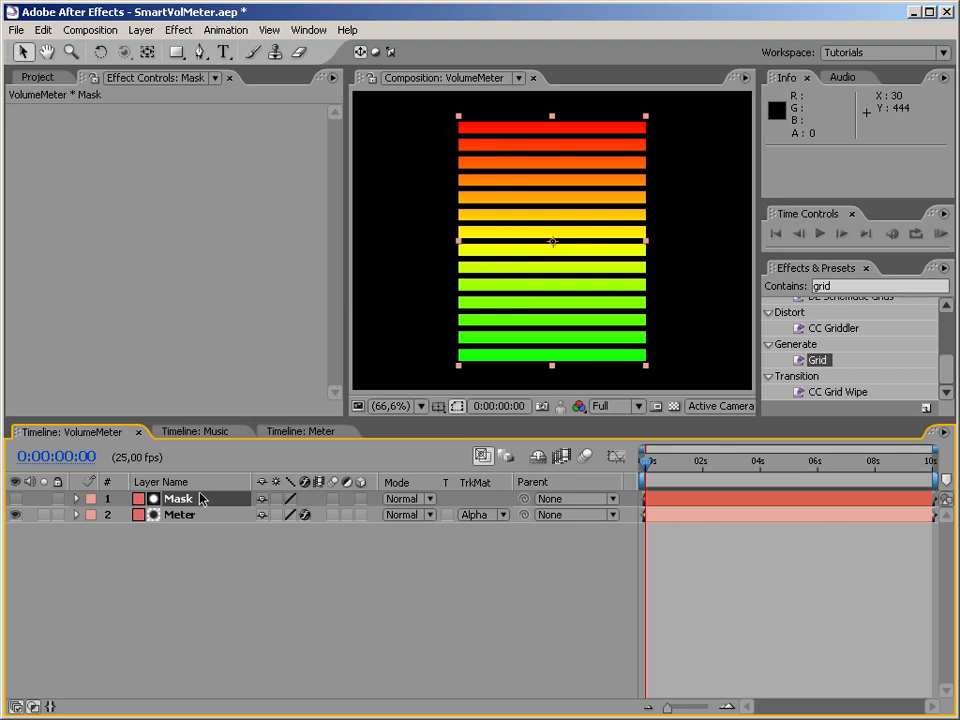
# Try shrinking the Mask layer's scale to 72% as a matte test and restore it to 100%.
pyautogui.click(76, 498)
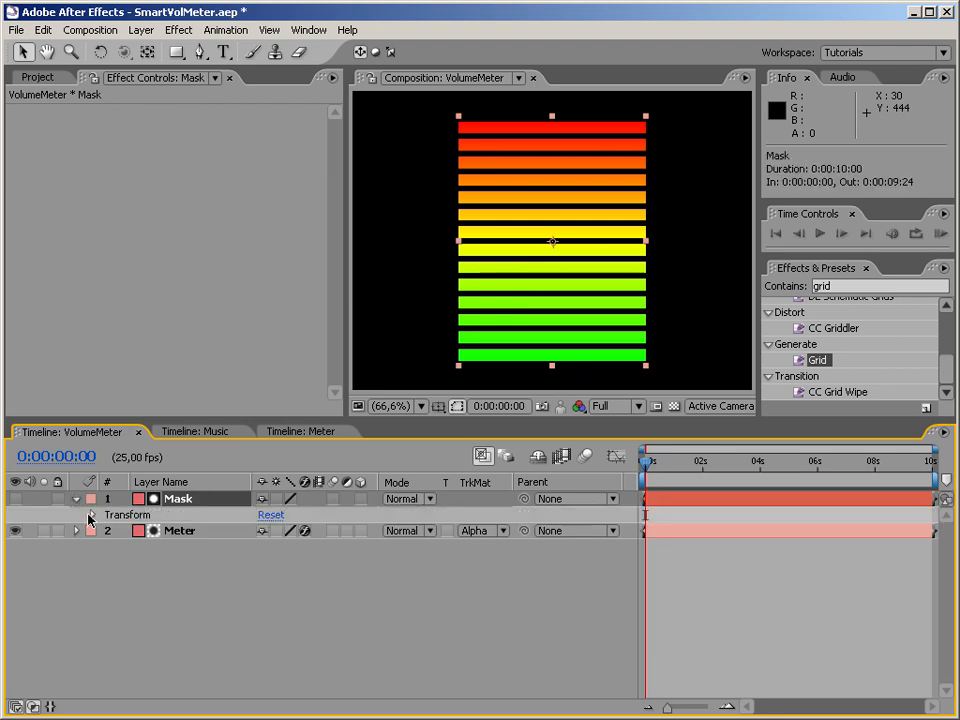
pyautogui.click(92, 515)
pyautogui.moveTo(276, 562)
pyautogui.mouseDown()
pyautogui.moveTo(352, 566)
pyautogui.moveTo(252, 566)
pyautogui.moveTo(291, 567)
pyautogui.mouseUp()
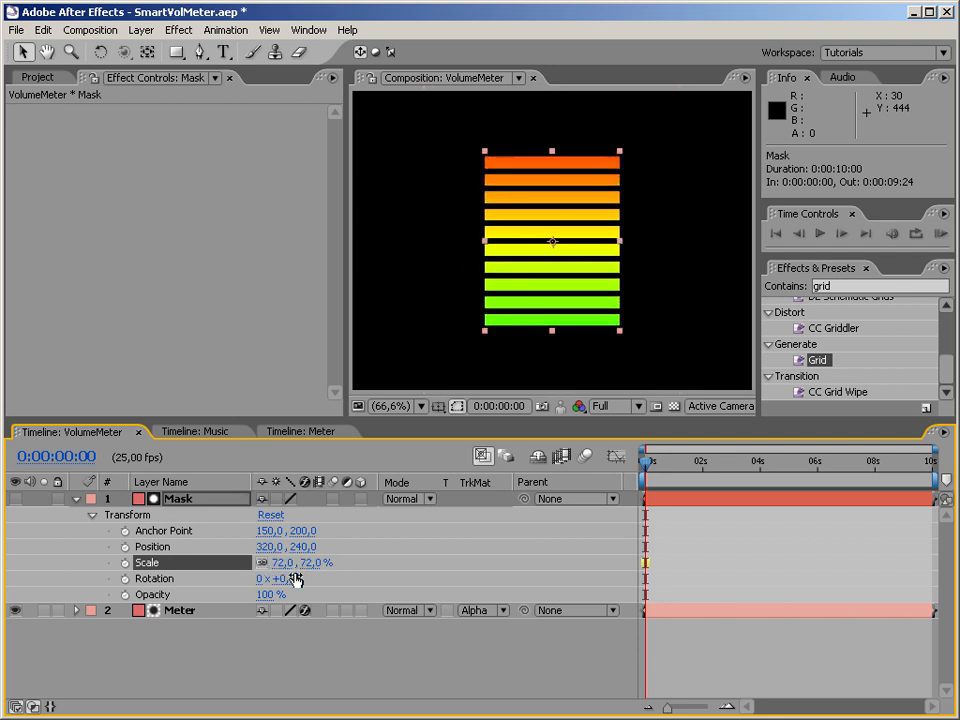
pyautogui.click(311, 565)
pyautogui.write('100')
pyautogui.press('Return')
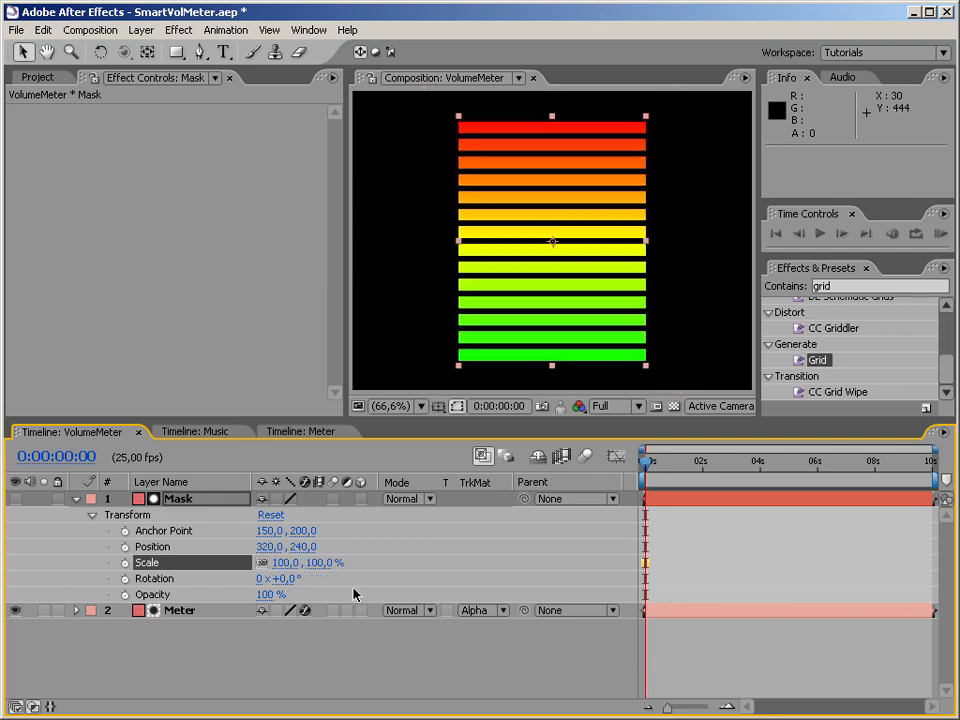
pyautogui.click(321, 637)
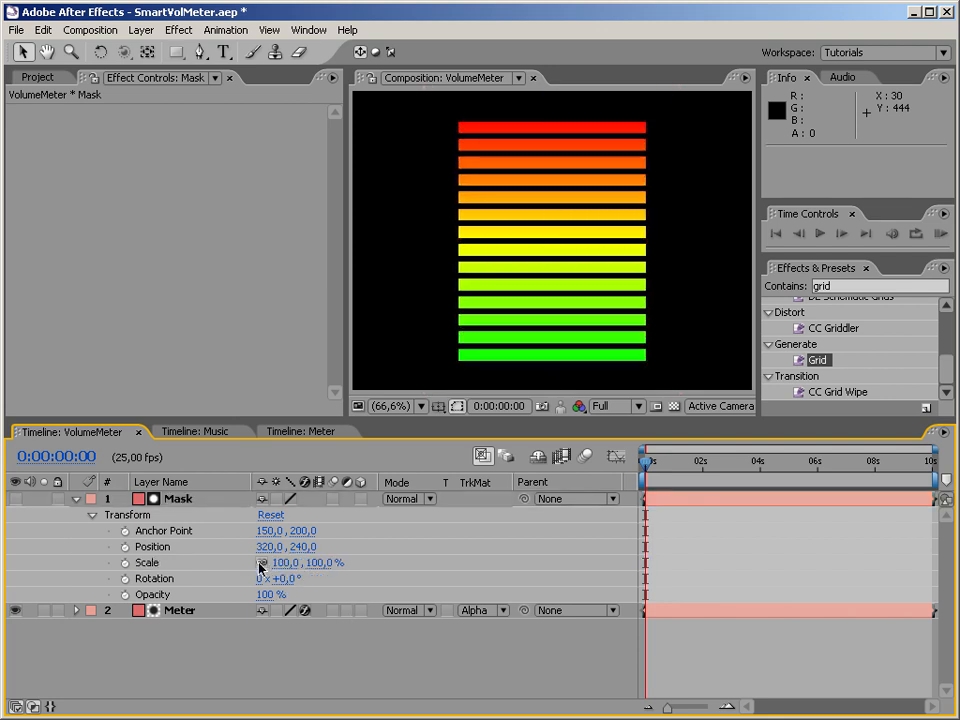
pyautogui.click(76, 499)
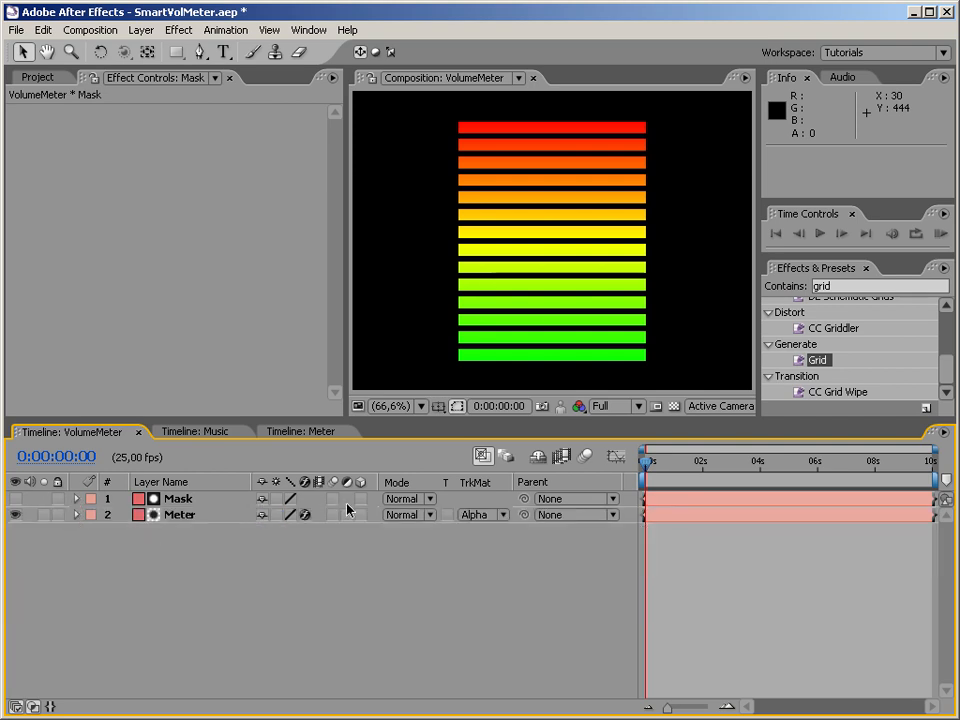
# Examine the finished glowing meter in the Meter composition and return to VolumeMeter.
pyautogui.click(525, 296)
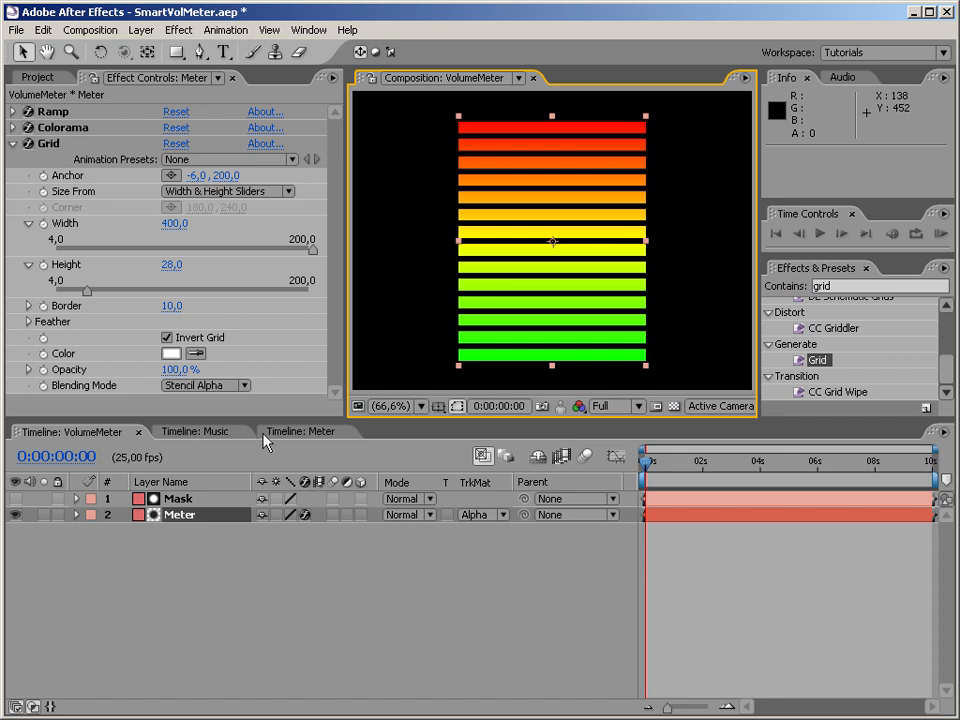
pyautogui.click(296, 431)
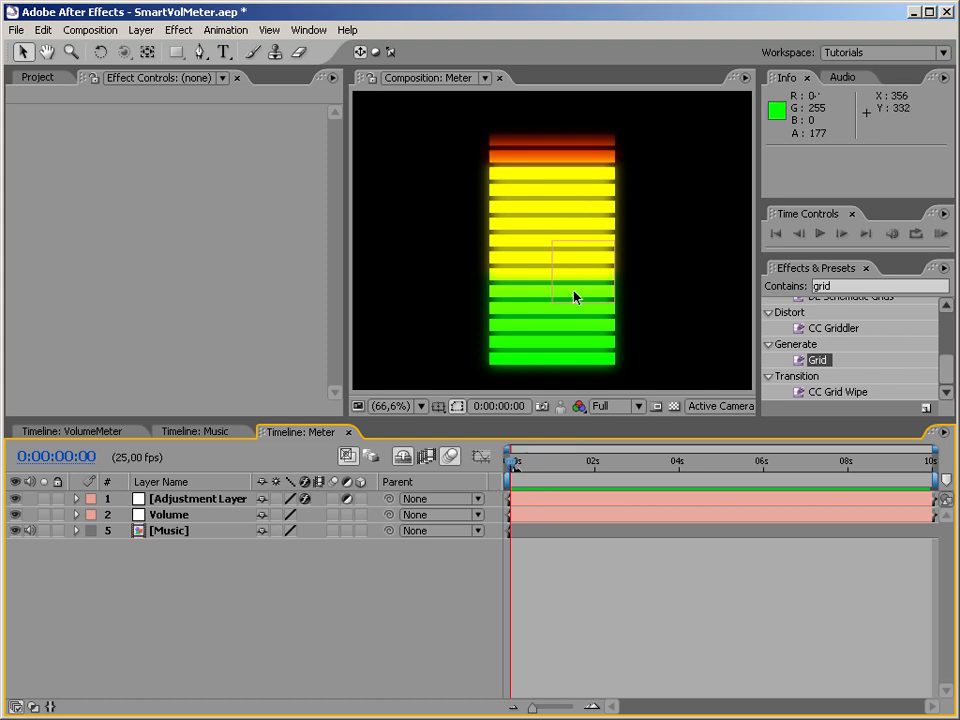
pyautogui.moveTo(516, 472)
pyautogui.mouseDown()
pyautogui.moveTo(585, 467)
pyautogui.moveTo(503, 470)
pyautogui.mouseUp()
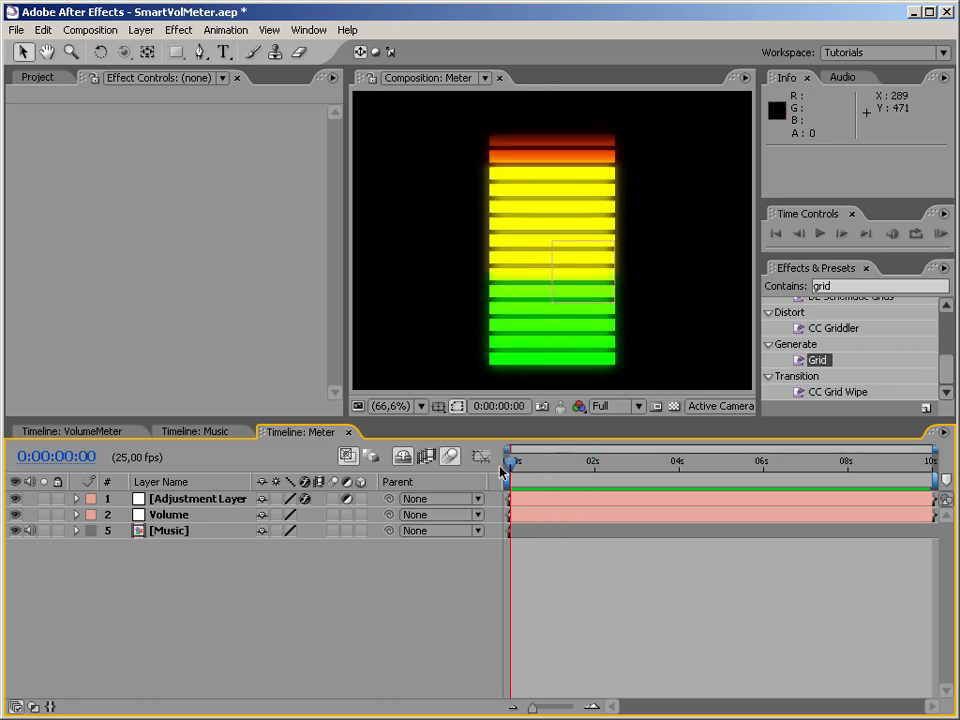
pyautogui.click(183, 432)
pyautogui.click(124, 432)
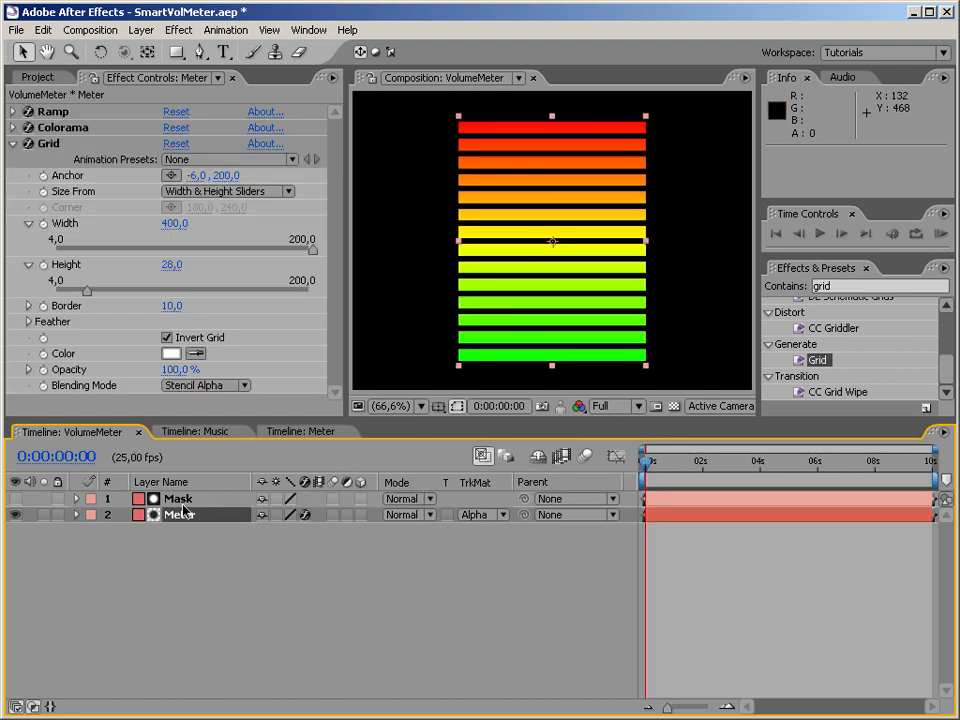
# Hide the Meter layer and make the Mask layer visible in VolumeMeter.
pyautogui.click(180, 500)
pyautogui.click(15, 515)
pyautogui.click(16, 500)
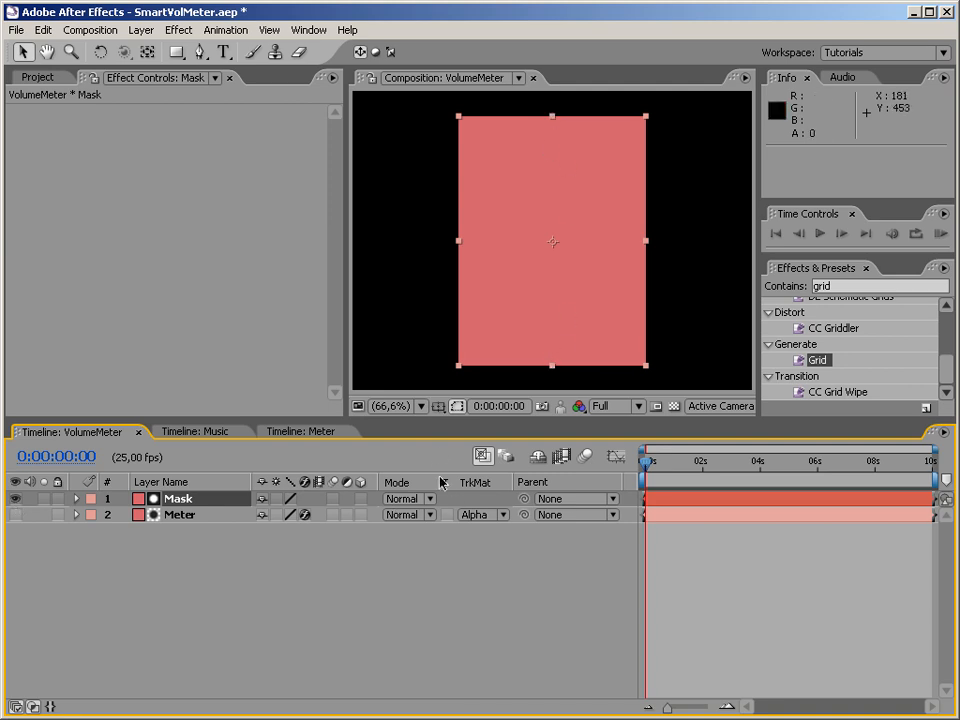
# Try shifting the Mask layer's anchor point to 101, 200 and reset its transform.
pyautogui.click(77, 498)
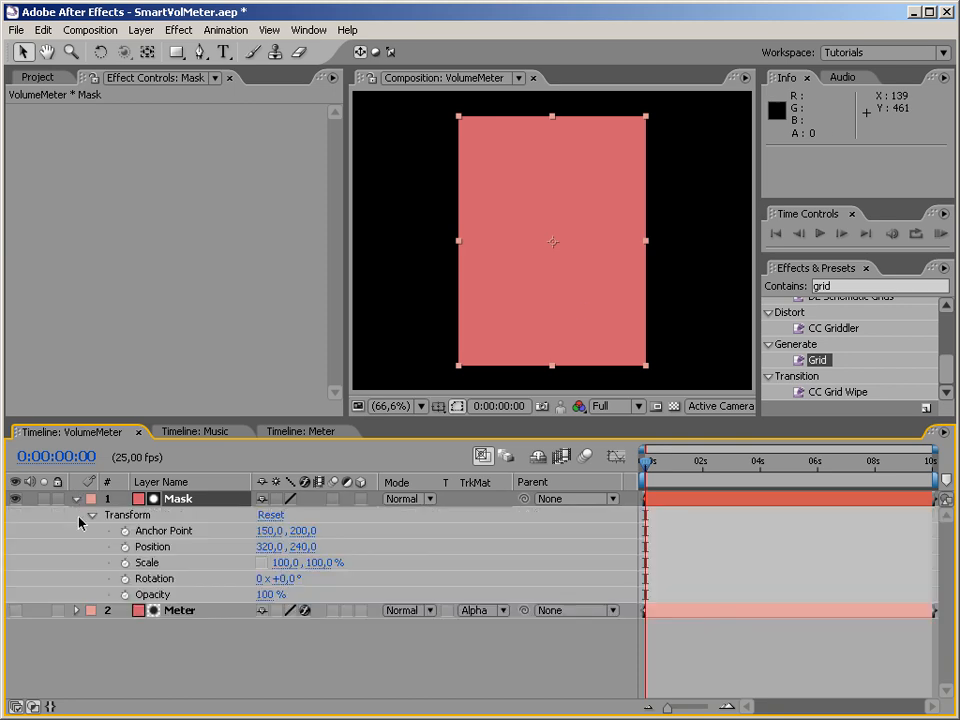
pyautogui.click(168, 535)
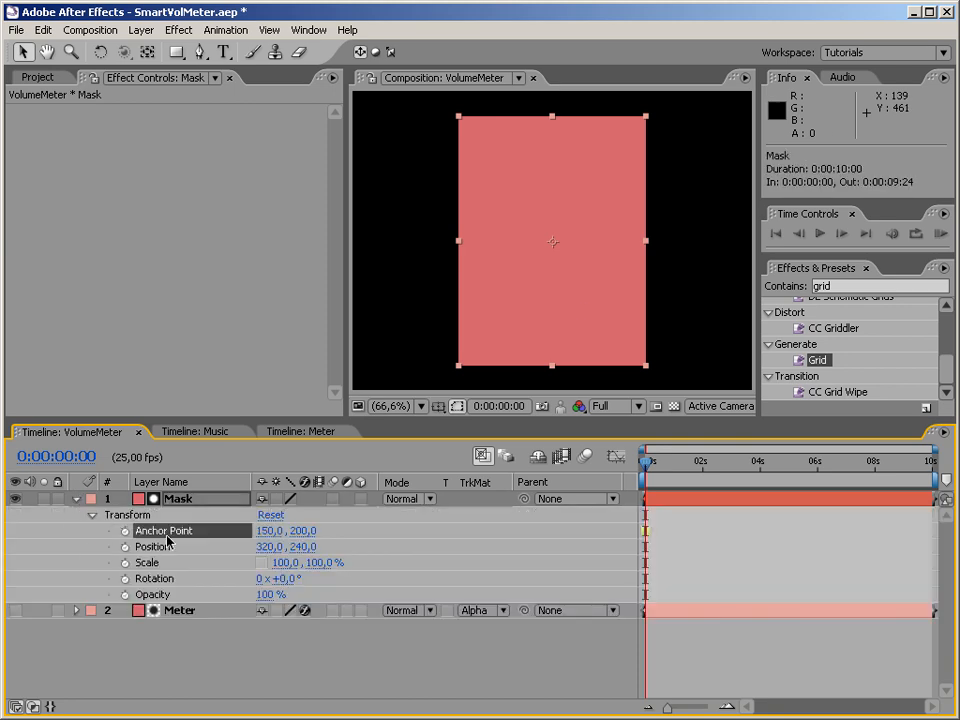
pyautogui.moveTo(276, 538); pyautogui.dragTo(244, 551)
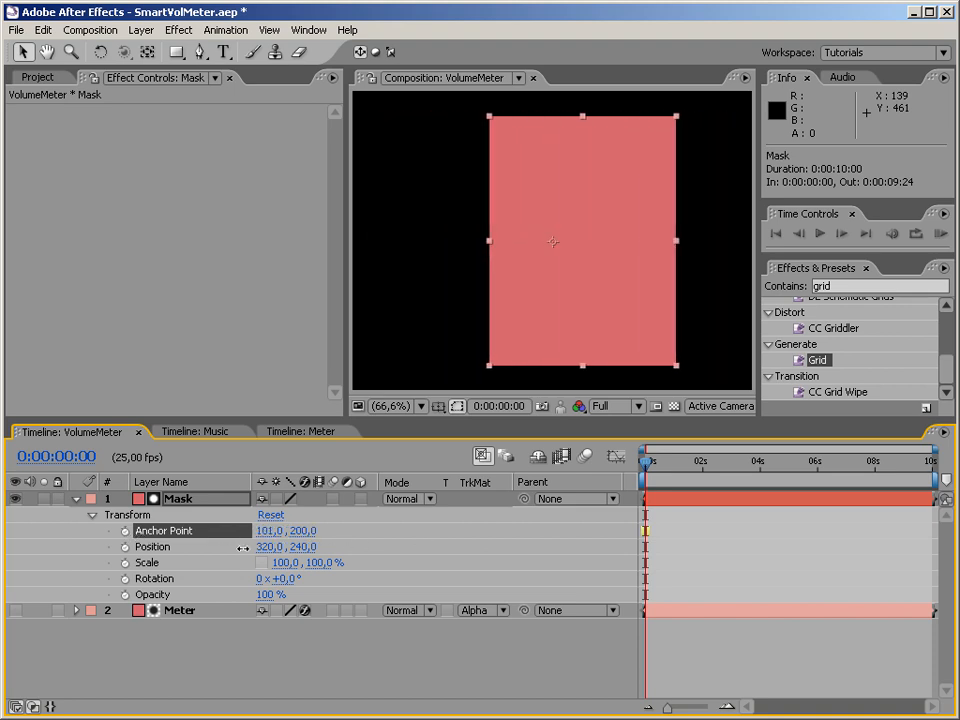
pyautogui.click(272, 515)
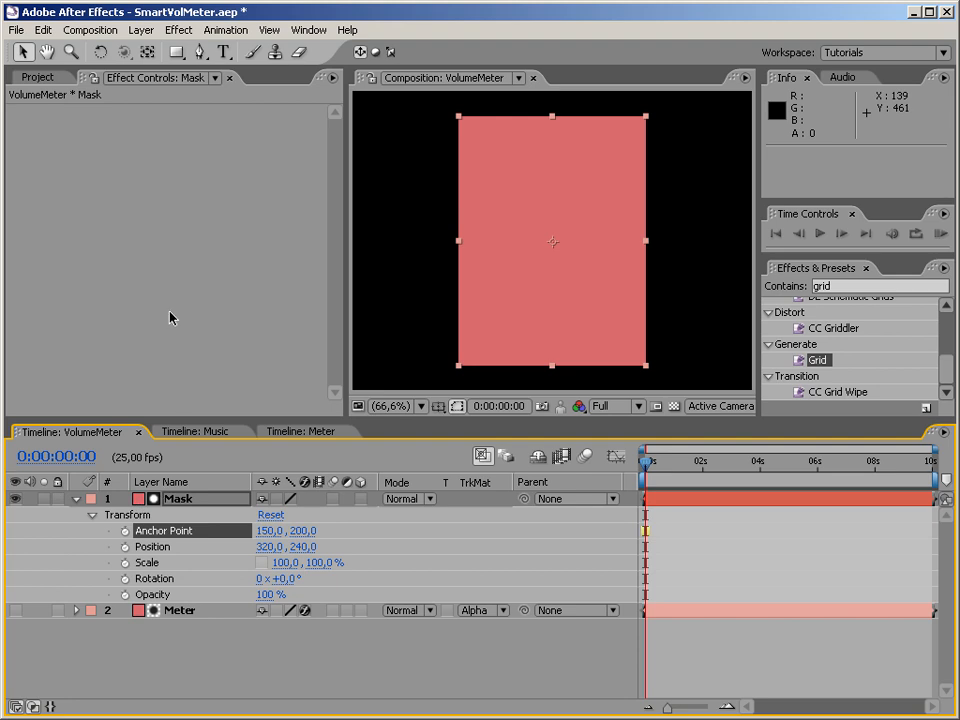
# Activate the Pan Behind tool for moving the Mask layer's anchor point.
pyautogui.click(147, 54)
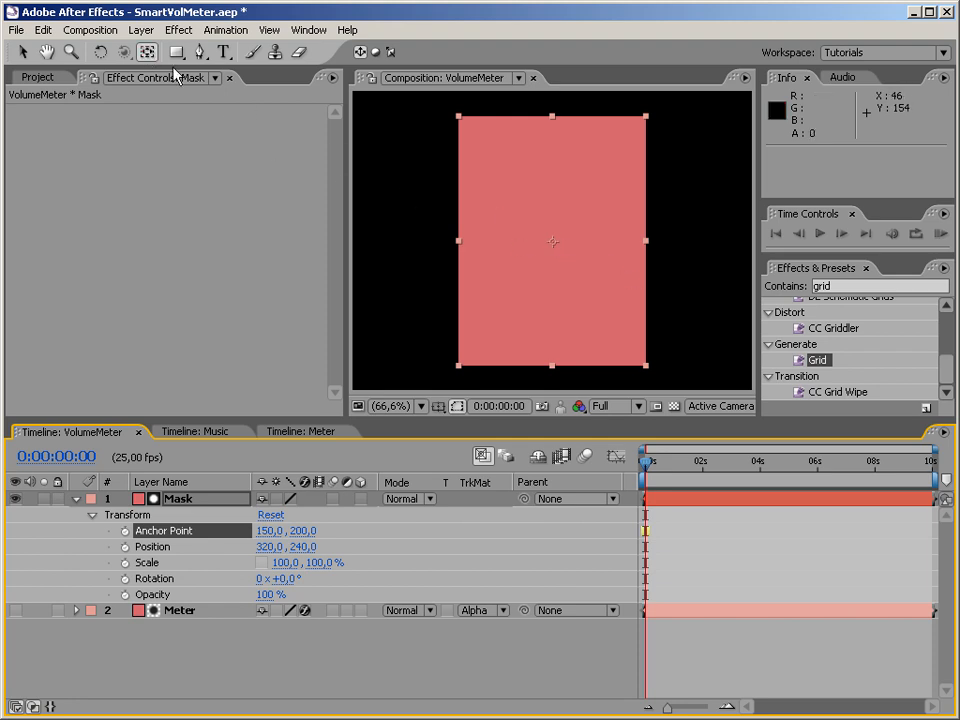
# Move the Mask layer's anchor point straight down to about 150, 398.3, at the middle of its bottom edge.
pyautogui.moveTo(554, 242); pyautogui.dragTo(579, 295)
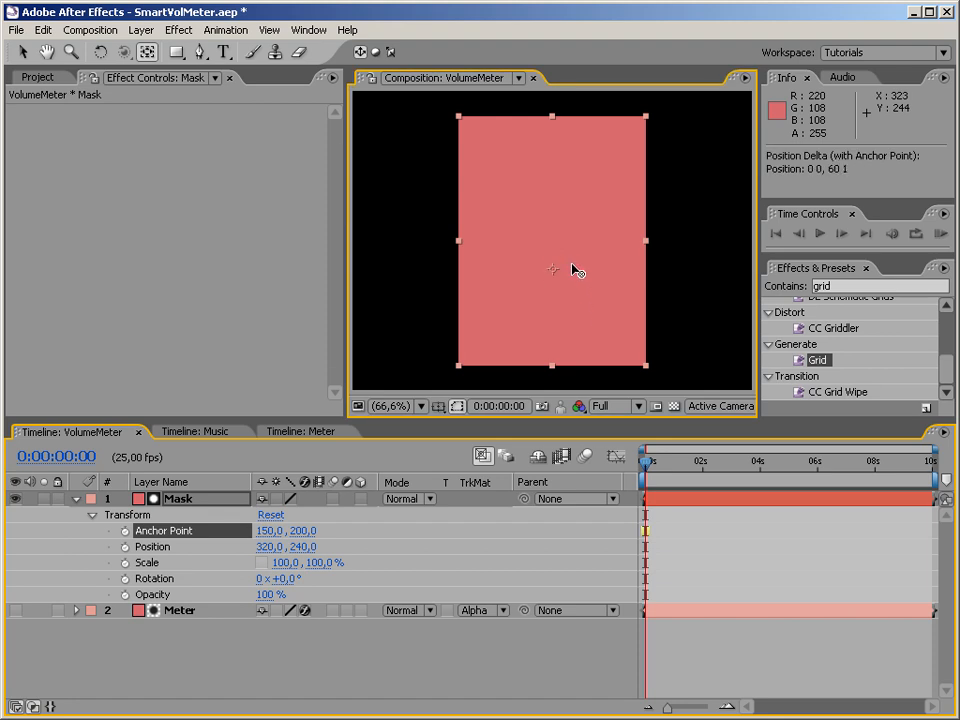
pyautogui.moveTo(557, 197); pyautogui.dragTo(554, 370)
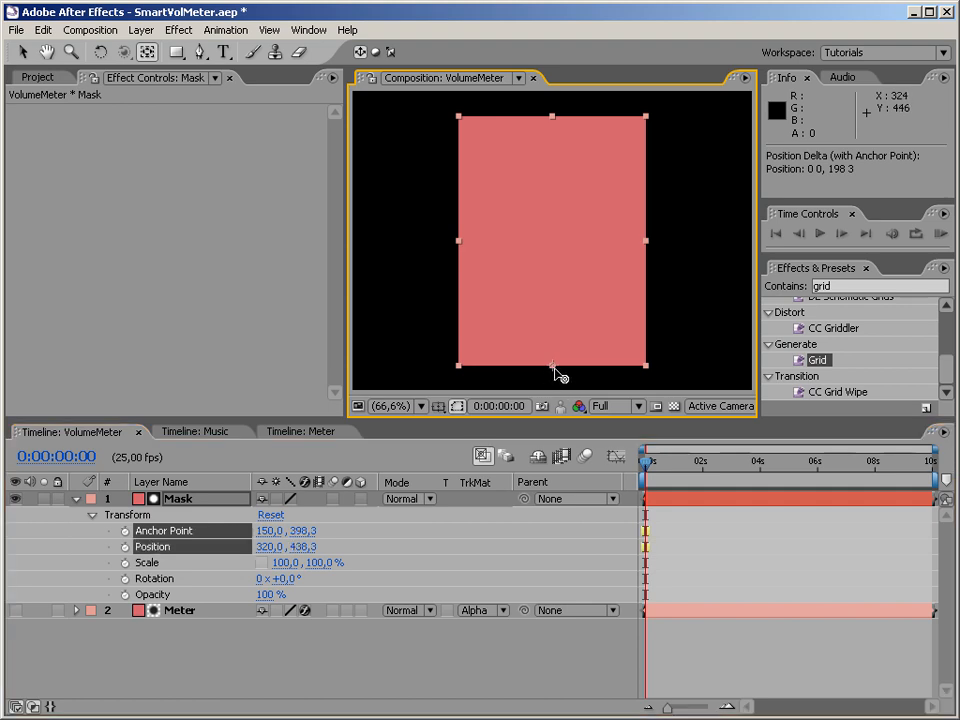
pyautogui.click(242, 658)
# Try scaling the Mask layer about its new anchor point and restore its scale to 100%.
pyautogui.moveTo(323, 573); pyautogui.dragTo(284, 563)
pyautogui.click(304, 563)
pyautogui.write('100')
pyautogui.press('Return')
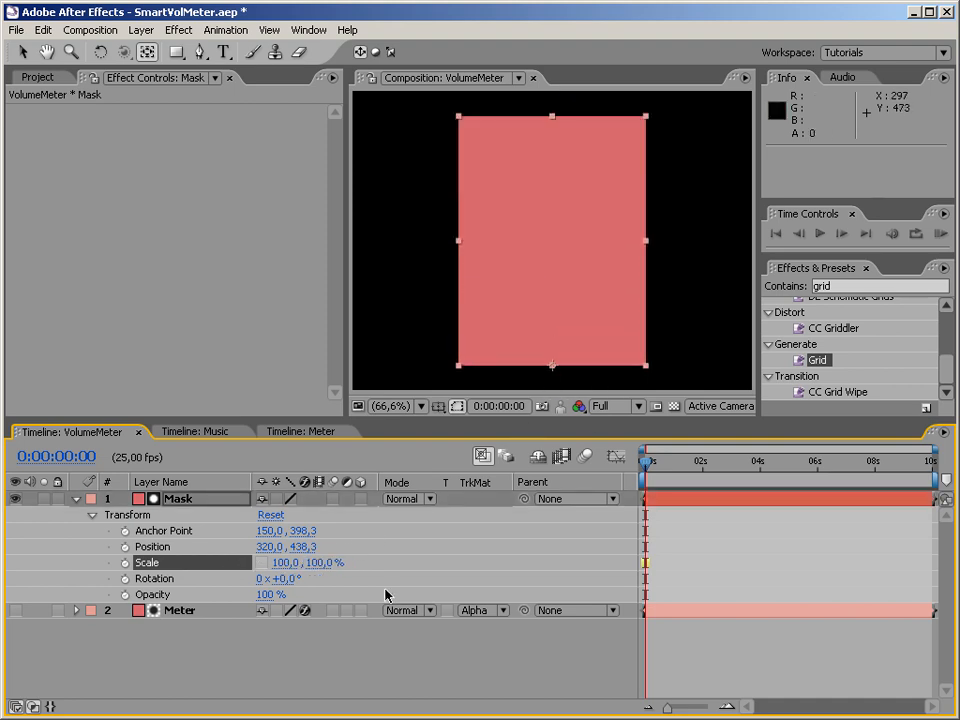
# Hide the Mask layer and make the Meter layer visible again in VolumeMeter.
pyautogui.click(336, 671)
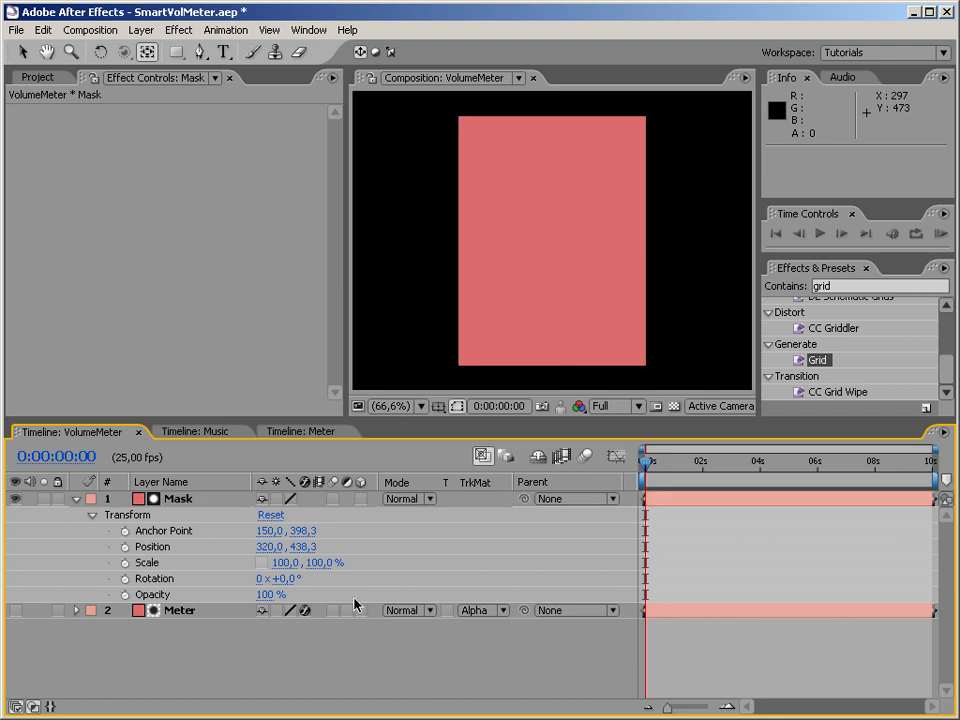
pyautogui.click(15, 498)
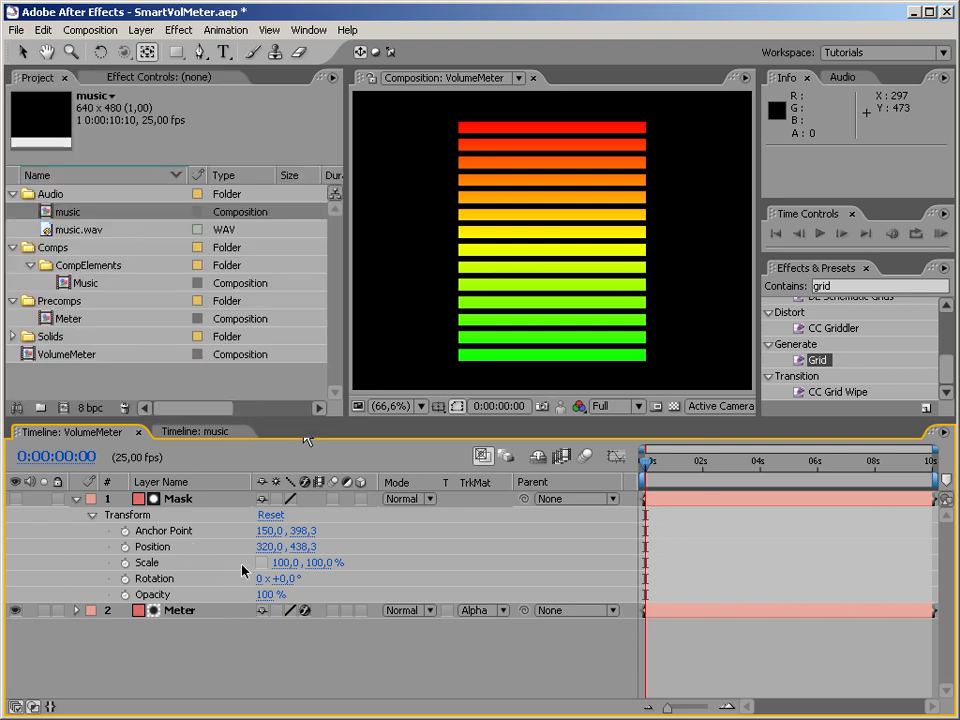
pyautogui.click(148, 562)
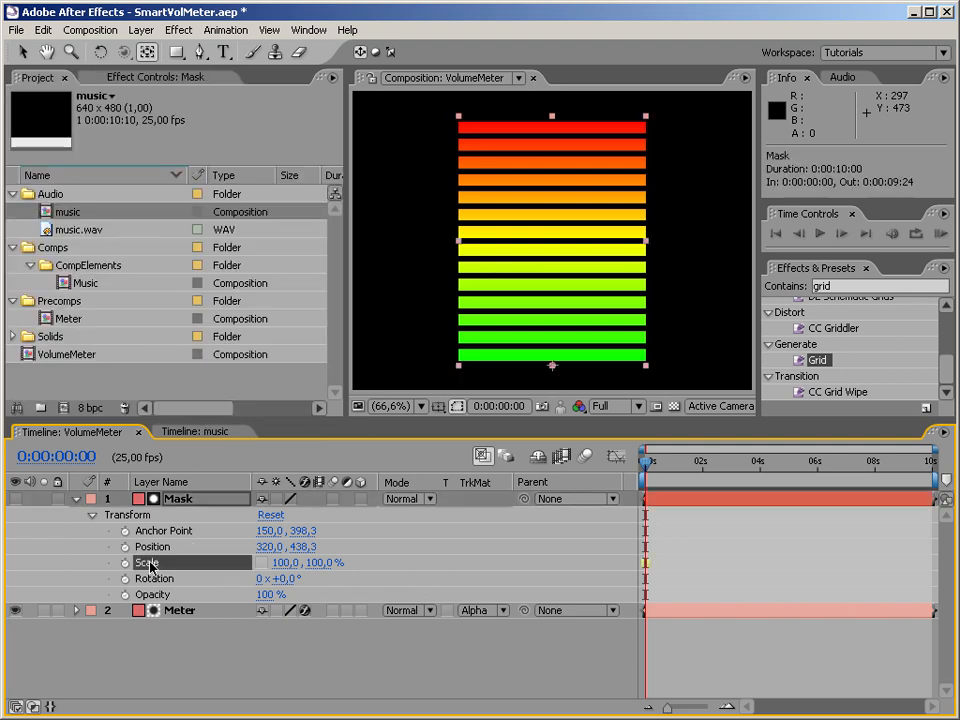
pyautogui.click(126, 563)
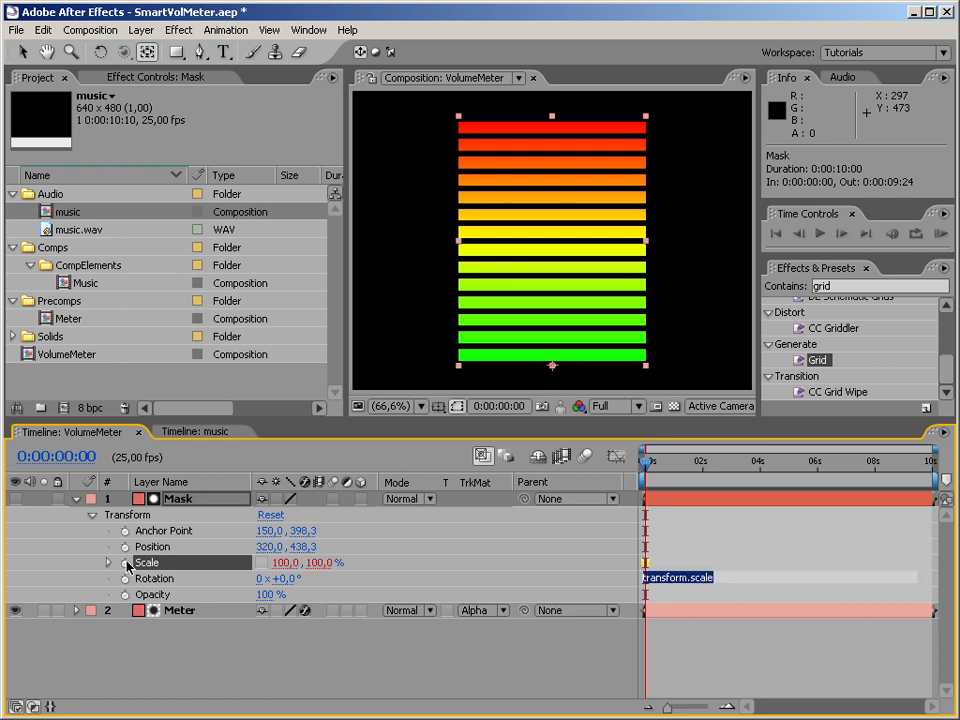
pyautogui.keyDown('alt'); pyautogui.click(126, 563); pyautogui.keyUp('alt')
pyautogui.moveTo(312, 578)
pyautogui.mouseDown()
pyautogui.moveTo(405, 557)
pyautogui.moveTo(171, 499)
pyautogui.moveTo(300, 578)
pyautogui.moveTo(212, 518)
pyautogui.moveTo(403, 571)
pyautogui.moveTo(216, 489)
pyautogui.moveTo(455, 591)
pyautogui.moveTo(470, 578)
pyautogui.moveTo(336, 482)
pyautogui.moveTo(336, 606)
pyautogui.moveTo(315, 588)
pyautogui.mouseUp()
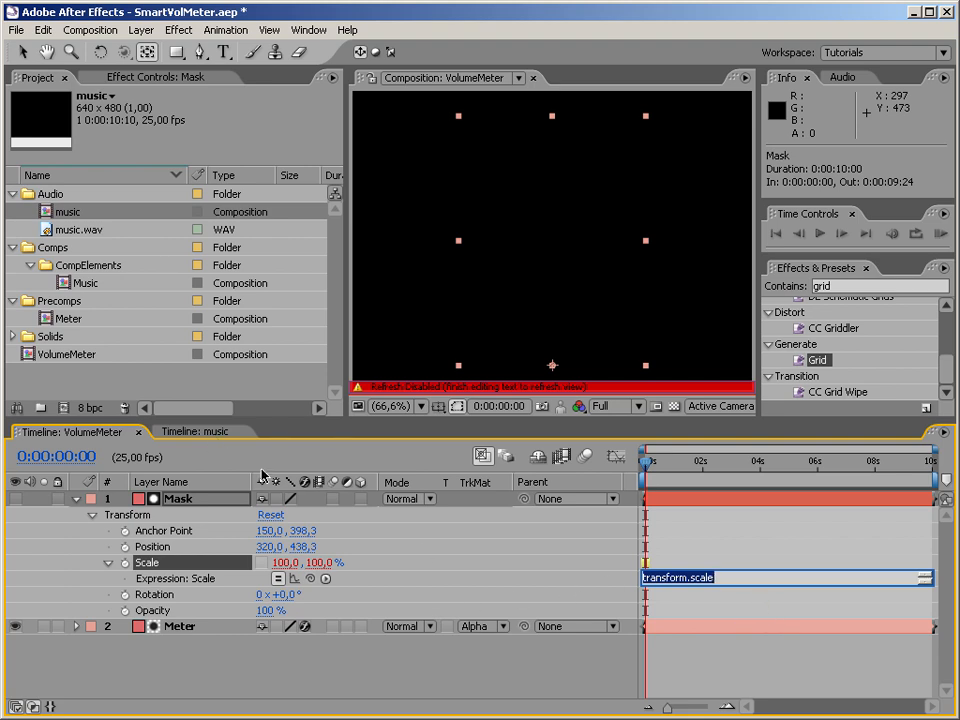
pyautogui.keyDown('alt'); pyautogui.click(124, 562); pyautogui.keyUp('alt')
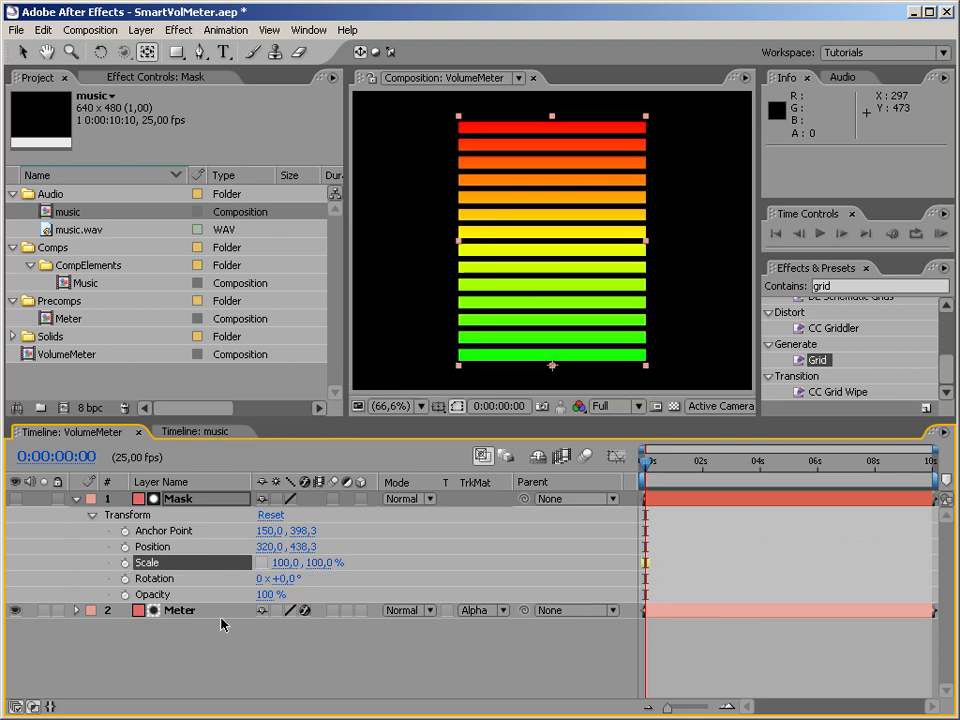
# Place the music composition's timeline side by side with the VolumeMeter timeline.
pyautogui.click(223, 433)
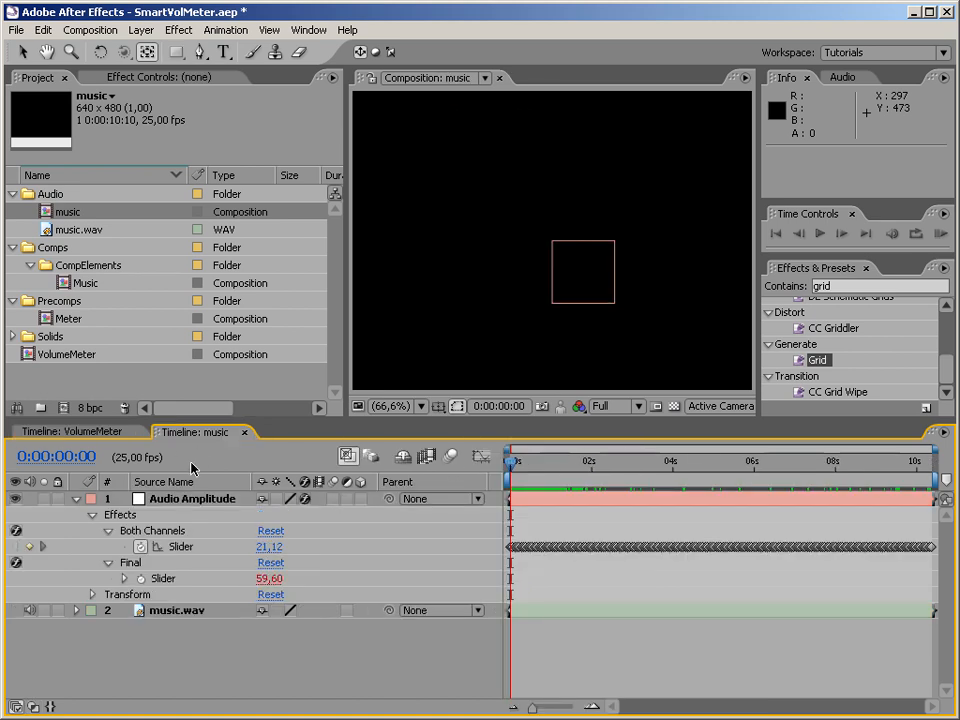
pyautogui.click(101, 432)
pyautogui.click(196, 434)
pyautogui.click(81, 432)
pyautogui.click(160, 434)
pyautogui.hotkey('ctrl', 'w')
pyautogui.moveTo(930, 524); pyautogui.dragTo(932, 526)
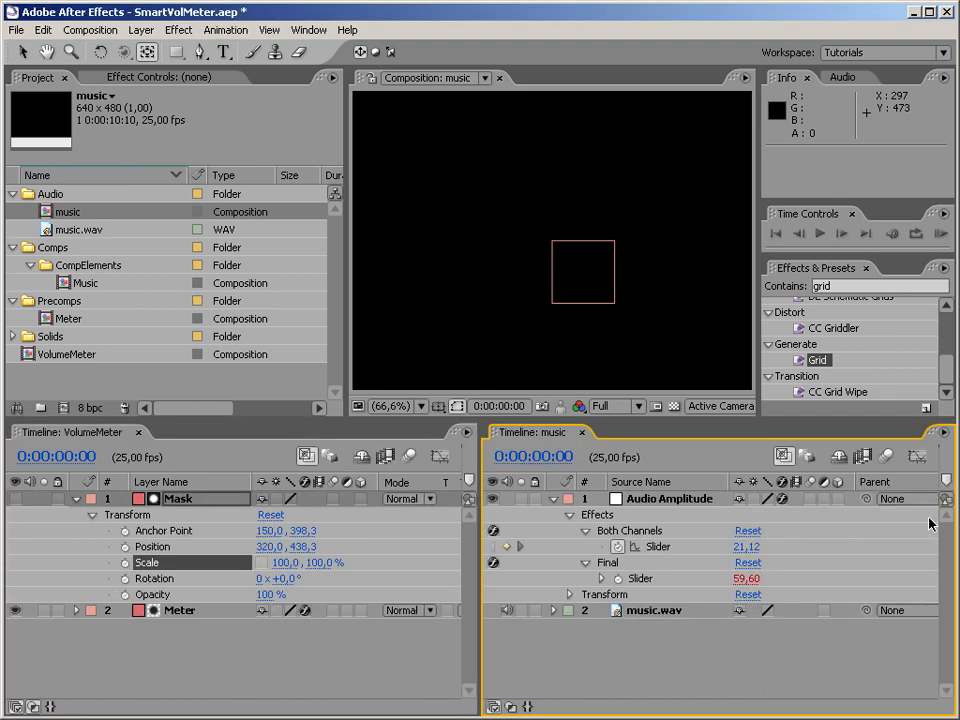
pyautogui.click(243, 452)
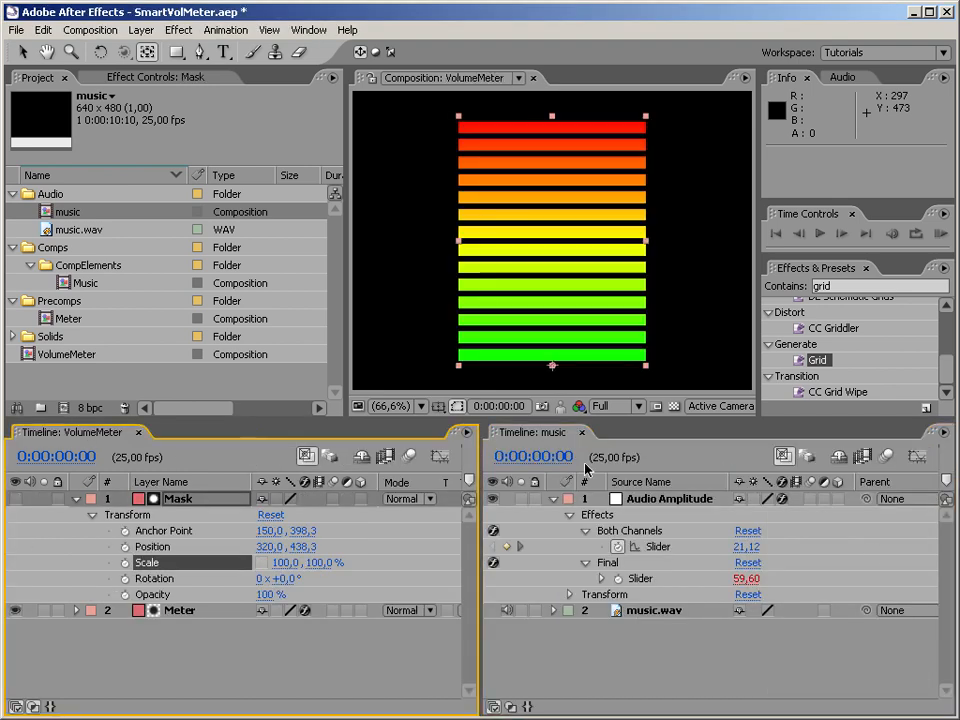
pyautogui.click(632, 450)
# Link the Mask layer's Scale by expression to the Final slider of Audio Amplitude in music, and close the music timeline.
pyautogui.click(193, 465)
pyautogui.keyDown('alt'); pyautogui.click(126, 563); pyautogui.keyUp('alt')
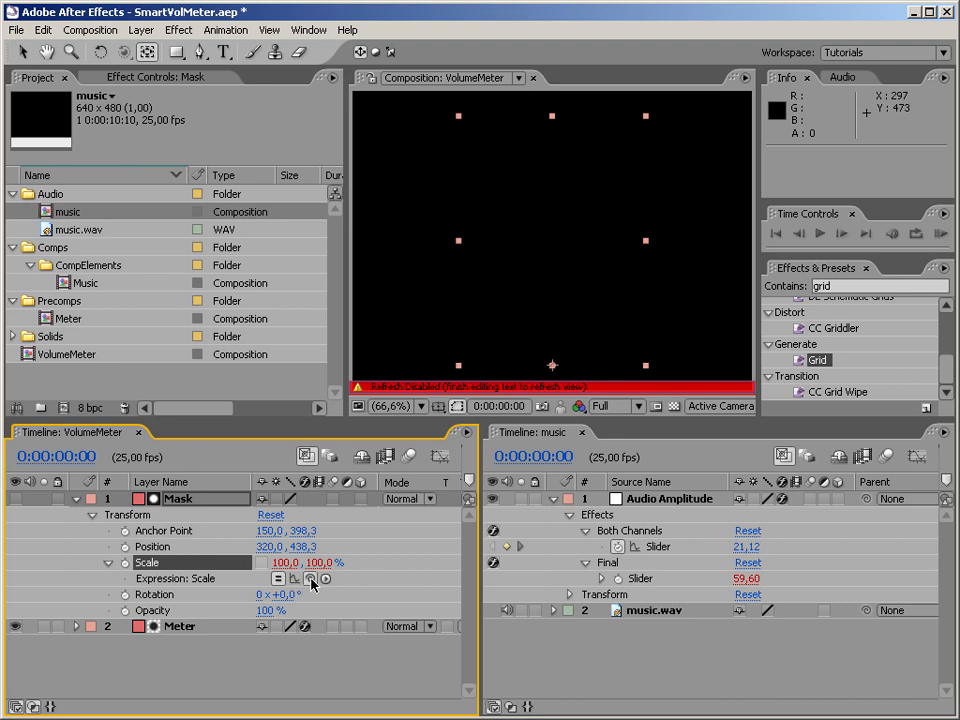
pyautogui.moveTo(311, 579); pyautogui.dragTo(657, 583)
pyautogui.press('KP_Enter')
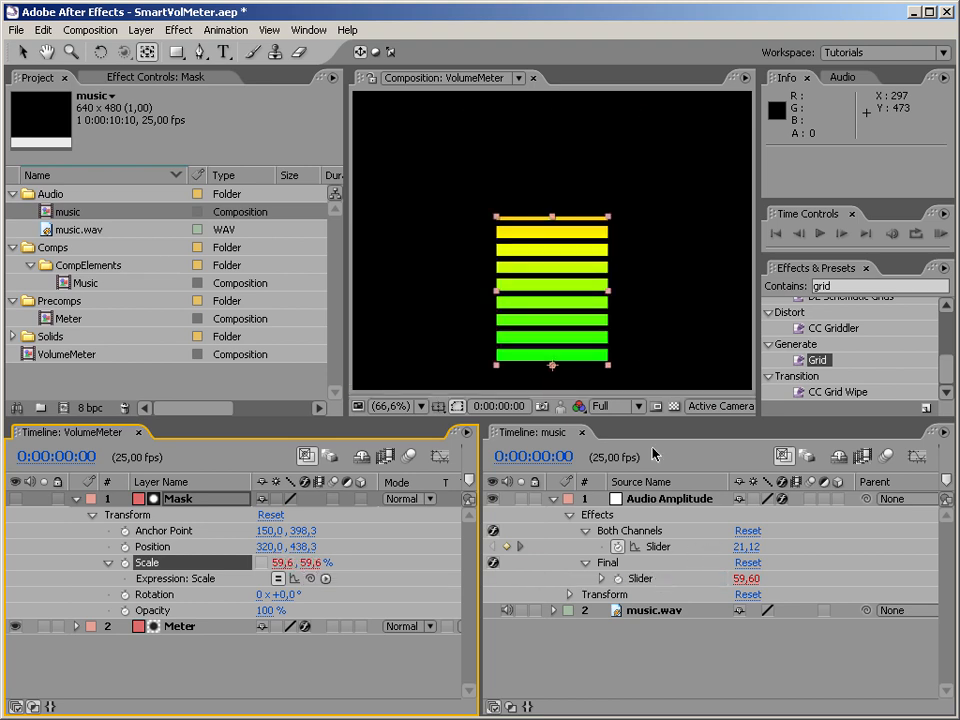
pyautogui.click(585, 432)
# Open the Mask layer's Scale expression and extend its field to include the closing line [temp, temp].
pyautogui.click(831, 582)
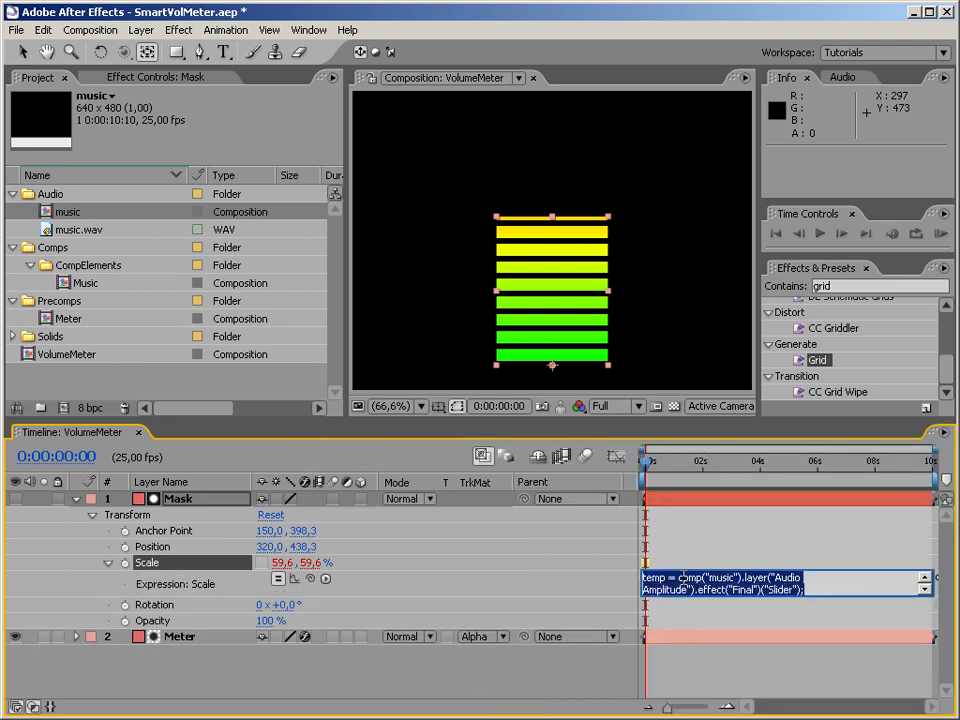
pyautogui.click(845, 583)
pyautogui.click(843, 597)
pyautogui.press('Return')
pyautogui.write('[temp, temp]')
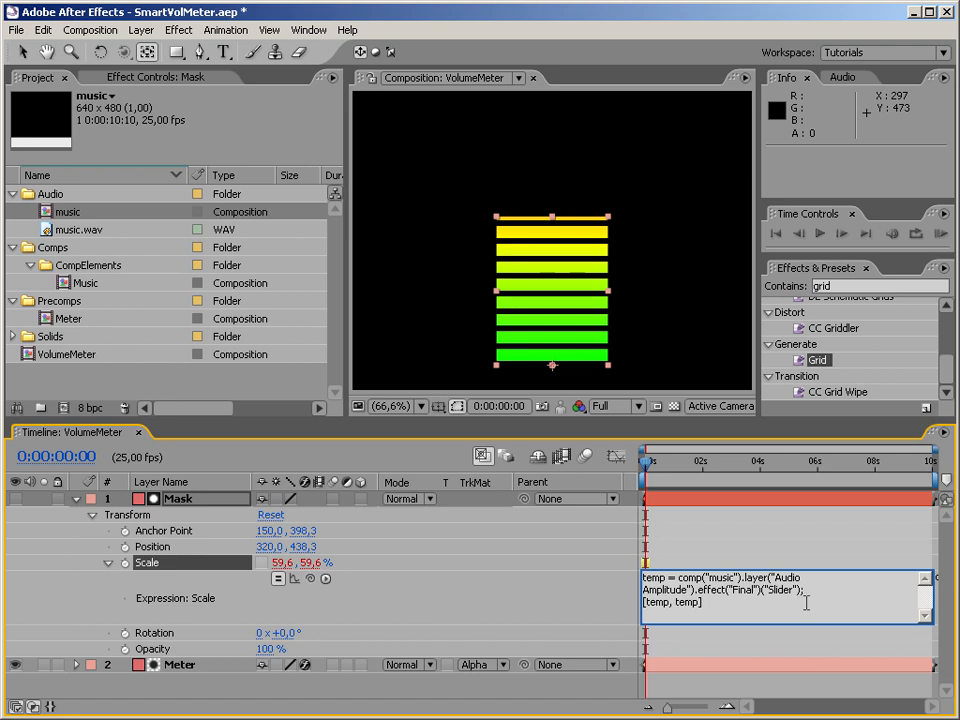
pyautogui.moveTo(648, 470)
pyautogui.mouseDown()
pyautogui.moveTo(756, 471)
pyautogui.moveTo(645, 471)
pyautogui.mouseUp()
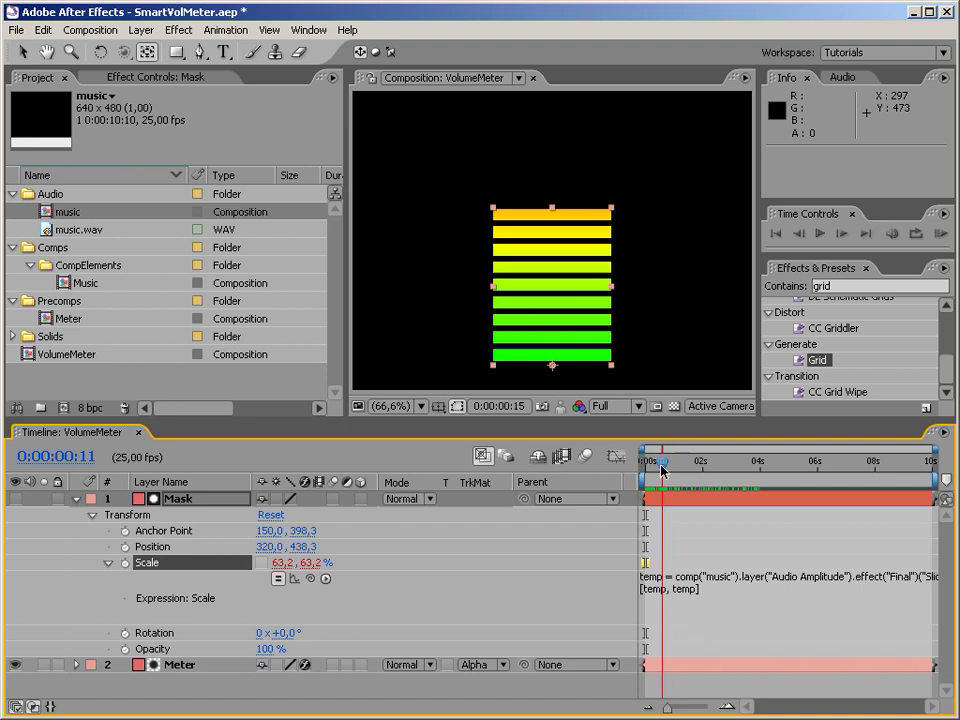
# Examine how the Scale expression defines the temp variable and uses it in the two-value array.
pyautogui.click(706, 602)
pyautogui.click(707, 602)
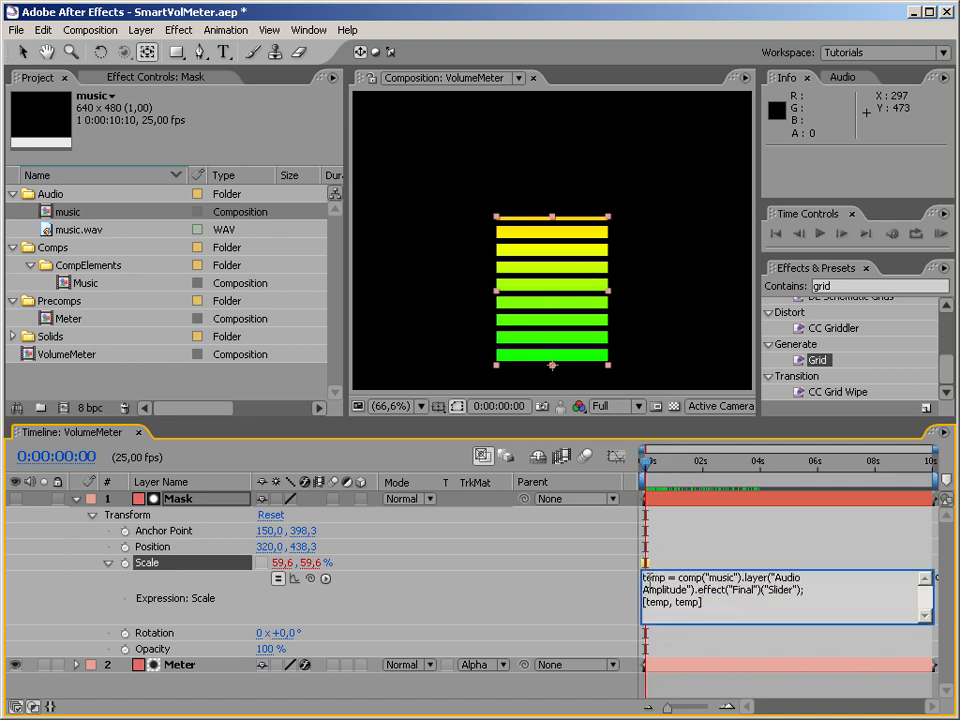
pyautogui.moveTo(666, 578); pyautogui.dragTo(638, 580)
pyautogui.click(707, 599)
pyautogui.doubleClick(659, 577)
pyautogui.tripleClick(654, 602)
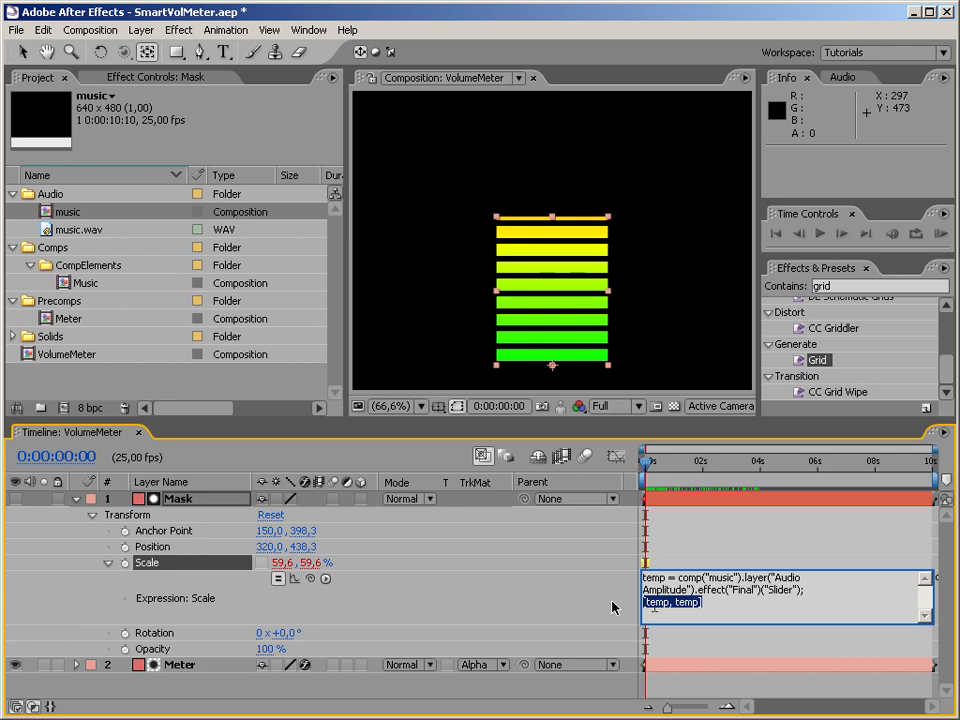
pyautogui.click(649, 602)
pyautogui.moveTo(649, 602); pyautogui.dragTo(701, 602)
pyautogui.click(709, 605)
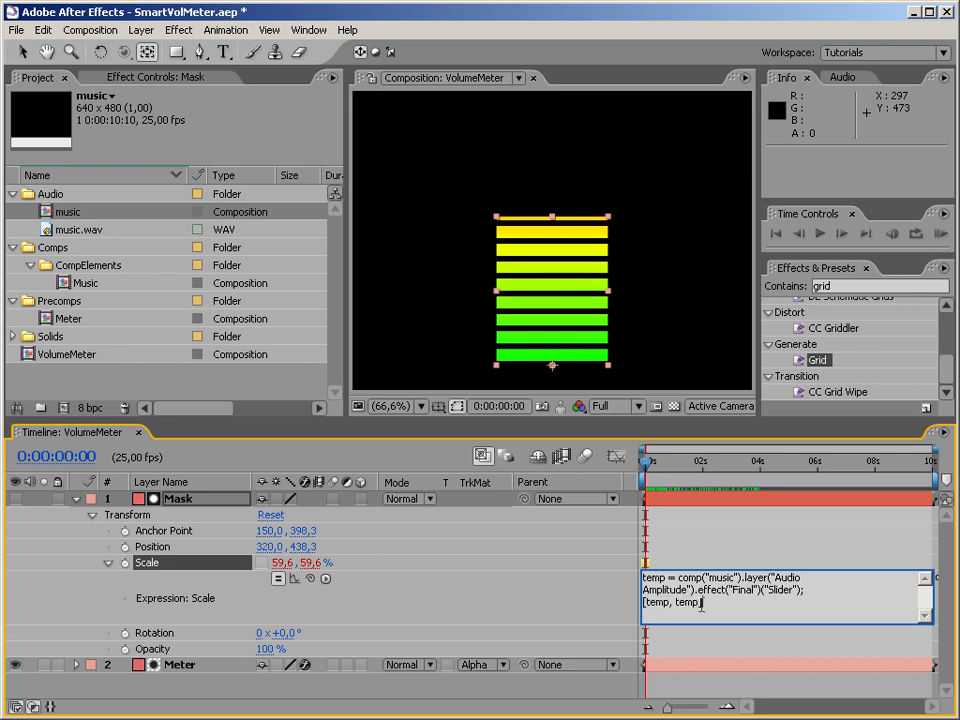
# Replace the first temp in the Scale expression's array with transform.scale[0], linked to the Mask layer's horizontal scale.
pyautogui.moveTo(668, 603); pyautogui.dragTo(653, 604)
pyautogui.moveTo(312, 585); pyautogui.dragTo(283, 567)
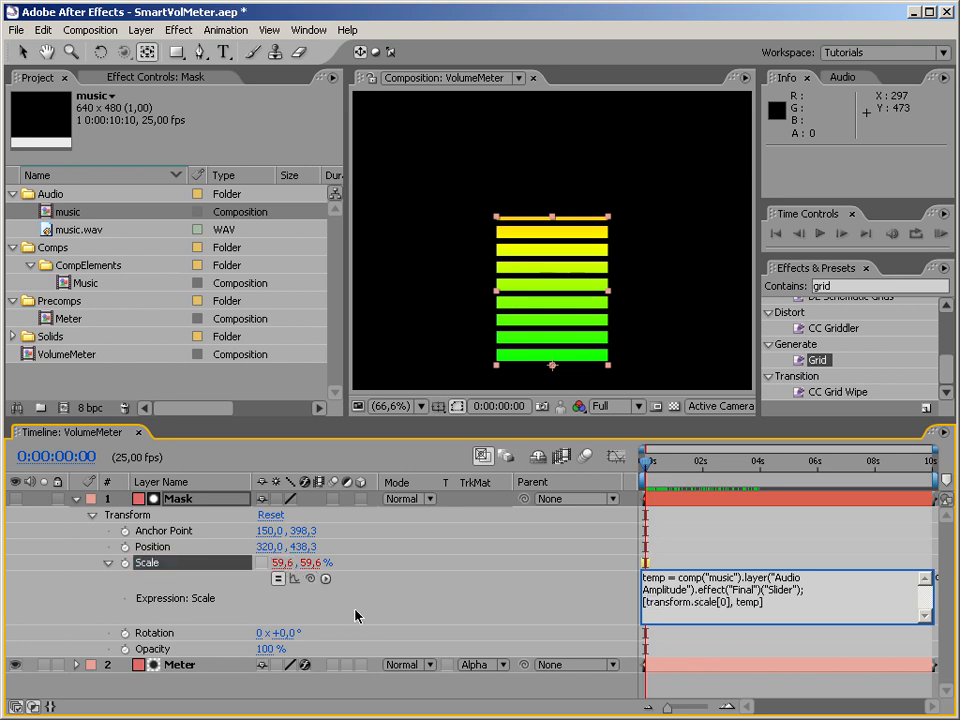
pyautogui.press('KP_Enter')
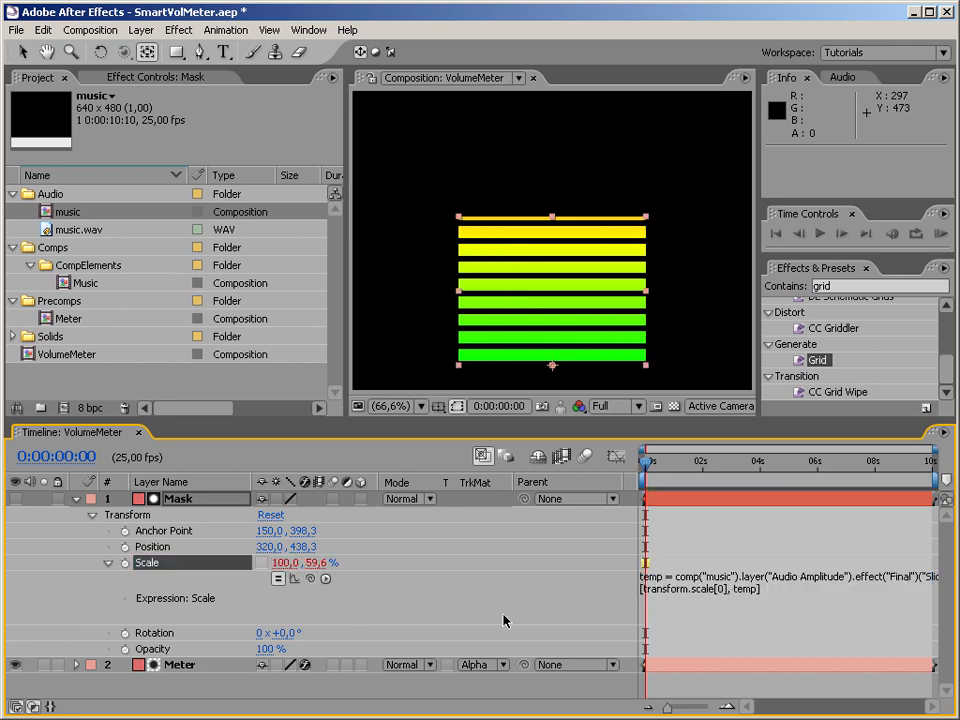
# Run a RAM preview of VolumeMeter from the beginning to check the meter's movement.
pyautogui.moveTo(652, 474)
pyautogui.mouseDown()
pyautogui.moveTo(880, 470)
pyautogui.moveTo(645, 478)
pyautogui.mouseUp()
pyautogui.press('KP_0')
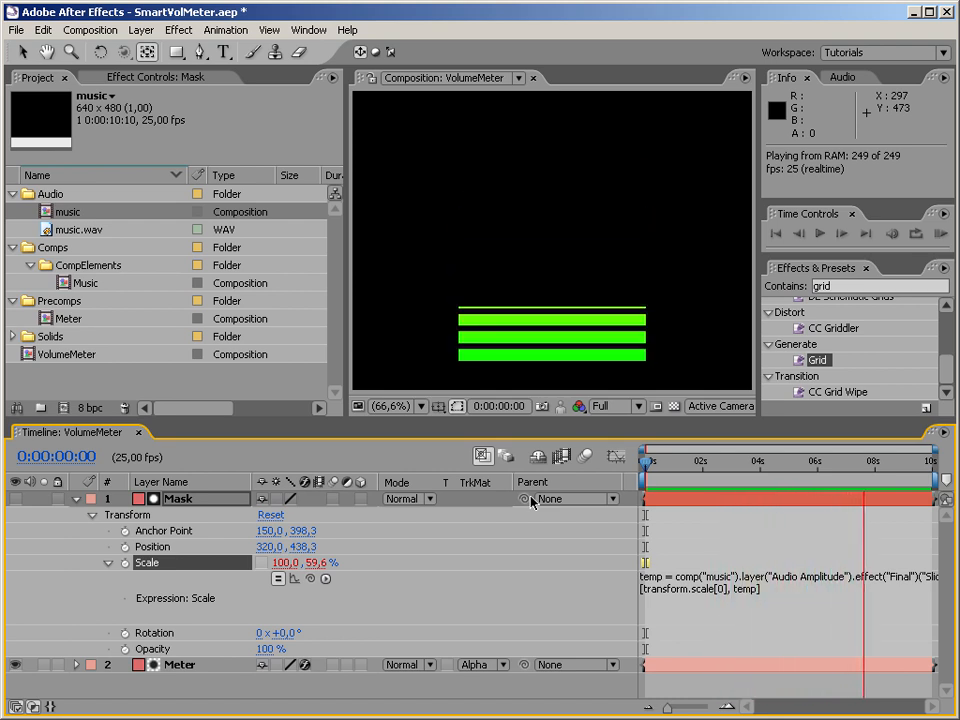
pyautogui.press('space')
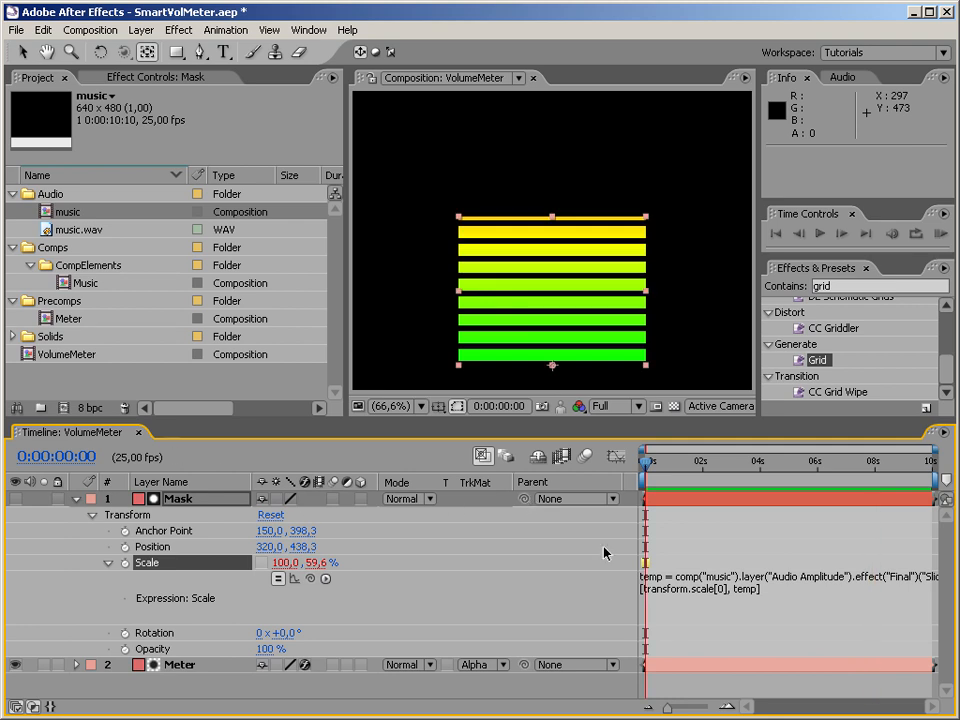
# Collapse the Mask layer and add the music composition from the Audio folder beneath Meter, checking the meter around 0:00:02:02.
pyautogui.click(537, 688)
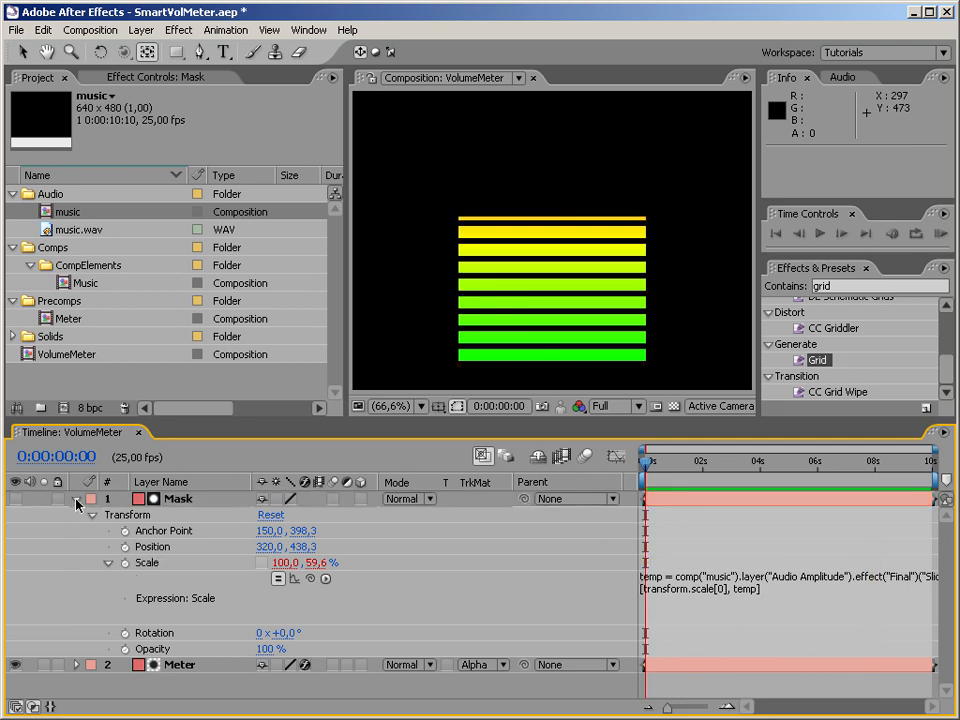
pyautogui.click(76, 498)
pyautogui.click(49, 213)
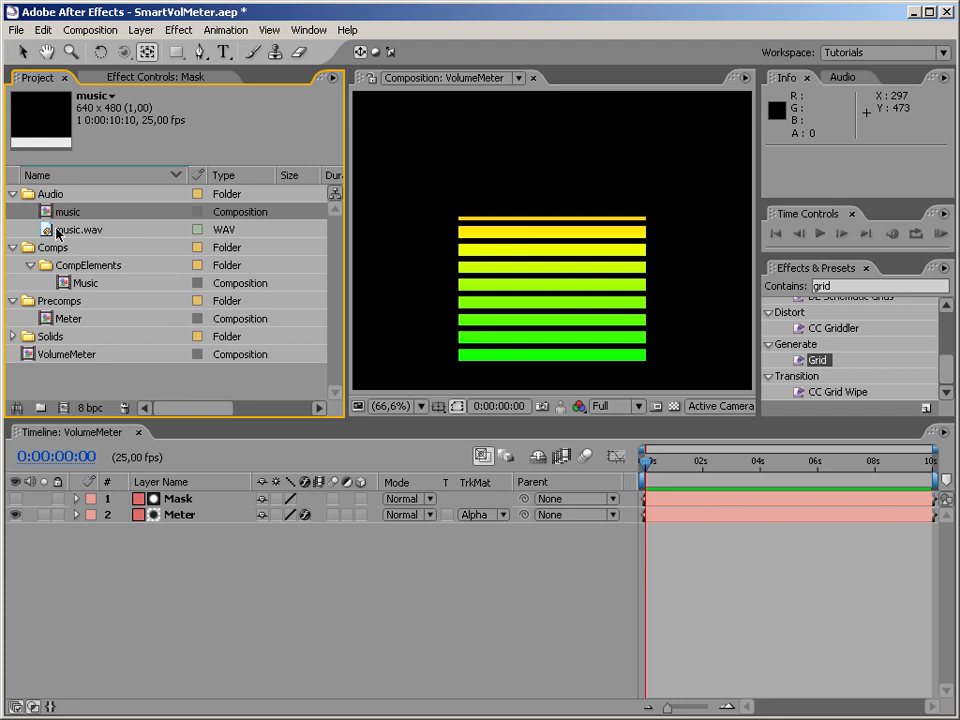
pyautogui.click(60, 230)
pyautogui.moveTo(46, 212); pyautogui.dragTo(88, 549)
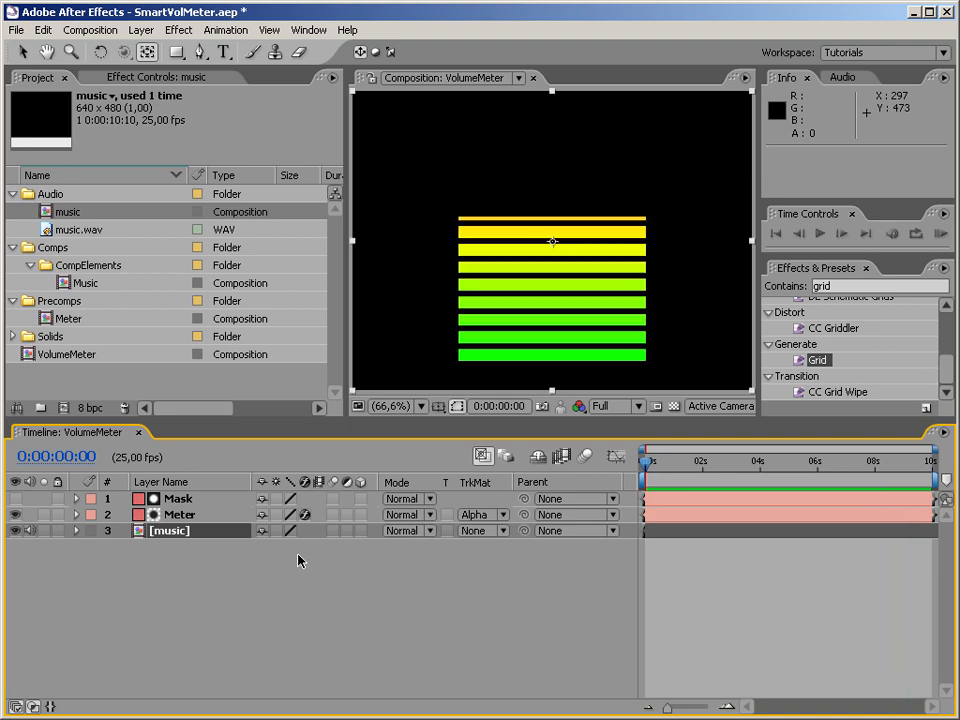
pyautogui.moveTo(652, 476); pyautogui.dragTo(705, 470)
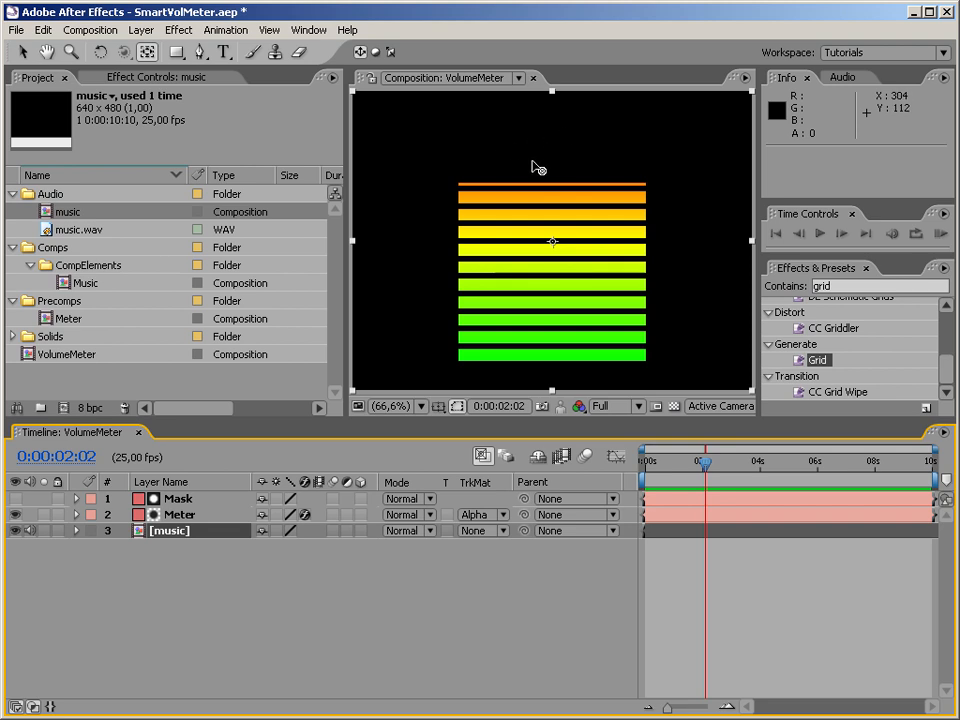
pyautogui.moveTo(705, 468); pyautogui.dragTo(639, 485)
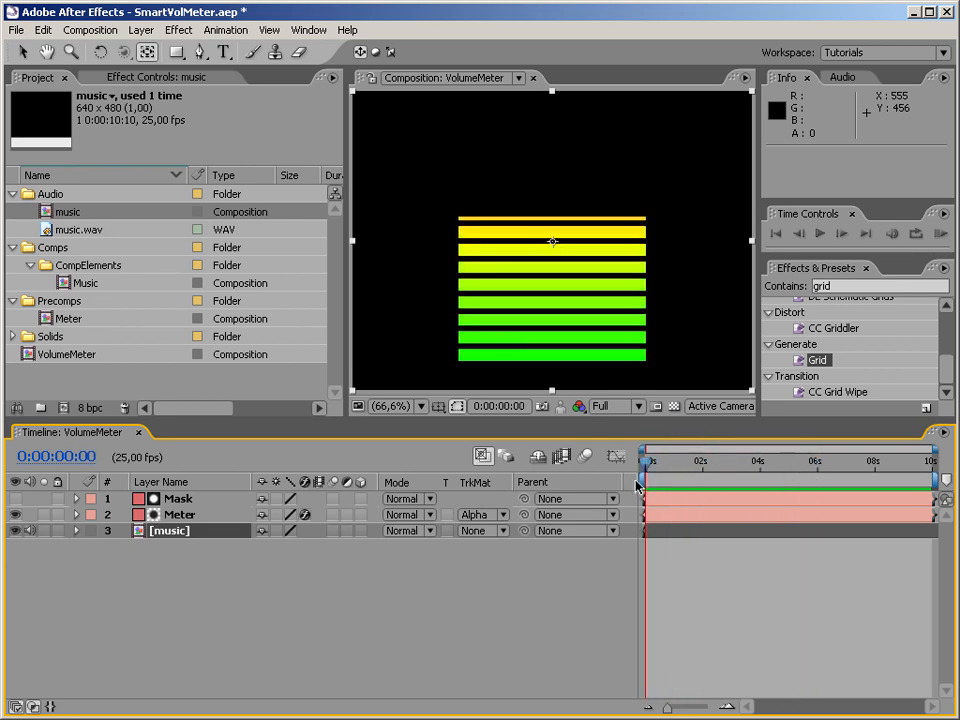
# Create a null object in VolumeMeter and rename it Controller.
pyautogui.rightClick(194, 569)
pyautogui.moveTo(217, 580)
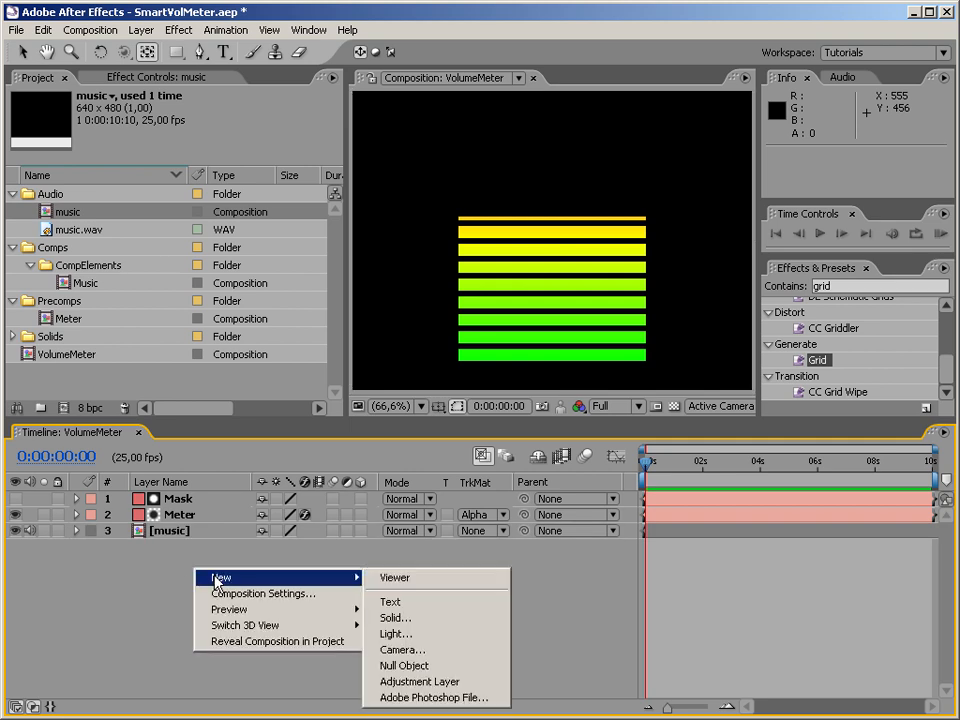
pyautogui.click(420, 665)
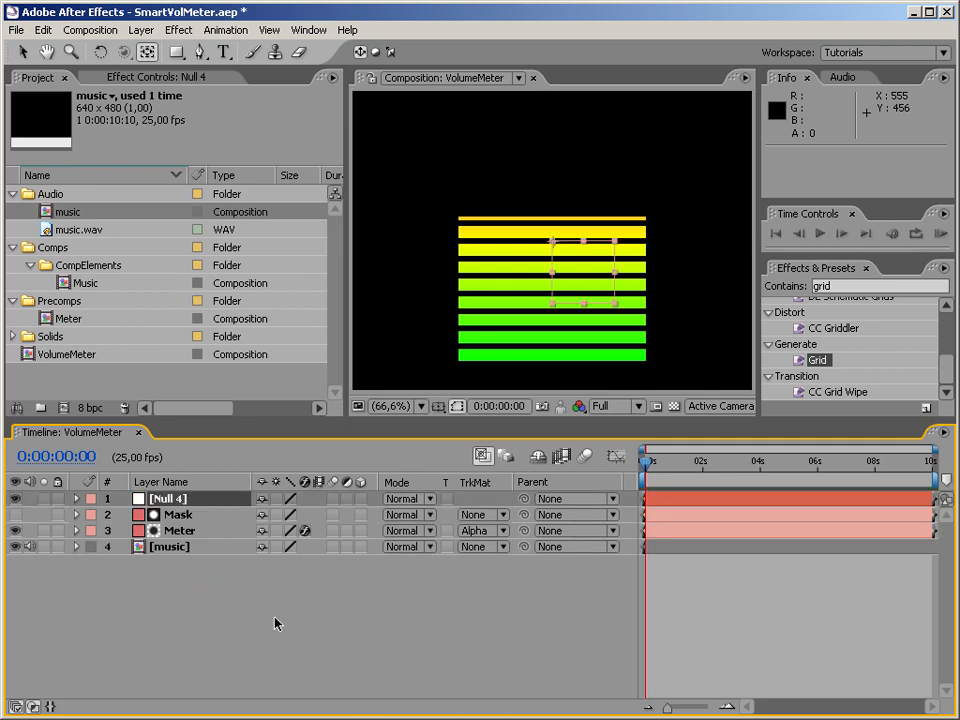
pyautogui.press('Return')
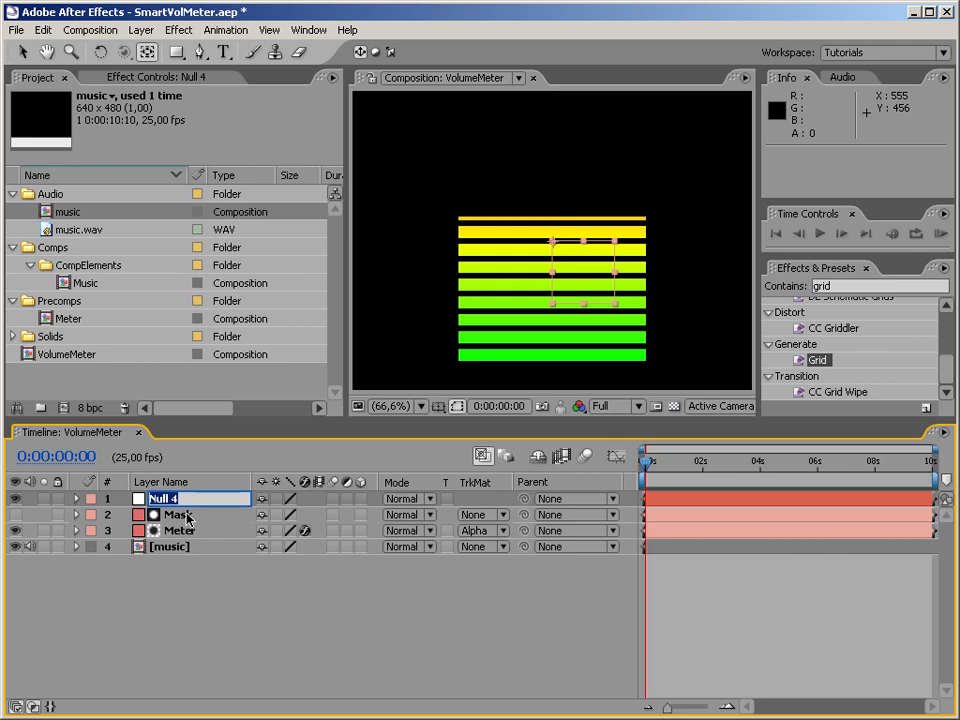
pyautogui.write('Controller')
pyautogui.press('Return')
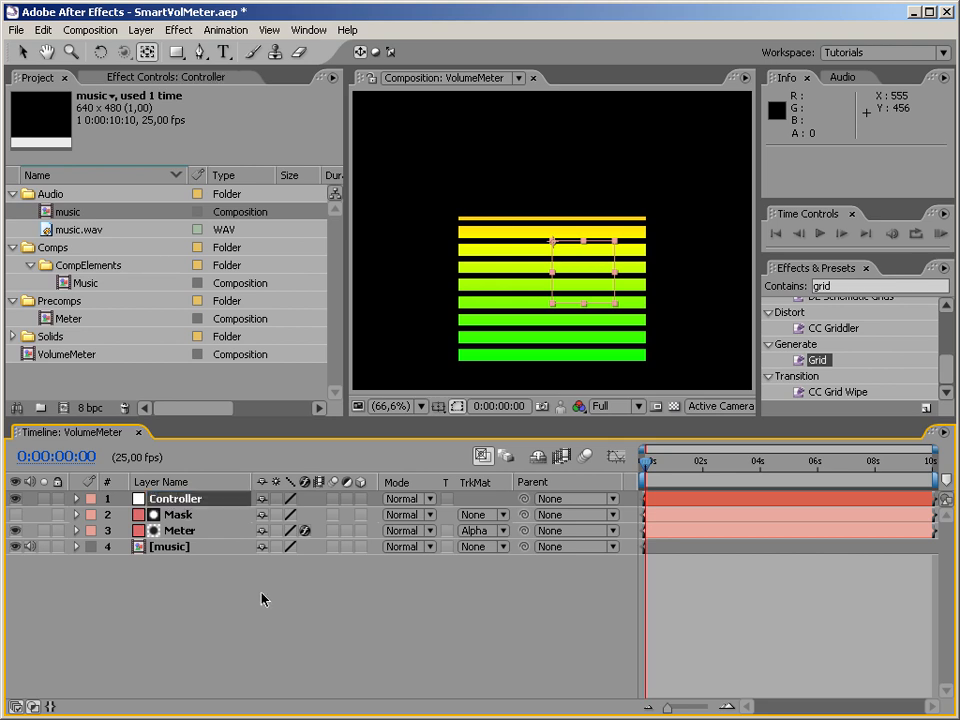
# Search the effects for slider and apply the Slider Control expression effect to the Controller layer.
pyautogui.click(190, 498)
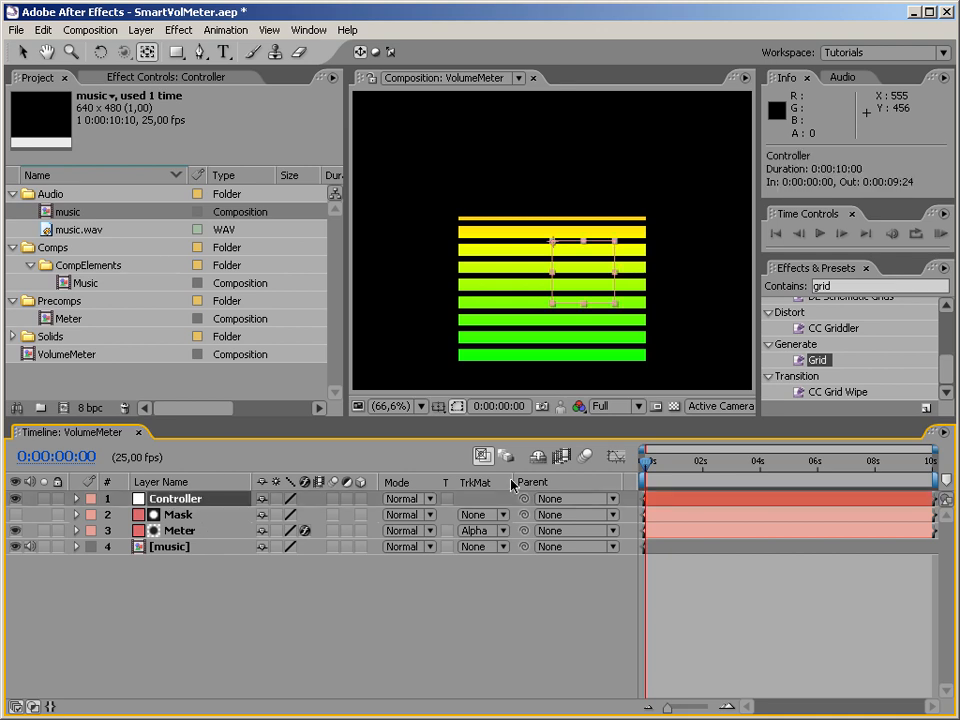
pyautogui.click(866, 287)
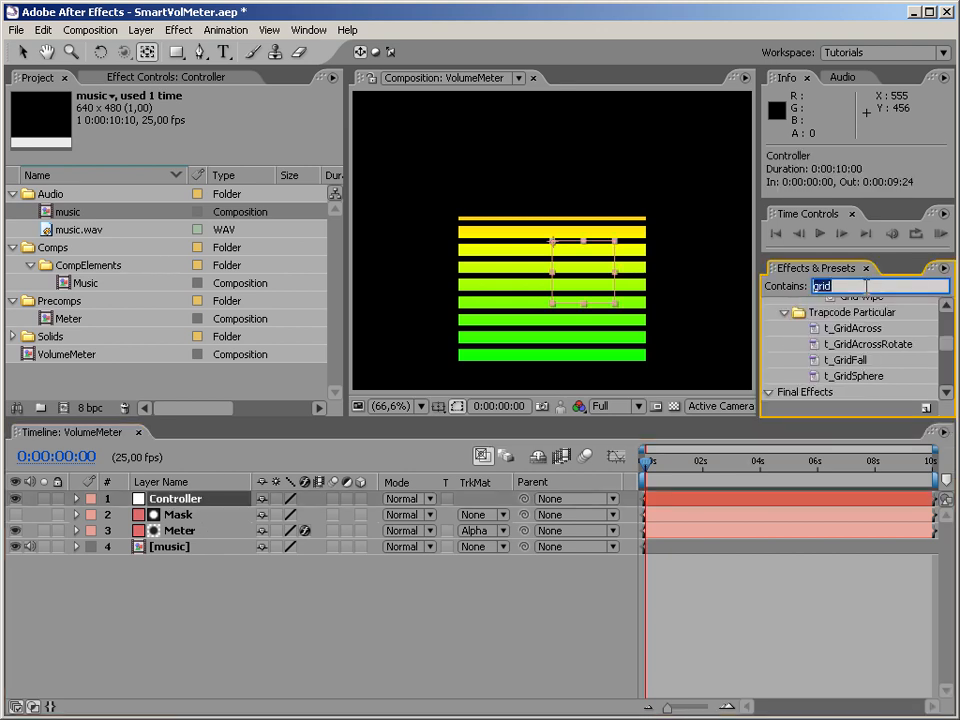
pyautogui.write('sli')
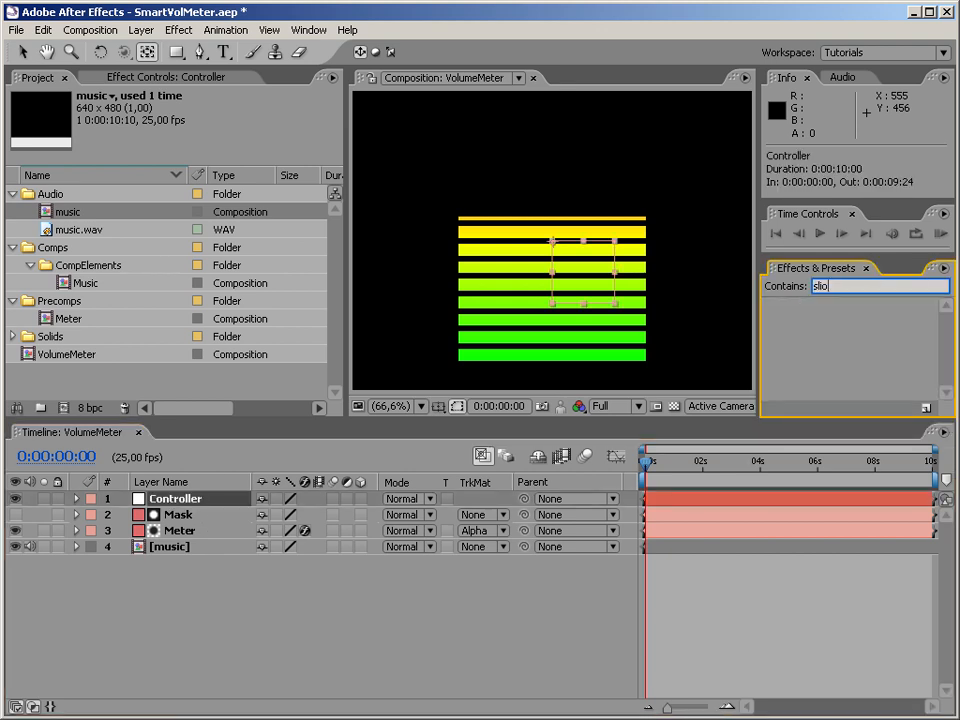
pyautogui.write('der')
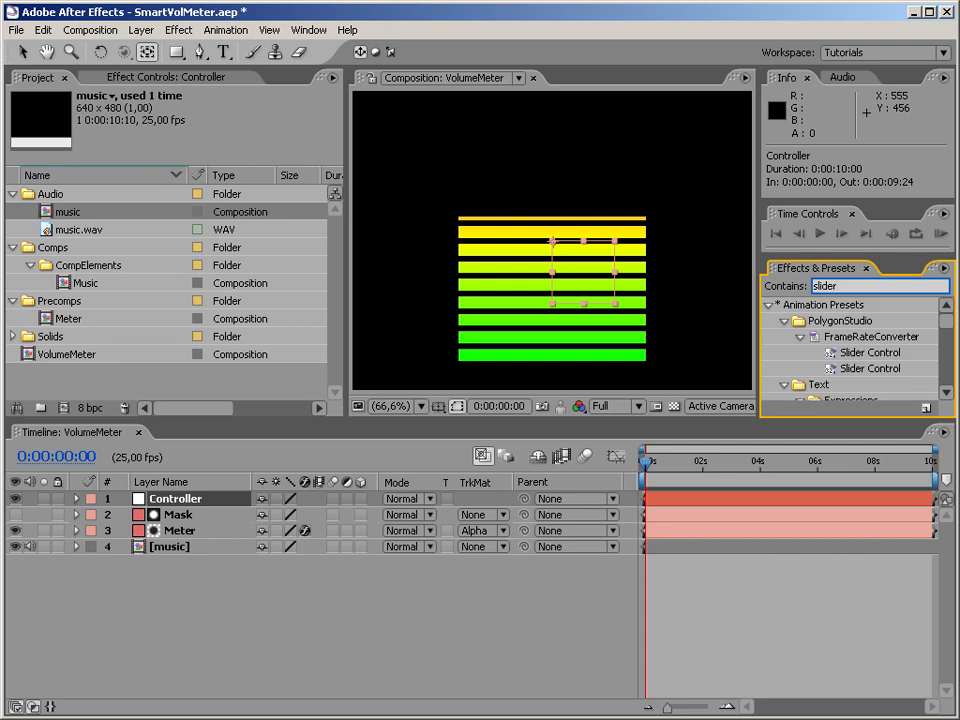
pyautogui.click(769, 305)
pyautogui.moveTo(838, 341); pyautogui.dragTo(452, 480)
pyautogui.moveTo(188, 498); pyautogui.dragTo(188, 498)
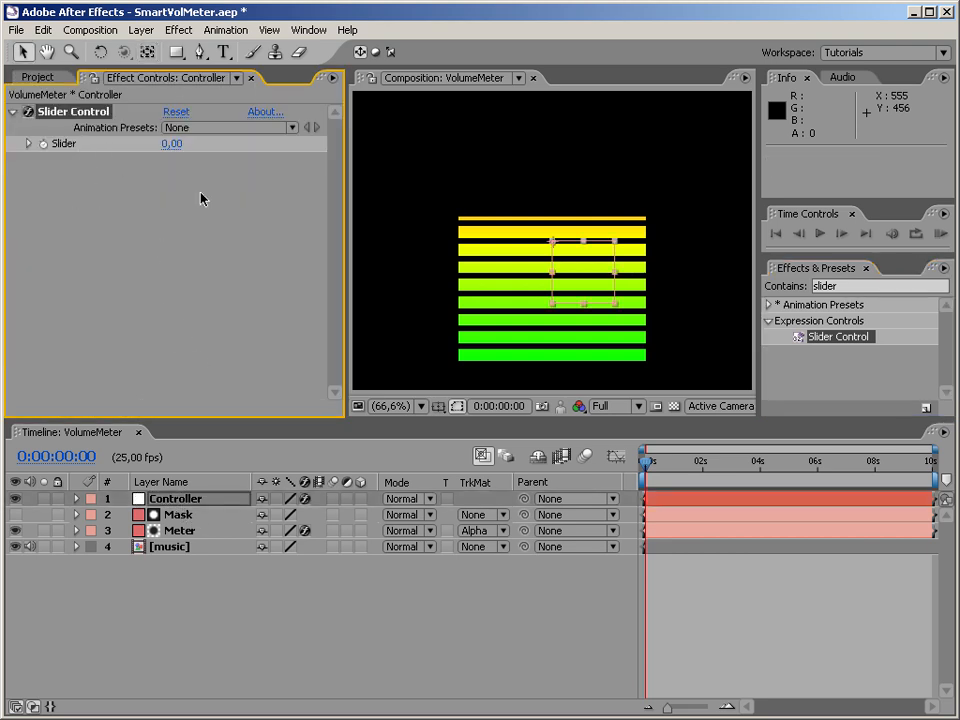
# Rename the Controller layer's Slider Control effect to Multiply.
pyautogui.press('Return')
pyautogui.write('Mul')
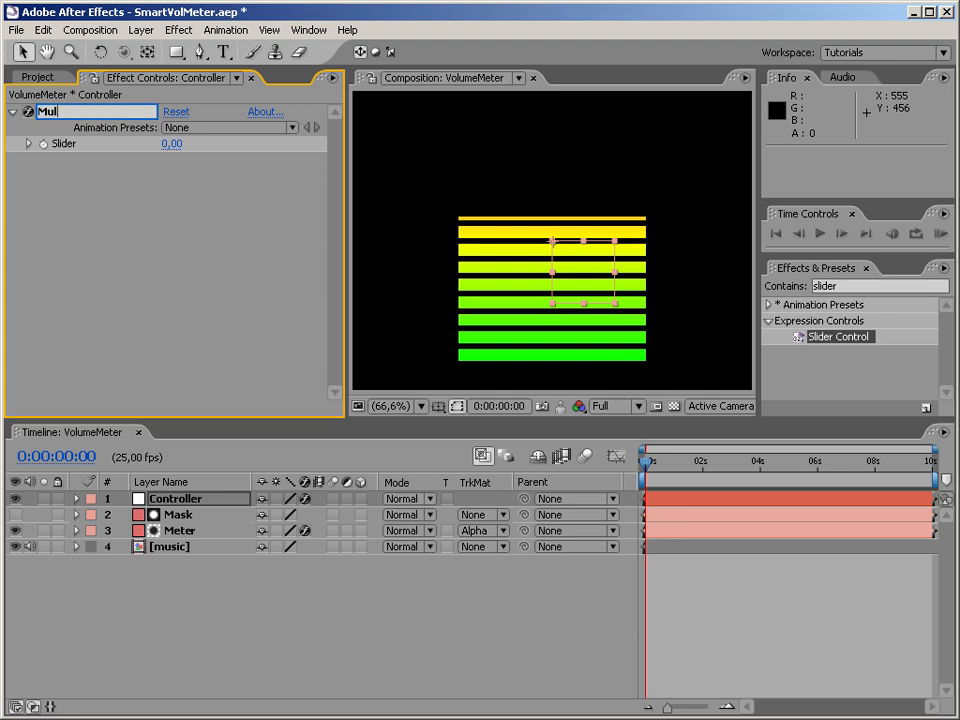
pyautogui.write('tiply')
pyautogui.press('Return')
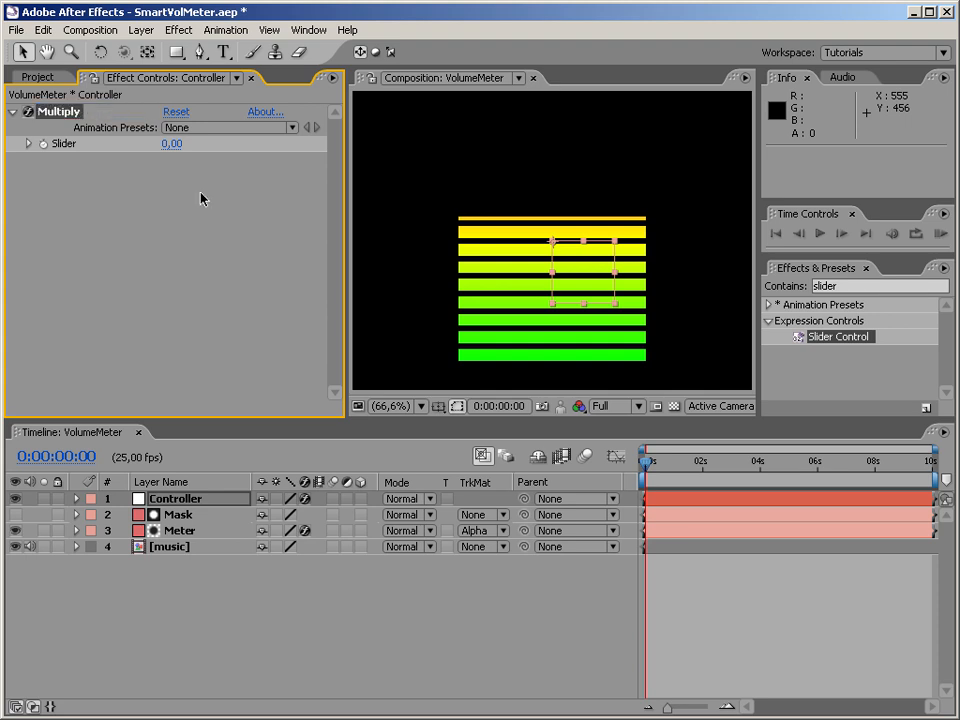
pyautogui.click(294, 643)
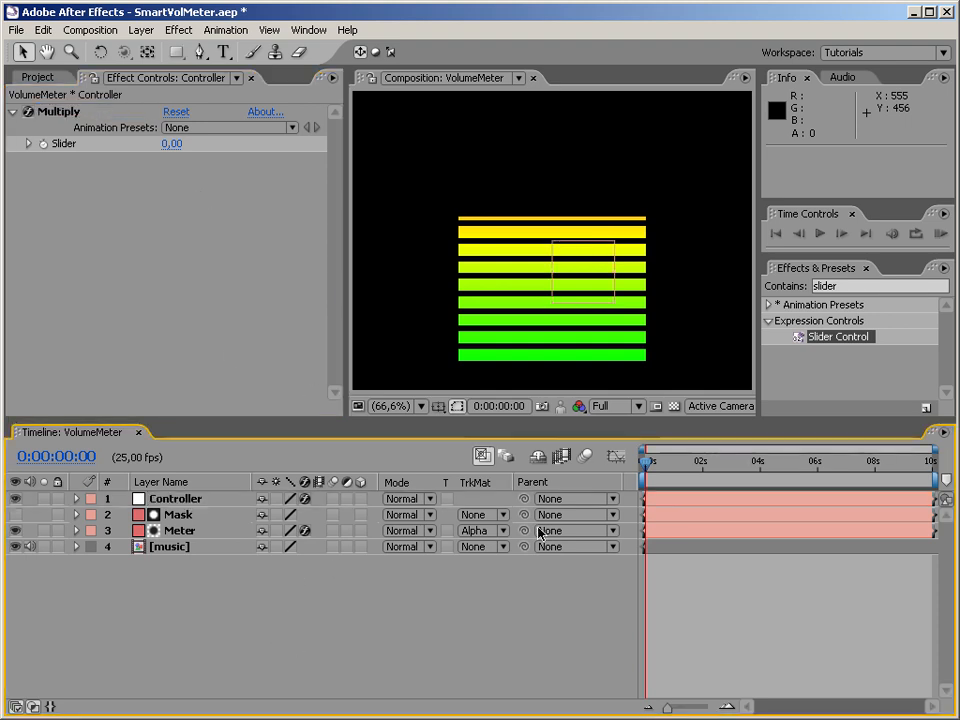
pyautogui.click(140, 500)
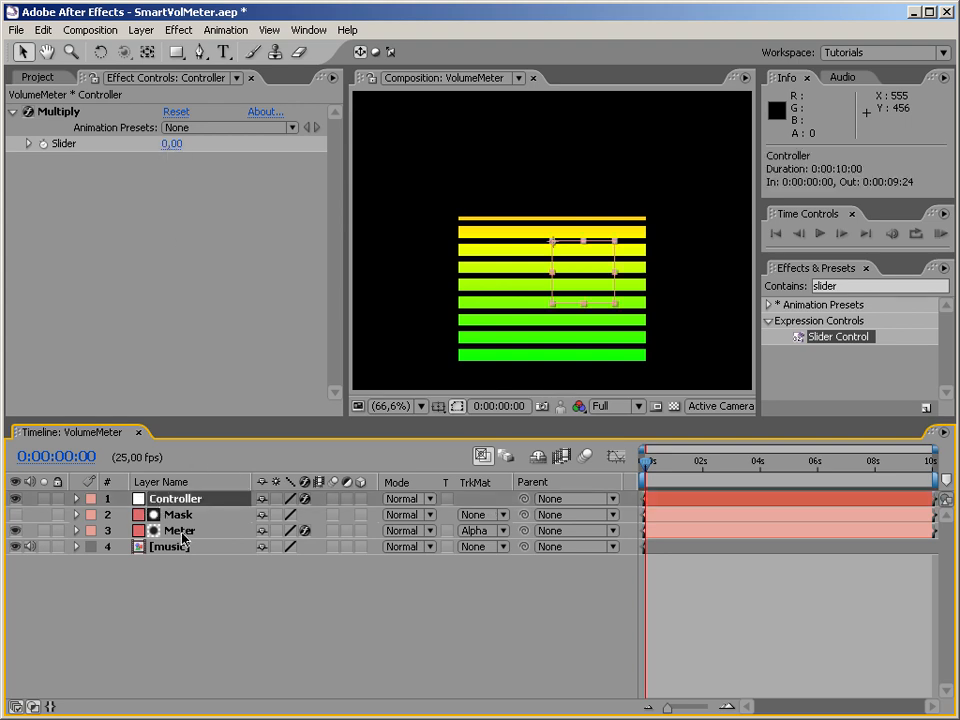
pyautogui.click(180, 532)
pyautogui.click(76, 530)
pyautogui.click(90, 563)
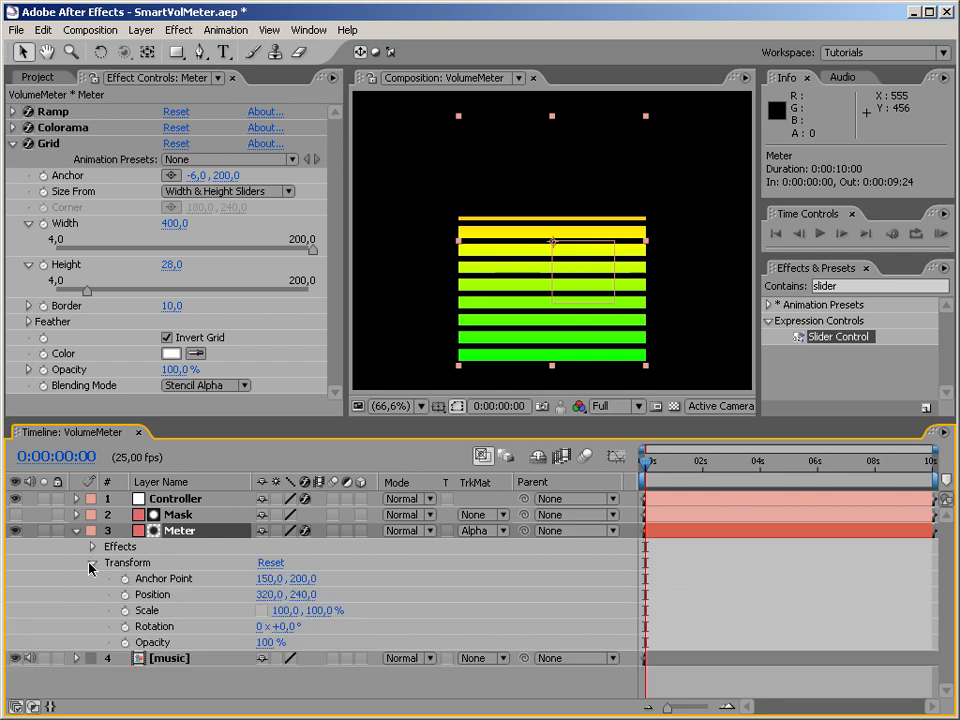
pyautogui.click(90, 563)
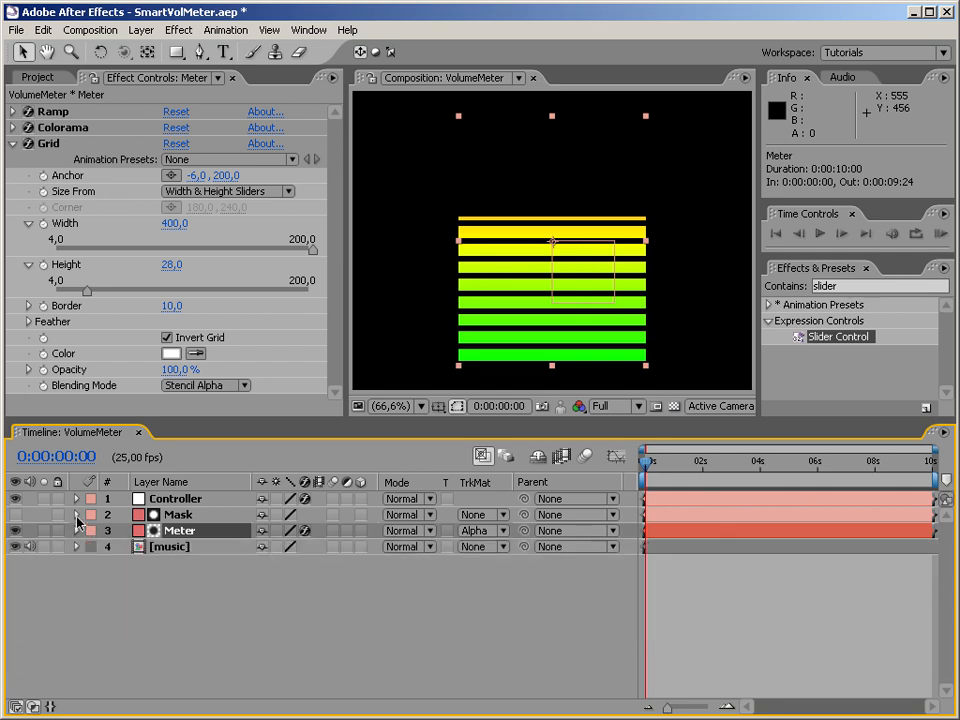
pyautogui.click(76, 530)
# Rename the variable temp to vol in both places of the Mask layer's Scale expression.
pyautogui.click(76, 514)
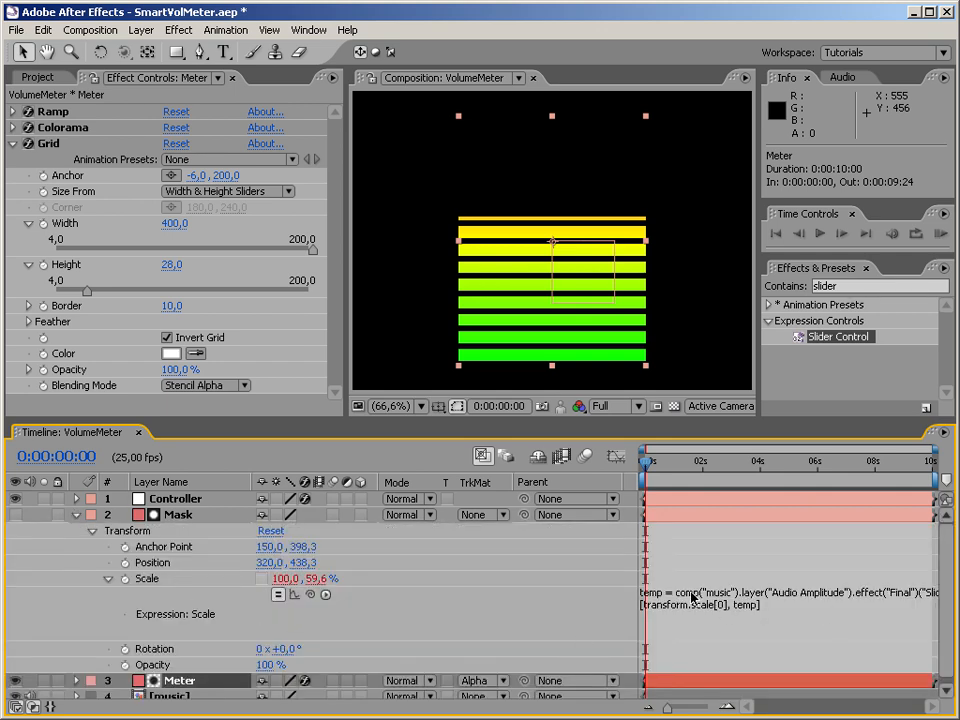
pyautogui.click(651, 593)
pyautogui.moveTo(666, 594); pyautogui.dragTo(609, 592)
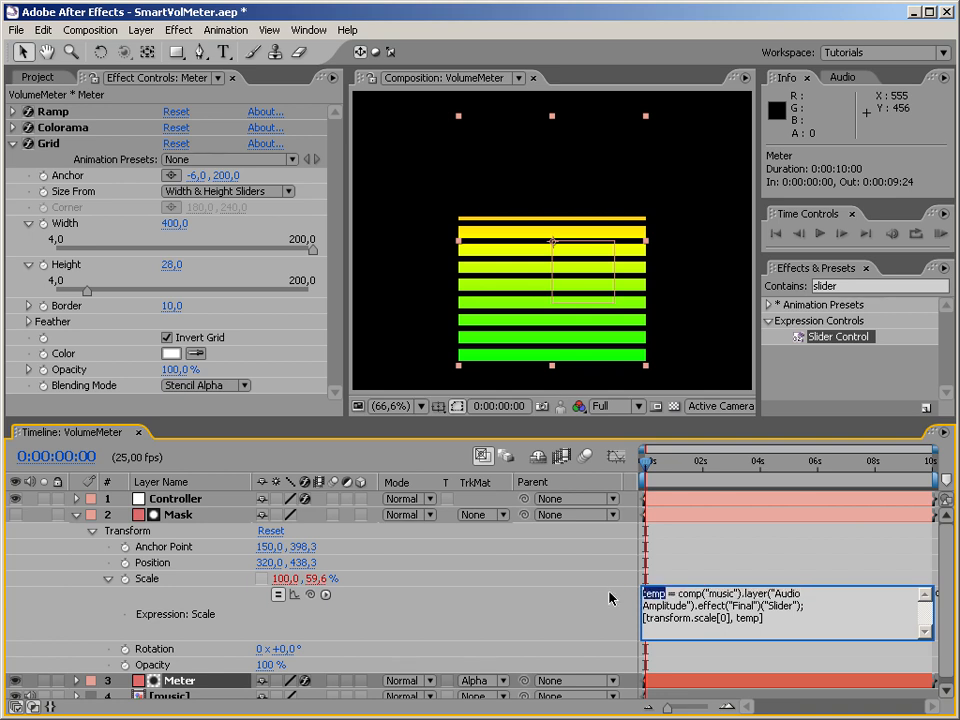
pyautogui.write('vol')
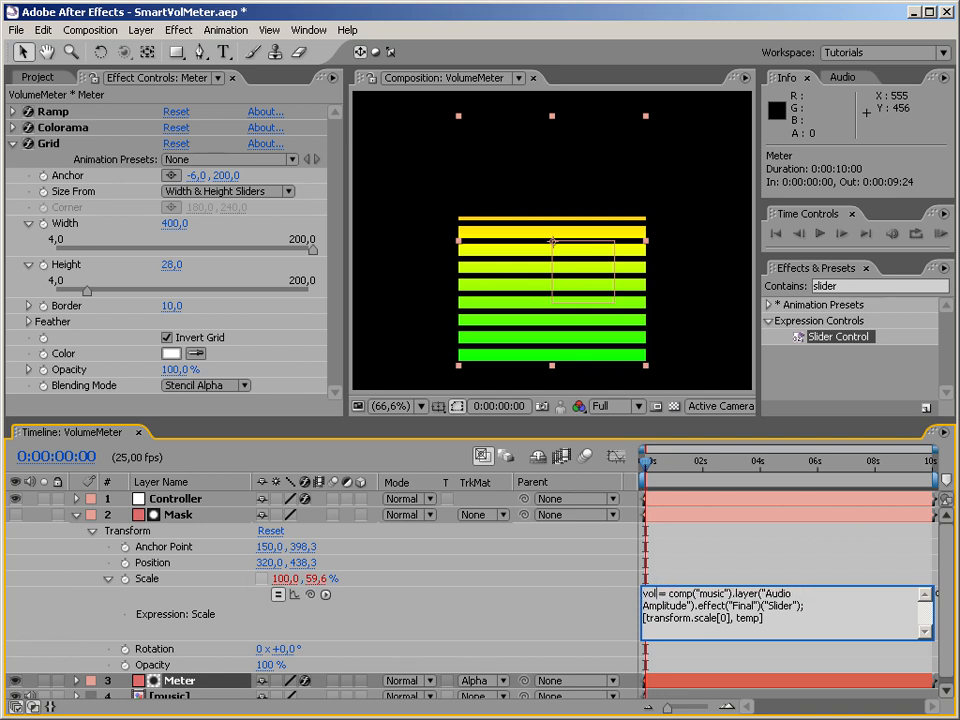
pyautogui.moveTo(737, 621); pyautogui.dragTo(755, 619)
pyautogui.write('vol')
pyautogui.doubleClick(745, 618)
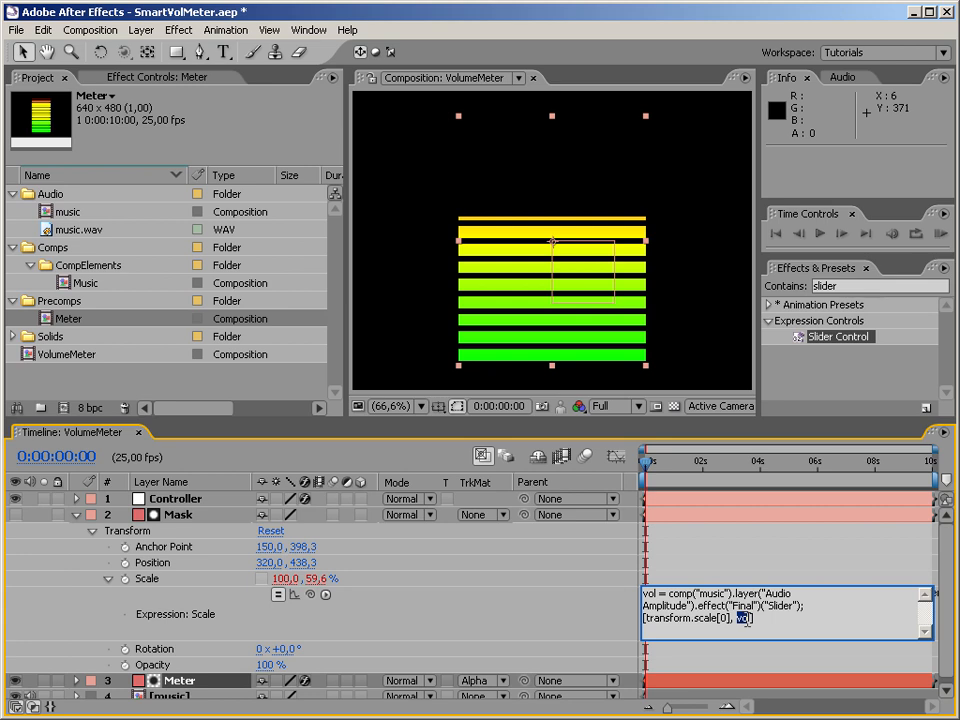
pyautogui.write('*')
pyautogui.moveTo(762, 619); pyautogui.dragTo(750, 622)
pyautogui.press('KP_Enter')
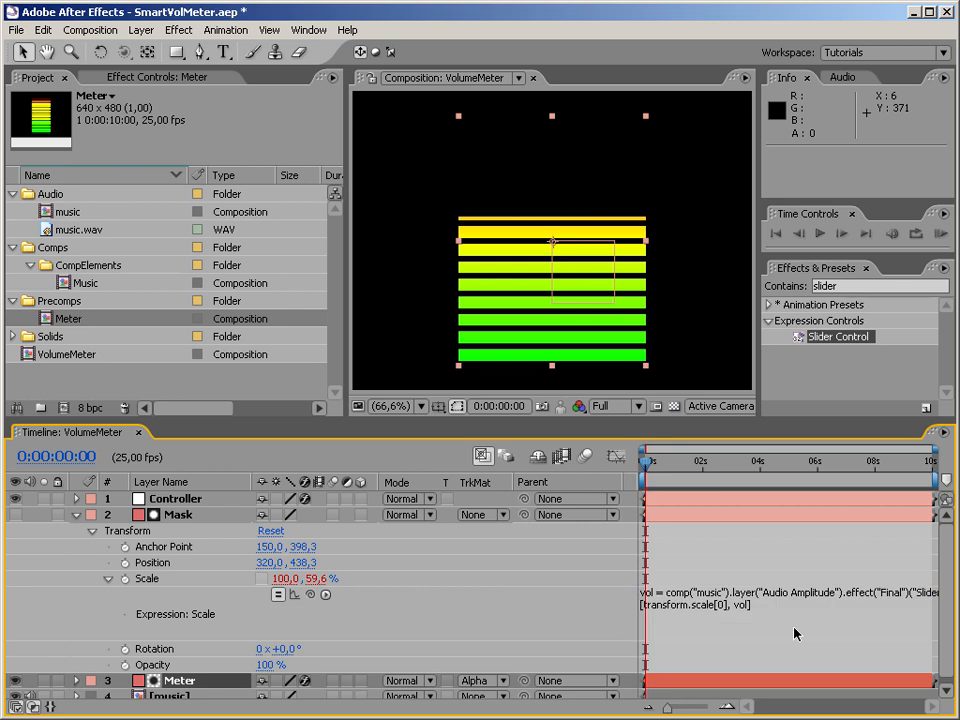
# Lock Controller's effect controls in view and add the Multiply slider to vol in the Mask layer's Scale expression, linking it with the pick whip.
pyautogui.click(175, 498)
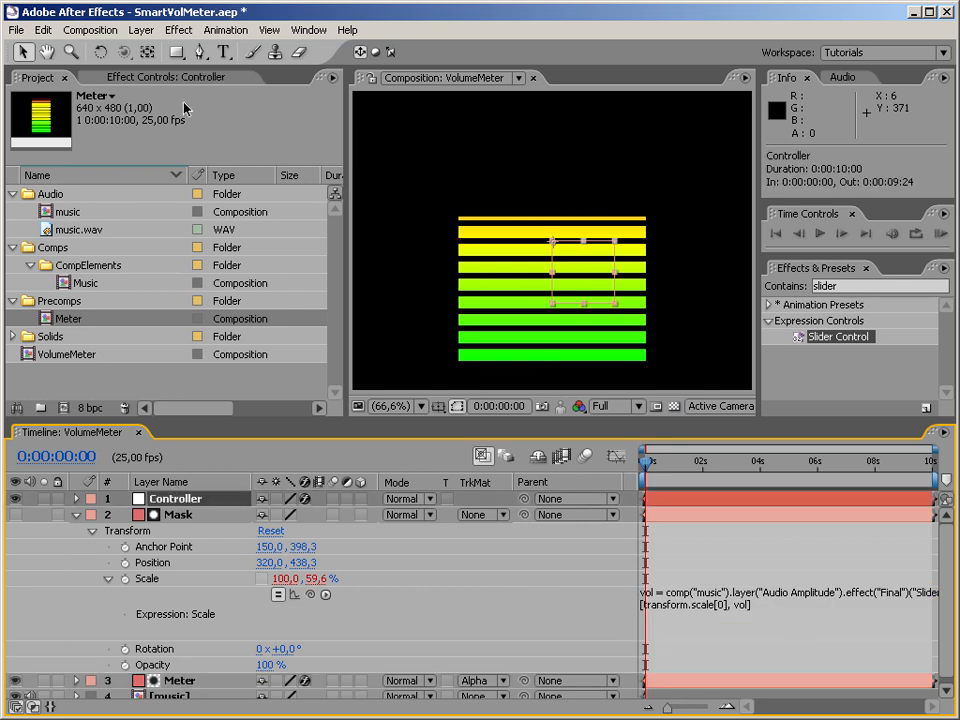
pyautogui.click(181, 76)
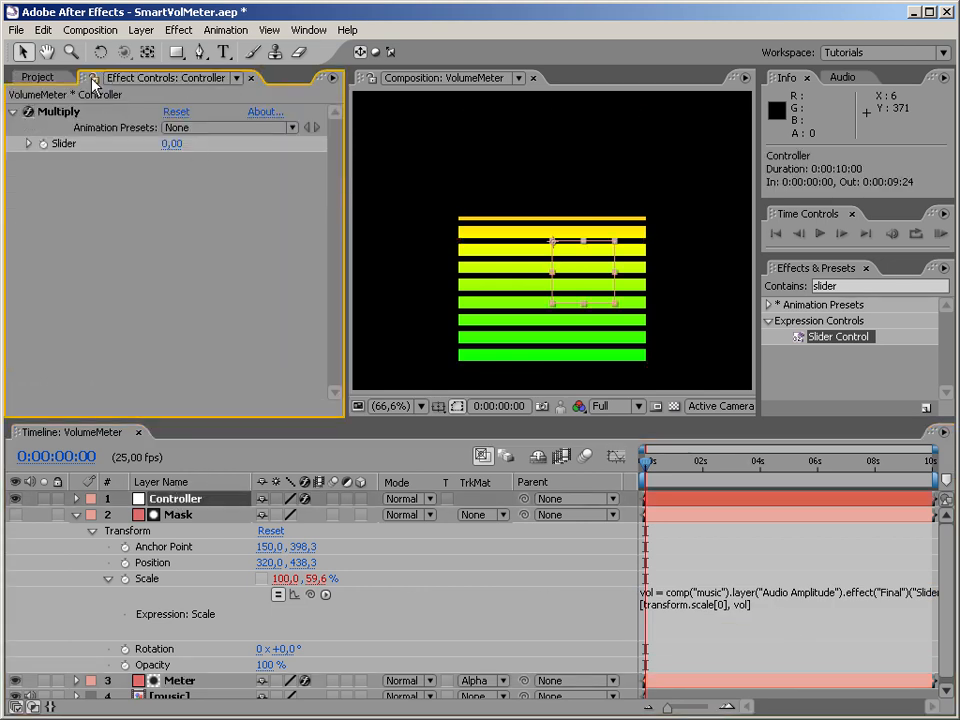
pyautogui.click(729, 604)
pyautogui.click(749, 619)
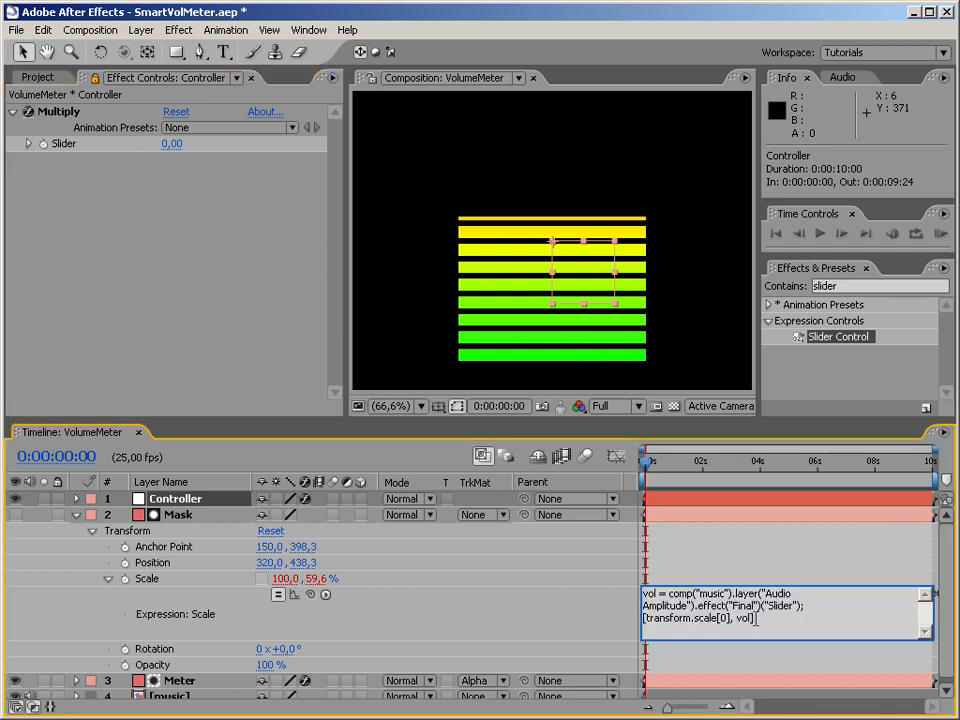
pyautogui.moveTo(739, 464); pyautogui.dragTo(787, 476)
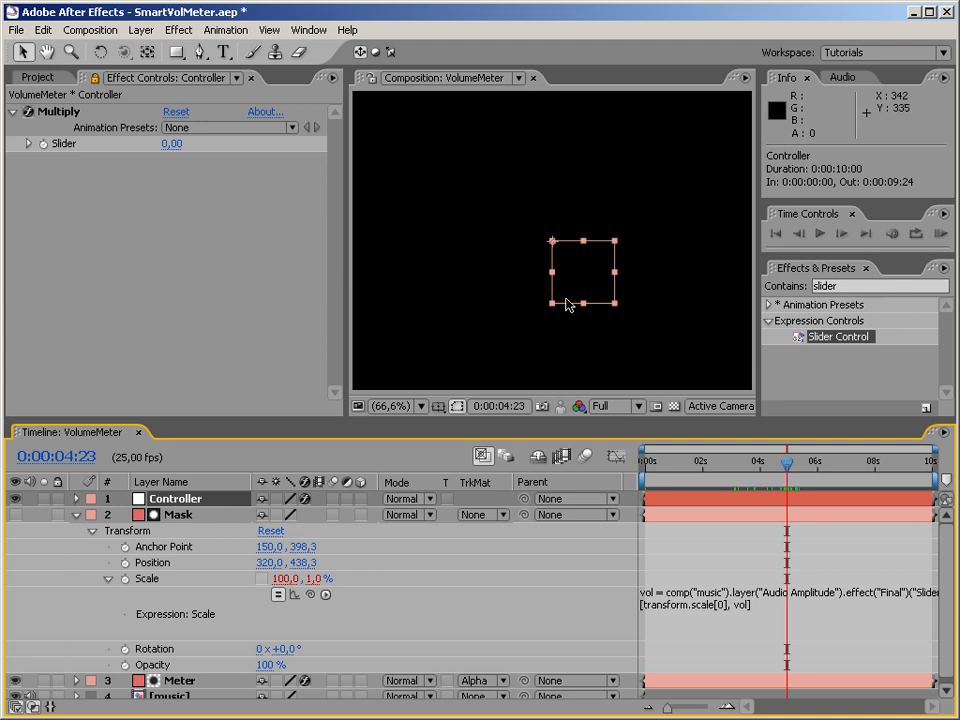
pyautogui.moveTo(787, 466); pyautogui.dragTo(591, 467)
pyautogui.click(763, 617)
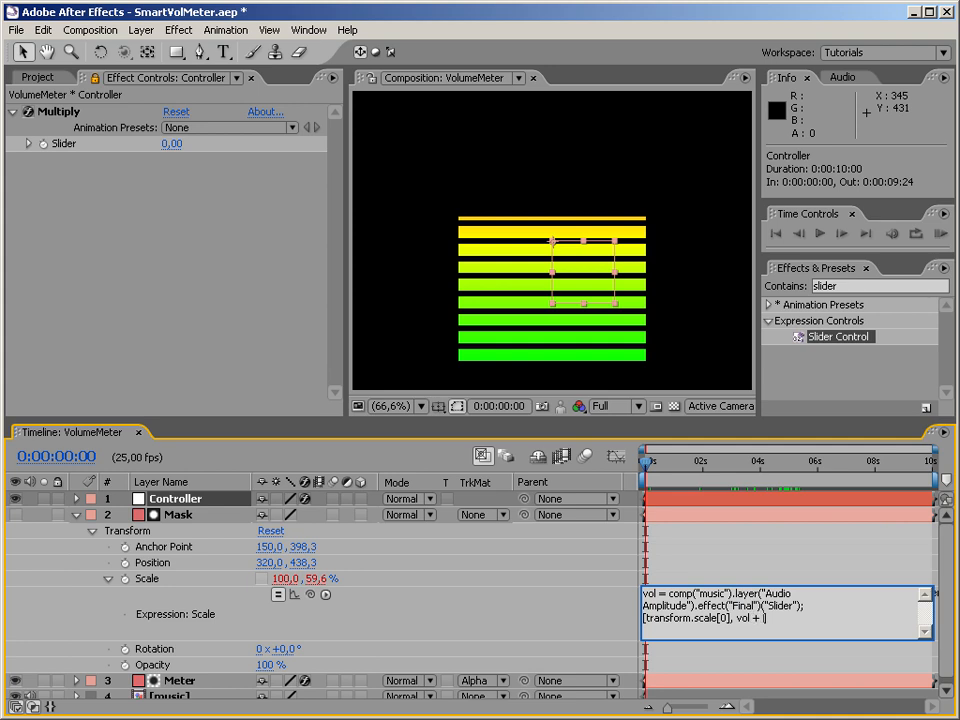
pyautogui.moveTo(313, 597); pyautogui.dragTo(67, 145)
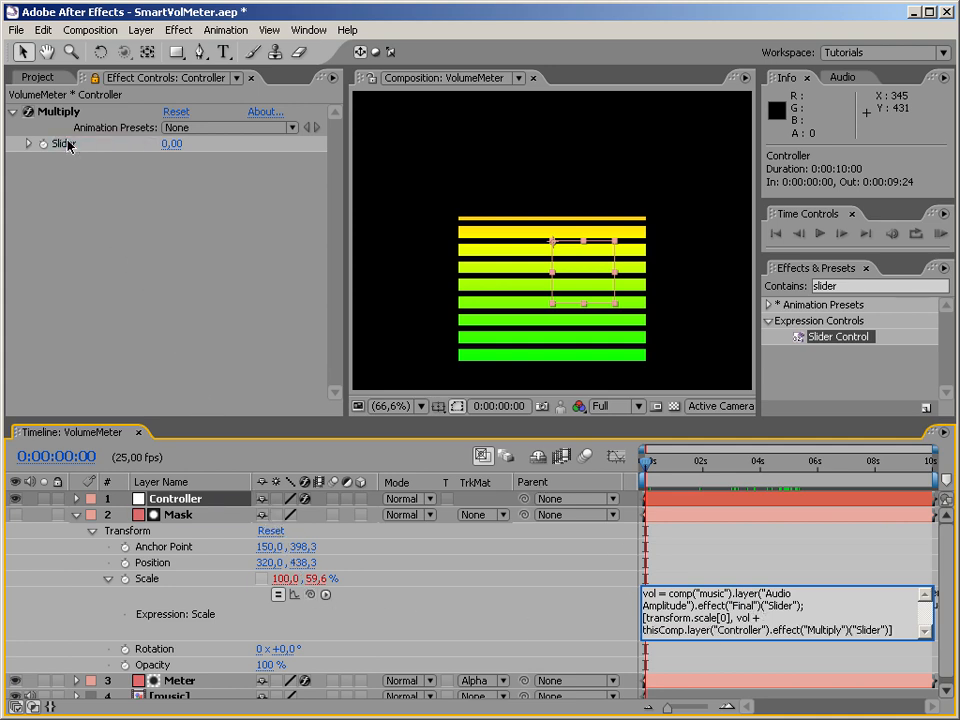
pyautogui.click(67, 145)
# Test the added offset by setting the Multiply slider to 17 and scrubbing to 0:00:04:05.
pyautogui.moveTo(171, 142); pyautogui.dragTo(99, 152)
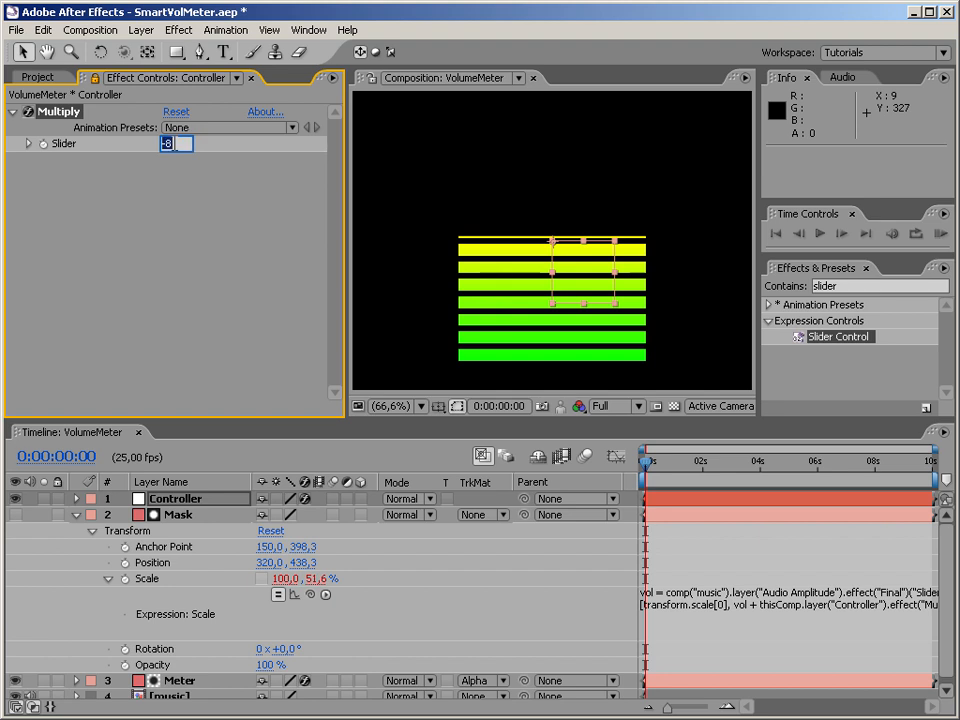
pyautogui.moveTo(655, 470); pyautogui.dragTo(751, 473)
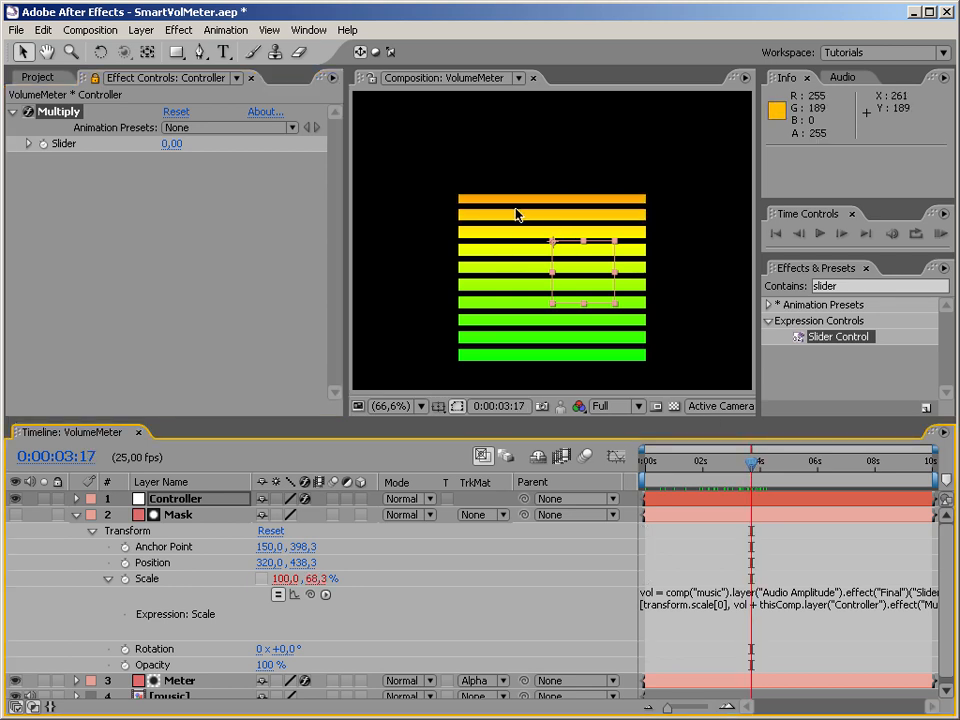
pyautogui.moveTo(171, 144); pyautogui.dragTo(185, 145)
pyautogui.click(174, 145)
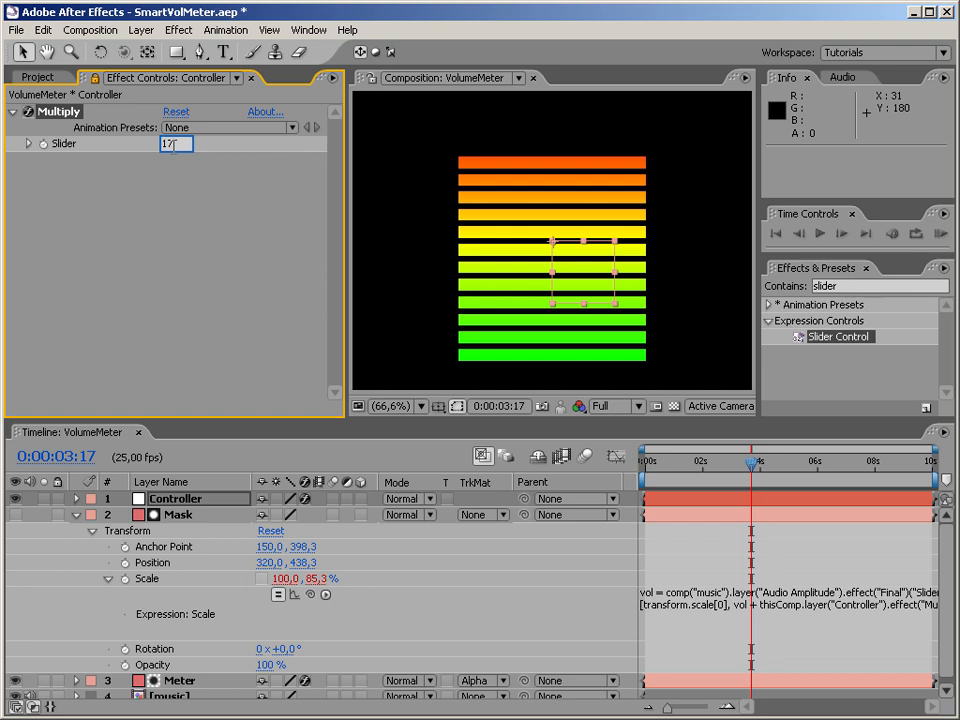
pyautogui.write('17')
pyautogui.press('Return')
pyautogui.moveTo(748, 474)
pyautogui.mouseDown()
pyautogui.moveTo(642, 475)
pyautogui.moveTo(767, 477)
pyautogui.mouseUp()
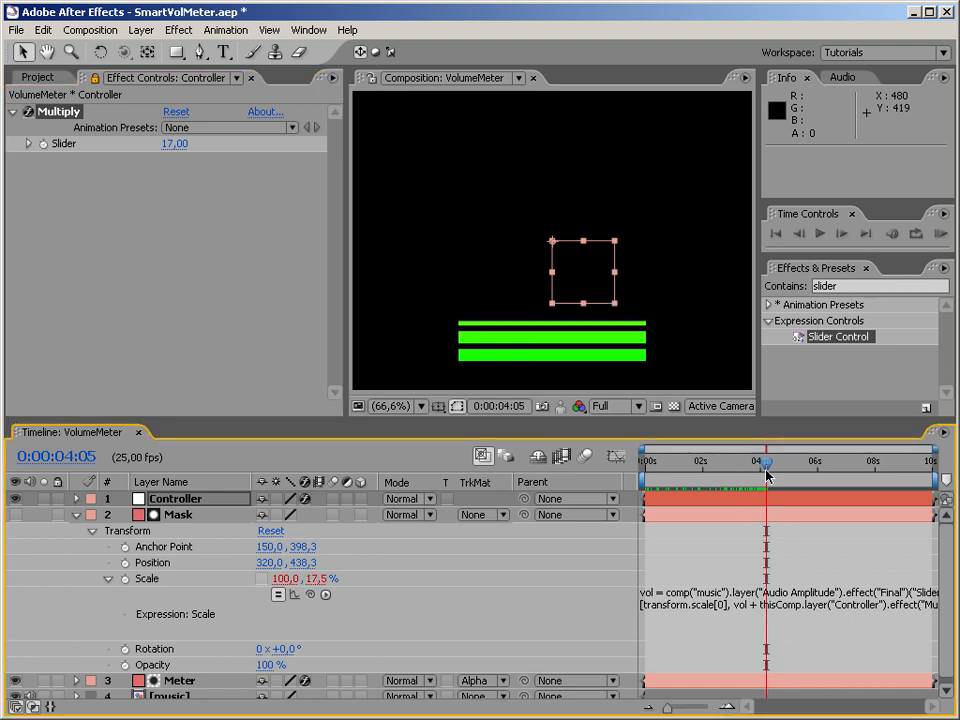
pyautogui.click(185, 255)
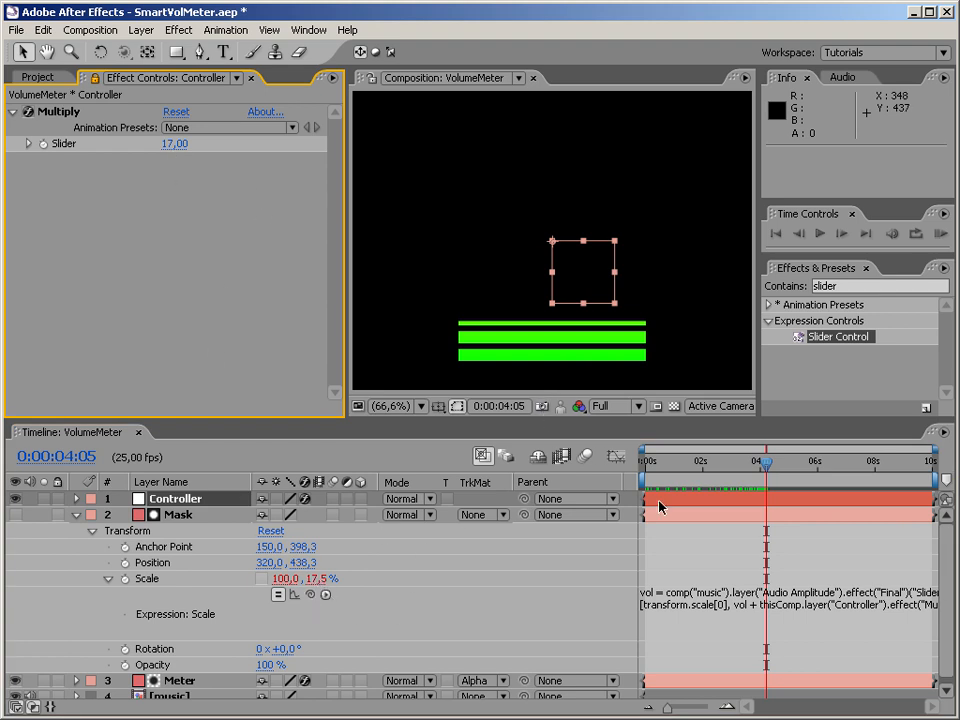
pyautogui.click(746, 611)
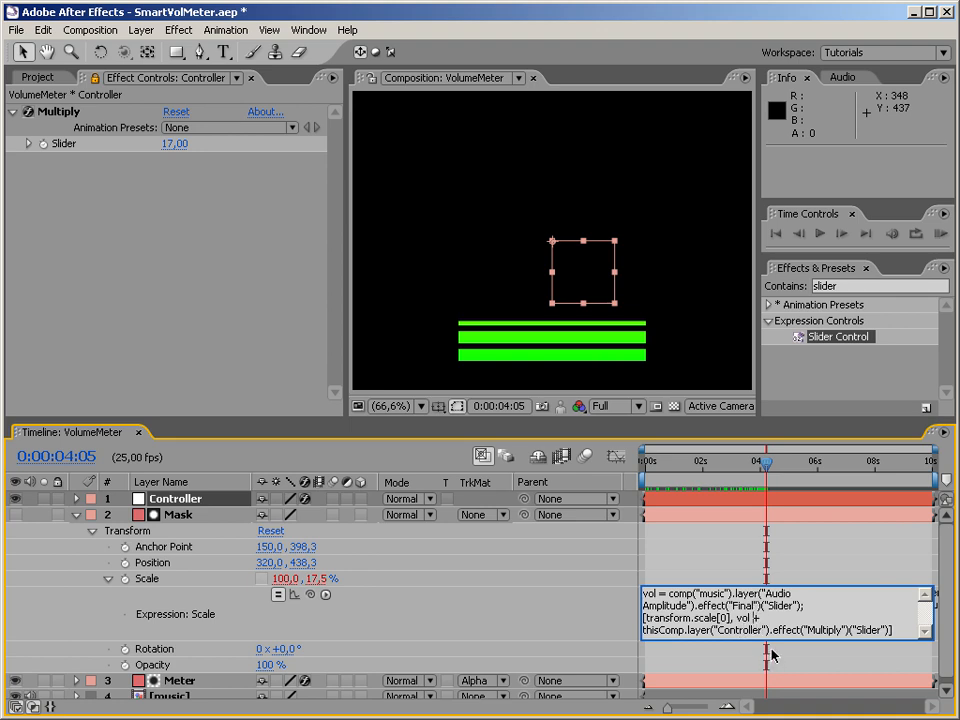
pyautogui.hotkey('shift', 'Down')
pyautogui.hotkey('shift', 'Right')
pyautogui.hotkey('shift', 'Right')
pyautogui.hotkey('shift', 'Right')
pyautogui.hotkey('shift', 'Right')
pyautogui.hotkey('shift', 'Right')
pyautogui.hotkey('shift', 'Right')
pyautogui.hotkey('shift', 'Right')
pyautogui.hotkey('shift', 'Right')
pyautogui.hotkey('shift', 'Right')
pyautogui.hotkey('shift', 'Right')
pyautogui.hotkey('shift', 'Right')
pyautogui.hotkey('shift', 'Right')
pyautogui.hotkey('shift', 'Right')
pyautogui.hotkey('shift', 'Right')
pyautogui.hotkey('shift', 'Right')
pyautogui.hotkey('shift', 'Right')
pyautogui.hotkey('shift', 'Right')
pyautogui.hotkey('shift', 'Right')
pyautogui.hotkey('shift', 'Right')
pyautogui.hotkey('shift', 'Right')
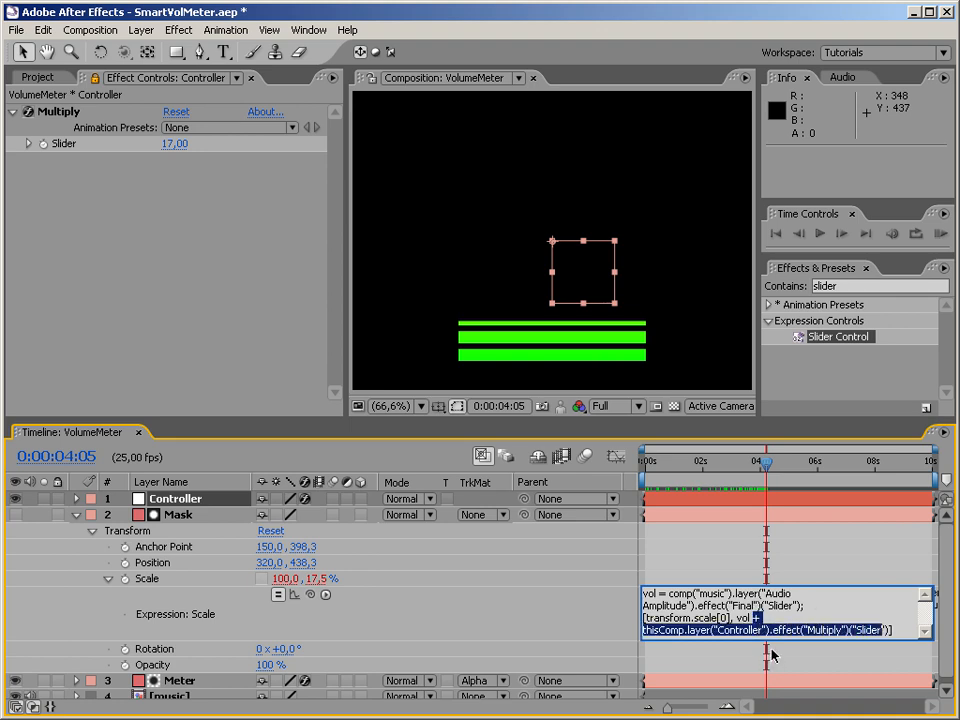
pyautogui.press('BackSpace')
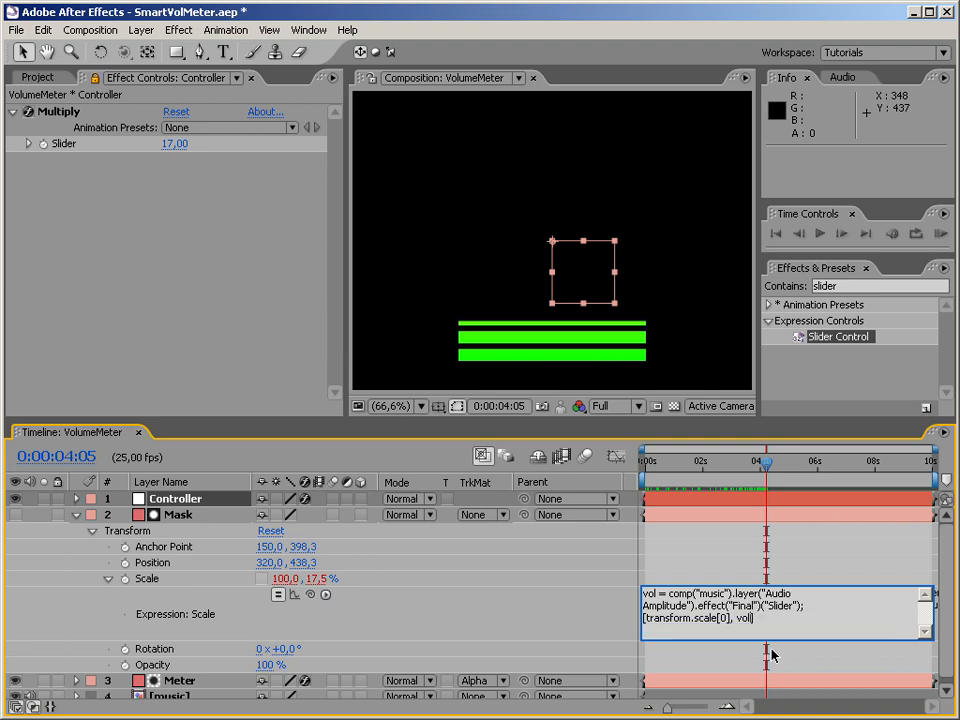
pyautogui.click(771, 655)
pyautogui.hotkey('ctrl', 'z')
# Replace the + before the Multiply slider reference with * in the Mask layer's Scale expression.
pyautogui.click(774, 615)
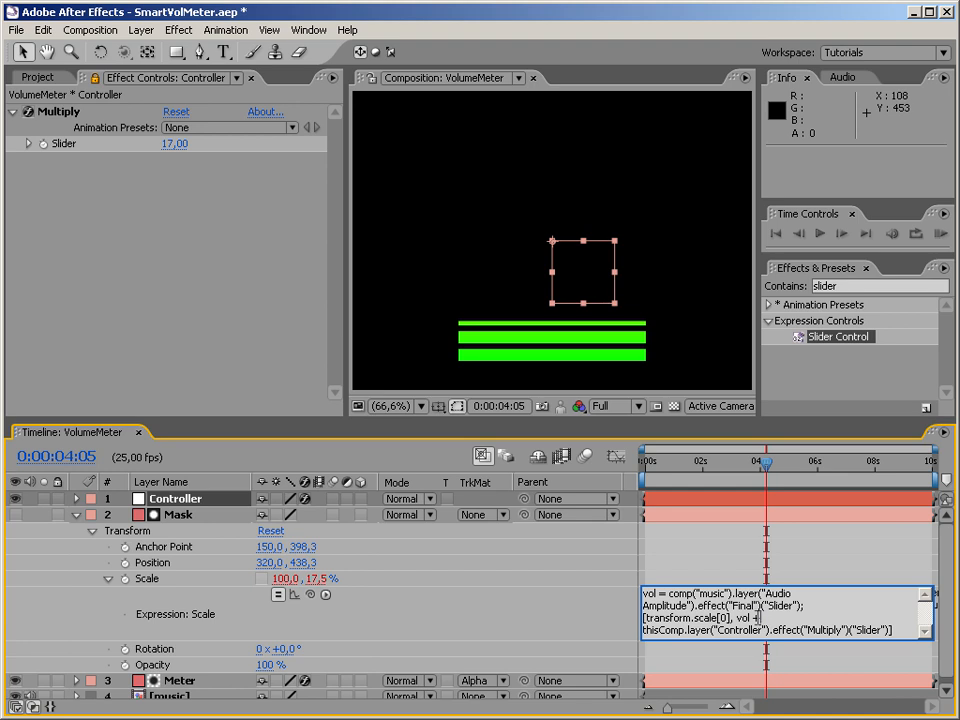
pyautogui.write('*')
pyautogui.click(840, 708)
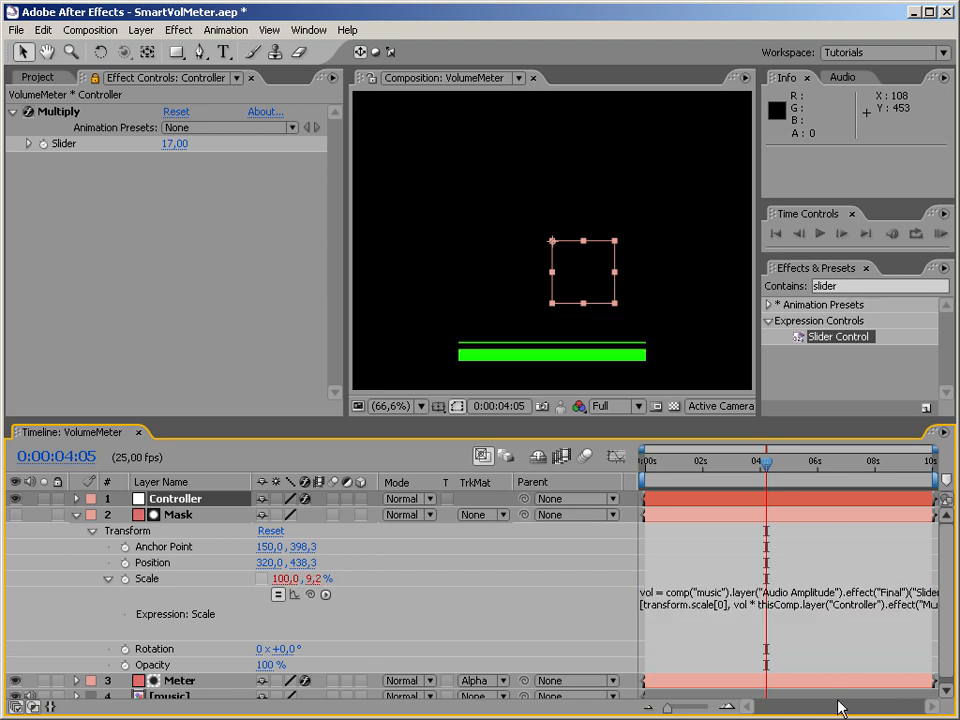
# Check the meter at 0:00:06:10, and set the Multiply slider to 0 before returning to the start of the composition.
pyautogui.moveTo(766, 462); pyautogui.dragTo(826, 480)
pyautogui.click(176, 143)
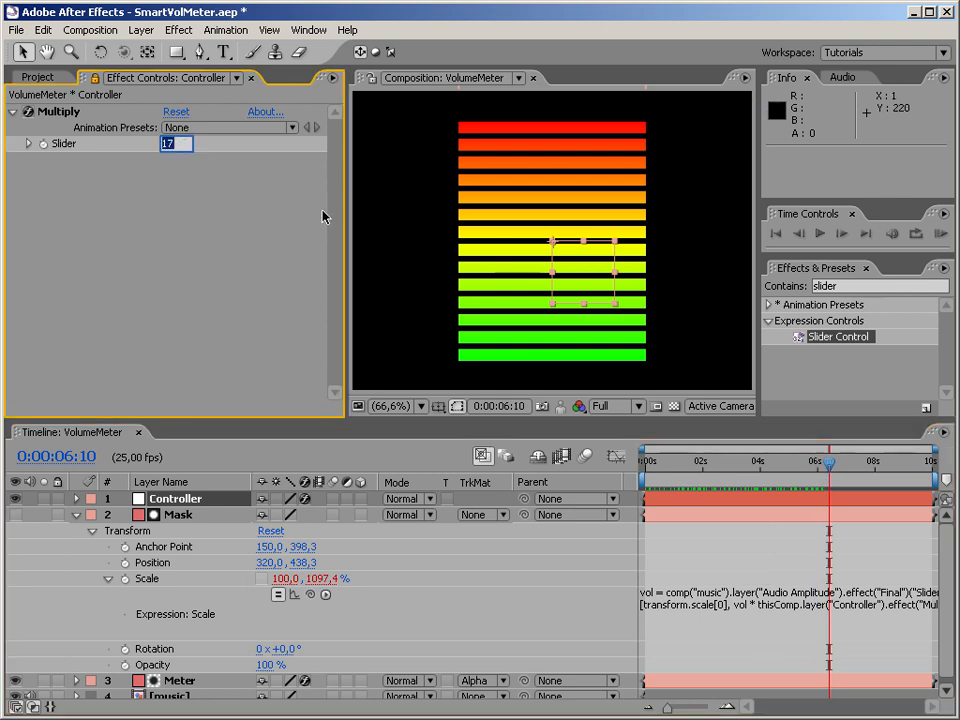
pyautogui.write('0')
pyautogui.press('Return')
pyautogui.moveTo(832, 465); pyautogui.dragTo(629, 480)
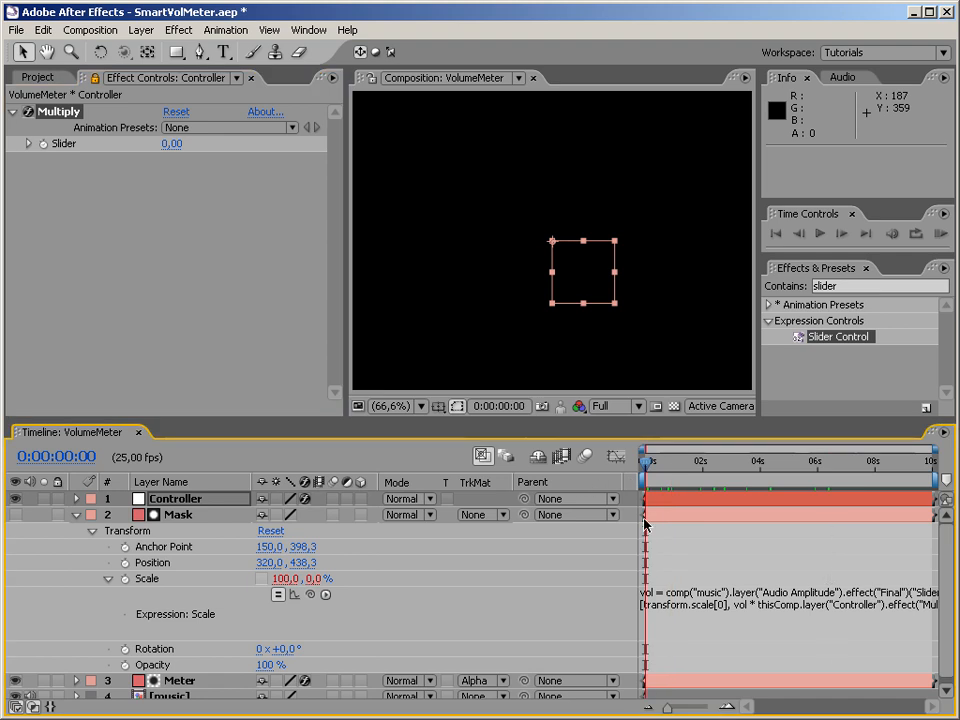
# Review the Mask layer's Scale expression, then test the Multiply slider at 17 and raise it to 92.
pyautogui.click(817, 627)
pyautogui.click(733, 632)
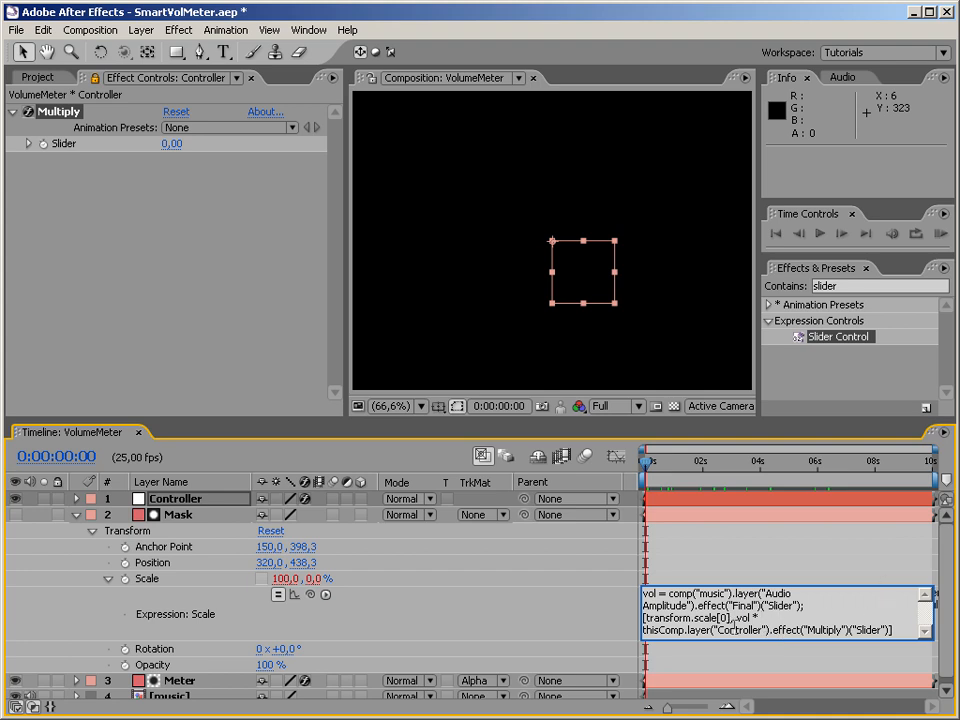
pyautogui.click(169, 151)
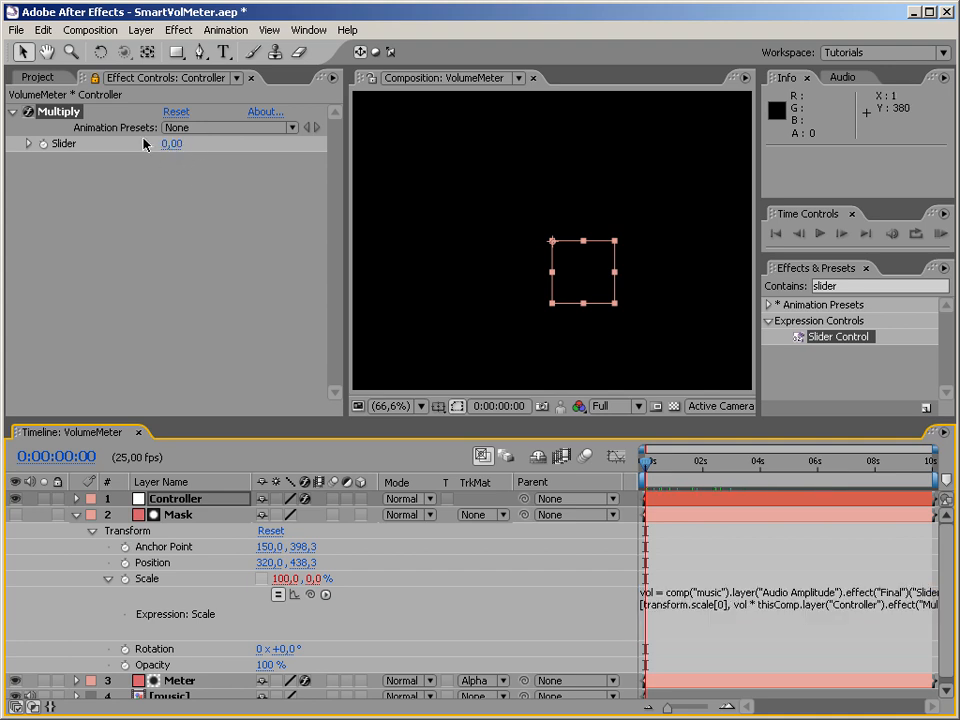
pyautogui.click(174, 144)
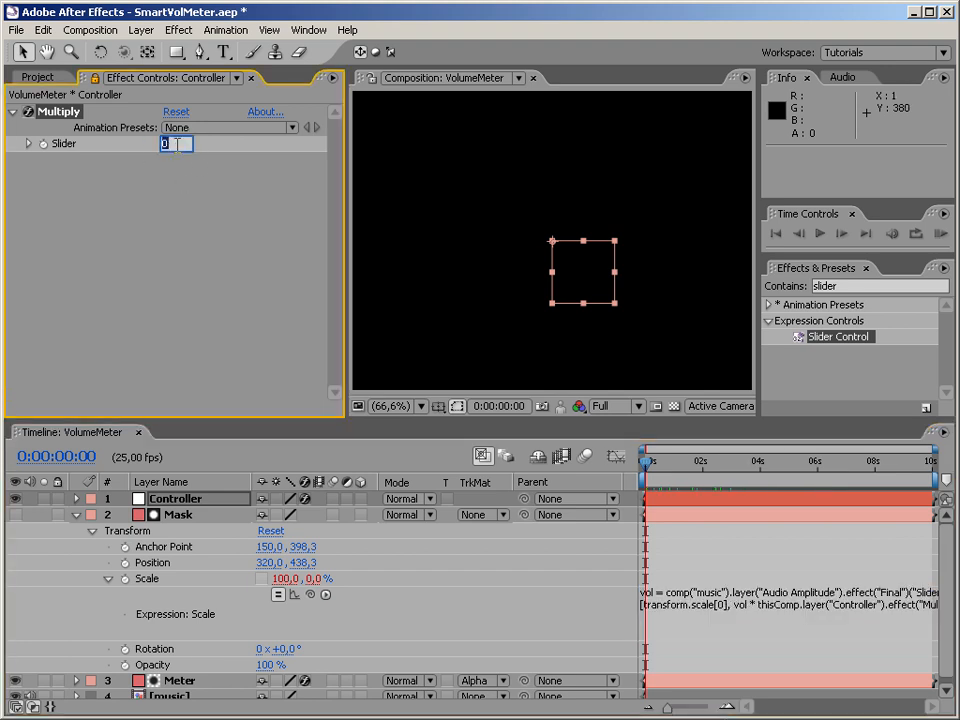
pyautogui.write('17')
pyautogui.press('Return')
pyautogui.moveTo(182, 145); pyautogui.dragTo(254, 148)
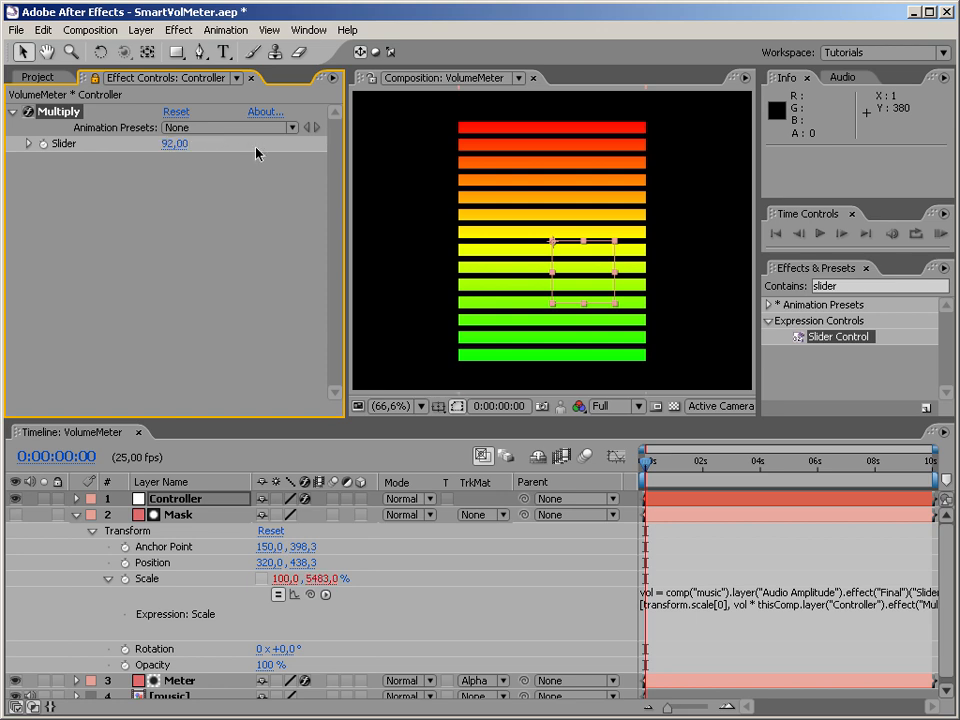
# Test the meter's response with the Multiply slider raised to 457, then reset the slider to 0.
pyautogui.click(197, 167)
pyautogui.click(177, 146)
pyautogui.click(207, 220)
pyautogui.moveTo(177, 144); pyautogui.dragTo(461, 141)
pyautogui.moveTo(264, 153); pyautogui.dragTo(564, 170)
pyautogui.moveTo(668, 155); pyautogui.dragTo(536, 163)
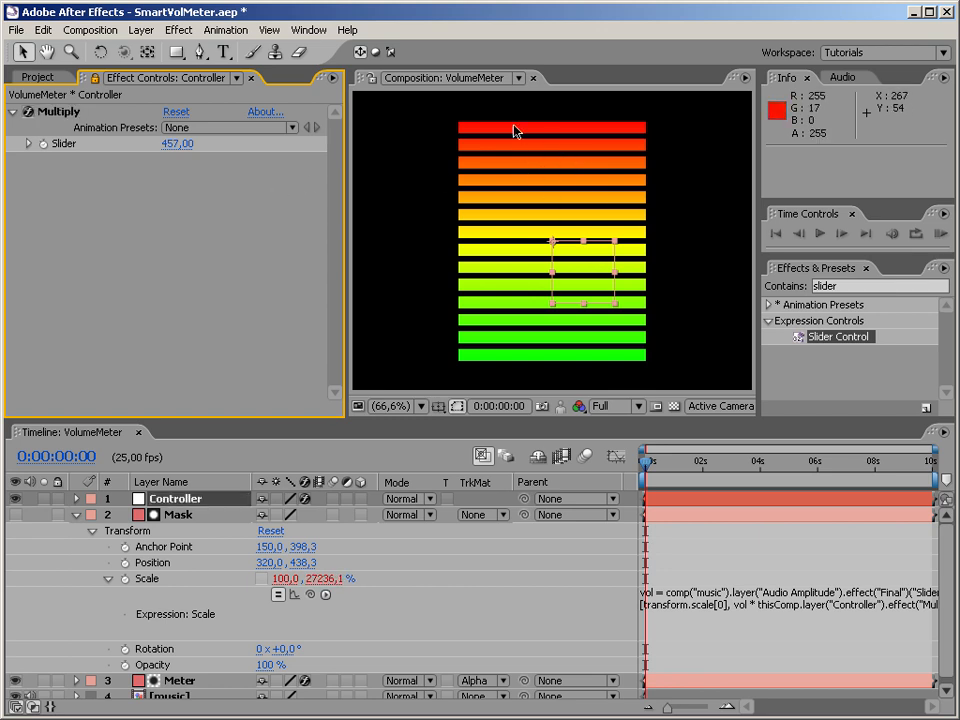
pyautogui.click(178, 144)
pyautogui.write('0')
pyautogui.press('Return')
# Hide the timeline's Mode and TrkMat columns to make more room for the Mask layer's Scale expression.
pyautogui.click(692, 620)
pyautogui.click(781, 630)
pyautogui.click(32, 707)
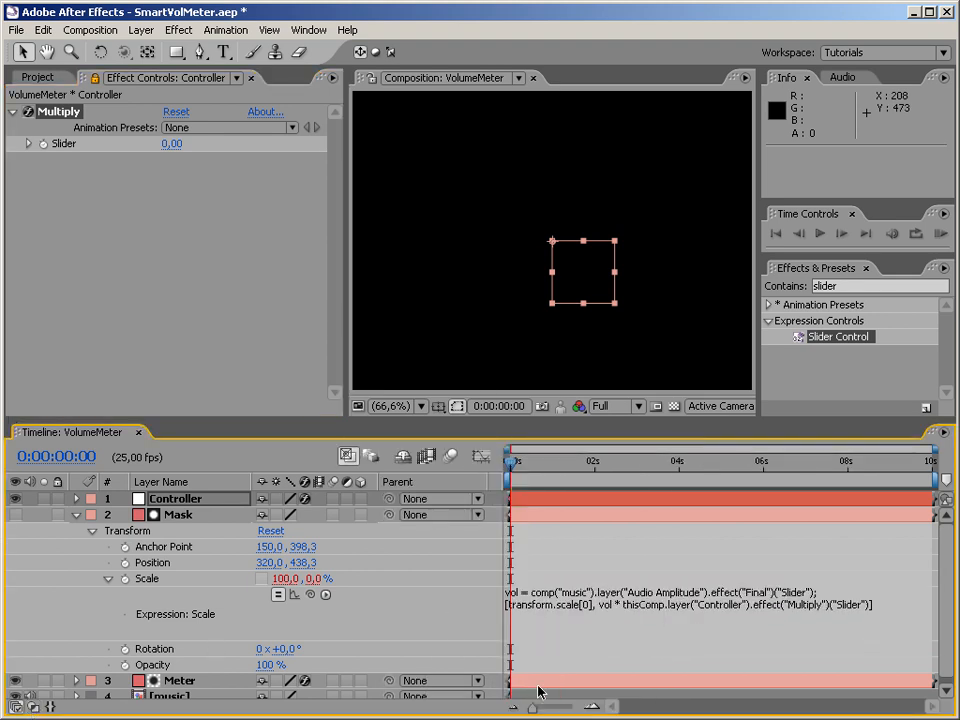
# In Mask's Scale expression, define mlp = thisComp.layer("Controller").effect("Multiply")("Slider") / 1000; and return [transform.scale[0], vol * (mlp + 1)].
pyautogui.click(658, 645)
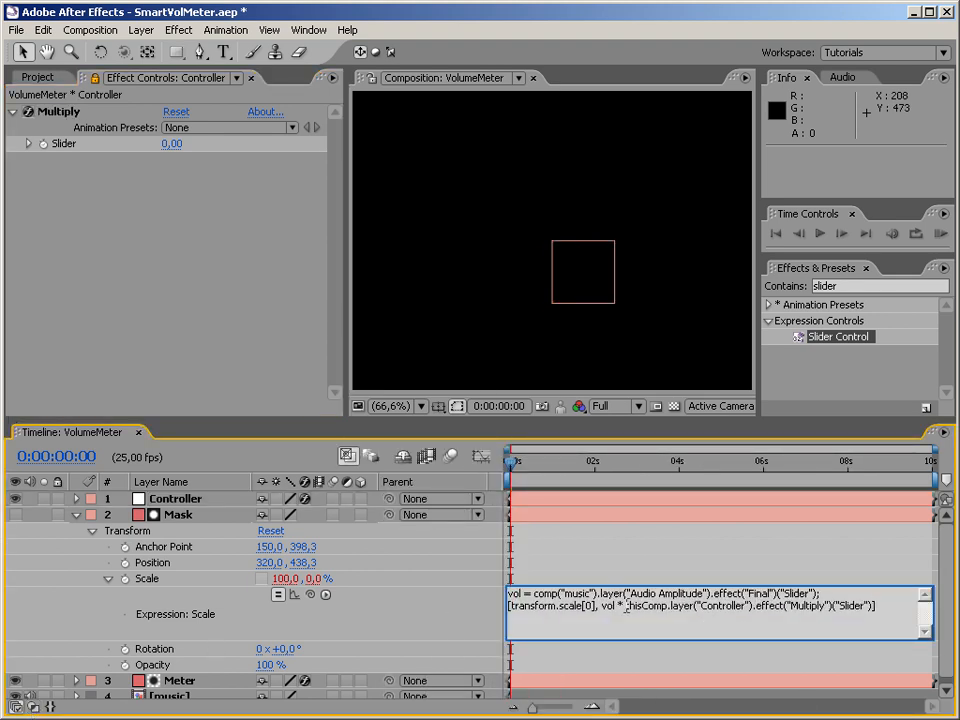
pyautogui.moveTo(627, 609); pyautogui.dragTo(865, 610)
pyautogui.hotkey('ctrl', 'c')
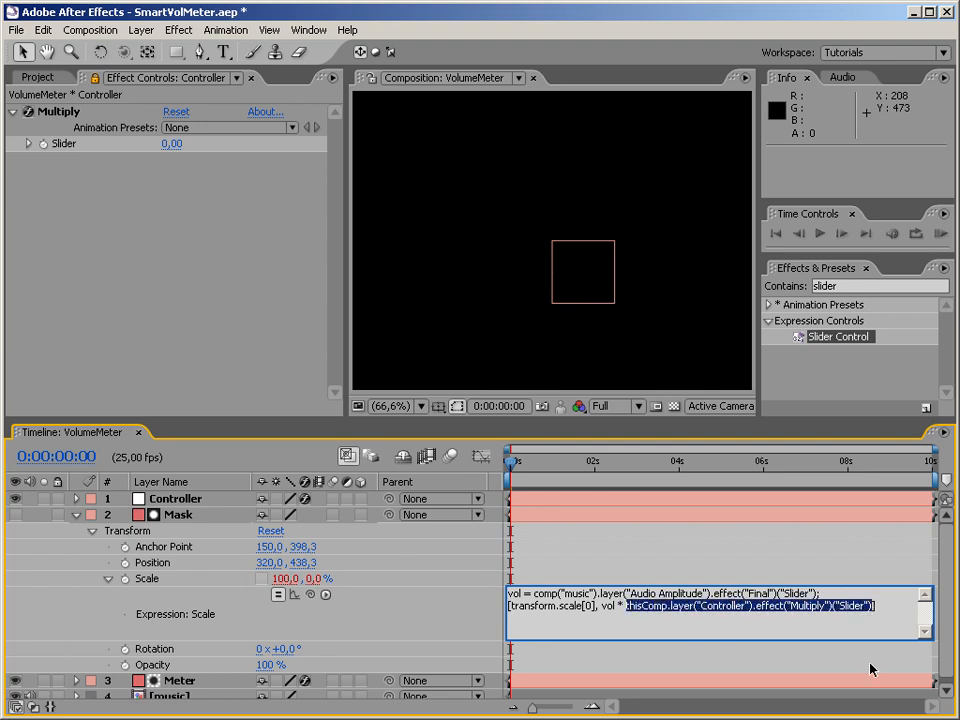
pyautogui.press('BackSpace')
pyautogui.press('Return')
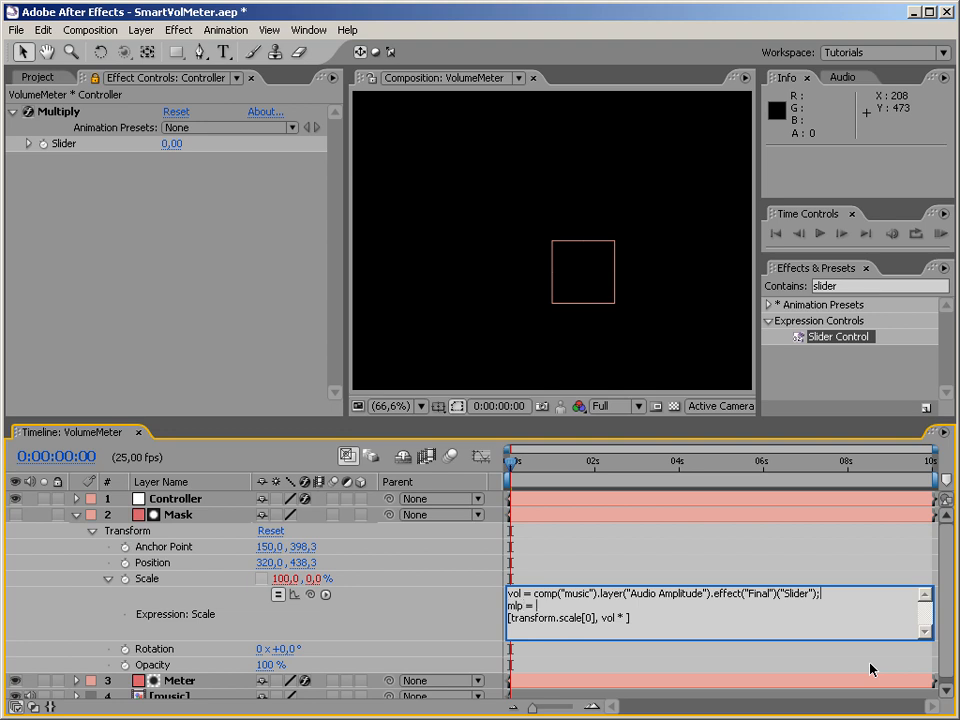
pyautogui.write('mlp =')
pyautogui.hotkey('ctrl', 'v')
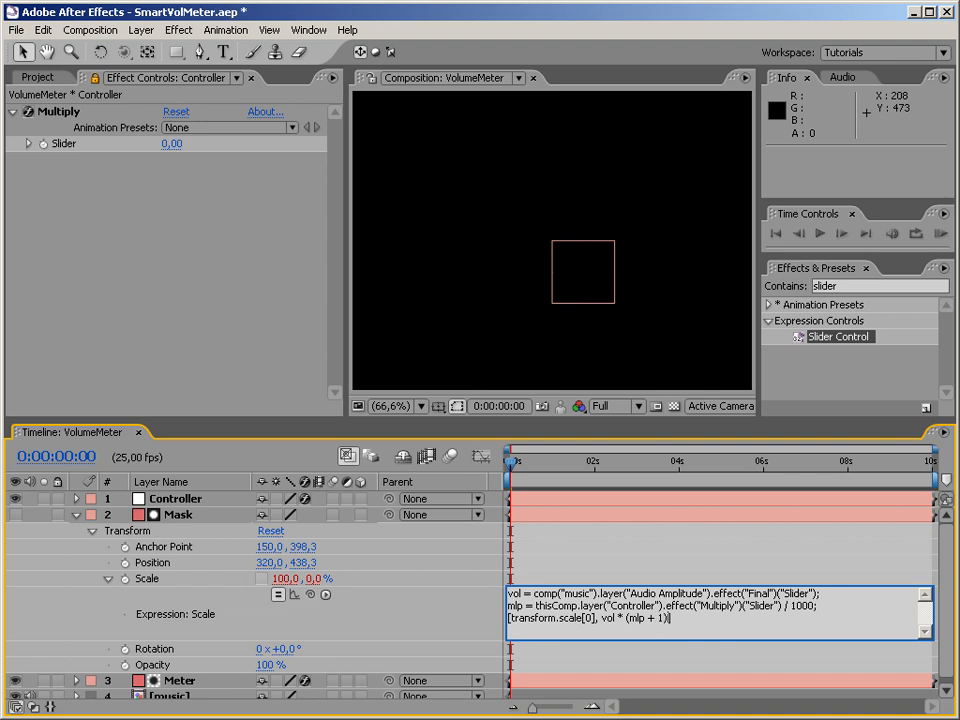
pyautogui.click(870, 669)
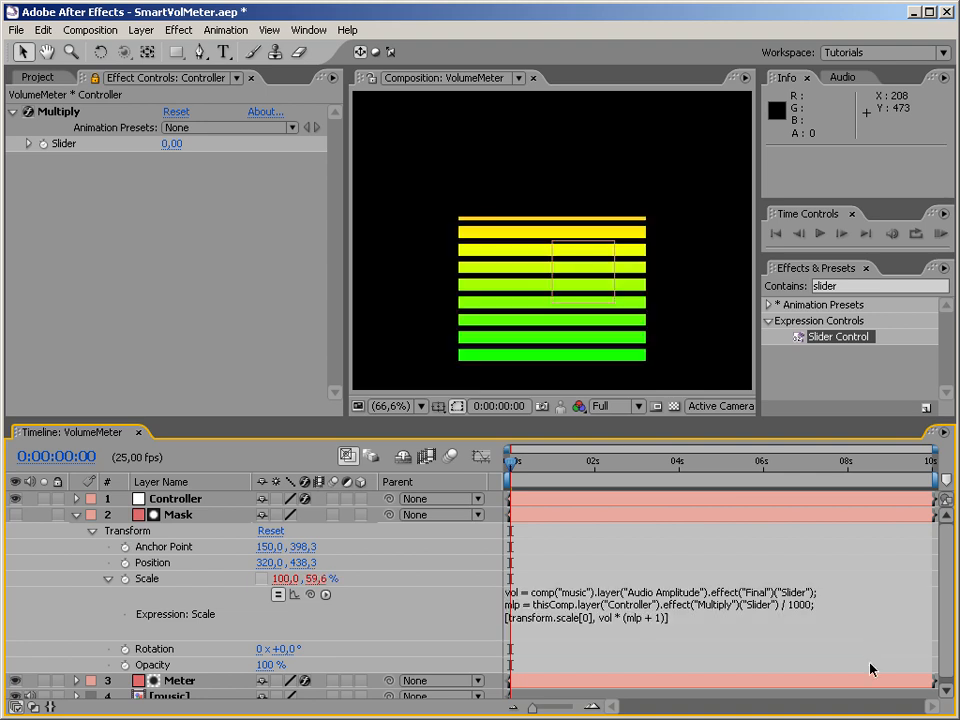
# Scrub to 0:00:04:04, test the Multiply slider at 579, check the meter at 0:00:03:08, and return to the start.
pyautogui.moveTo(520, 475); pyautogui.dragTo(690, 462)
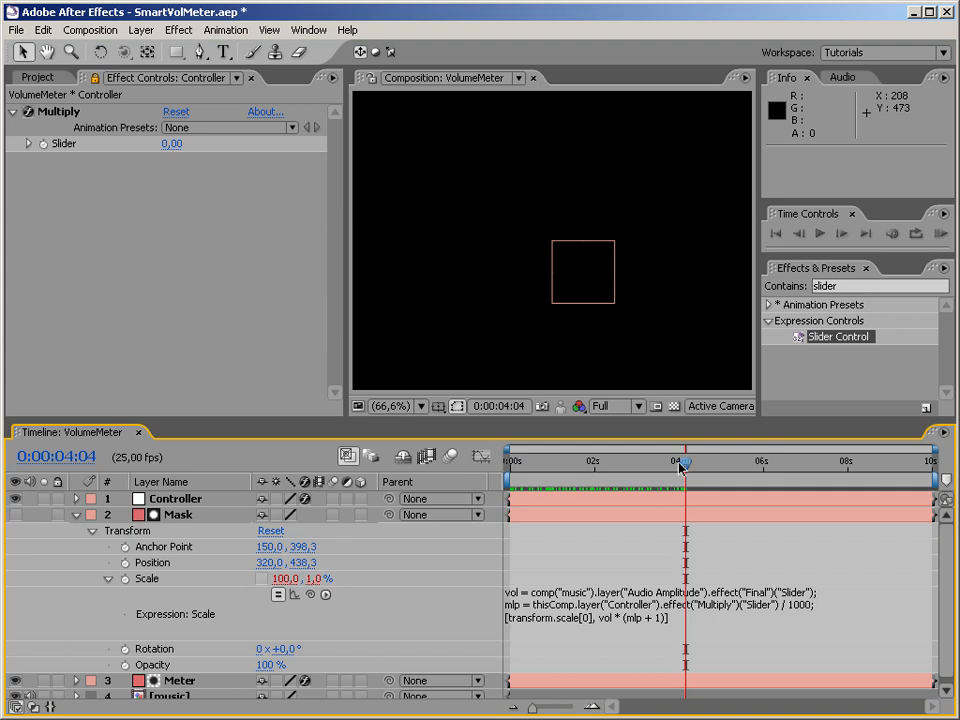
pyautogui.moveTo(173, 143)
pyautogui.mouseDown()
pyautogui.moveTo(301, 137)
pyautogui.moveTo(870, 158)
pyautogui.moveTo(688, 150)
pyautogui.moveTo(795, 147)
pyautogui.moveTo(720, 150)
pyautogui.mouseUp()
pyautogui.click(683, 464)
pyautogui.moveTo(683, 464); pyautogui.dragTo(647, 464)
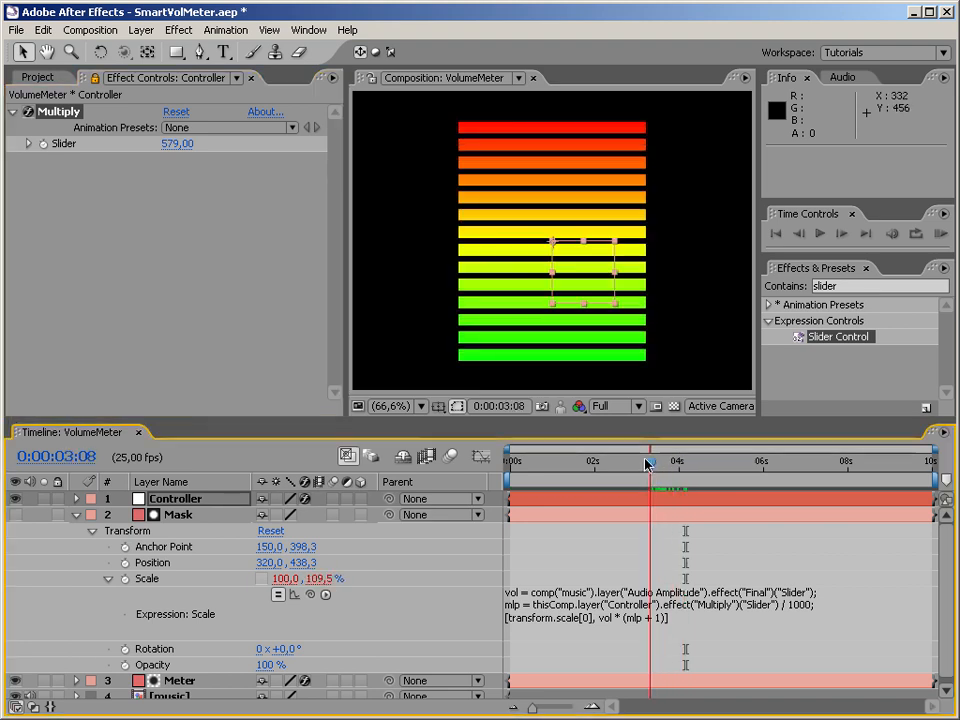
pyautogui.moveTo(650, 464); pyautogui.dragTo(469, 467)
# Set the Multiply slider to 200 and preview the composition from the beginning.
pyautogui.click(177, 145)
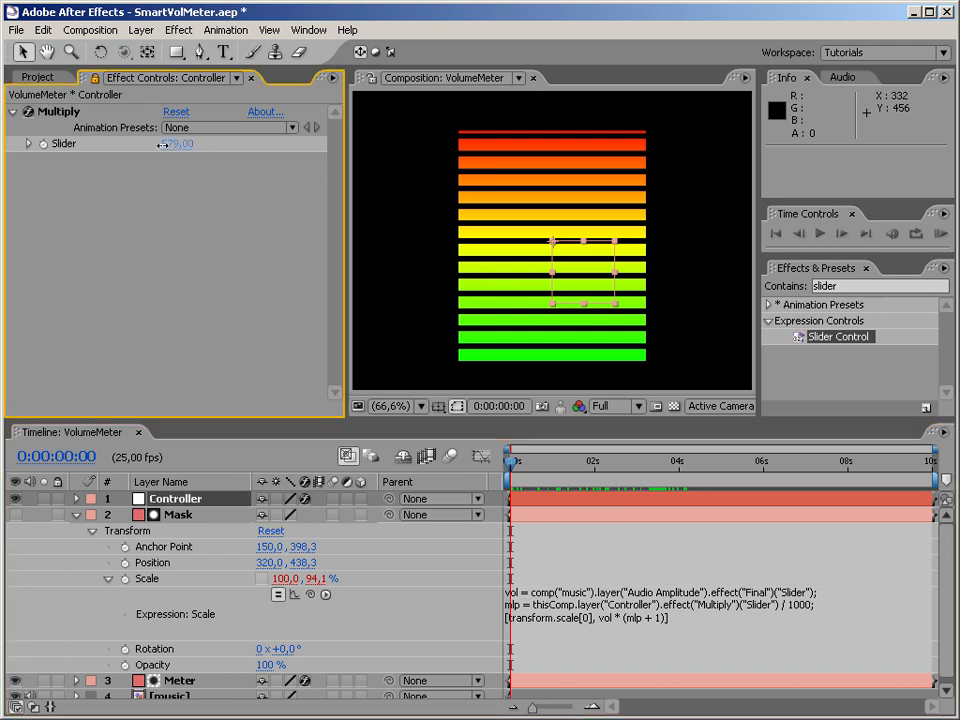
pyautogui.write('200')
pyautogui.press('Return')
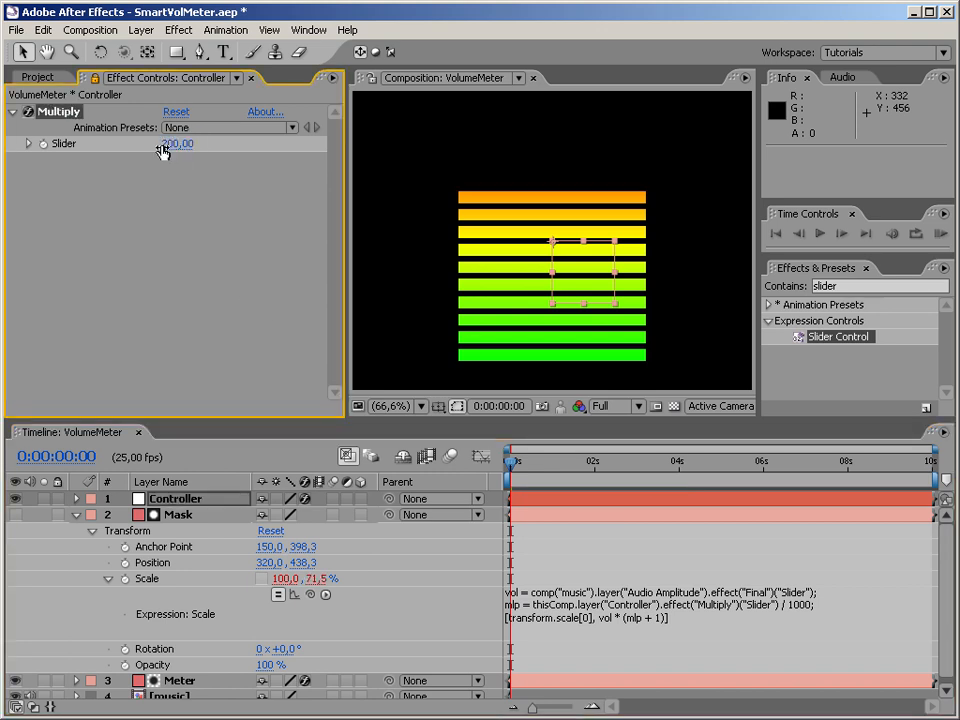
pyautogui.moveTo(512, 466); pyautogui.dragTo(469, 462)
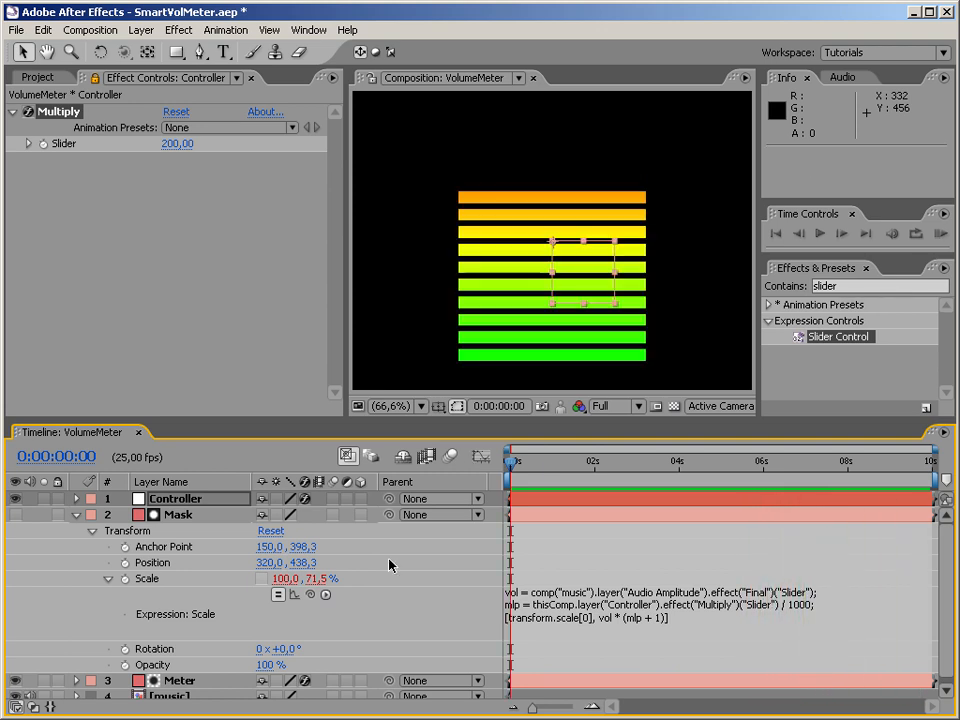
# Collapse the Multiply effect and the Mask layer's properties, and clear the layer selection.
pyautogui.click(246, 321)
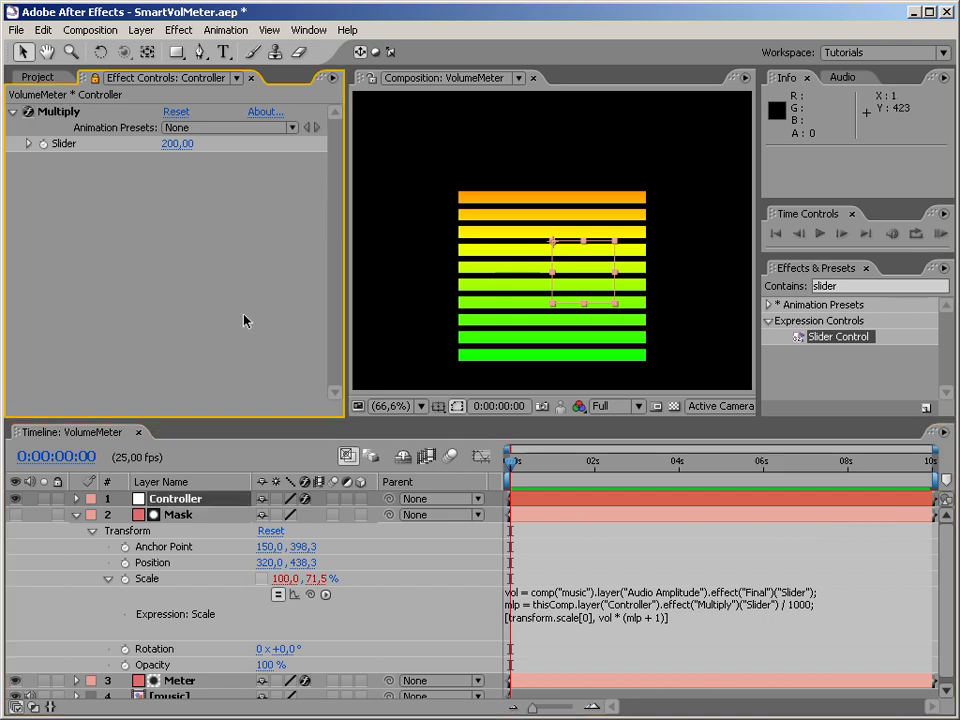
pyautogui.click(13, 112)
pyautogui.moveTo(533, 478); pyautogui.dragTo(476, 552)
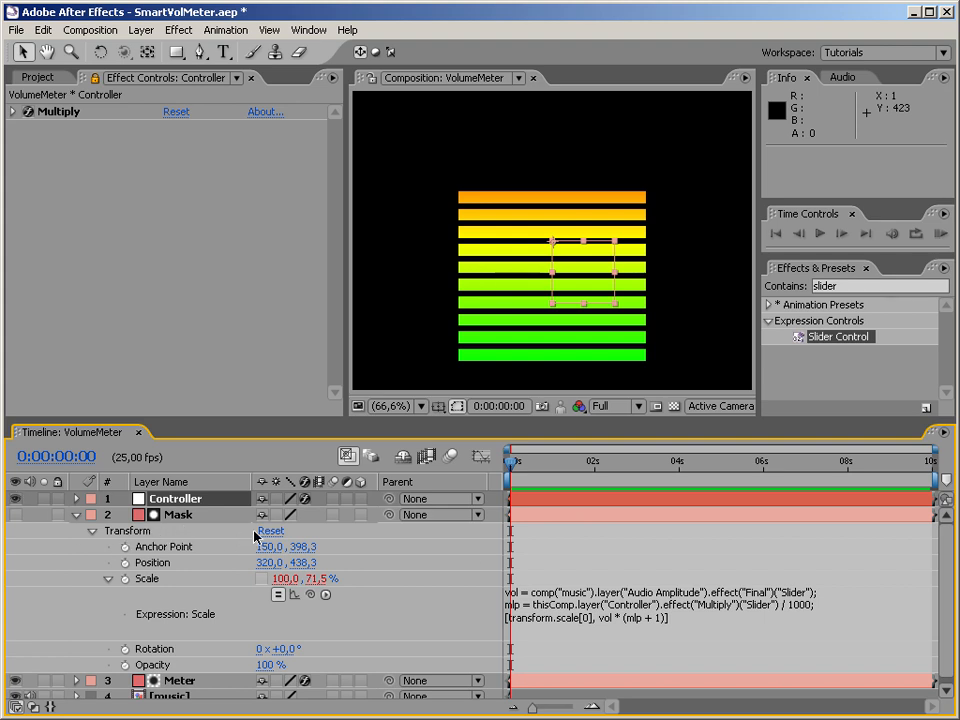
pyautogui.click(78, 516)
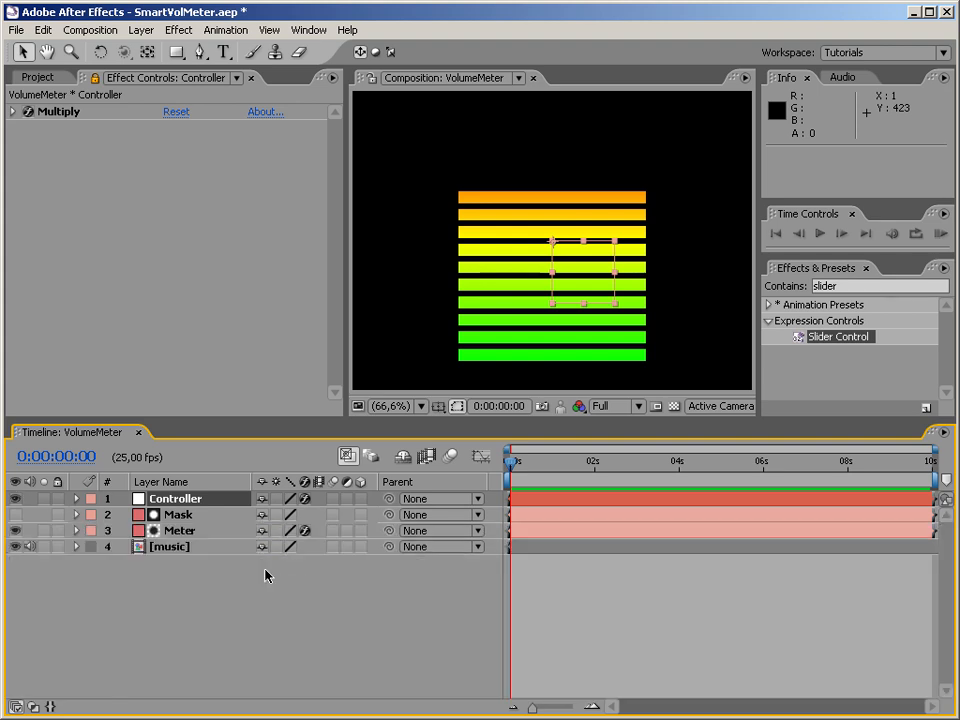
pyautogui.click(388, 593)
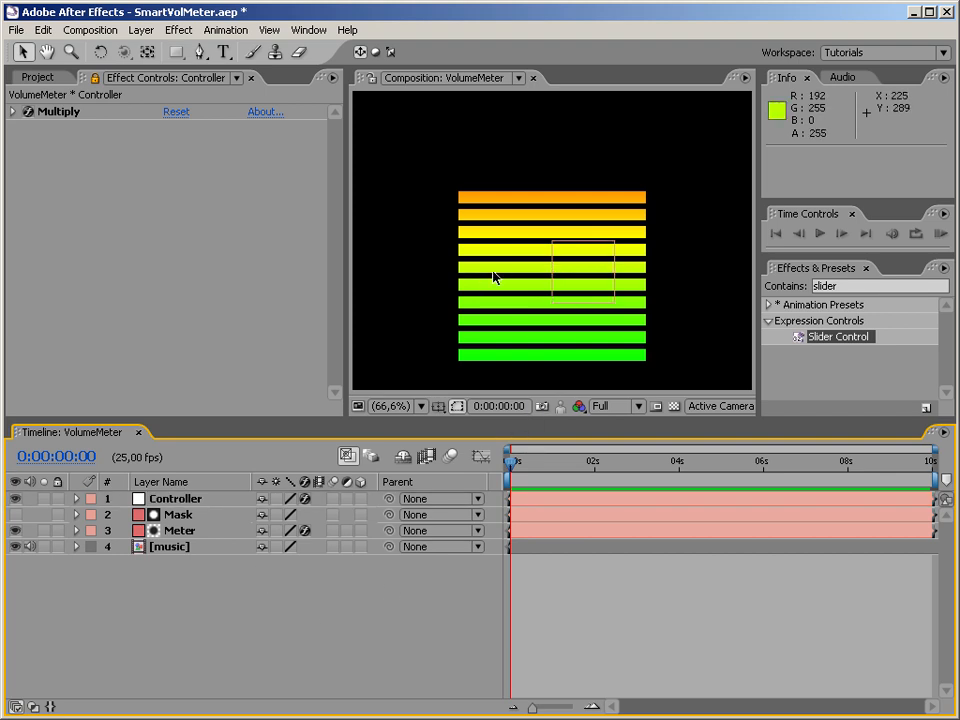
# Check the meter's level at 0:00:03:08, 0:00:02:09, 0:00:01:24 and 0:00:01:14.
pyautogui.moveTo(554, 460); pyautogui.dragTo(650, 461)
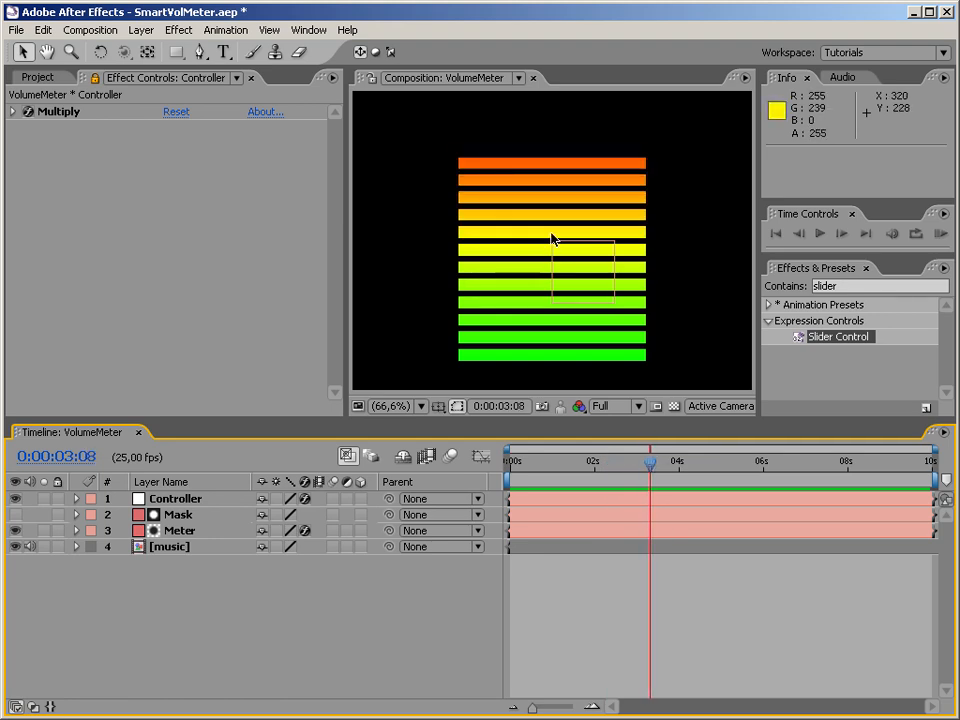
pyautogui.moveTo(648, 461); pyautogui.dragTo(610, 462)
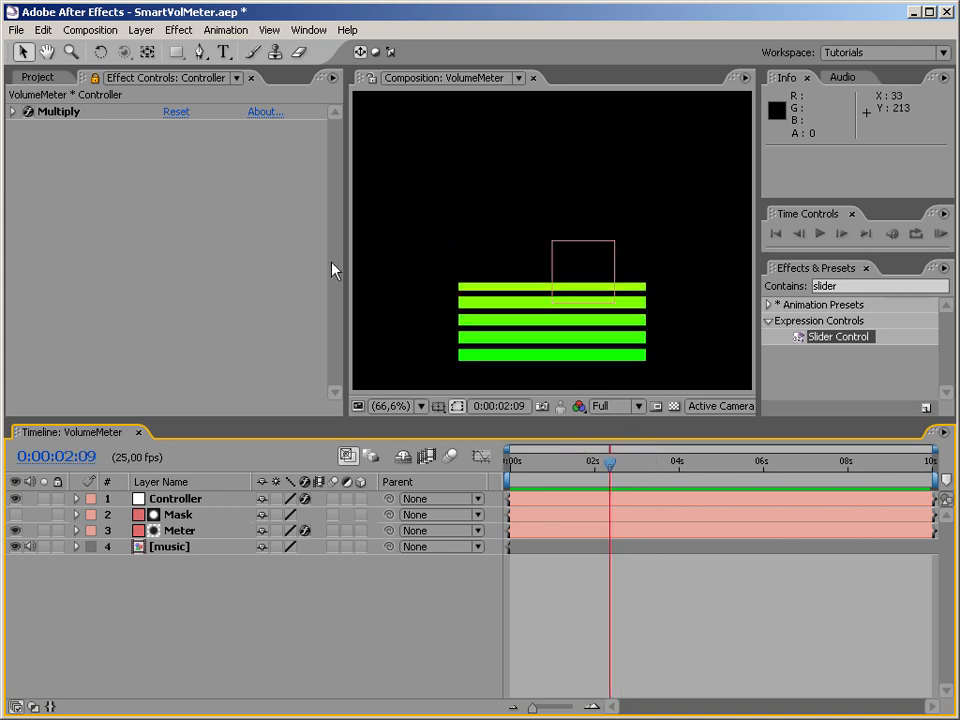
pyautogui.hotkey('shift', 'pageup')
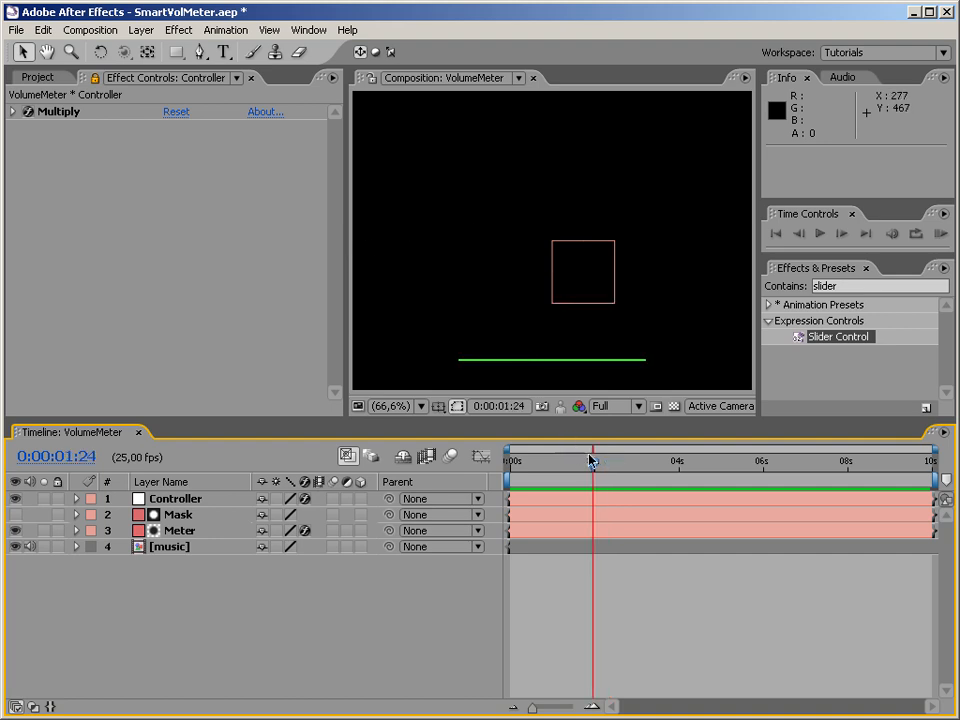
pyautogui.moveTo(590, 459)
pyautogui.mouseDown()
pyautogui.moveTo(601, 460)
pyautogui.moveTo(577, 461)
pyautogui.mouseUp()
pyautogui.click(544, 310)
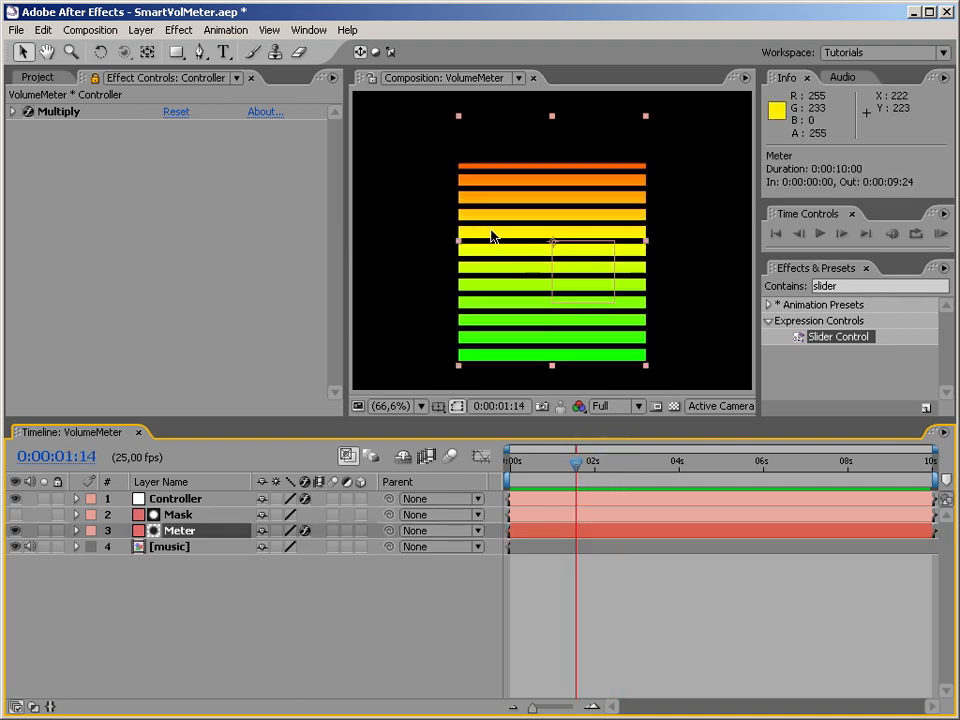
# Select the Mask layer and expand it to review its Scale expression, then collapse it again.
pyautogui.click(184, 516)
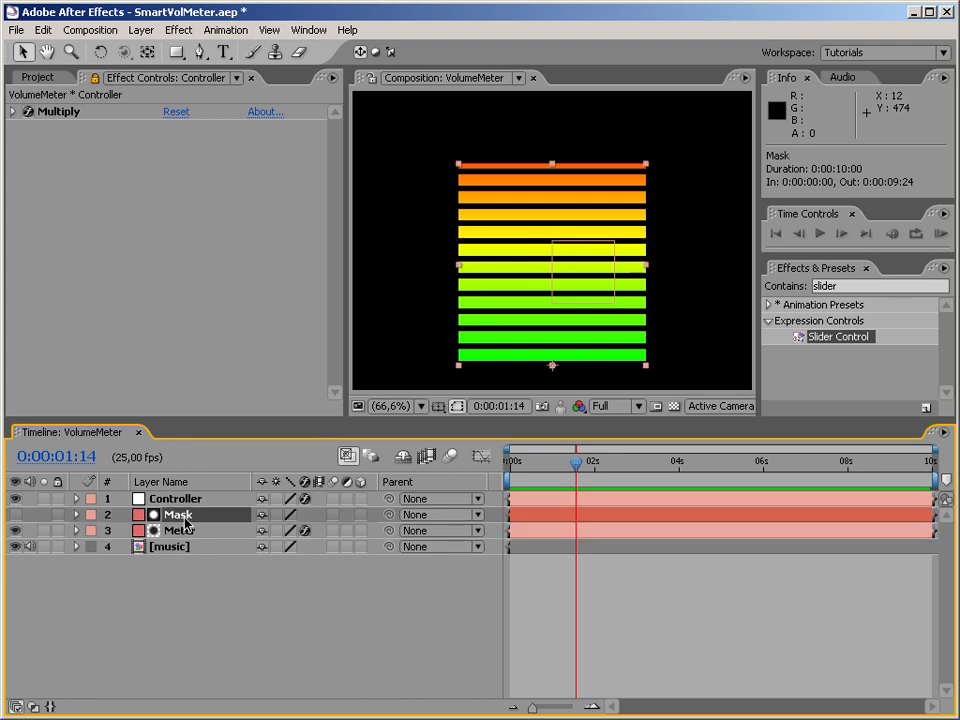
pyautogui.click(77, 513)
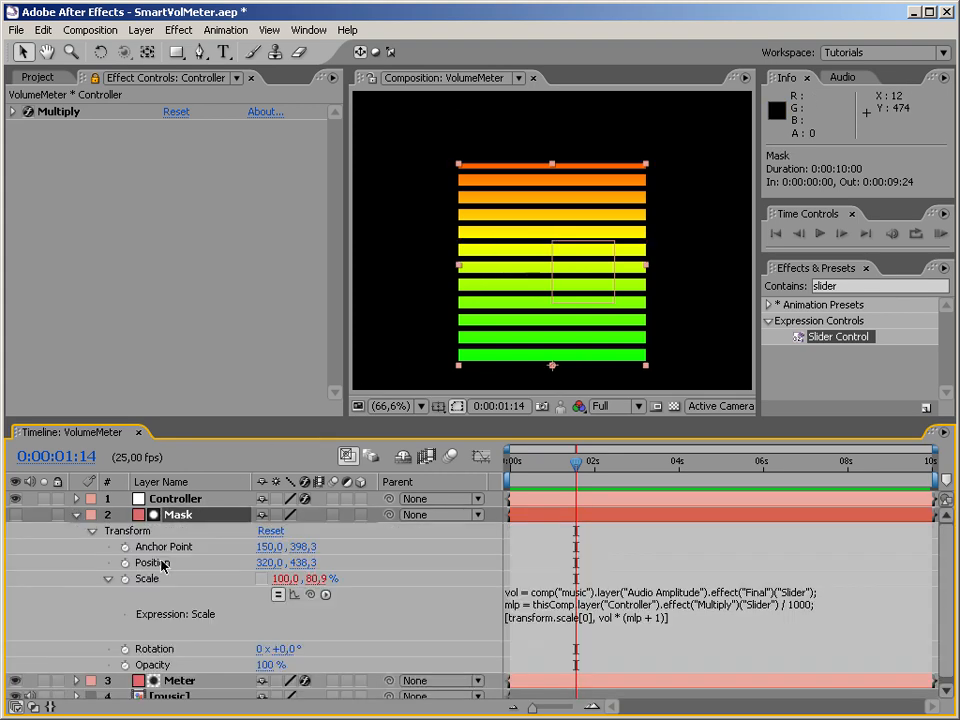
pyautogui.click(77, 514)
pyautogui.click(199, 298)
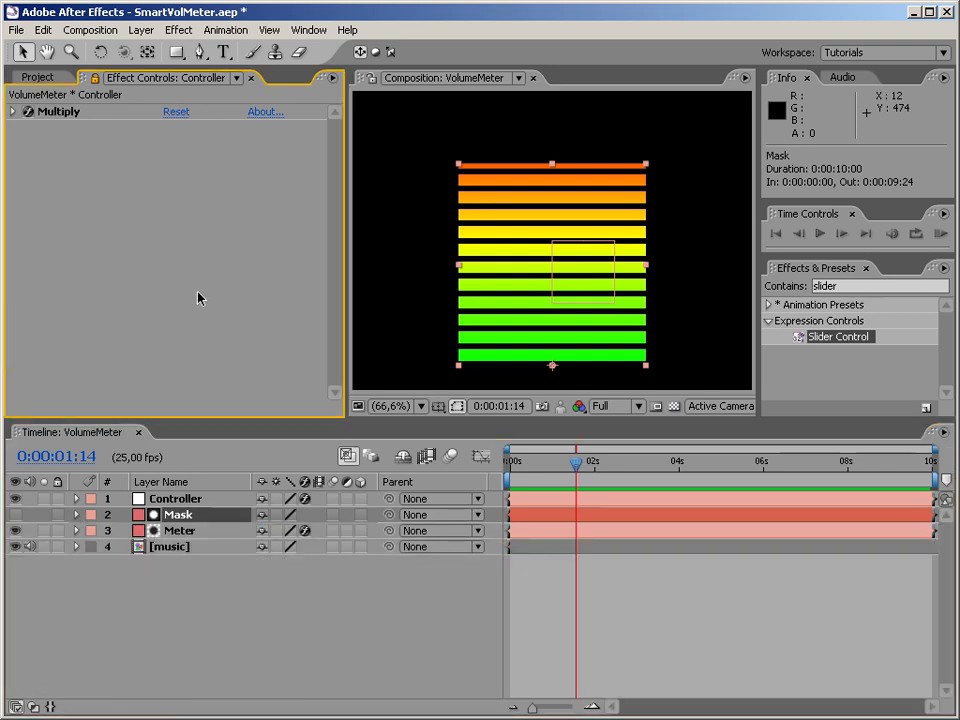
# Parent the Mask and Meter layers together to the Controller null.
pyautogui.keyDown('ctrl'); pyautogui.click(184, 532); pyautogui.keyUp('ctrl')
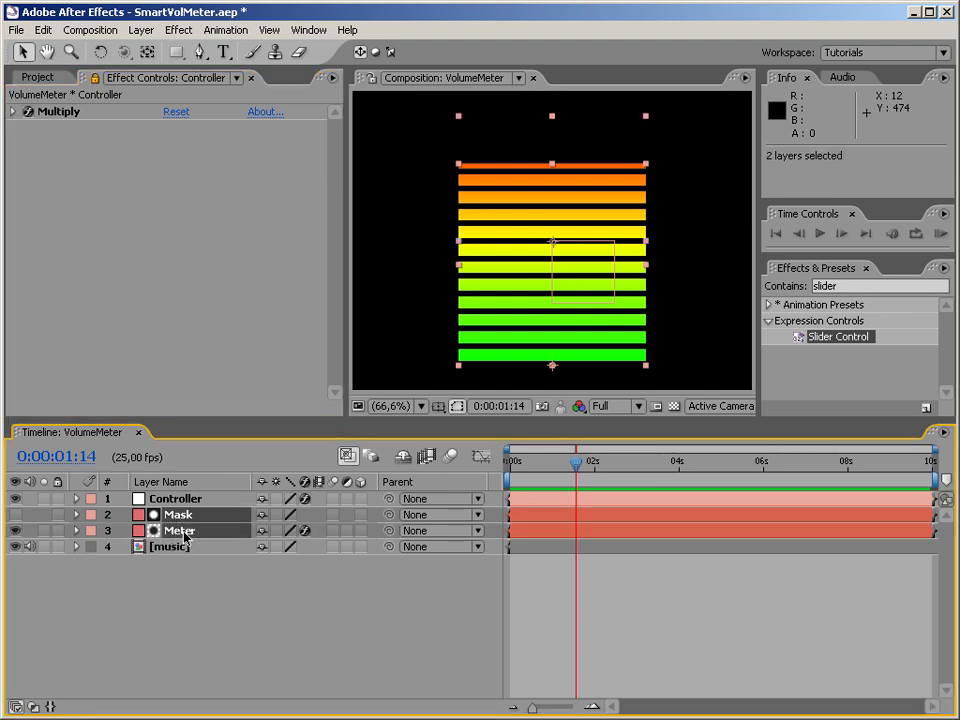
pyautogui.moveTo(389, 514); pyautogui.dragTo(217, 501)
pyautogui.click(306, 600)
# Mark the Mask and Meter layers as shy and hide shy layers in the timeline.
pyautogui.click(180, 515)
pyautogui.keyDown('ctrl'); pyautogui.click(186, 531); pyautogui.keyUp('ctrl')
pyautogui.moveTo(262, 515); pyautogui.dragTo(260, 530)
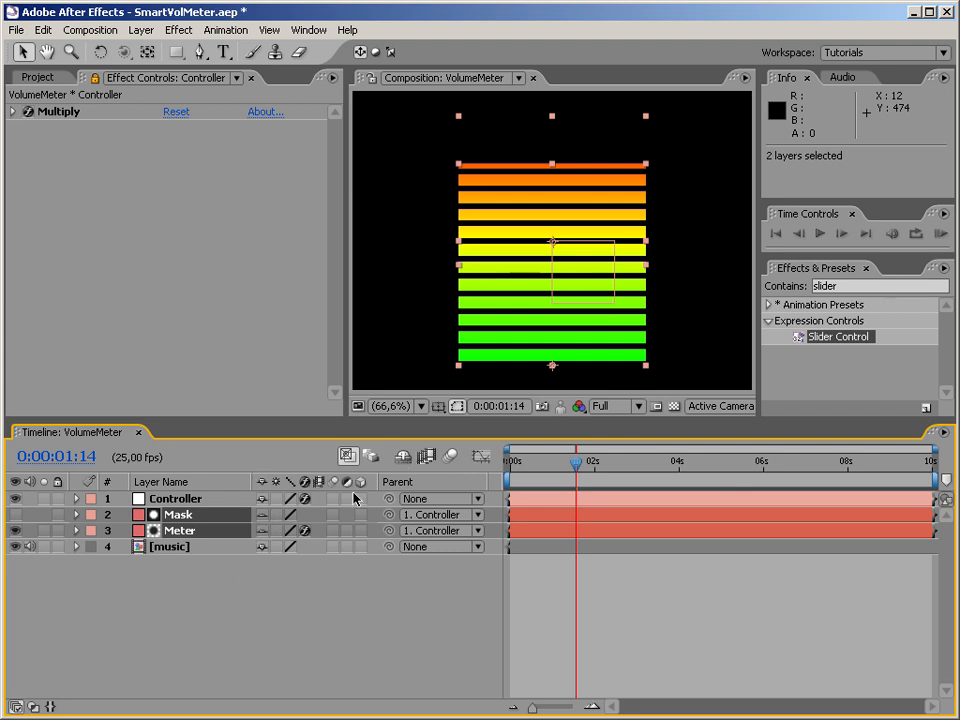
pyautogui.click(402, 458)
pyautogui.click(357, 568)
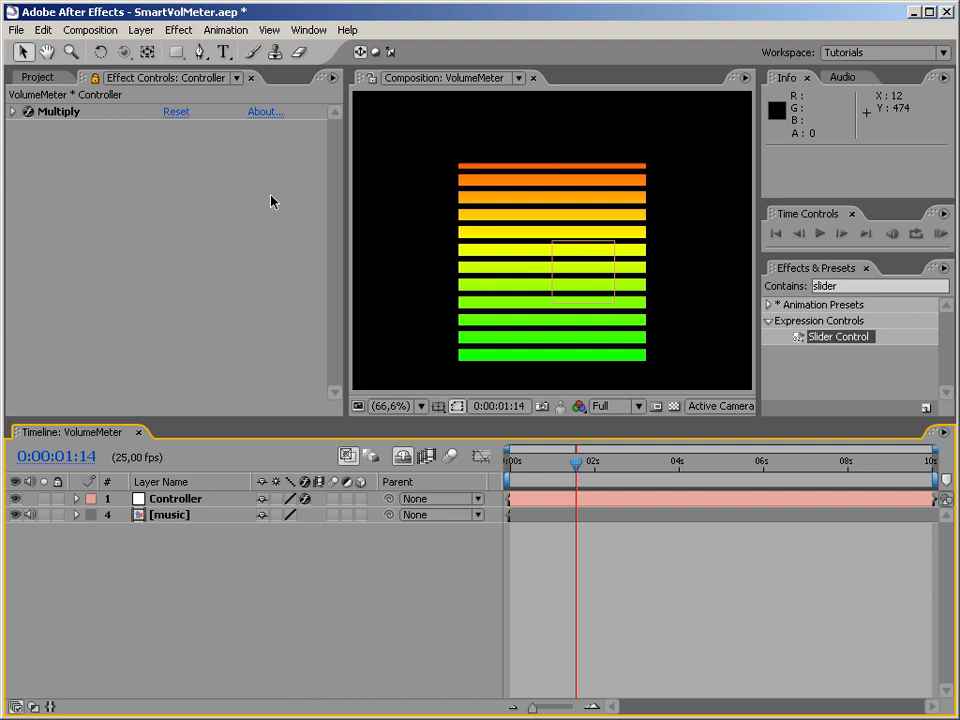
# Scale the Controller null into a narrow strip, scrub to 0:00:01:13 to check it, and reduce the null's height.
pyautogui.click(177, 498)
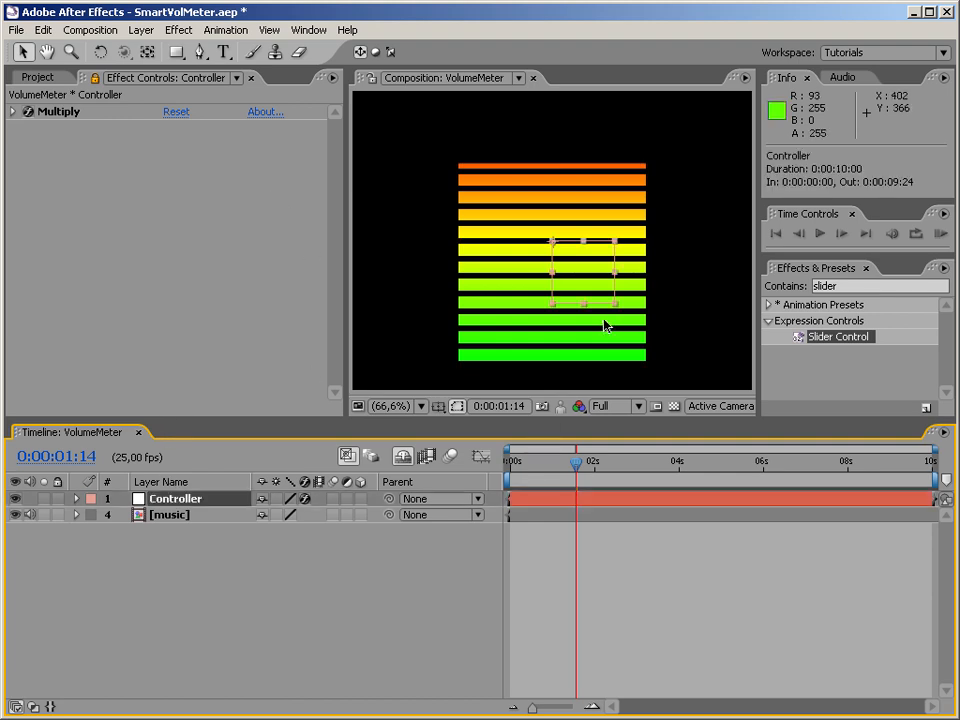
pyautogui.moveTo(603, 306); pyautogui.dragTo(536, 315)
pyautogui.moveTo(575, 466); pyautogui.dragTo(503, 478)
pyautogui.moveTo(557, 480); pyautogui.dragTo(572, 469)
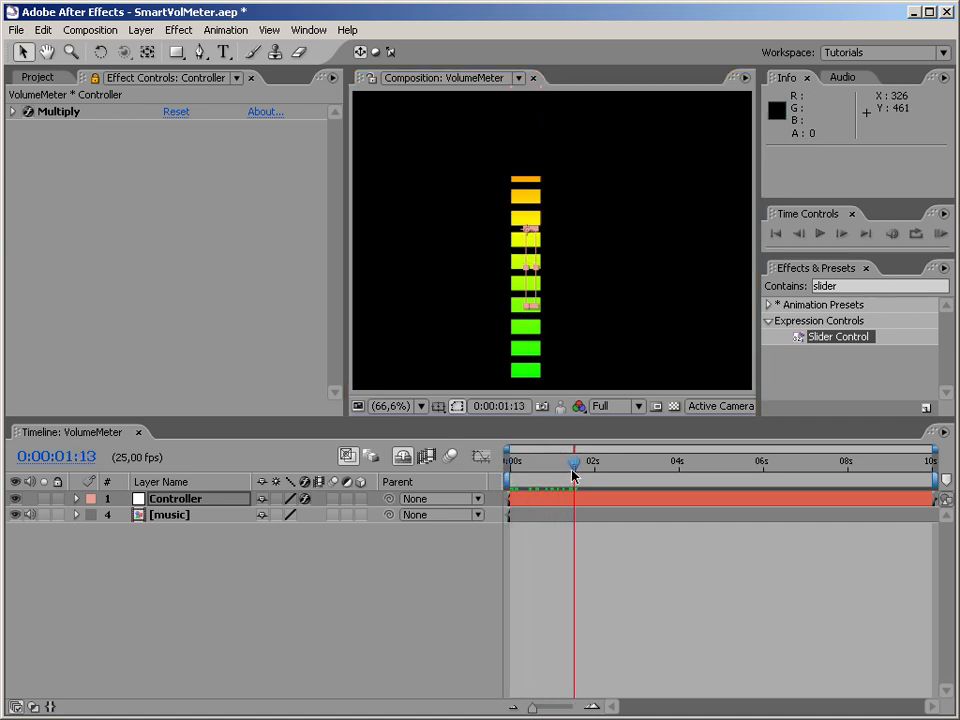
pyautogui.moveTo(533, 312); pyautogui.dragTo(543, 277)
# RAM-preview the resized meter from the start of the composition, then stop playback and deselect Controller.
pyautogui.moveTo(575, 463); pyautogui.dragTo(471, 466)
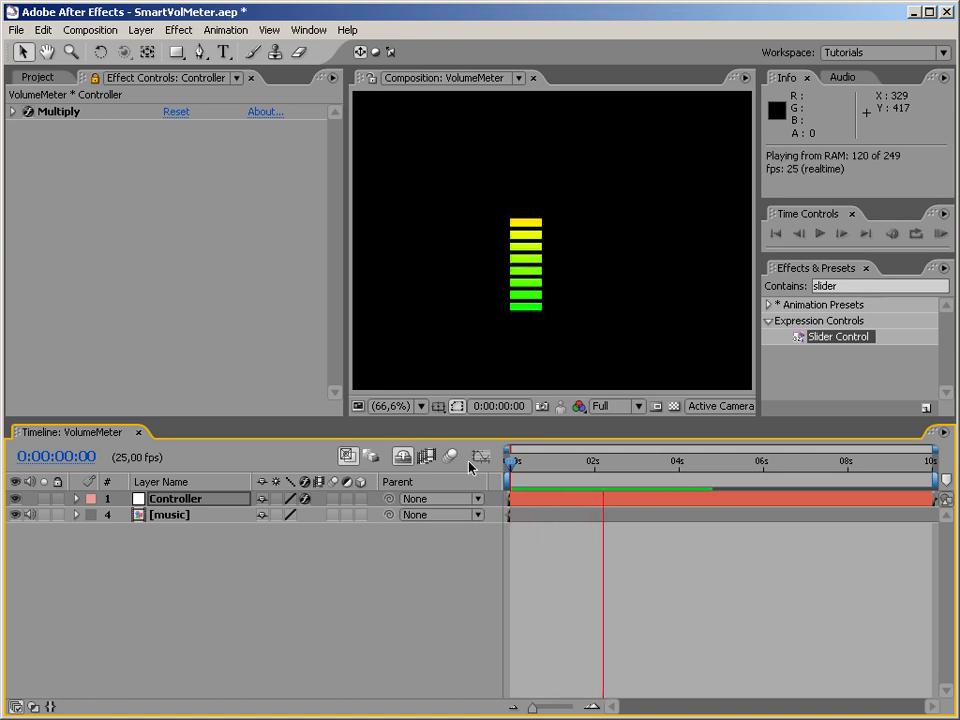
pyautogui.press('space')
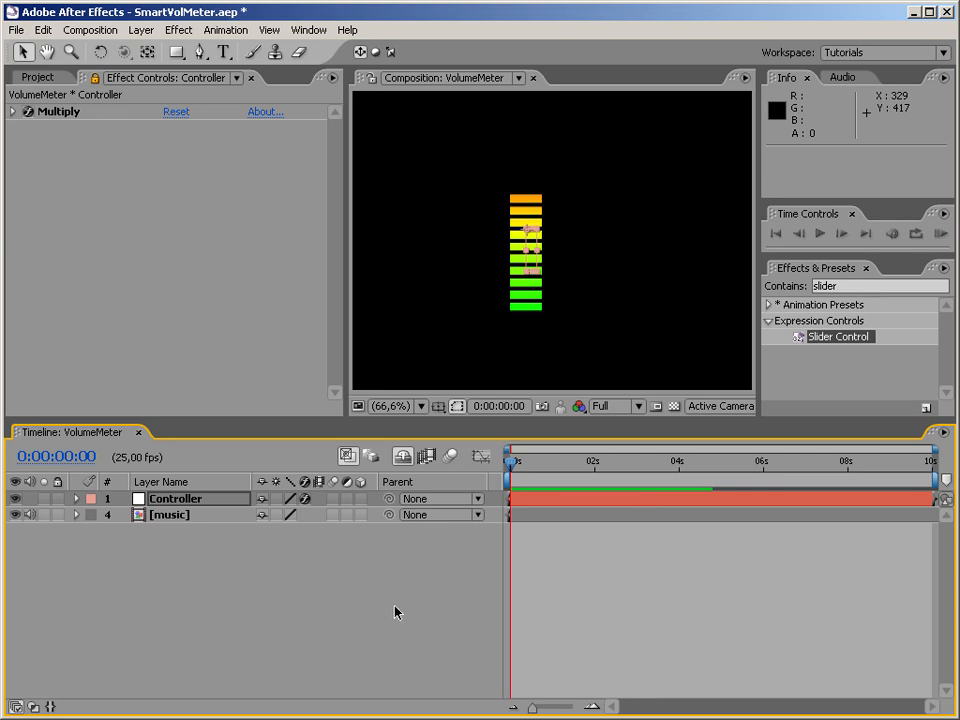
pyautogui.click(343, 633)
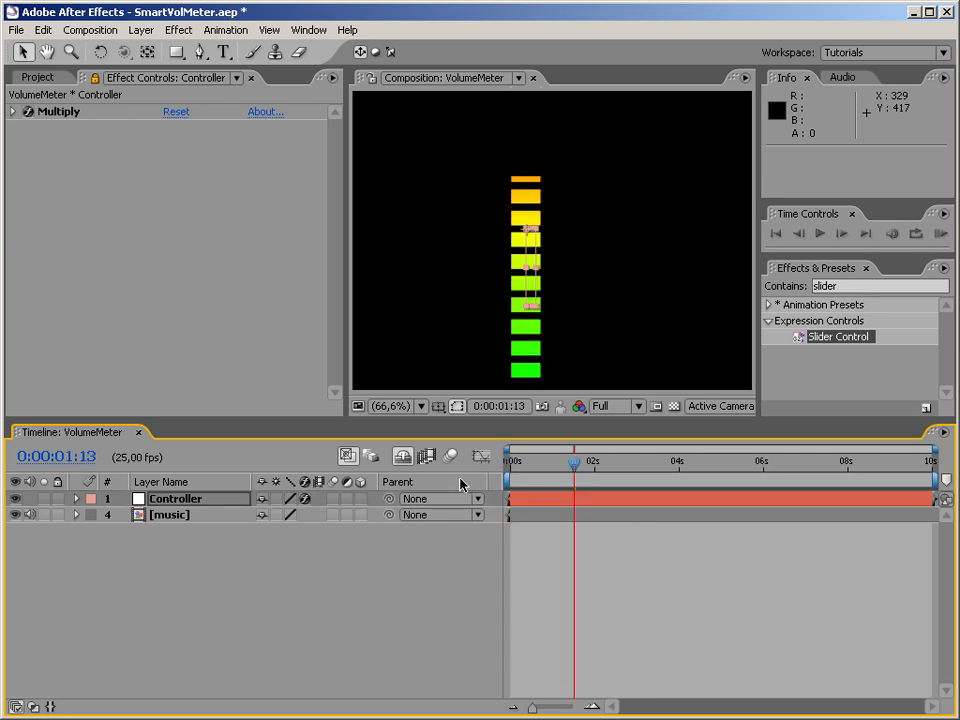
# Revert the Controller null's resizing and unhide the shy Mask and Meter layers in the timeline.
pyautogui.press('pagedown')
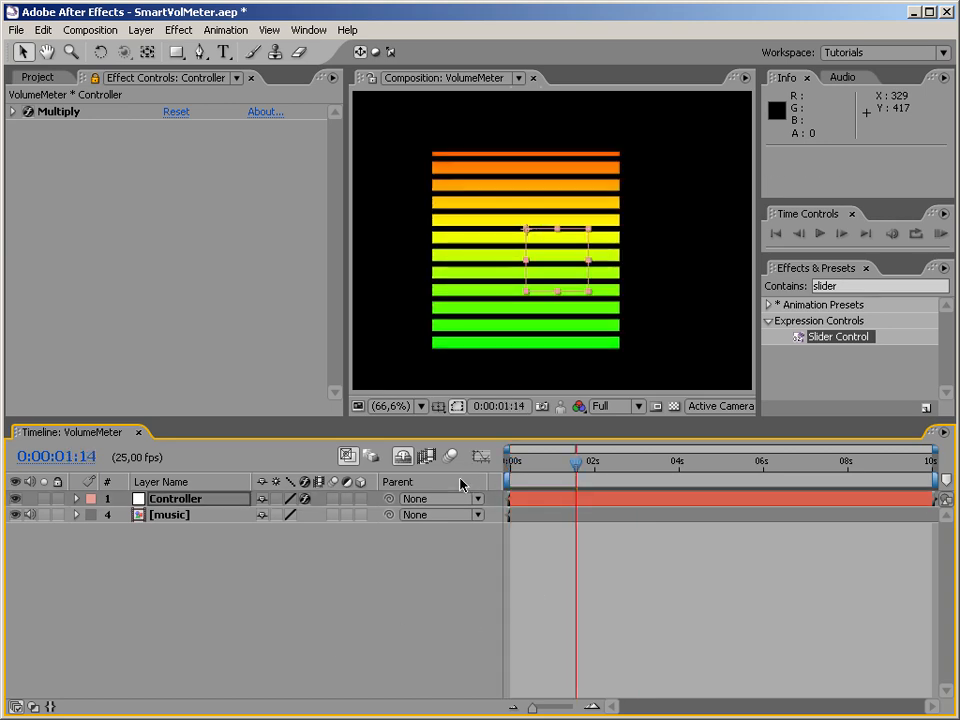
pyautogui.click(317, 568)
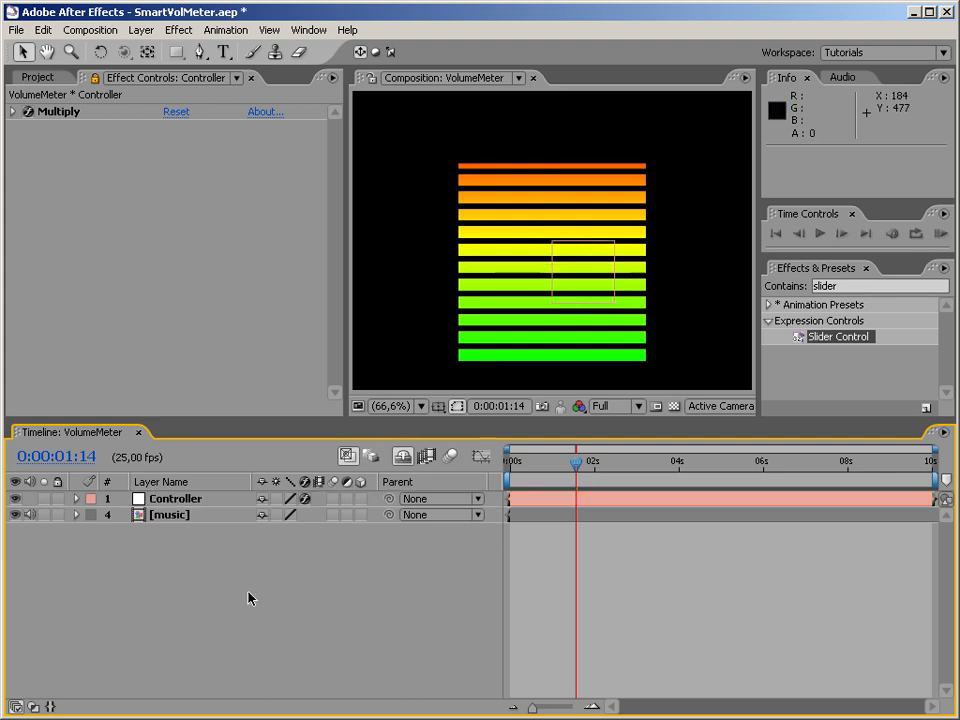
pyautogui.click(404, 458)
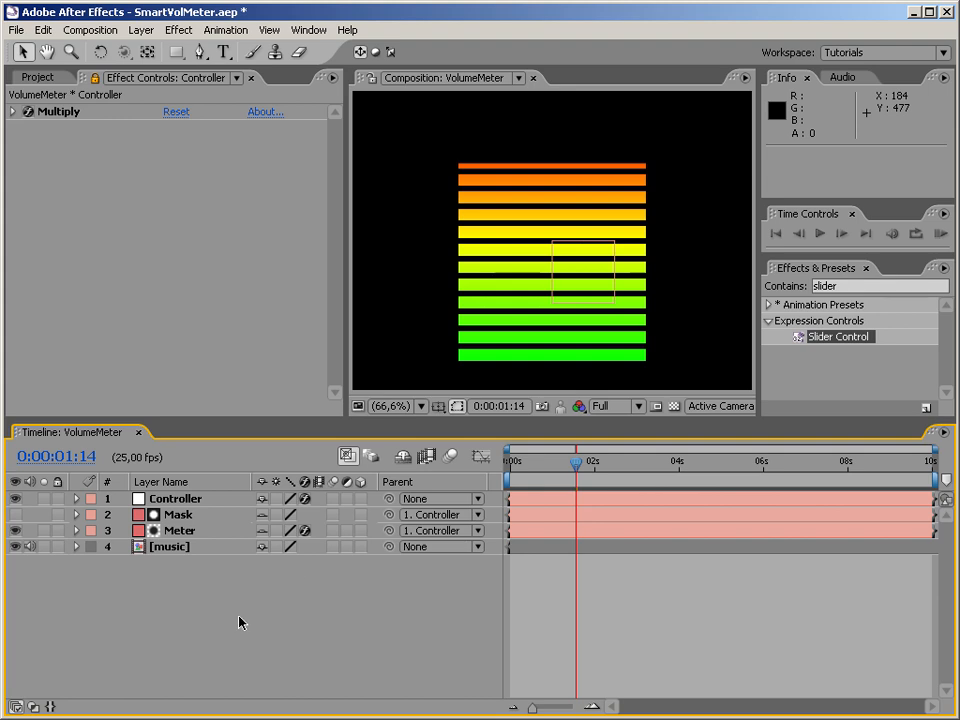
# Examine the Meter layer's extent and bar levels around 0:00:01:14, and deselect it.
pyautogui.click(178, 530)
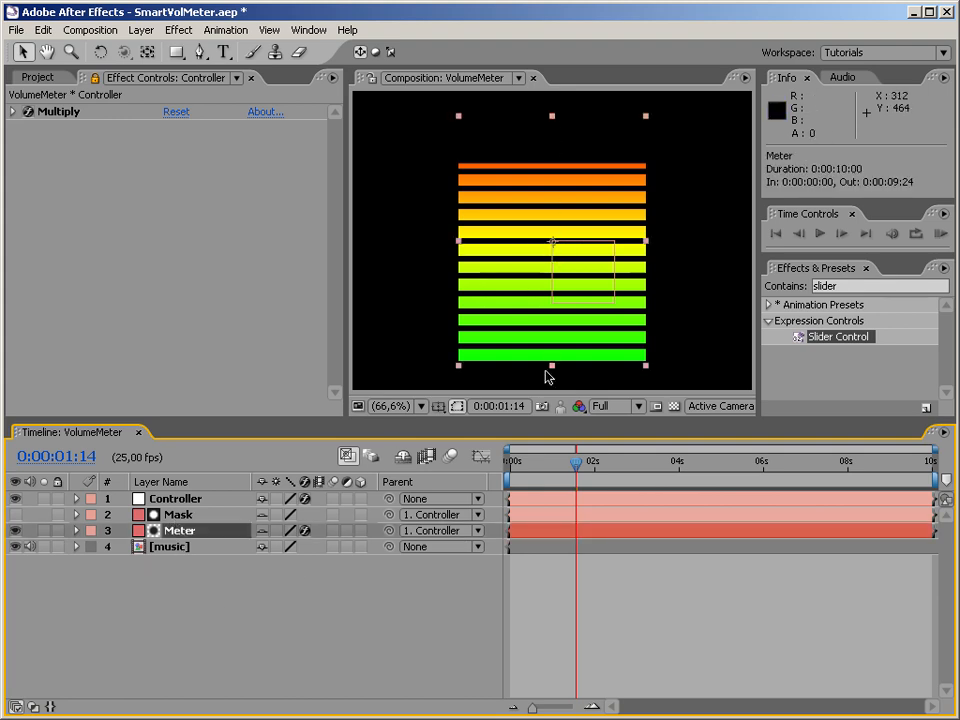
pyautogui.moveTo(565, 472)
pyautogui.mouseDown()
pyautogui.moveTo(533, 468)
pyautogui.moveTo(577, 473)
pyautogui.mouseUp()
pyautogui.click(233, 601)
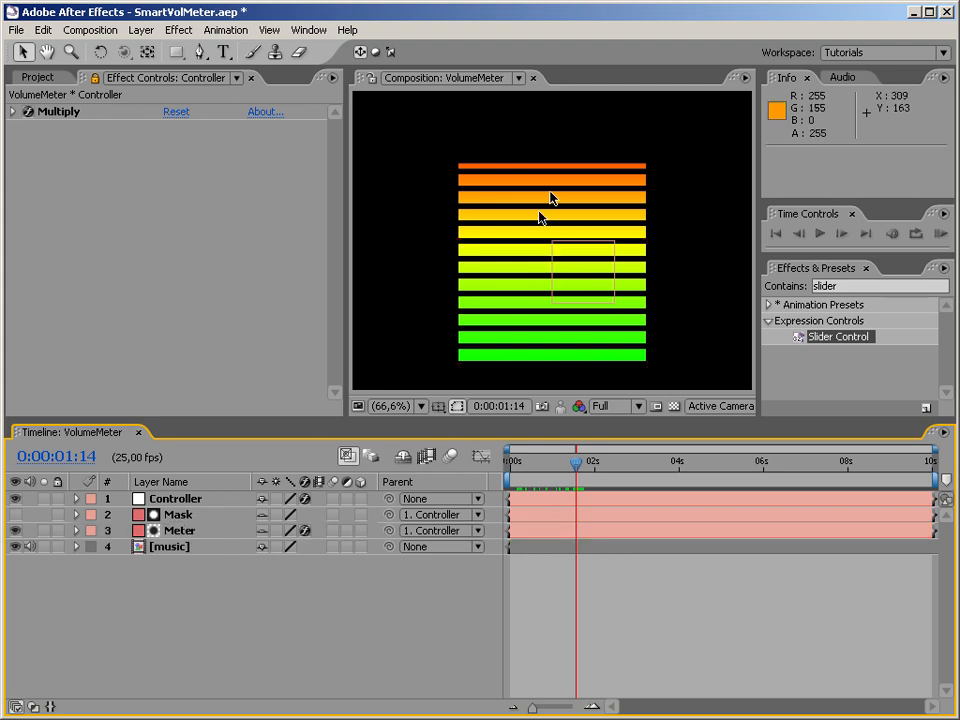
# Disable the Scale expression on the Mask layer with the time at 0:00:00:00.
pyautogui.click(180, 514)
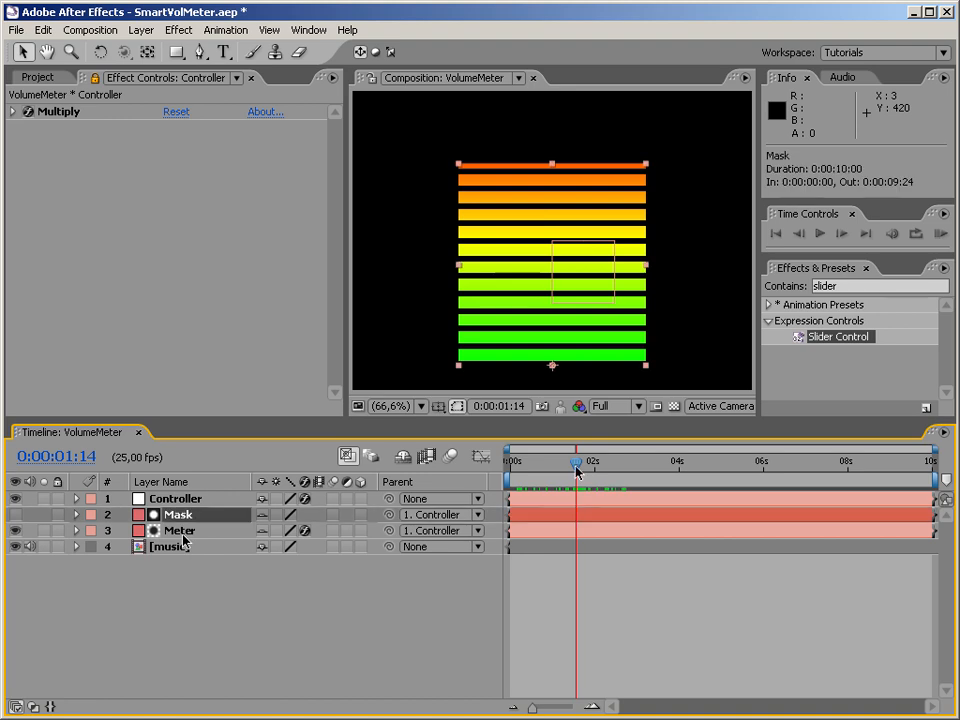
pyautogui.moveTo(576, 462); pyautogui.dragTo(493, 466)
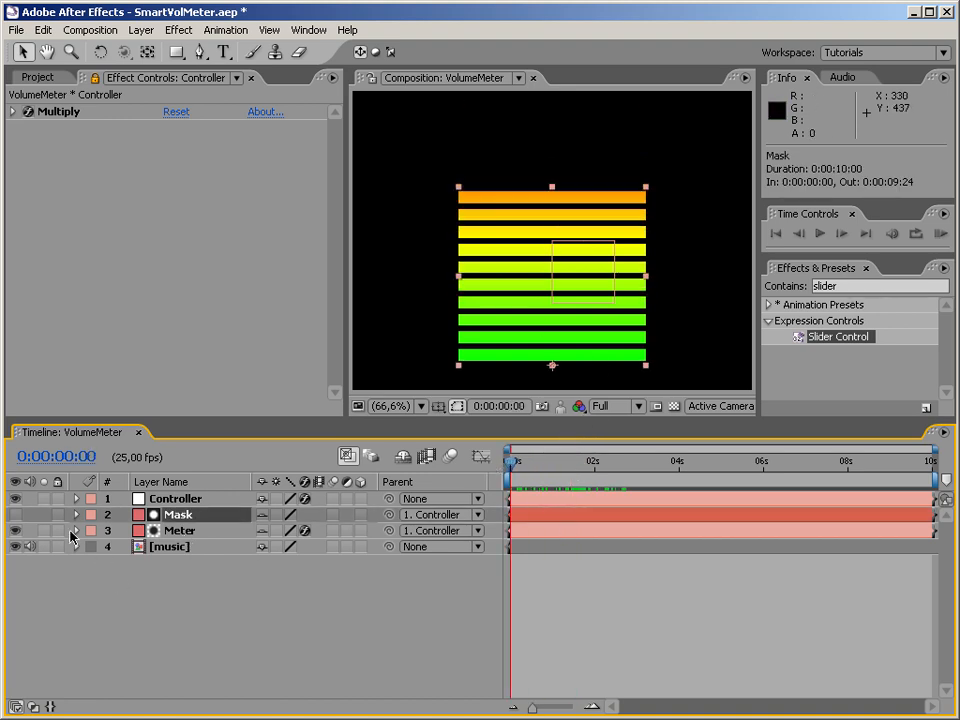
pyautogui.click(76, 514)
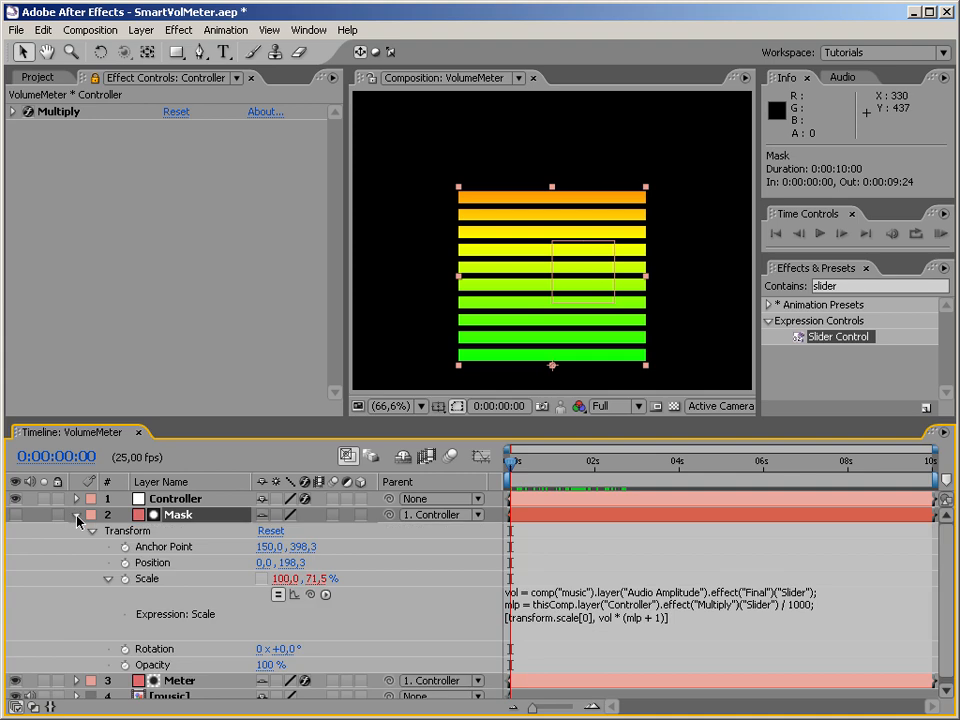
pyautogui.click(278, 595)
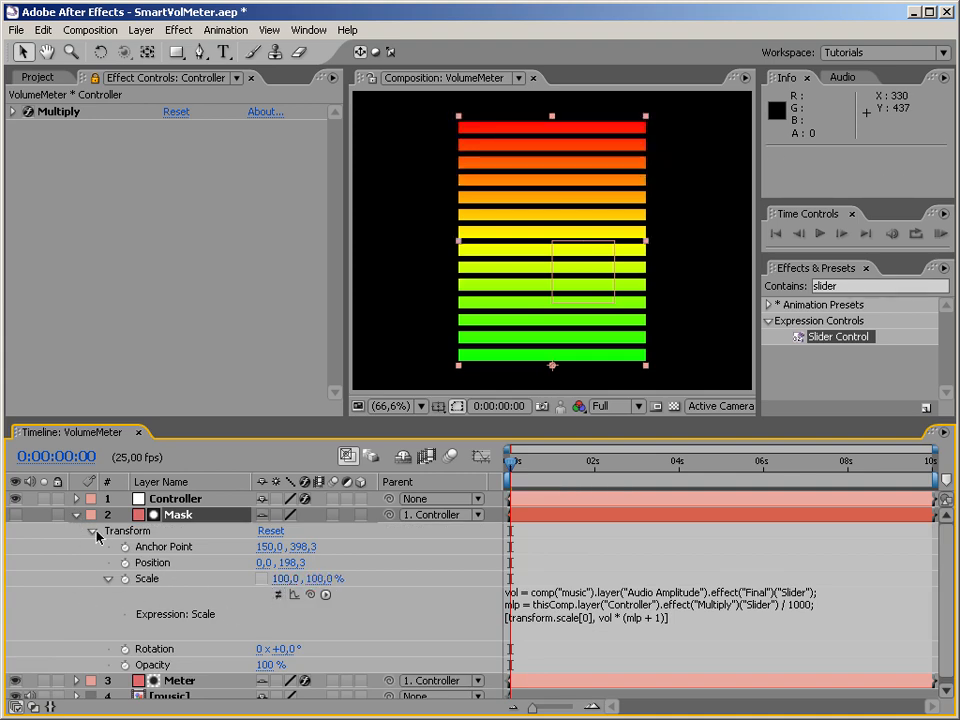
pyautogui.click(76, 514)
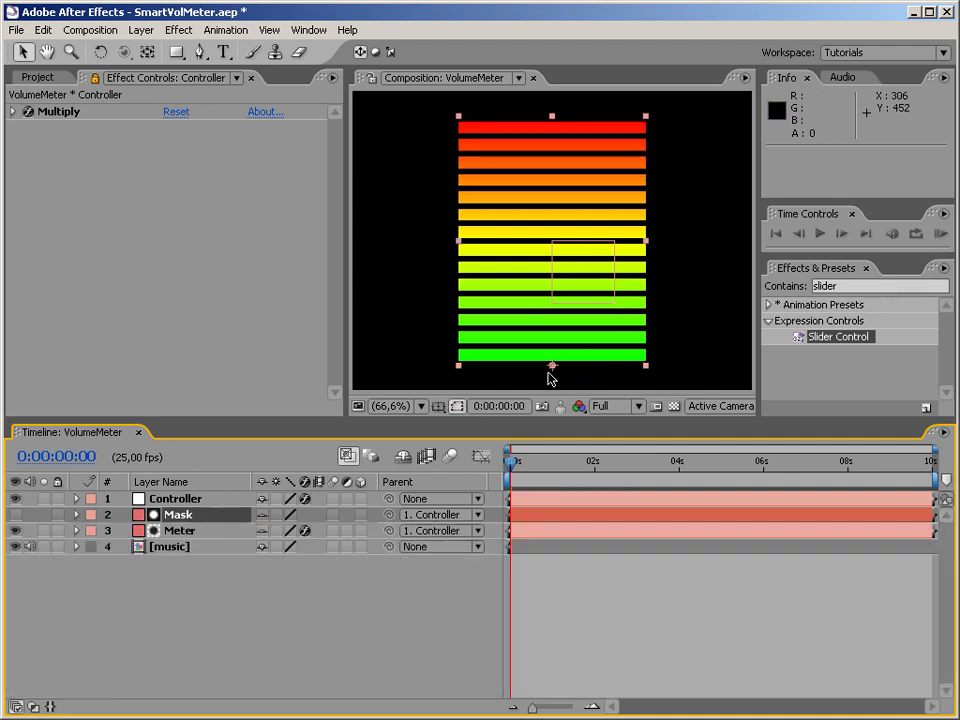
# Unlock the effect controls for the Meter layer and place a yellow color a quarter turn clockwise from red in Colorama's output cycle.
pyautogui.click(177, 534)
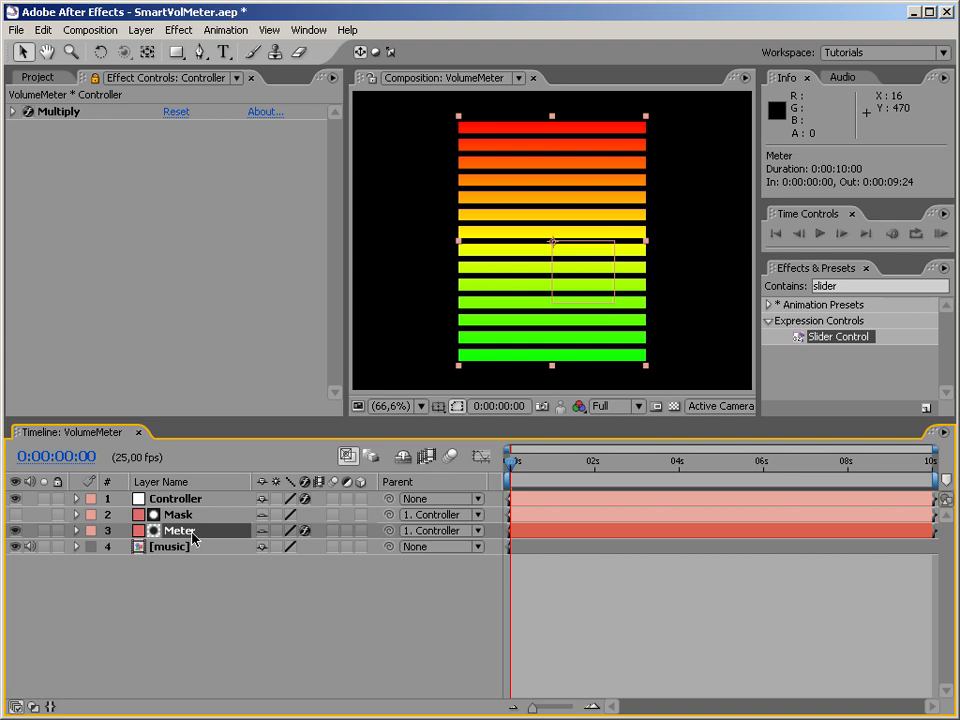
pyautogui.click(94, 77)
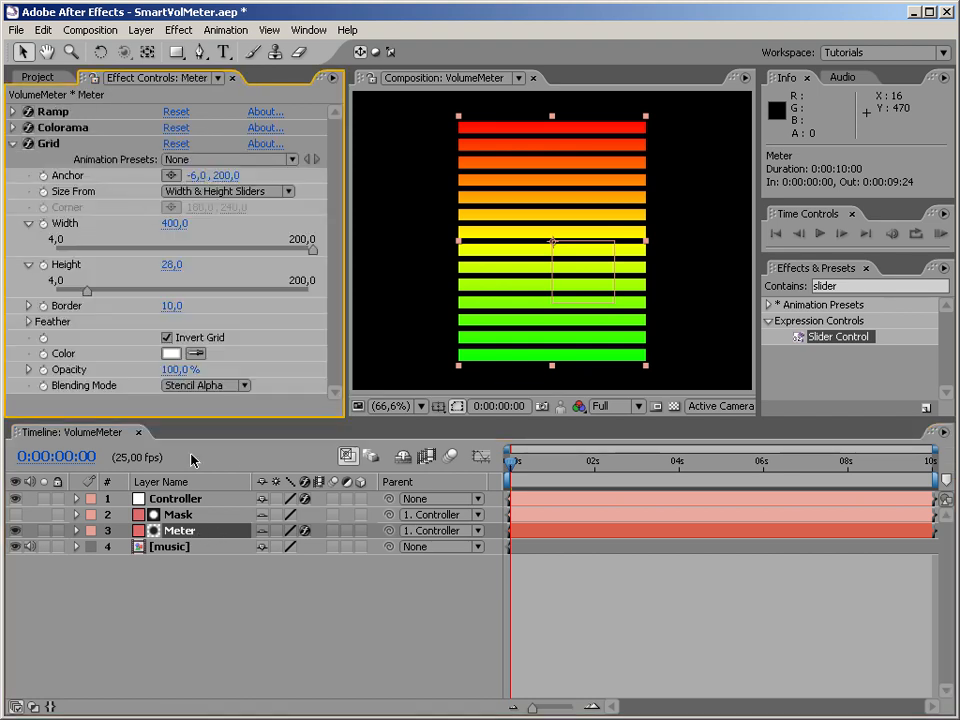
pyautogui.click(14, 144)
pyautogui.click(13, 127)
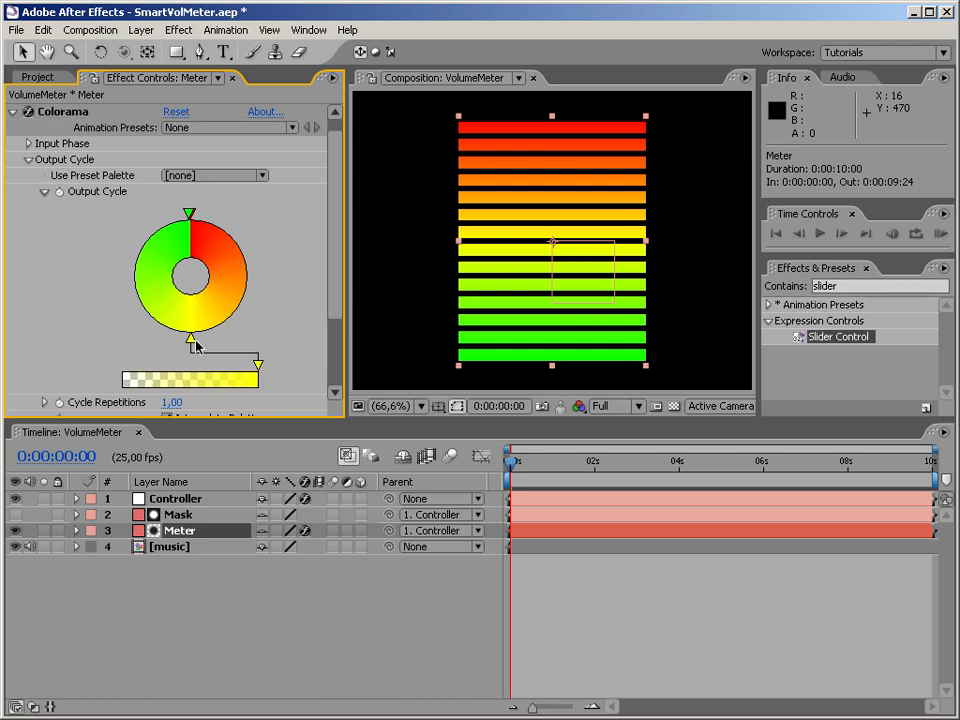
pyautogui.moveTo(191, 343); pyautogui.dragTo(279, 284)
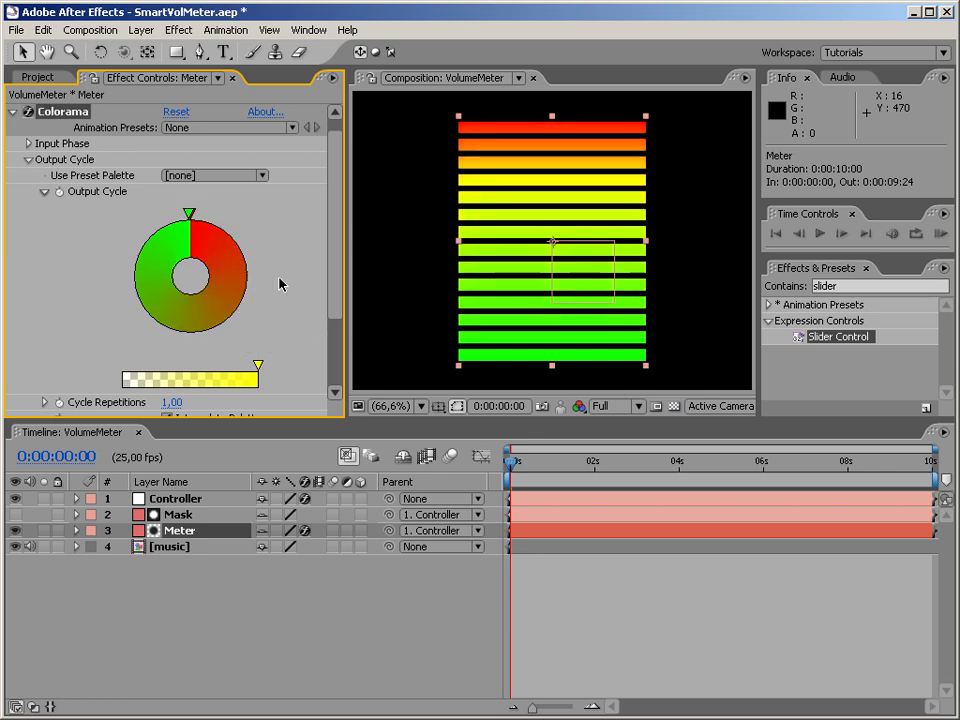
pyautogui.doubleClick(258, 366)
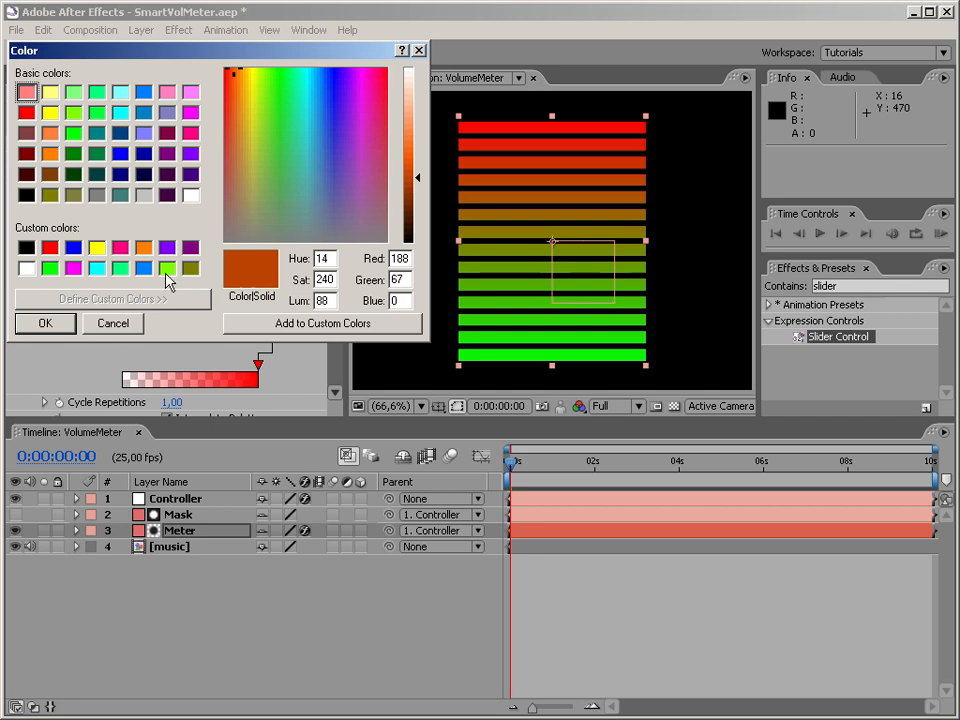
pyautogui.click(49, 92)
pyautogui.click(45, 323)
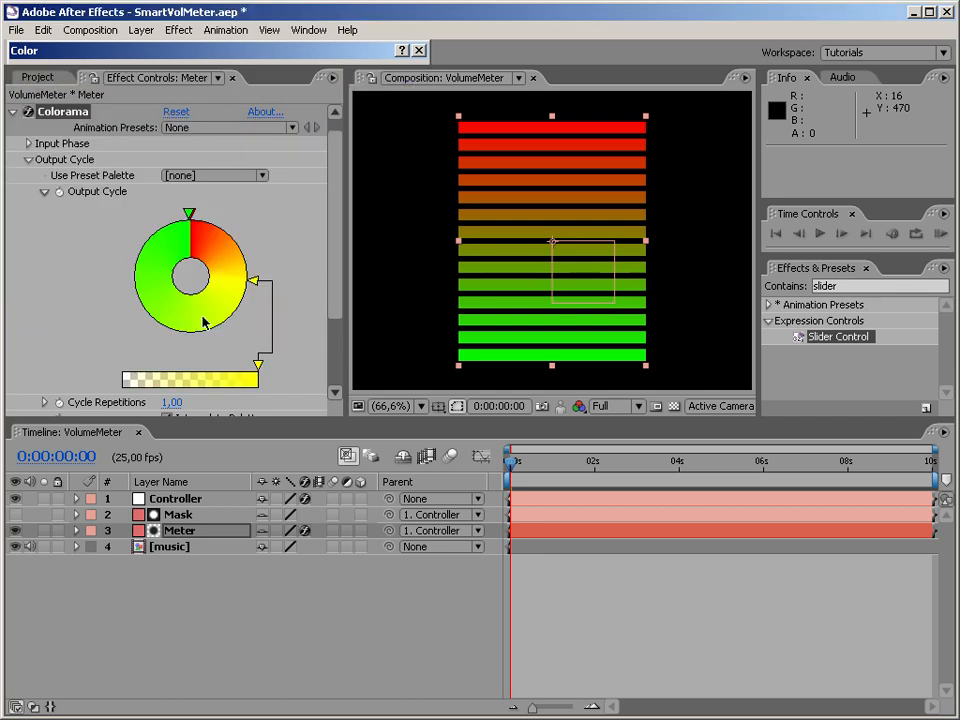
# Add a second yellow on the opposite side of the Colorama output cycle and move the green halfway round, opposite red.
pyautogui.click(132, 275)
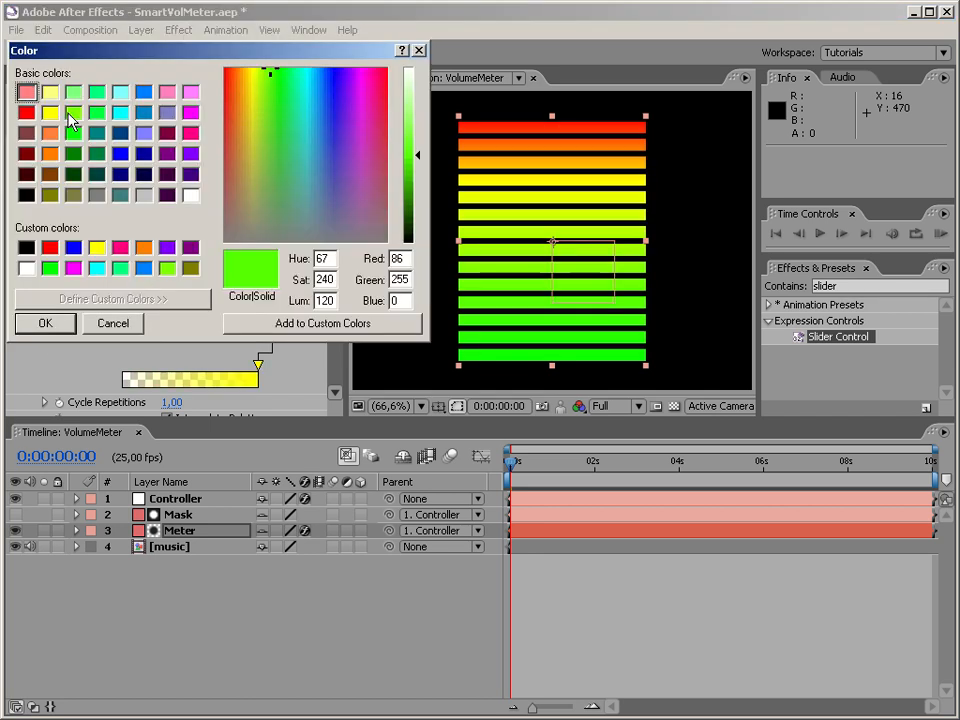
pyautogui.click(49, 92)
pyautogui.click(45, 323)
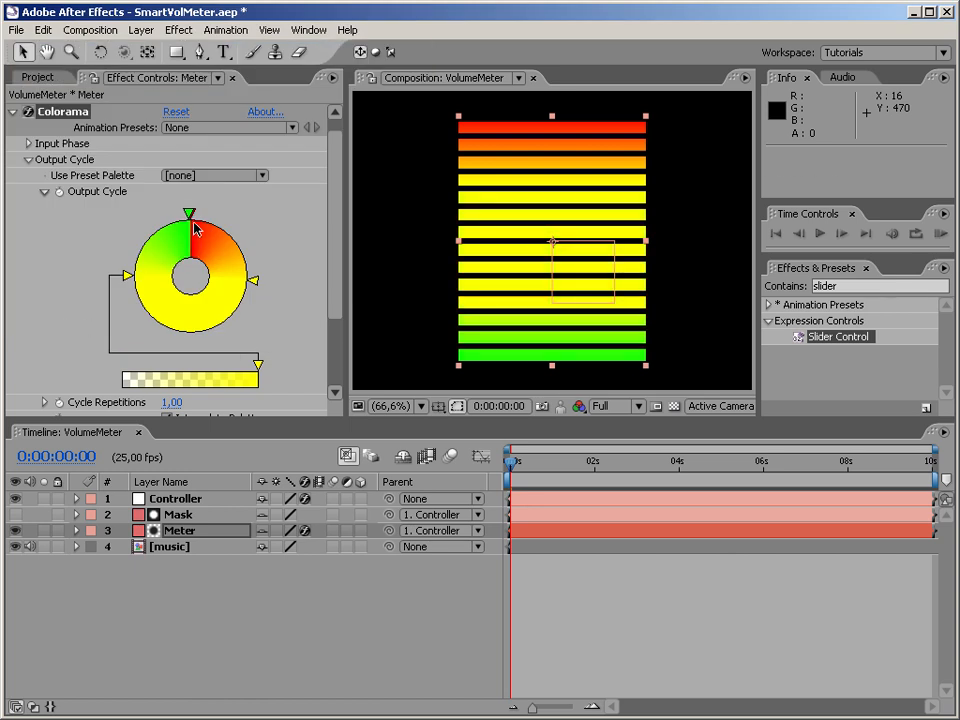
pyautogui.moveTo(190, 214)
pyautogui.mouseDown()
pyautogui.moveTo(135, 235)
pyautogui.moveTo(139, 317)
pyautogui.moveTo(192, 344)
pyautogui.mouseUp()
pyautogui.click(14, 113)
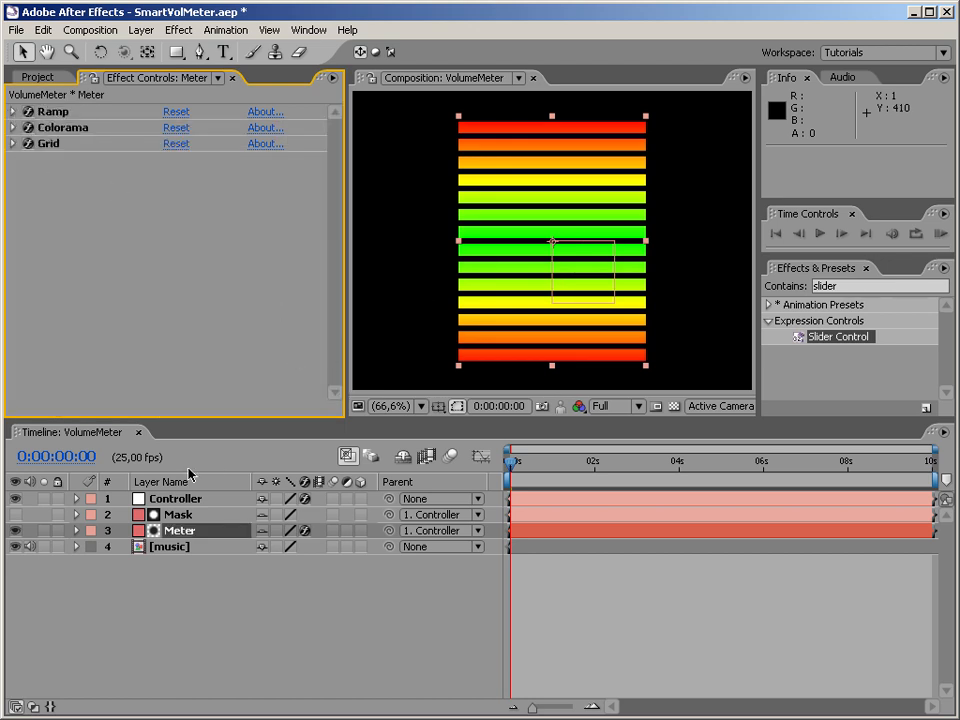
# Show the Mask layer, center its anchor point at 150, 200 with the Pan Behind tool, and hide the layer again.
pyautogui.click(178, 514)
pyautogui.click(15, 514)
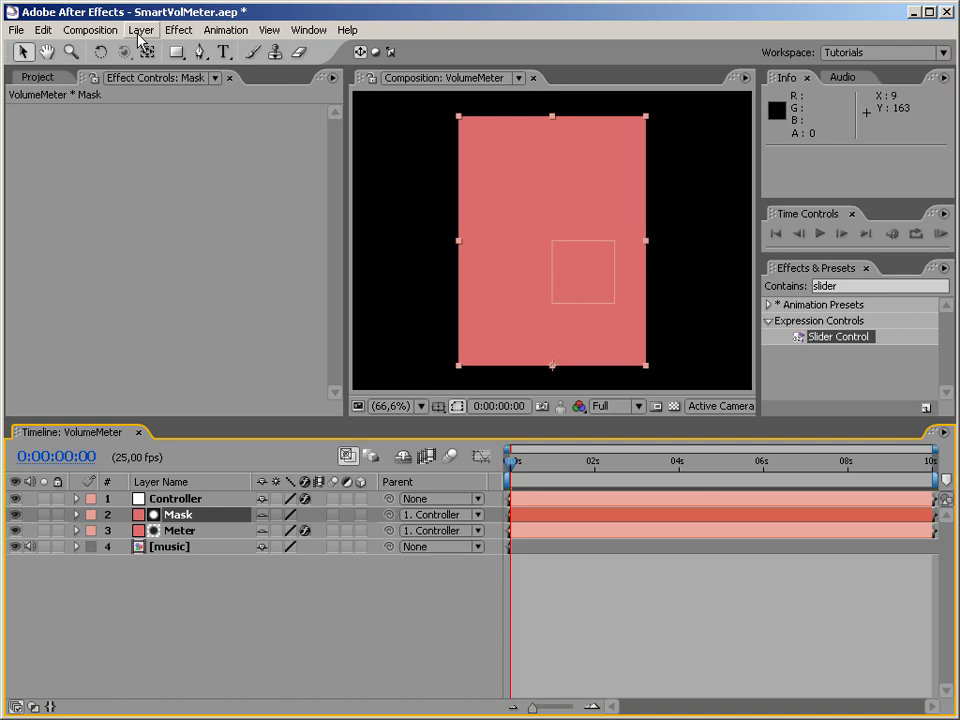
pyautogui.click(150, 56)
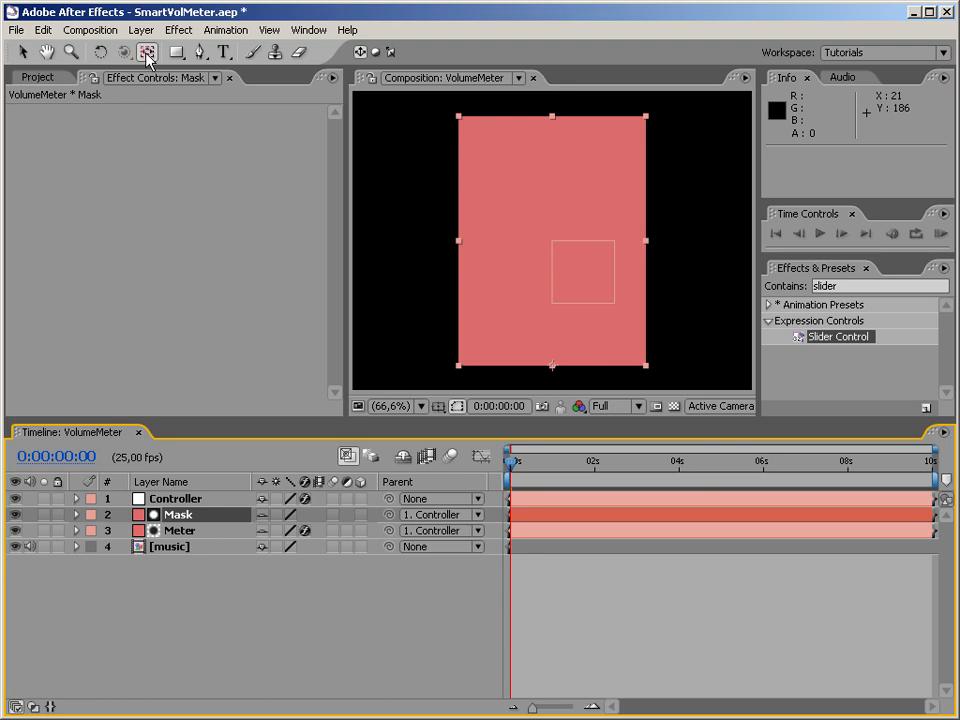
pyautogui.moveTo(555, 367); pyautogui.dragTo(564, 298)
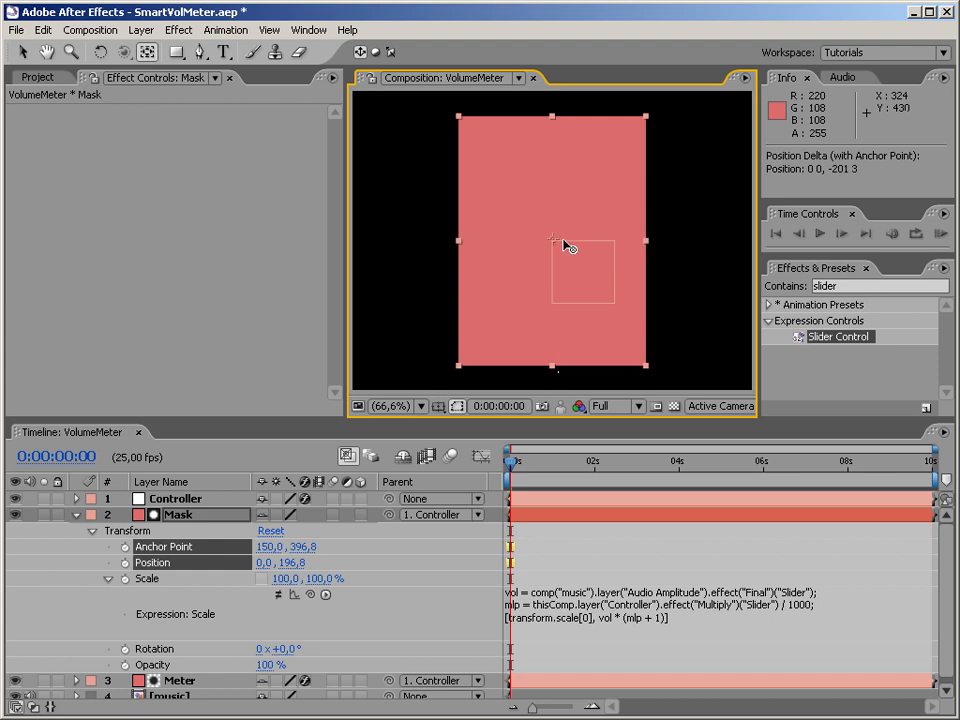
pyautogui.moveTo(558, 243); pyautogui.dragTo(561, 242)
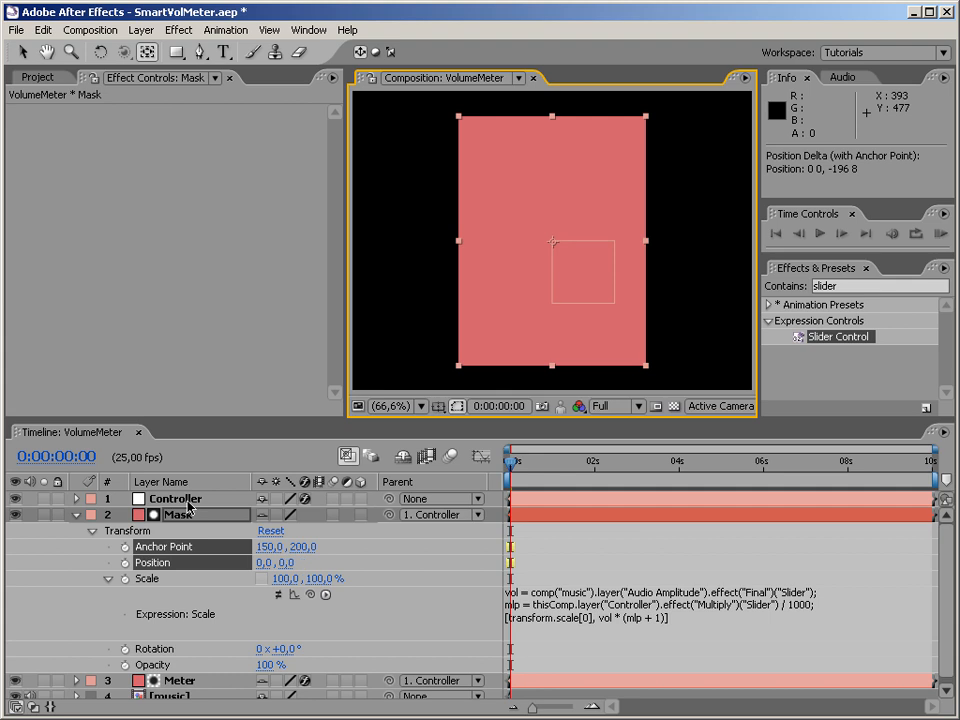
pyautogui.click(76, 514)
pyautogui.click(14, 514)
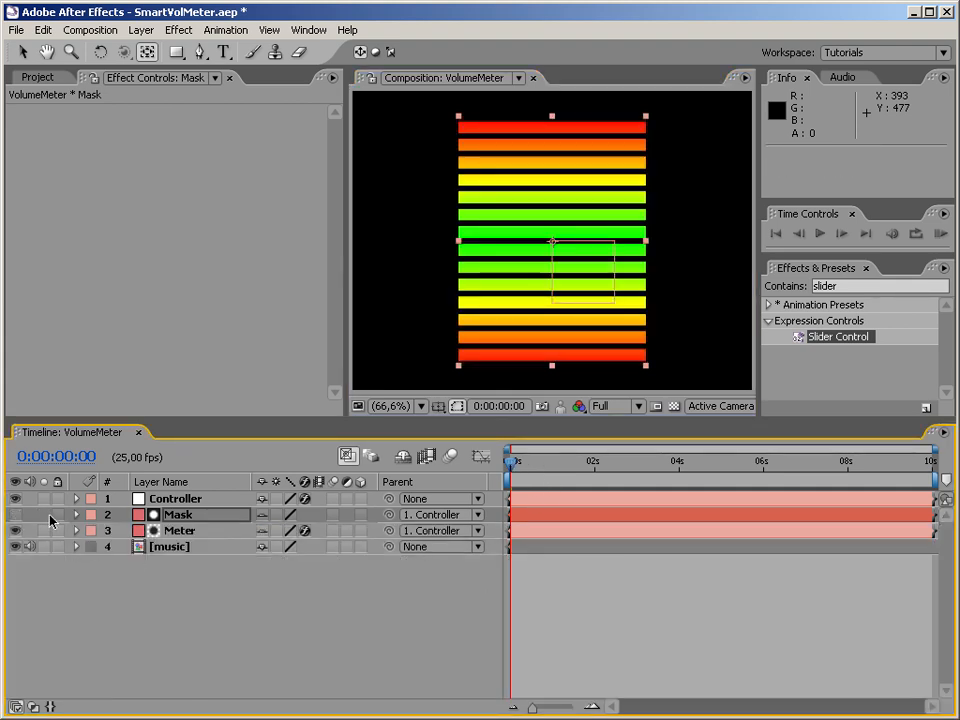
# Re-enable the Scale expression on the Mask layer and collapse its properties.
pyautogui.click(76, 514)
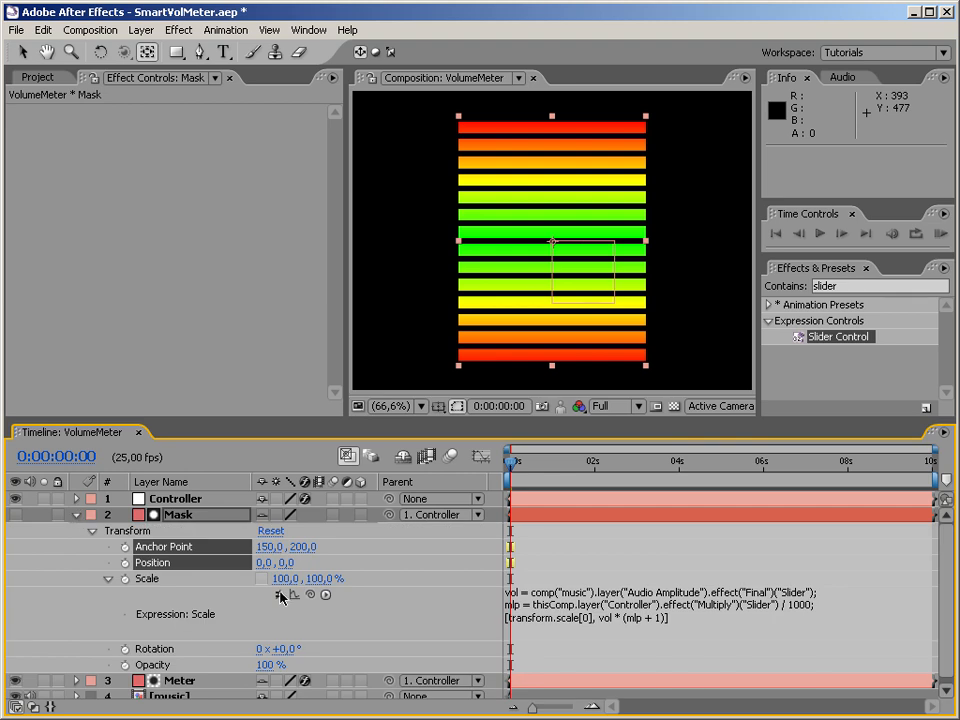
pyautogui.click(279, 594)
pyautogui.click(76, 514)
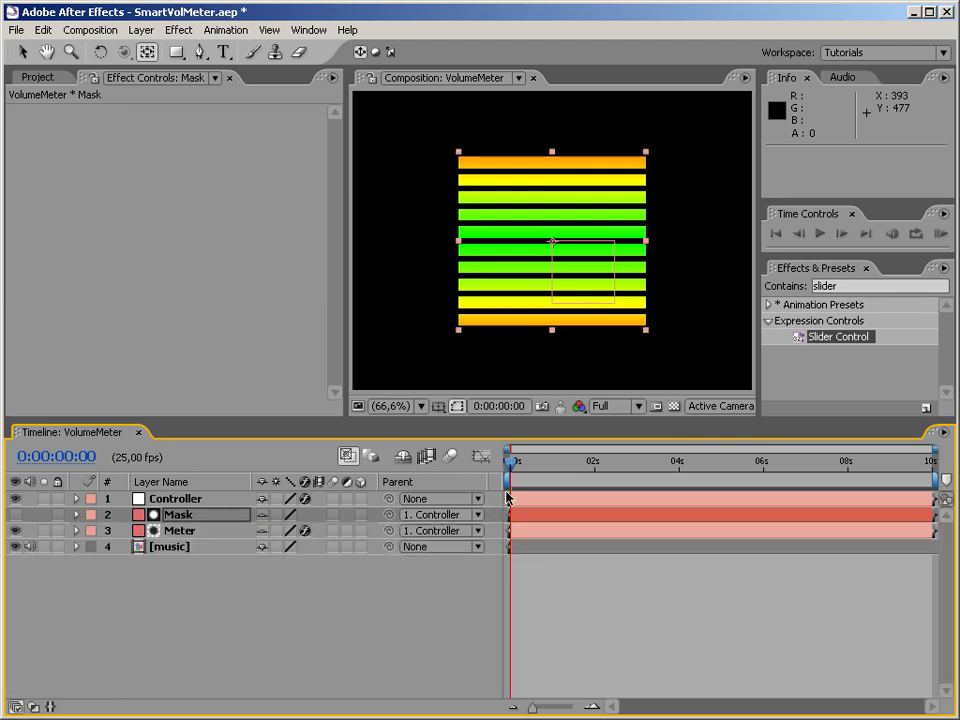
# RAM-preview the mirrored meter from the start of the composition, then stop playback and deselect the Mask layer.
pyautogui.moveTo(512, 467); pyautogui.dragTo(490, 474)
pyautogui.press('KP_0')
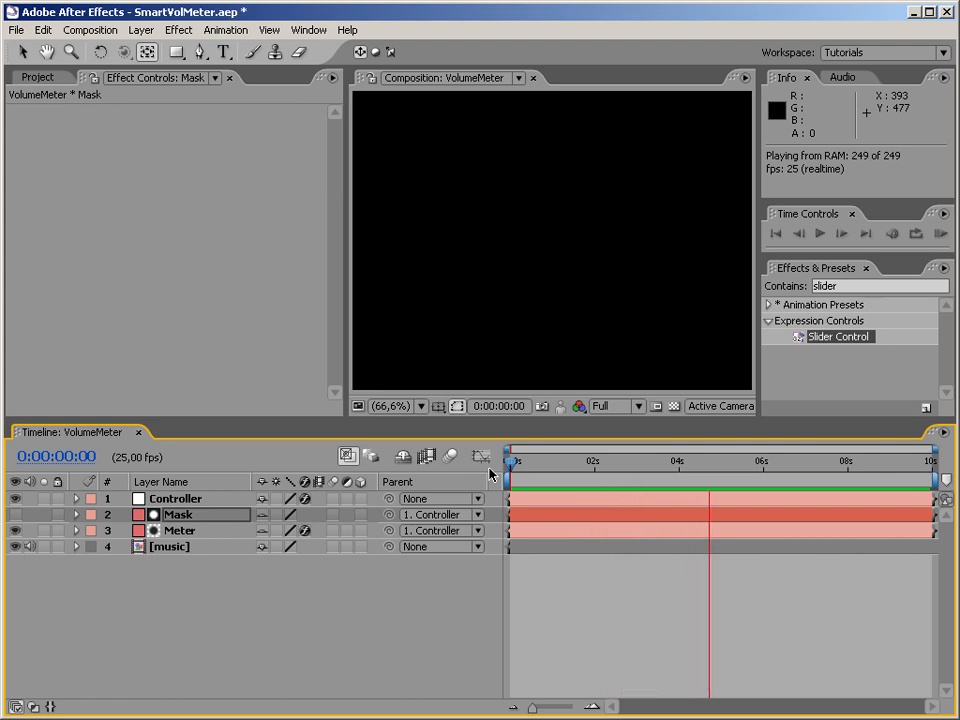
pyautogui.press('space')
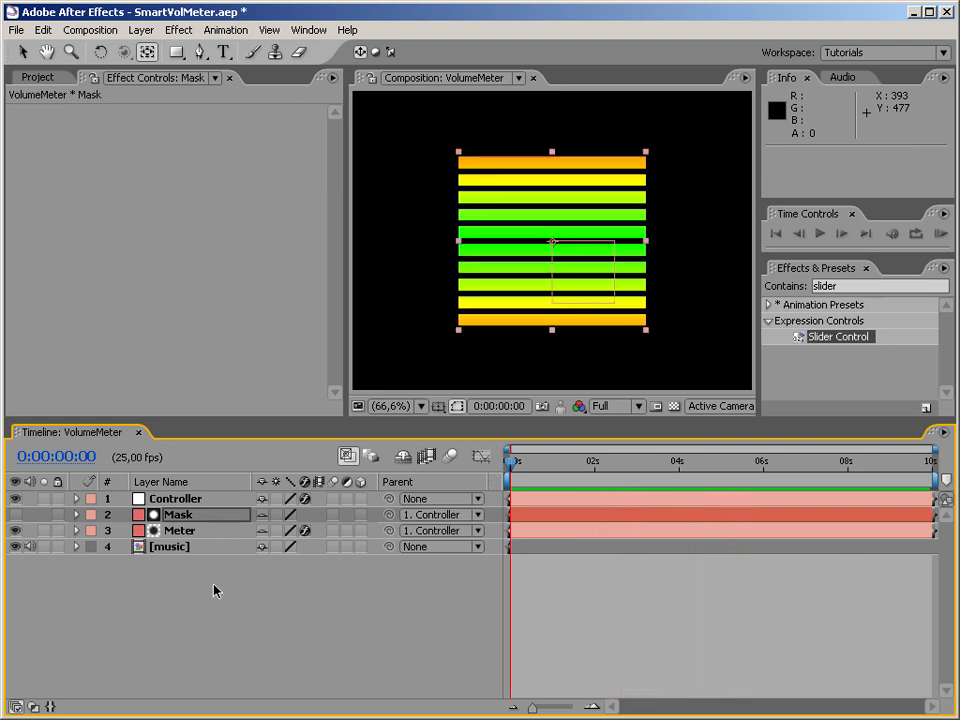
pyautogui.click(226, 641)
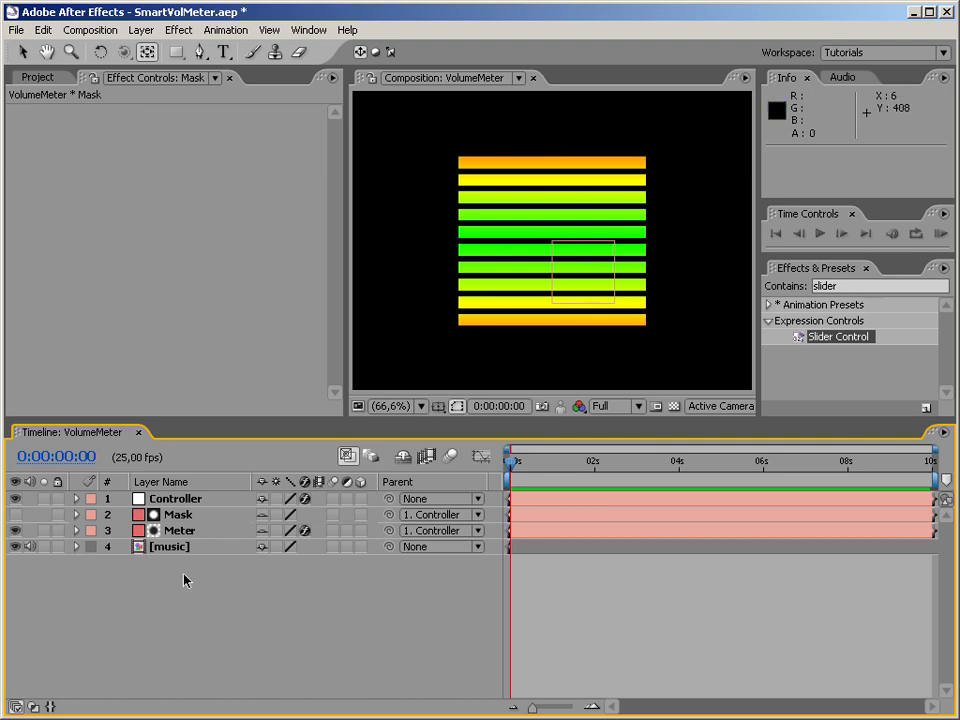
# Create a new adjustment layer on top of the VolumeMeter composition.
pyautogui.rightClick(238, 593)
pyautogui.moveTo(300, 597)
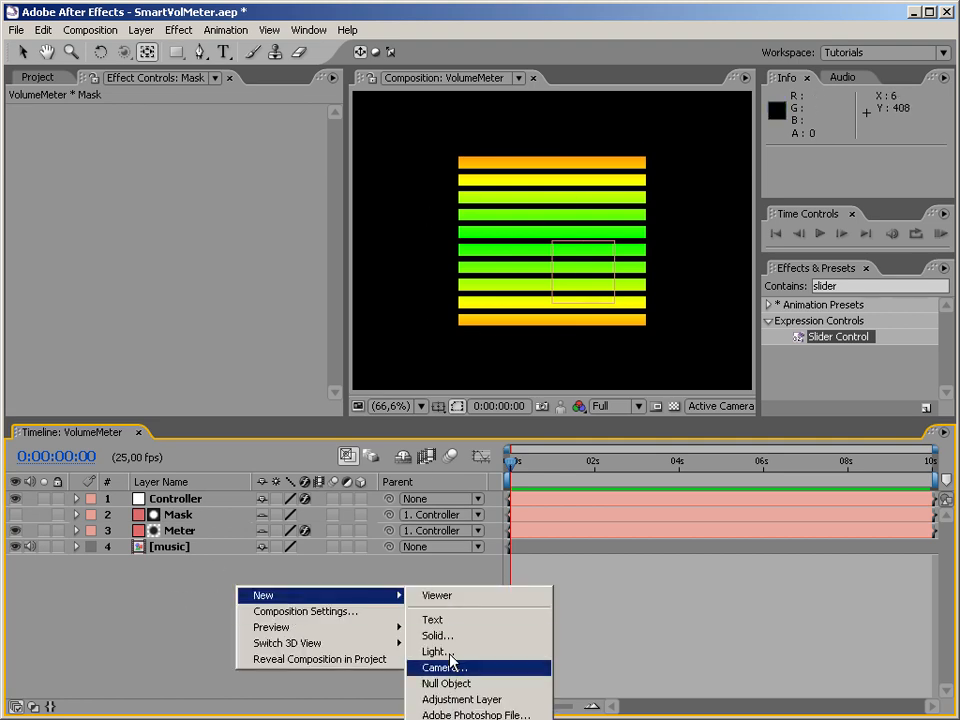
pyautogui.click(458, 700)
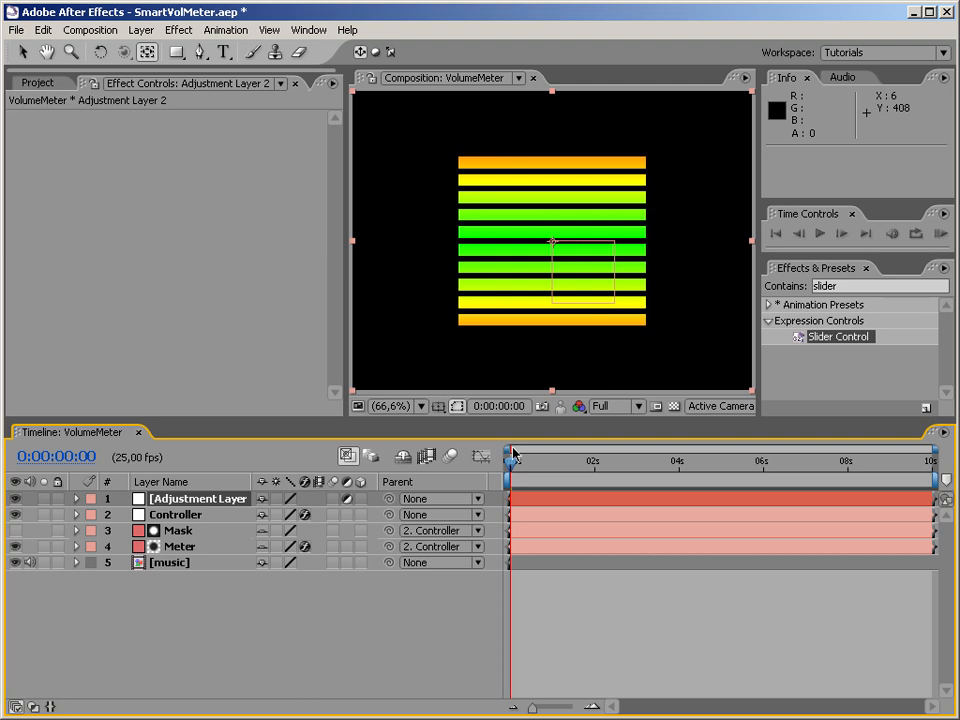
# Find the Stylize Glow effect, apply it to the adjustment layer, and scrub to 0:00:00:21 to check the glowing meter.
pyautogui.click(838, 286)
pyautogui.write('glow')
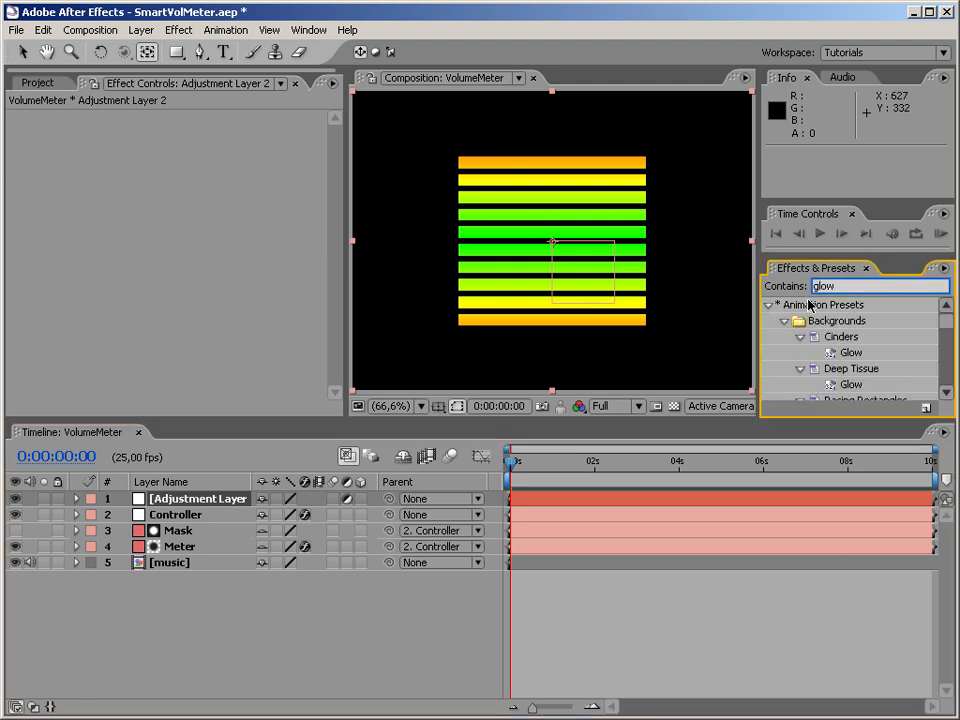
pyautogui.click(772, 304)
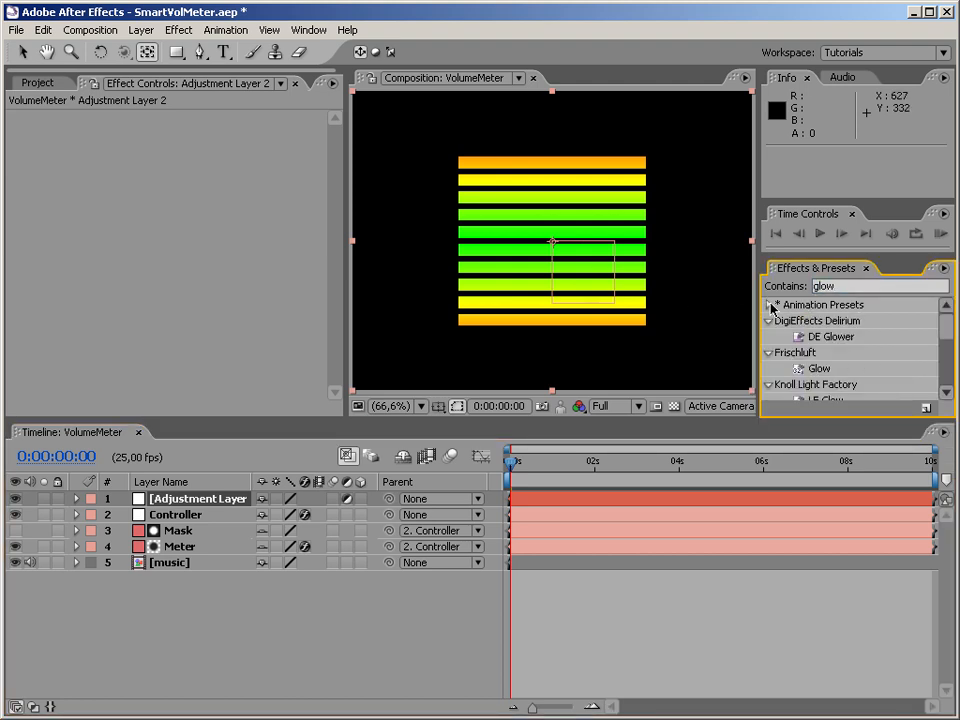
pyautogui.moveTo(944, 346); pyautogui.dragTo(945, 358)
pyautogui.moveTo(853, 377); pyautogui.dragTo(208, 184)
pyautogui.moveTo(152, 490); pyautogui.dragTo(156, 496)
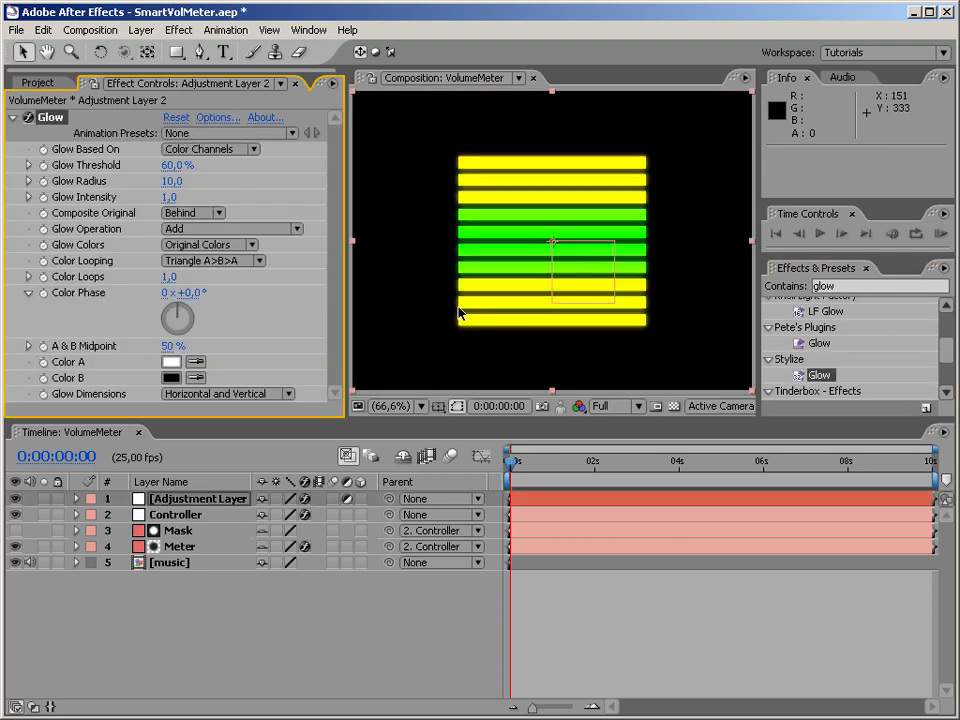
pyautogui.moveTo(530, 463); pyautogui.dragTo(548, 467)
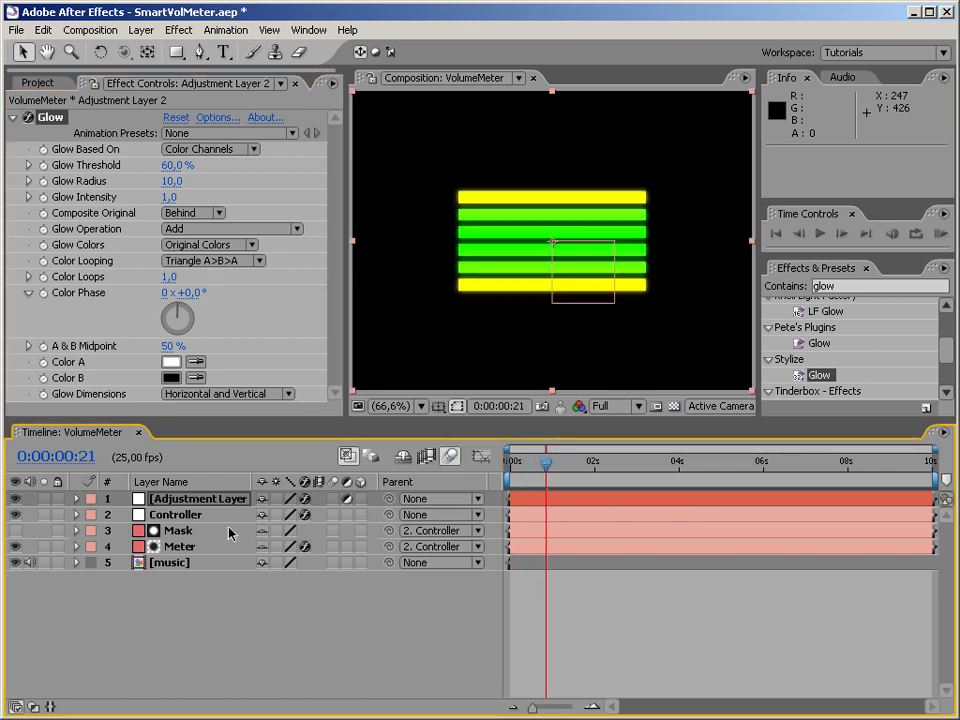
# Enable motion blur on the Mask layer and scrub to 0:00:01:07 to check the meter.
pyautogui.click(333, 530)
pyautogui.click(555, 478)
pyautogui.click(565, 476)
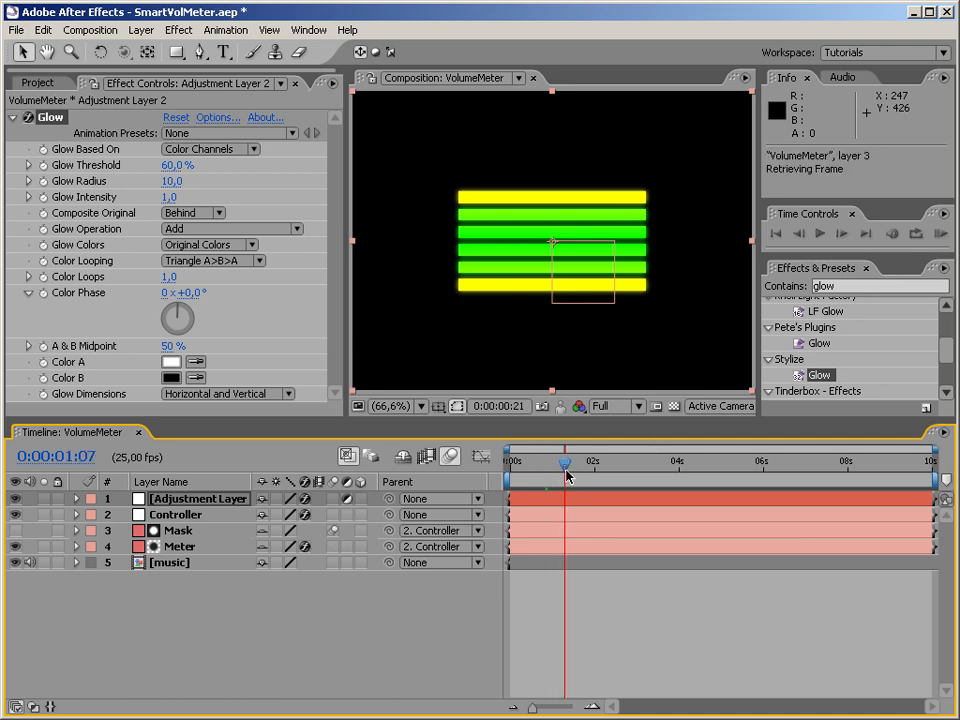
# Set the VolumeMeter composition's Shutter Angle to 200 in its advanced composition settings.
pyautogui.click(745, 78)
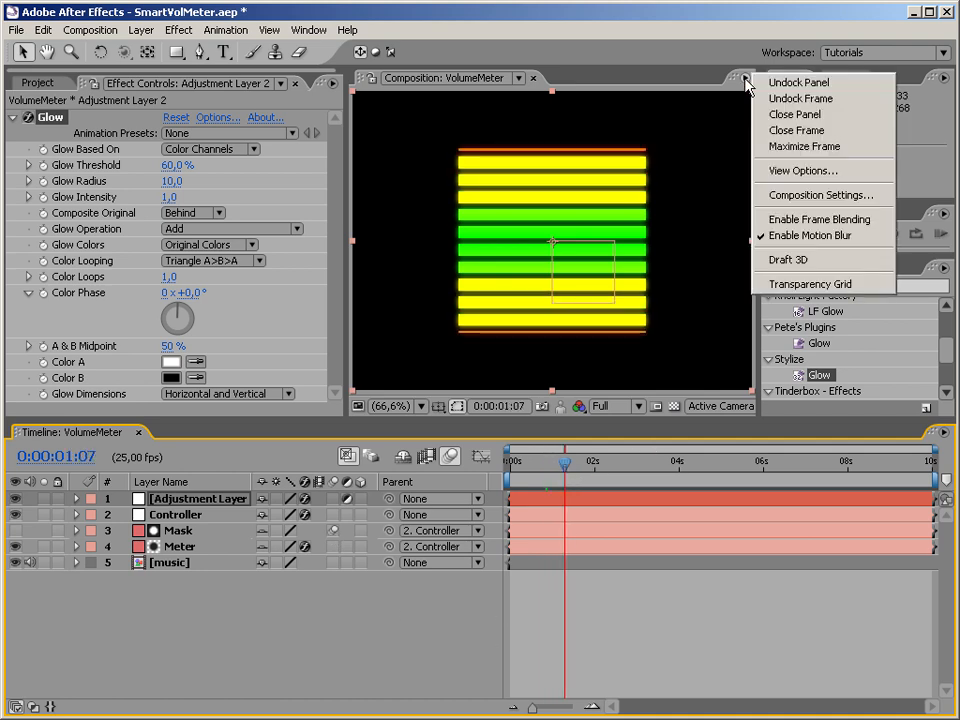
pyautogui.click(784, 194)
pyautogui.click(255, 285)
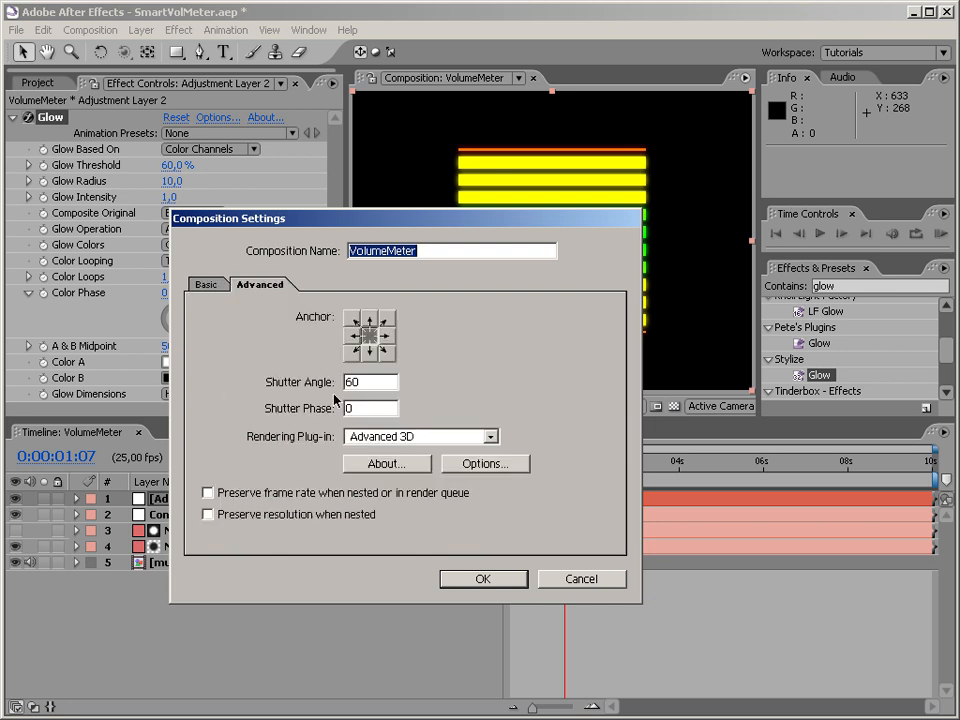
pyautogui.doubleClick(379, 383)
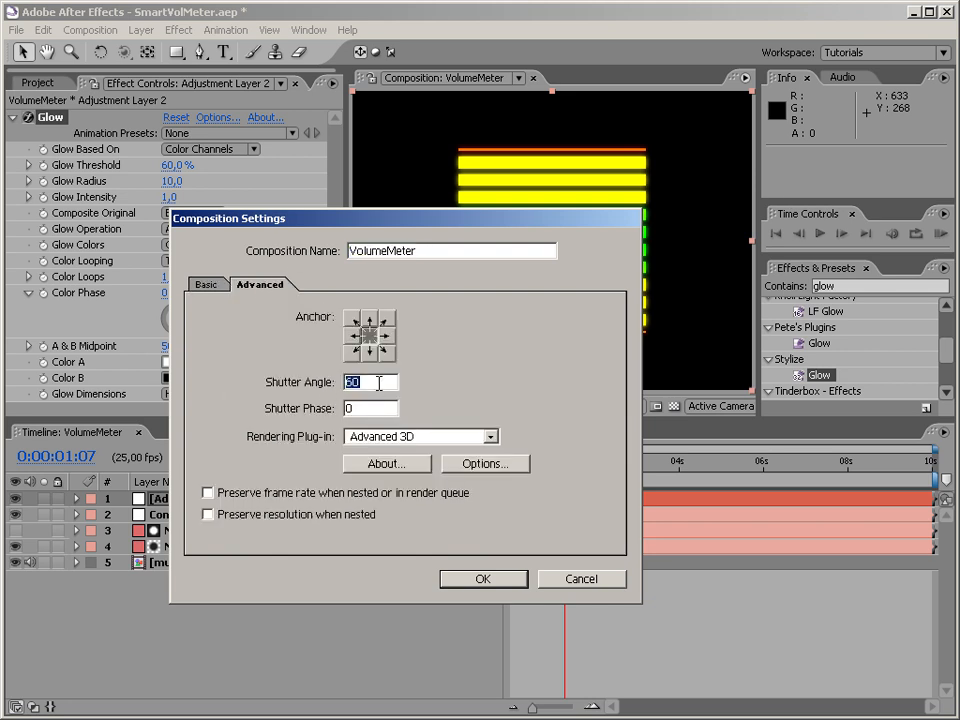
pyautogui.click(499, 582)
# Scrub through the composition to 0:00:04:03 to examine the motion blur on the meter bars.
pyautogui.click(580, 486)
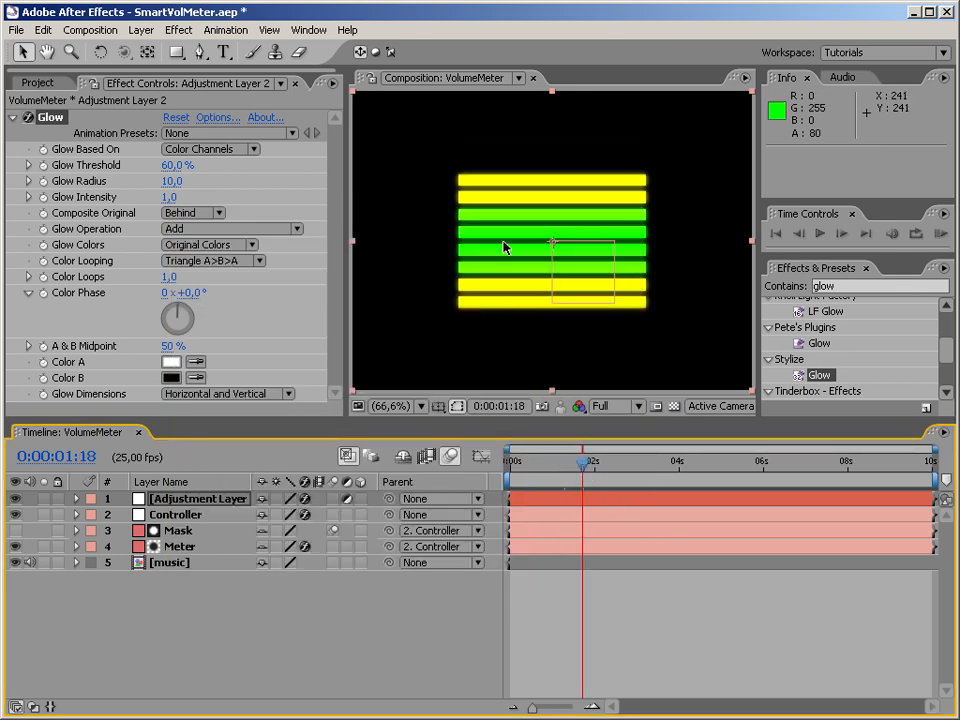
pyautogui.click(606, 466)
pyautogui.moveTo(640, 466); pyautogui.dragTo(682, 466)
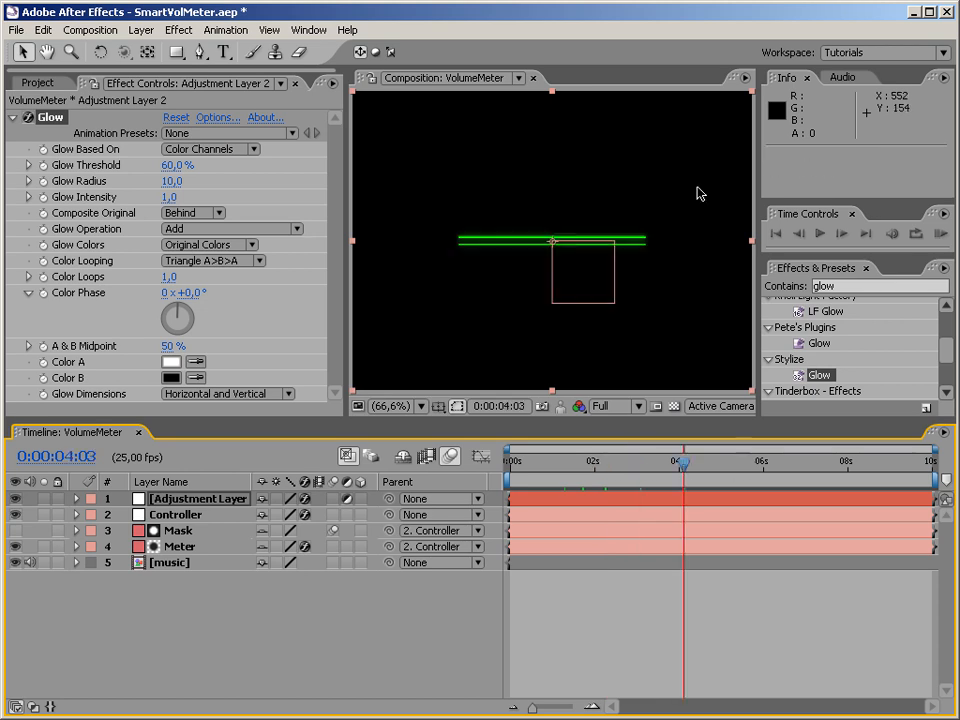
# Deselect the adjustment layer, disable motion blur for the whole composition, and return to the composition's start.
pyautogui.click(741, 77)
pyautogui.click(443, 490)
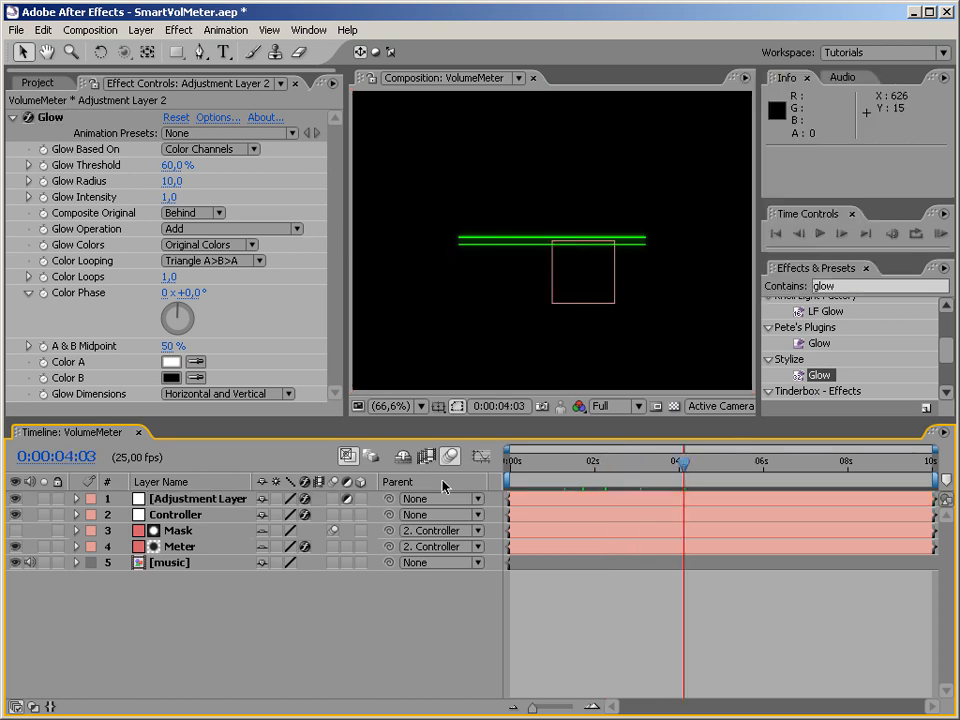
pyautogui.moveTo(683, 466); pyautogui.dragTo(634, 477)
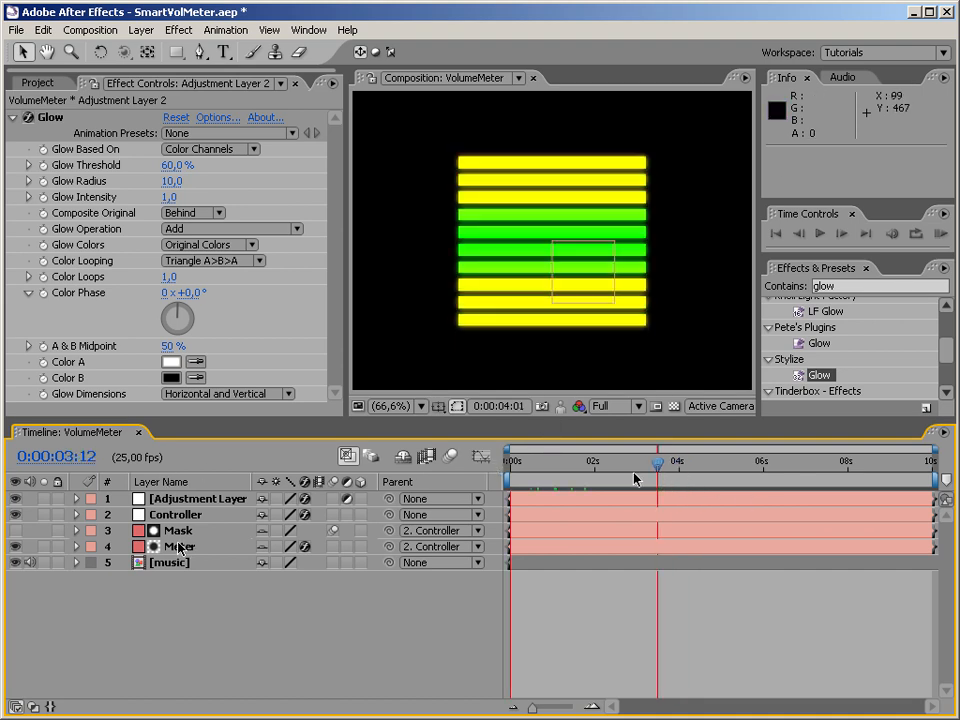
pyautogui.press('Home')
pyautogui.click(180, 546)
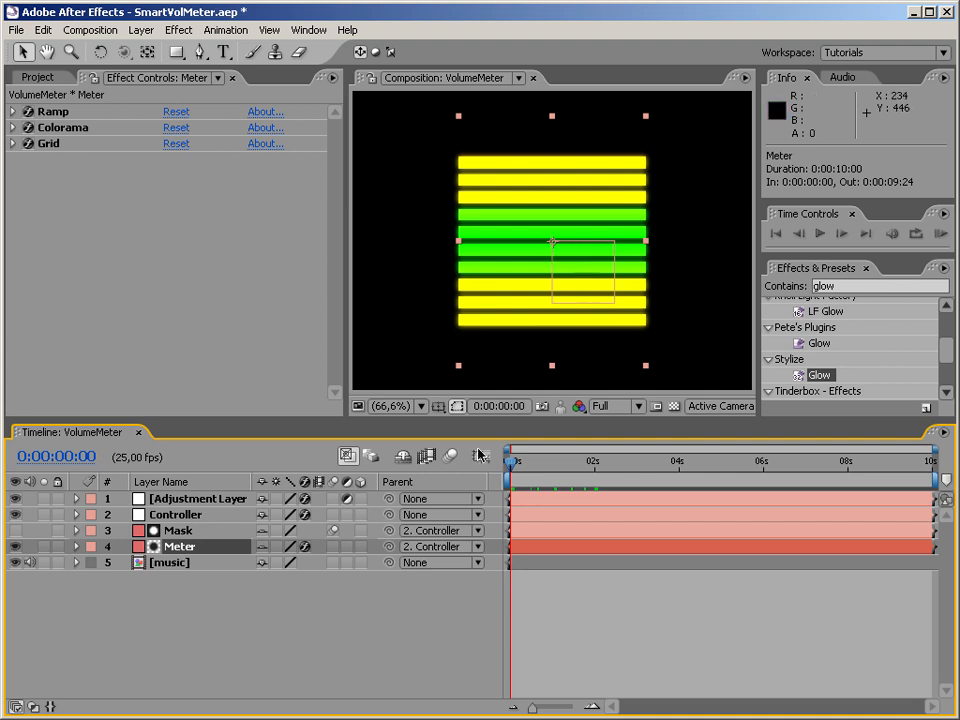
pyautogui.click(378, 584)
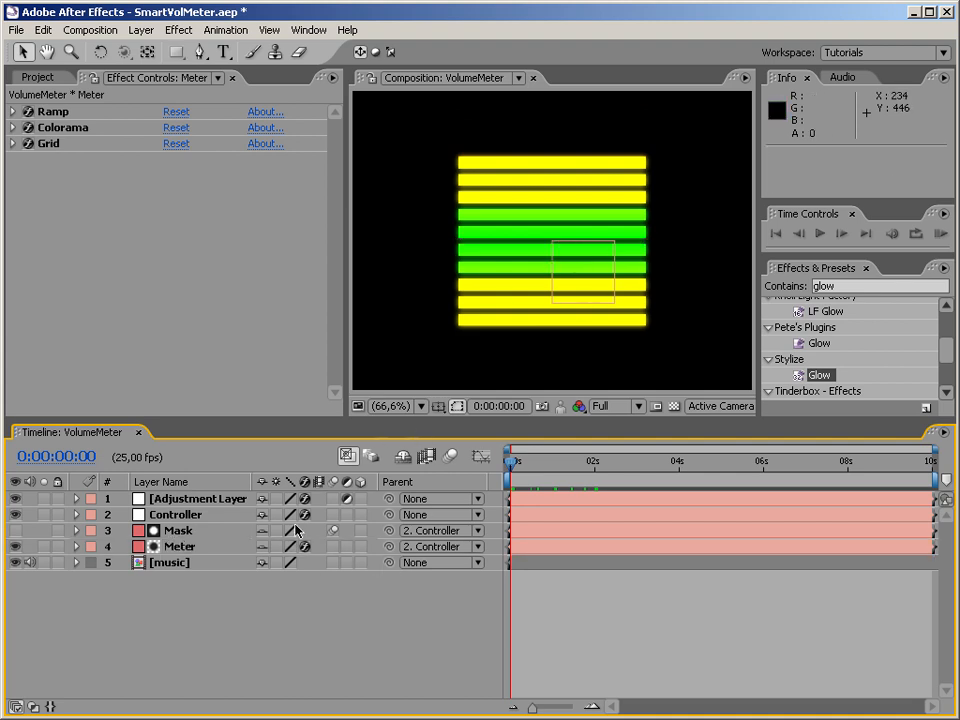
pyautogui.click(171, 547)
pyautogui.keyDown('shift'); pyautogui.click(195, 517); pyautogui.keyUp('shift')
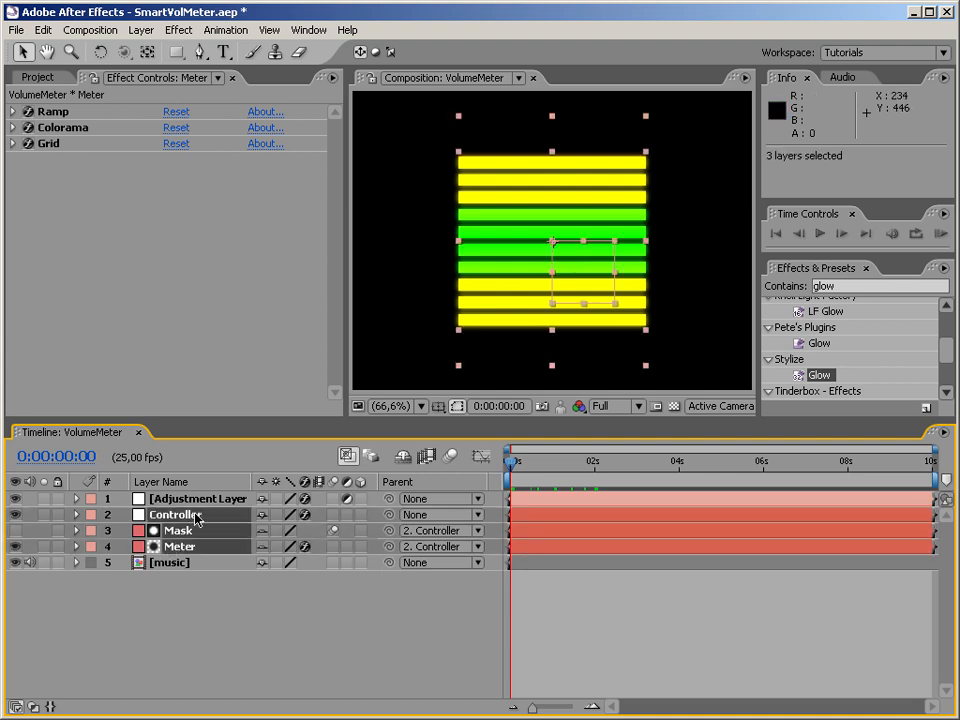
pyautogui.click(197, 610)
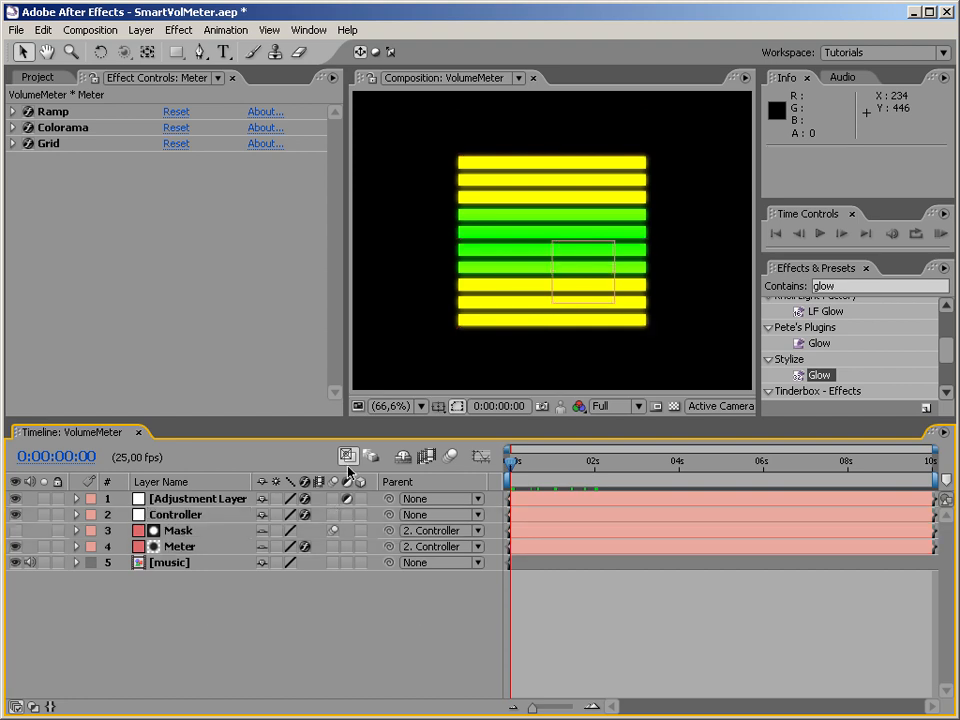
pyautogui.click(398, 461)
pyautogui.click(135, 327)
pyautogui.click(180, 514)
pyautogui.click(397, 460)
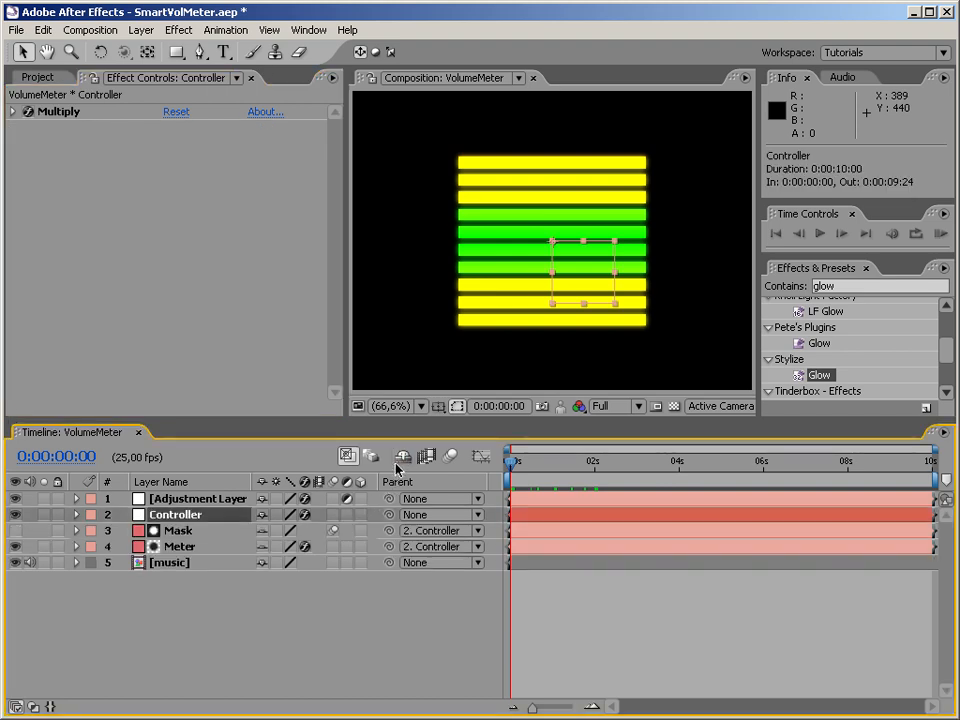
# Pre-compose the Controller, Mask and Meter layers into a new composition named FinalMeter, and scrub to check it.
pyautogui.click(181, 546)
pyautogui.keyDown('shift'); pyautogui.click(176, 515); pyautogui.keyUp('shift')
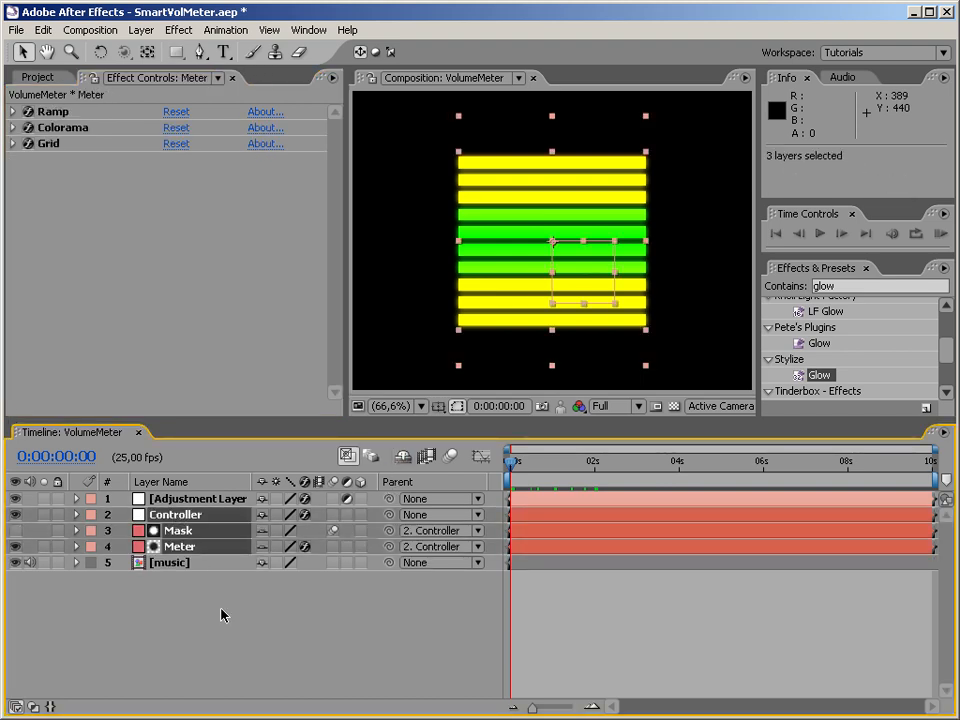
pyautogui.hotkey('ctrl', 'shift', 'c')
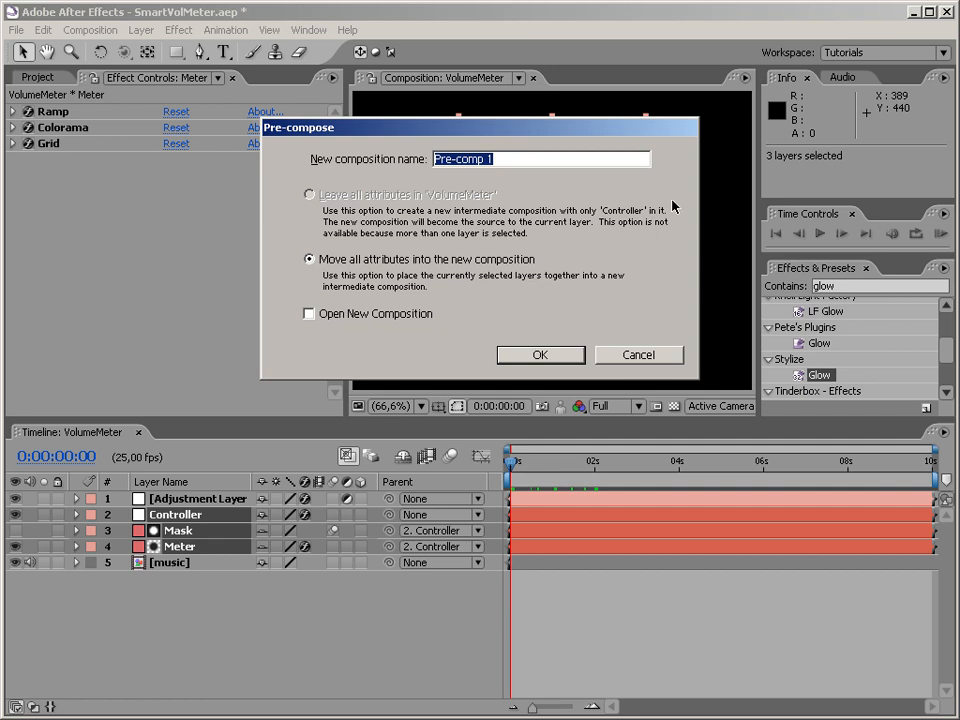
pyautogui.write('FinalMeter')
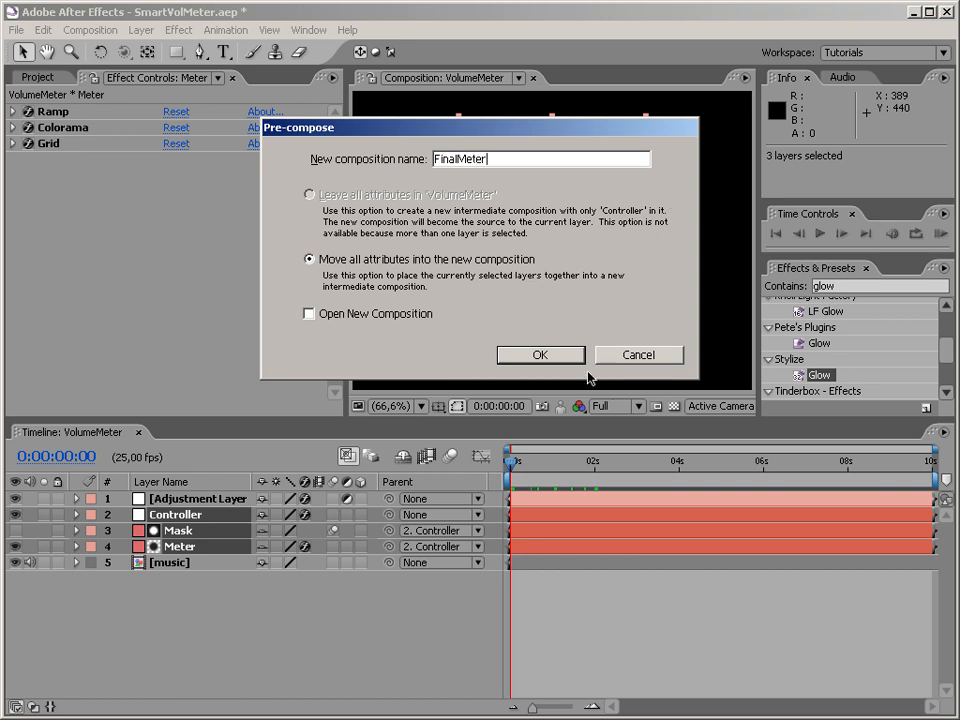
pyautogui.click(566, 357)
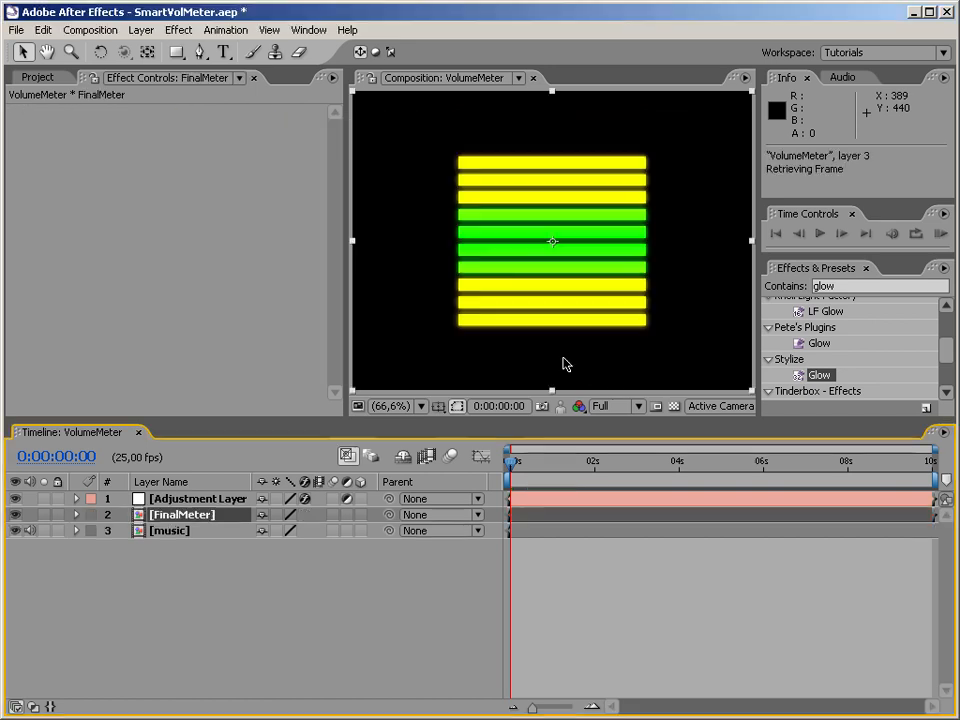
pyautogui.moveTo(515, 465); pyautogui.dragTo(474, 479)
# Duplicate the FinalMeter layer twice so the composition holds three copies above the music layer.
pyautogui.click(190, 517)
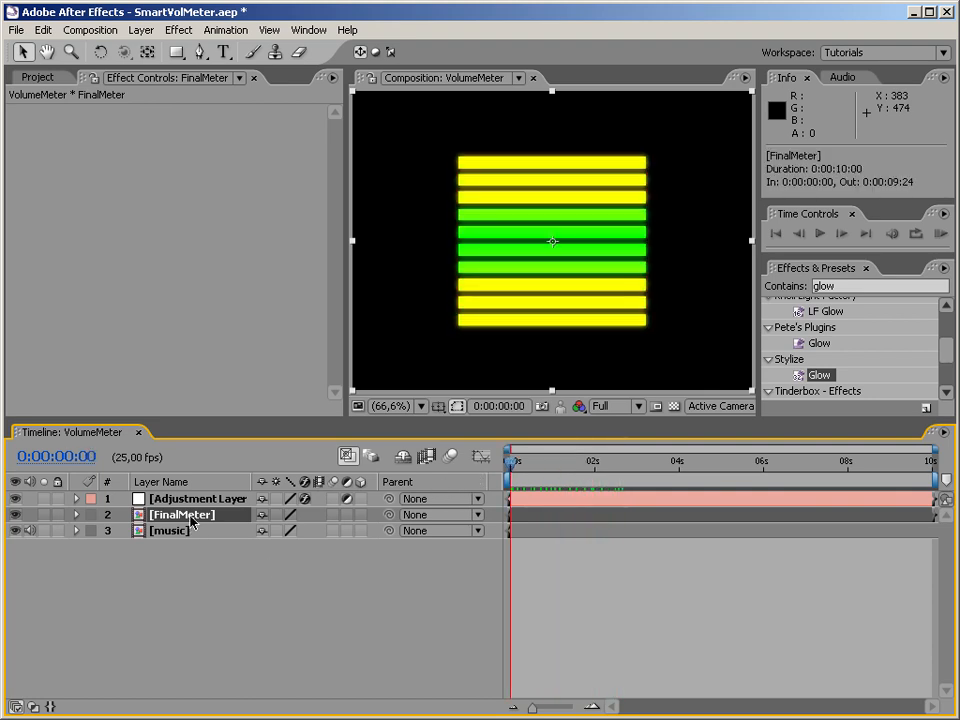
pyautogui.hotkey('ctrl', 'd')
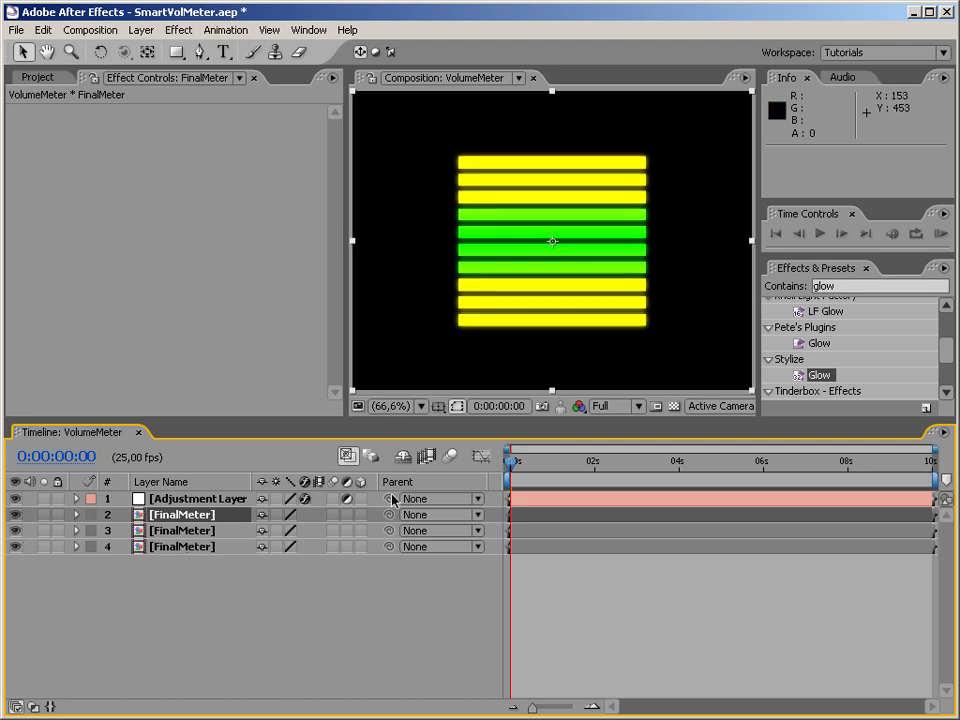
pyautogui.hotkey('ctrl', 'd')
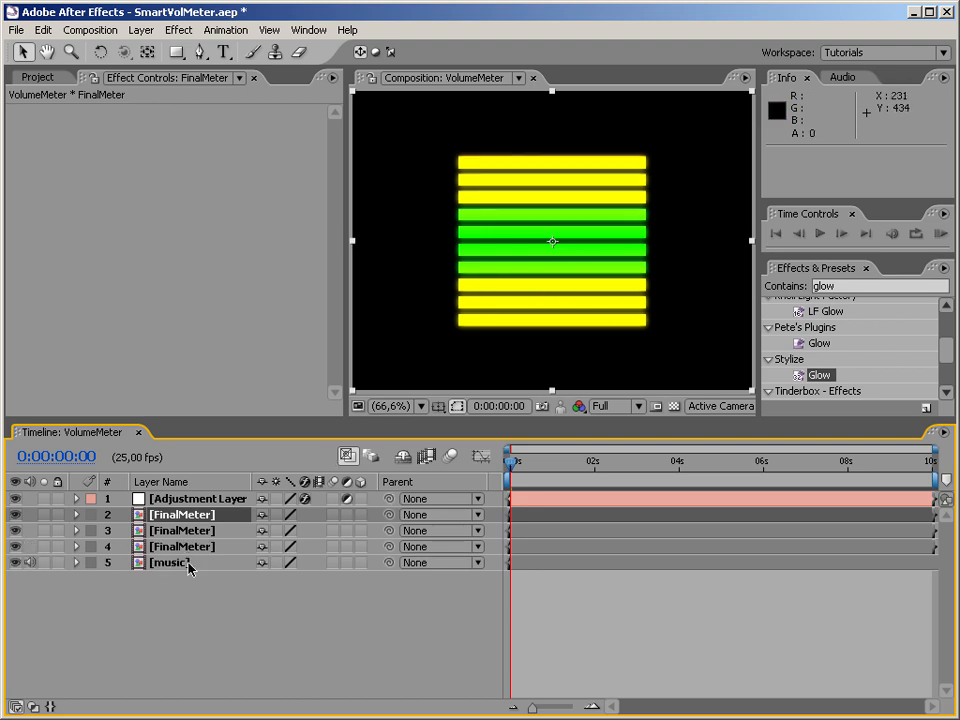
# Hide the adjustment layer and set the Scale of the upper two FinalMeter layers to 40%.
pyautogui.click(77, 516)
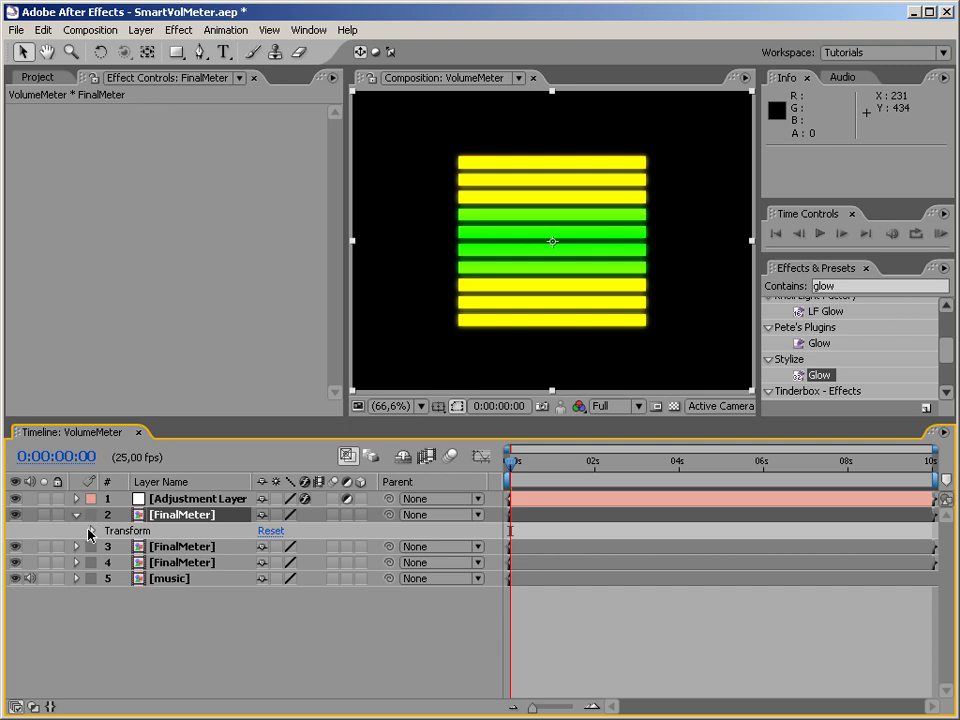
pyautogui.click(92, 531)
pyautogui.keyDown('shift'); pyautogui.click(177, 630); pyautogui.keyUp('shift')
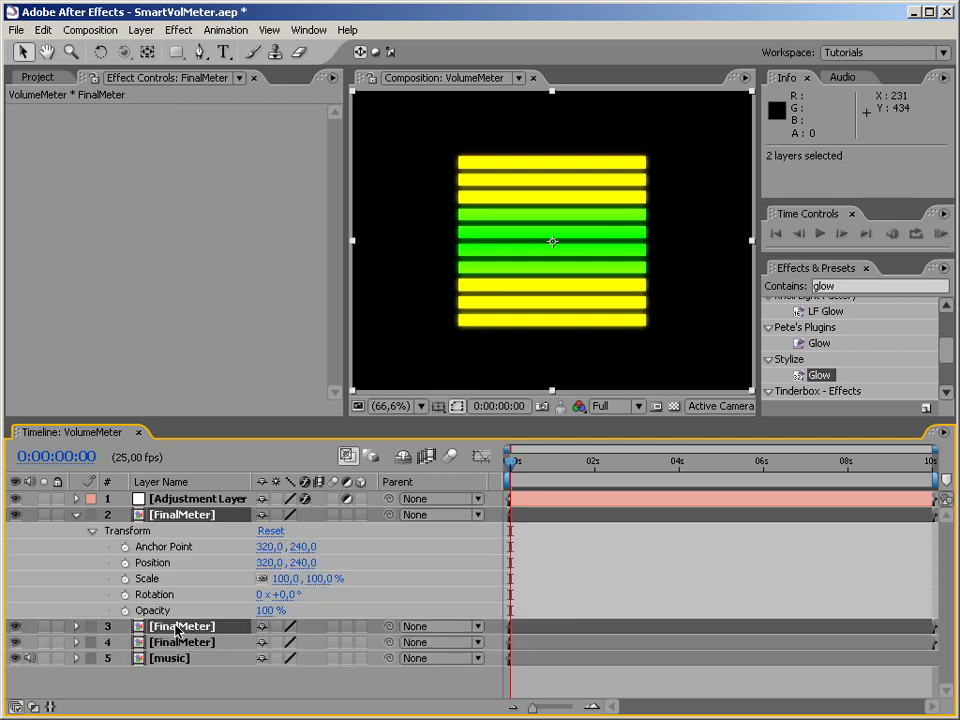
pyautogui.press('s')
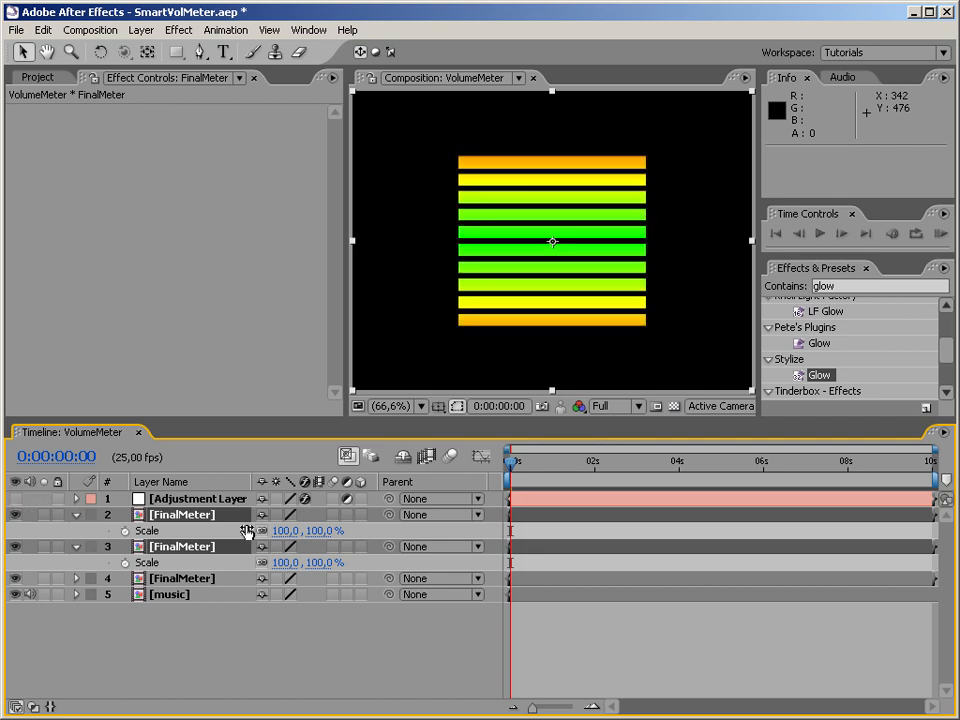
pyautogui.moveTo(284, 533); pyautogui.dragTo(228, 529)
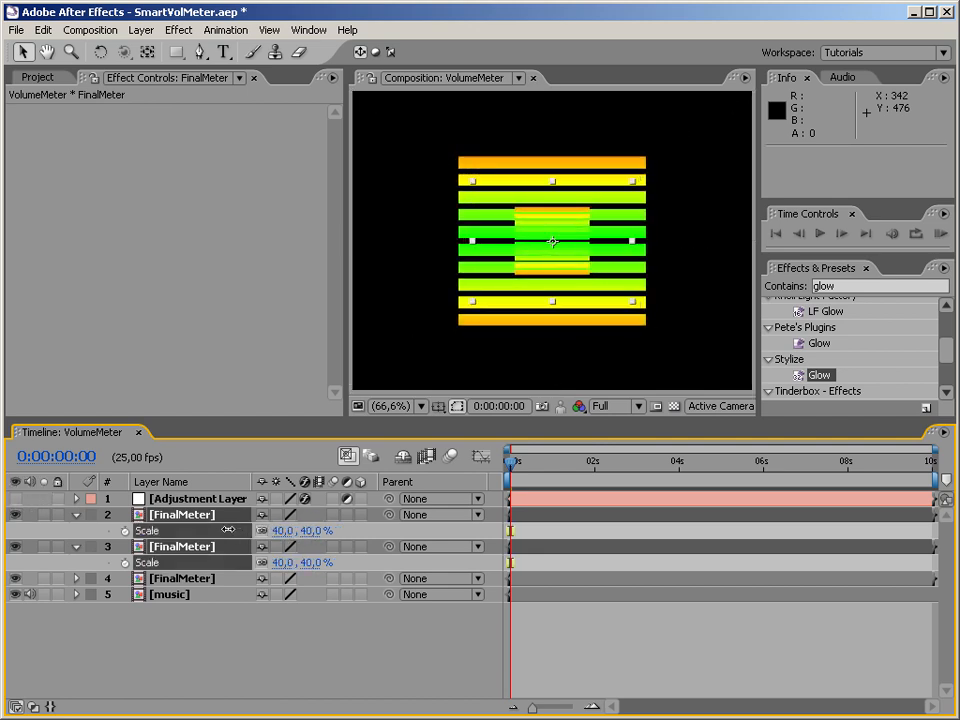
pyautogui.click(272, 643)
# Move the uppermost FinalMeter layer horizontally left until its small meter sits beside the large central one.
pyautogui.click(170, 517)
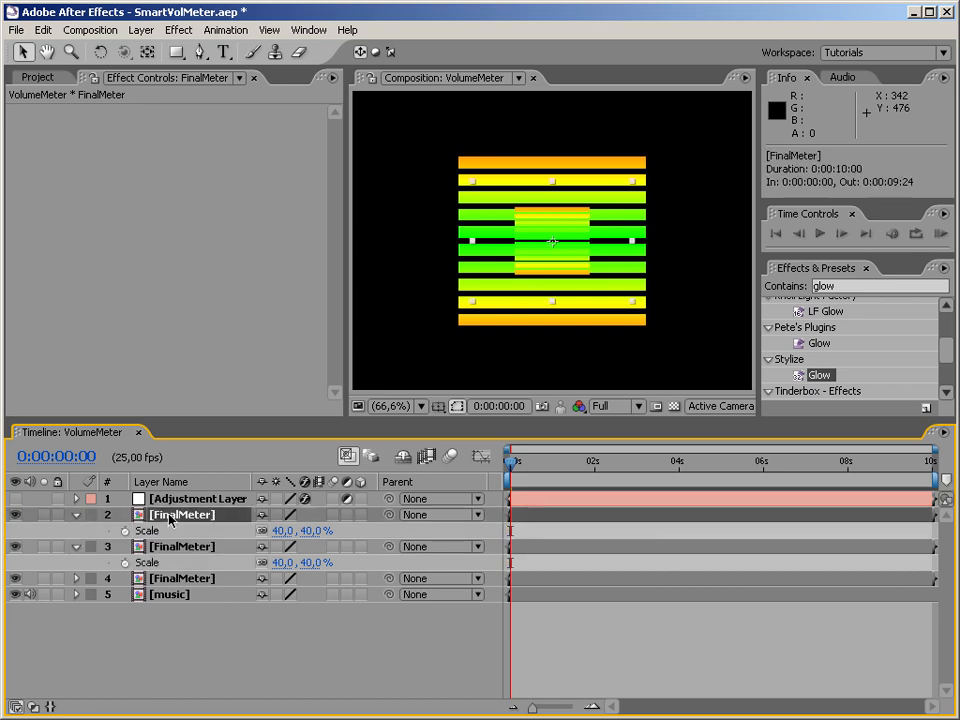
pyautogui.hotkey('shift', 'Left')
pyautogui.hotkey('shift', 'Left')
pyautogui.hotkey('shift', 'Left')
pyautogui.hotkey('shift', 'Left')
pyautogui.hotkey('shift', 'Left')
pyautogui.hotkey('shift', 'Left')
pyautogui.hotkey('shift', 'Left')
pyautogui.hotkey('shift', 'Left')
pyautogui.hotkey('shift', 'Left')
pyautogui.hotkey('shift', 'Left')
pyautogui.hotkey('shift', 'Left')
pyautogui.hotkey('shift', 'Left')
pyautogui.hotkey('shift', 'Left')
pyautogui.hotkey('shift', 'Left')
pyautogui.hotkey('shift', 'Left')
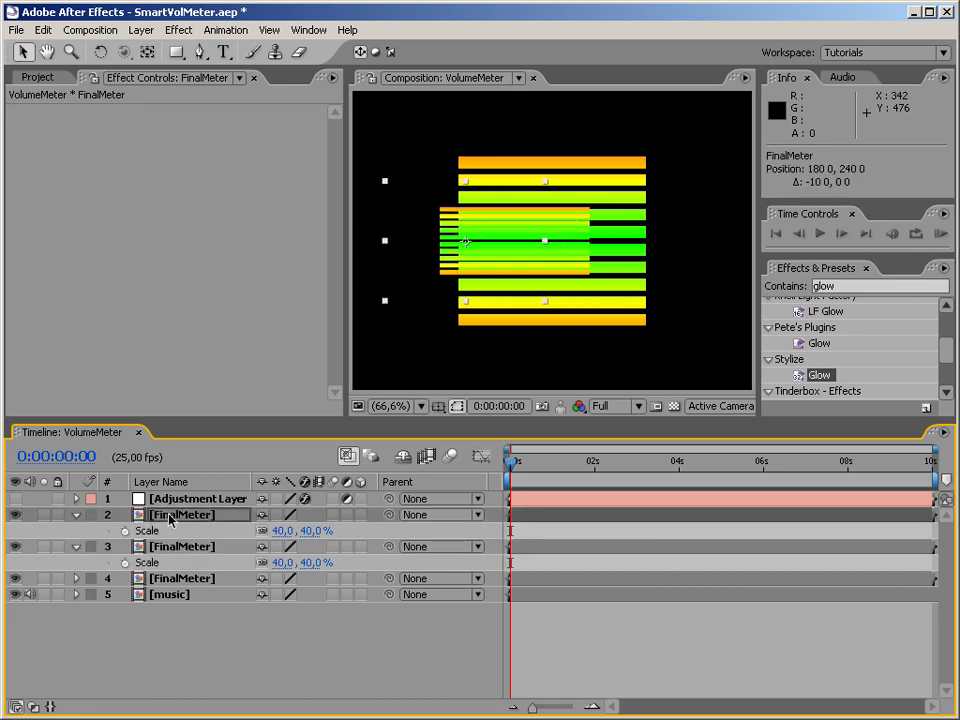
pyautogui.hotkey('shift', 'Left')
pyautogui.hotkey('shift', 'Left')
pyautogui.hotkey('shift', 'Left')
pyautogui.hotkey('shift', 'Left')
pyautogui.hotkey('shift', 'Left')
pyautogui.hotkey('shift', 'Left')
pyautogui.hotkey('shift', 'Left')
pyautogui.hotkey('shift', 'Left')
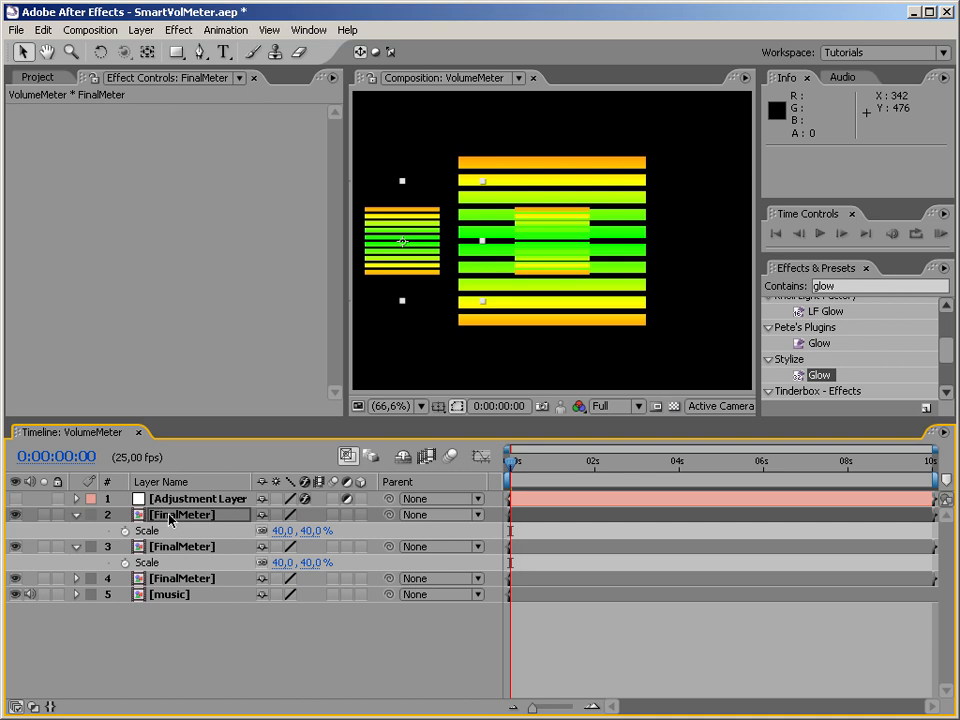
# Move the second FinalMeter layer horizontally right so its small meter mirrors the one on the other side.
pyautogui.click(145, 547)
pyautogui.hotkey('shift', 'Right')
pyautogui.hotkey('shift', 'Right')
pyautogui.hotkey('shift', 'Right')
pyautogui.hotkey('shift', 'Right')
pyautogui.hotkey('shift', 'Right')
pyautogui.hotkey('shift', 'Right')
pyautogui.hotkey('shift', 'Right')
pyautogui.hotkey('shift', 'Right')
pyautogui.hotkey('shift', 'Right')
pyautogui.hotkey('shift', 'Right')
pyautogui.hotkey('shift', 'Right')
pyautogui.hotkey('shift', 'Right')
pyautogui.hotkey('shift', 'Right')
pyautogui.hotkey('shift', 'Right')
pyautogui.hotkey('shift', 'Right')
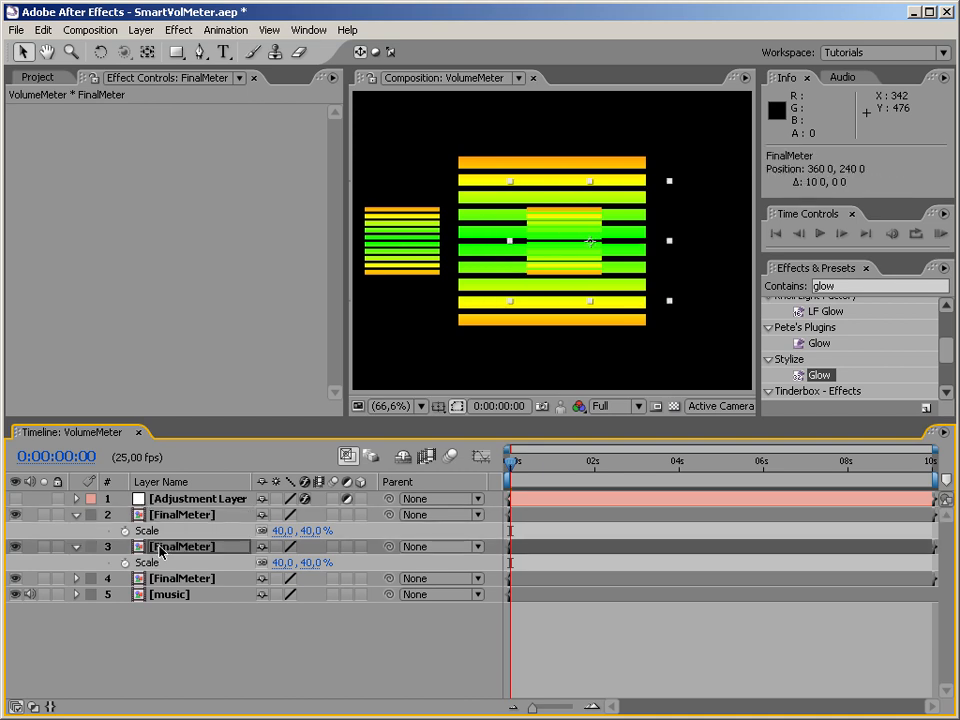
pyautogui.hotkey('shift', 'Right')
pyautogui.hotkey('shift', 'Right')
pyautogui.hotkey('shift', 'Right')
pyautogui.hotkey('shift', 'Right')
pyautogui.hotkey('shift', 'Right')
pyautogui.hotkey('shift', 'Right')
pyautogui.hotkey('shift', 'Right')
pyautogui.hotkey('shift', 'Right')
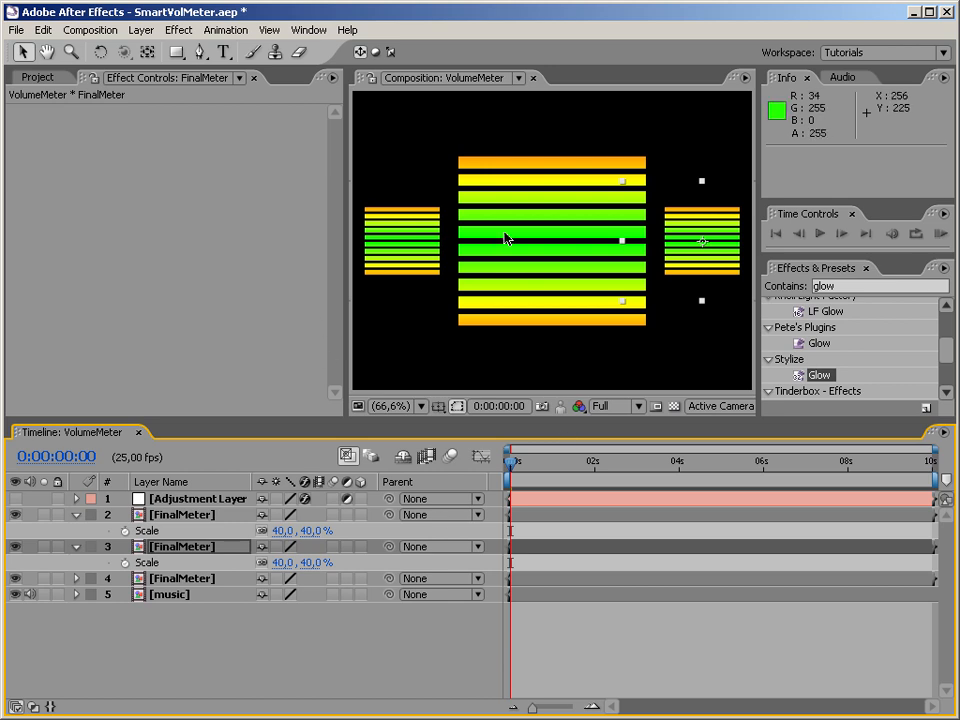
# Deselect the layers and RAM-preview the three-meter arrangement from the start of the composition.
pyautogui.click(194, 516)
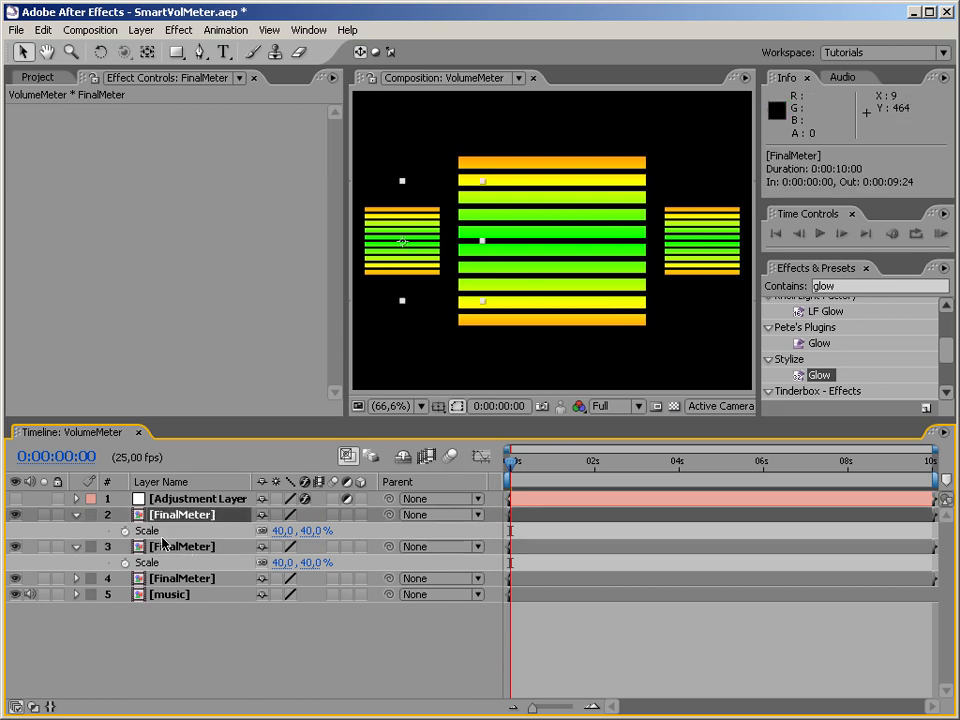
pyautogui.click(453, 643)
pyautogui.moveTo(512, 462); pyautogui.dragTo(450, 480)
pyautogui.press('KP_0')
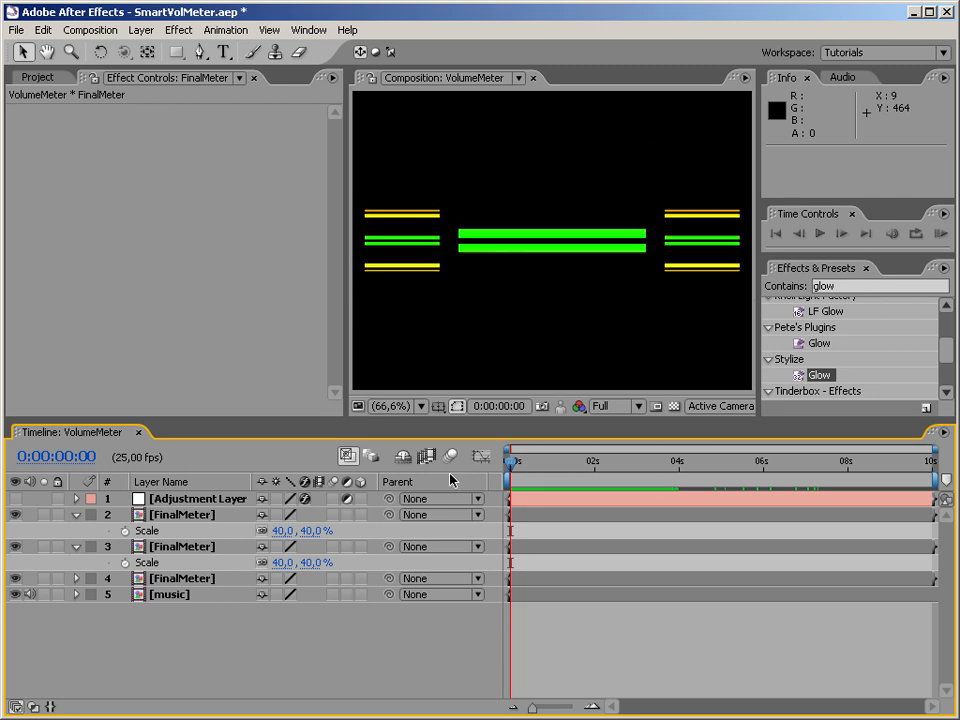